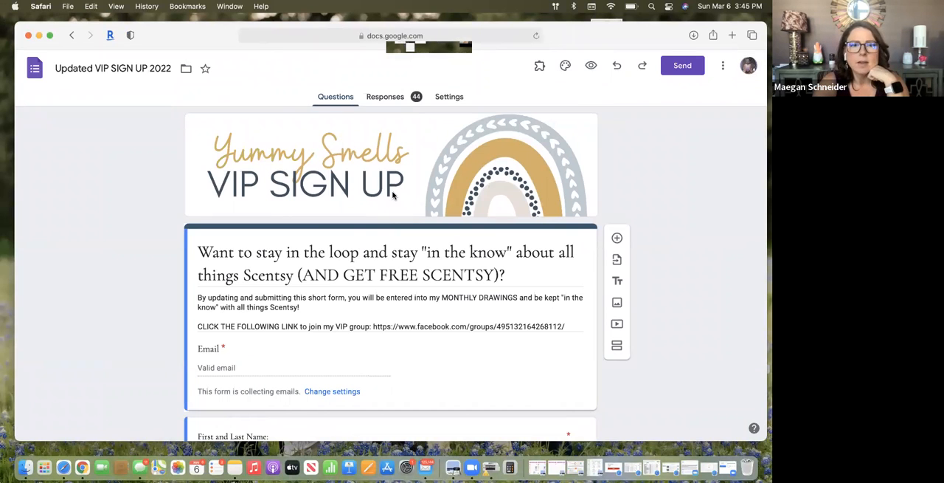
Review the VIP sign-up form's header, description, and the email, name, cell number and mailing address questions
scroll(393, 194, "down", 2)
scroll(362, 185, "up", 2)
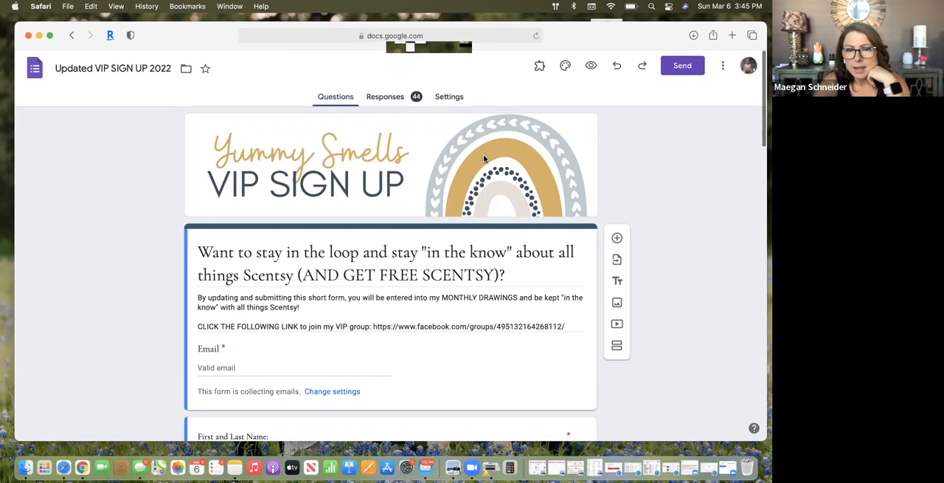
scroll(483, 158, "down", 3)
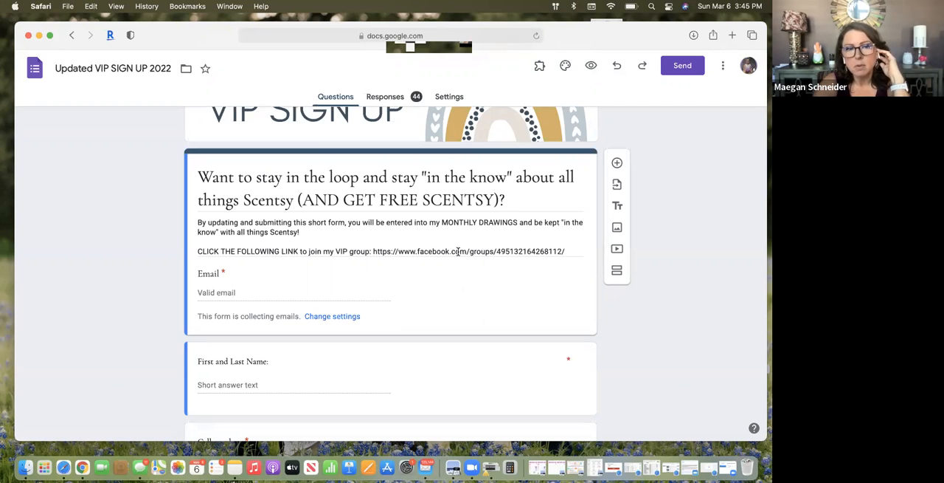
scroll(457, 250, "down", 2)
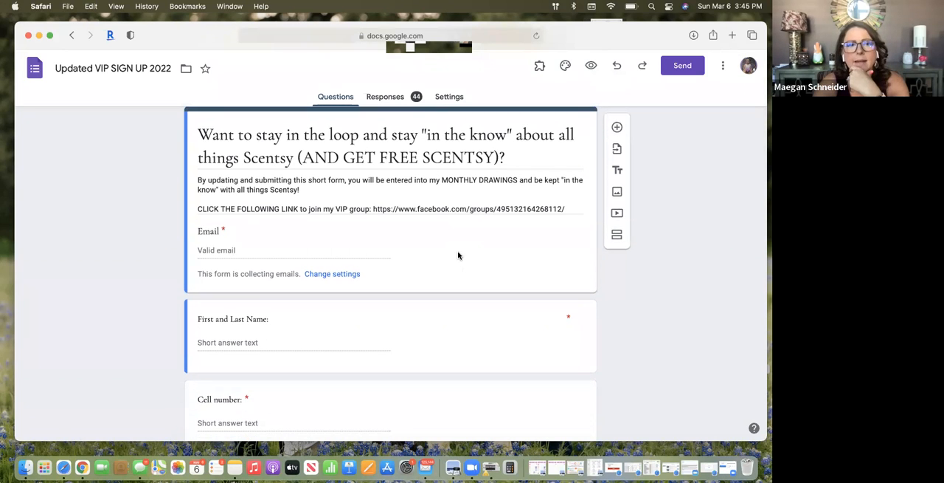
scroll(458, 254, "down", 2)
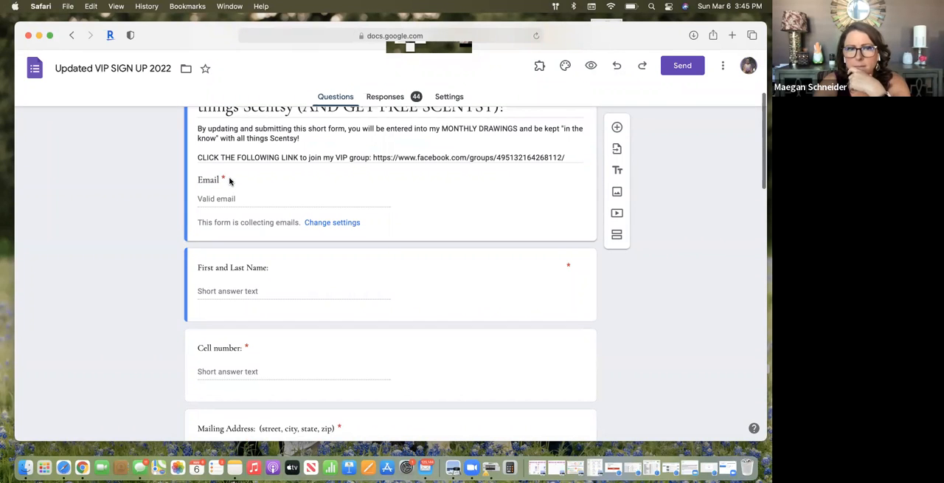
scroll(229, 180, "down", 4)
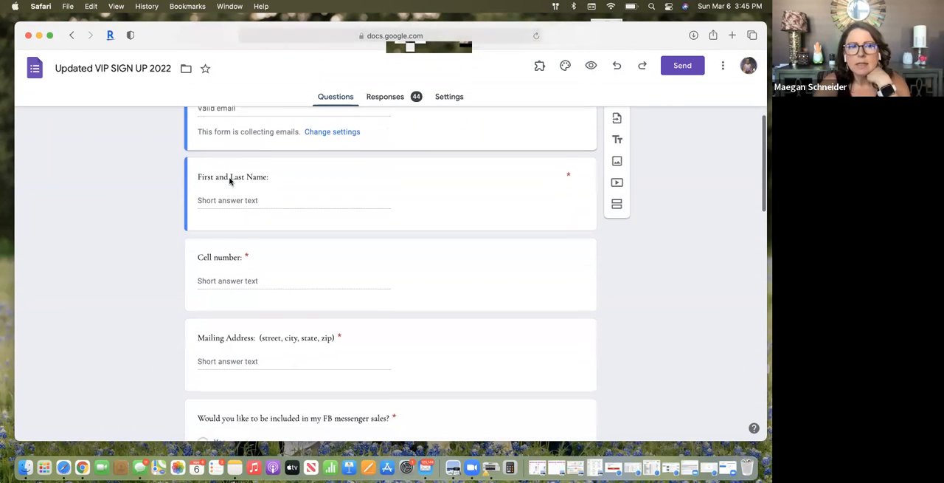
scroll(229, 180, "down", 1)
scroll(230, 181, "down", 3)
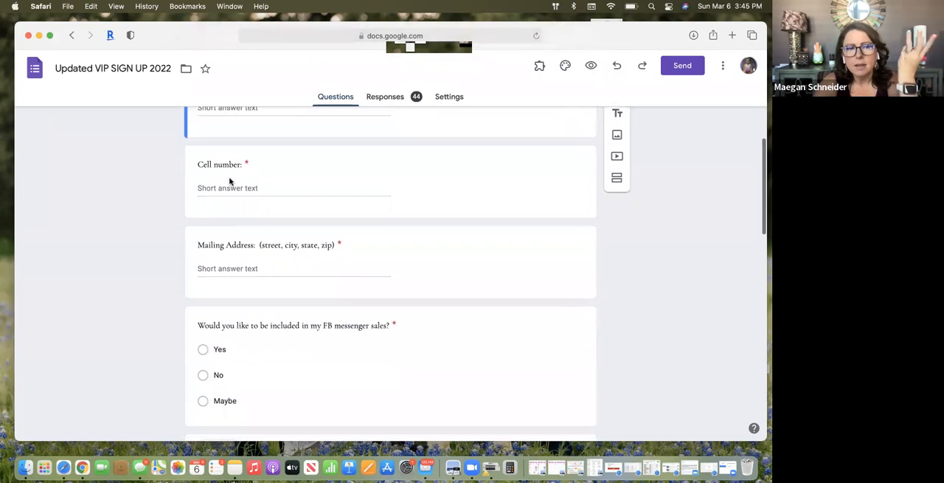
scroll(229, 181, "down", 1)
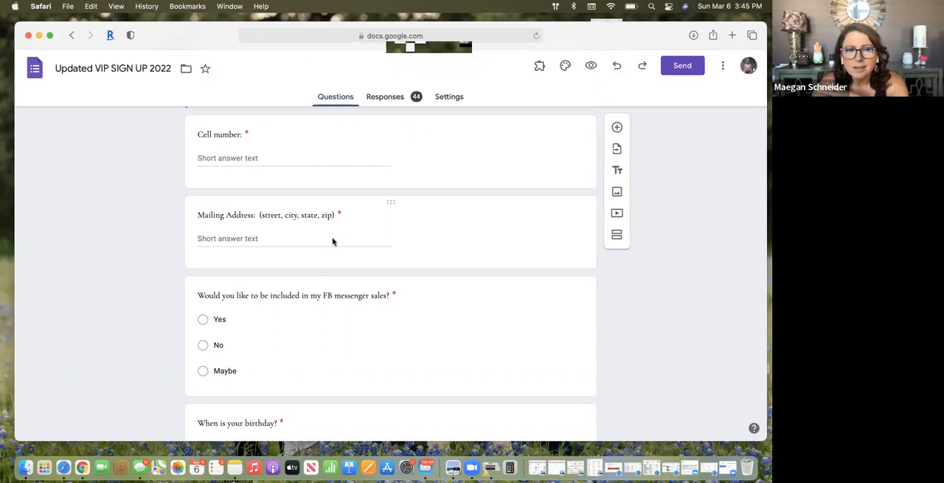
Examine the remaining form questions, from FB messenger sales and birthday through to the charity donation question
scroll(333, 242, "down", 3)
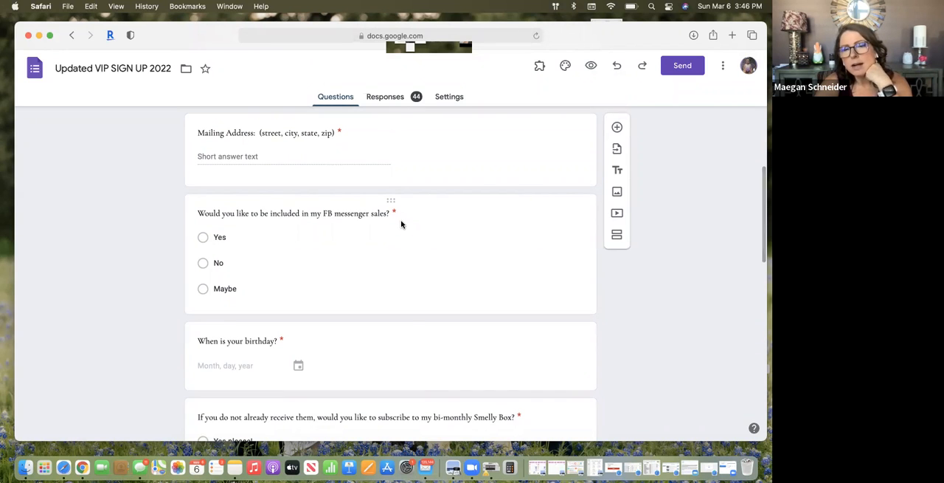
scroll(401, 224, "down", 3)
scroll(401, 224, "down", 3)
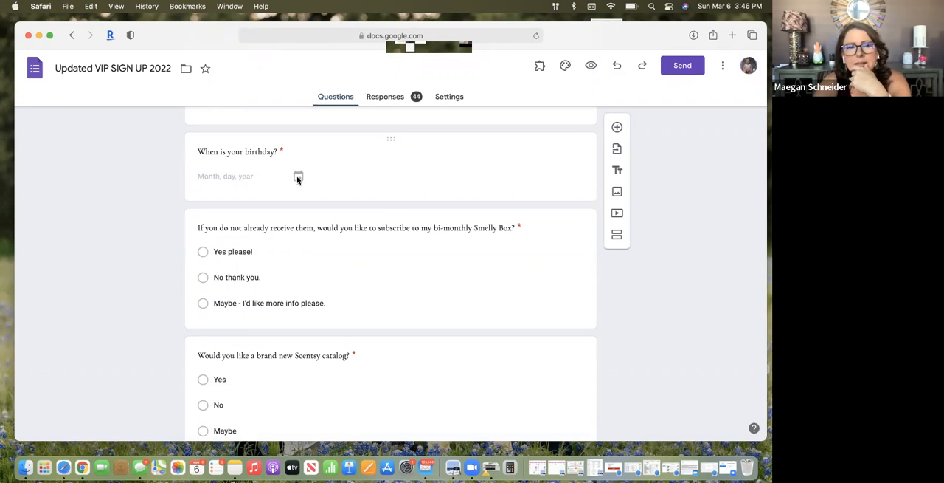
scroll(298, 179, "down", 2)
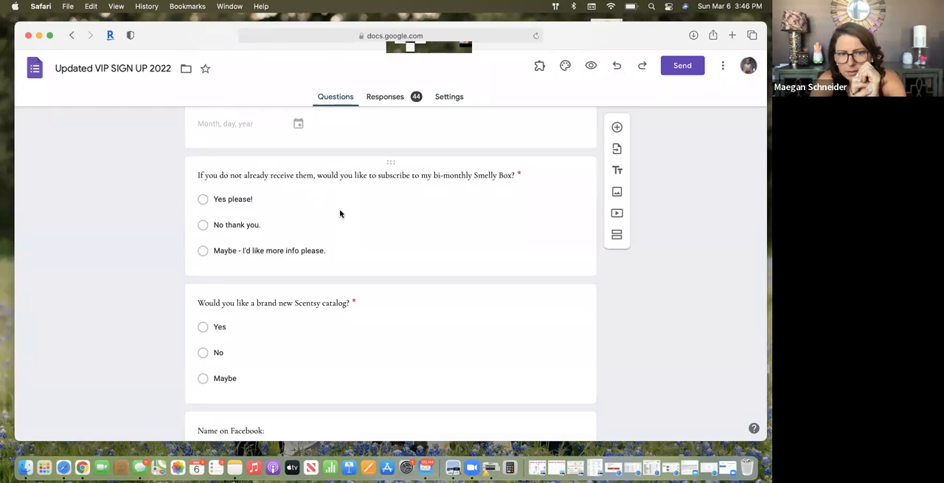
scroll(340, 213, "down", 3)
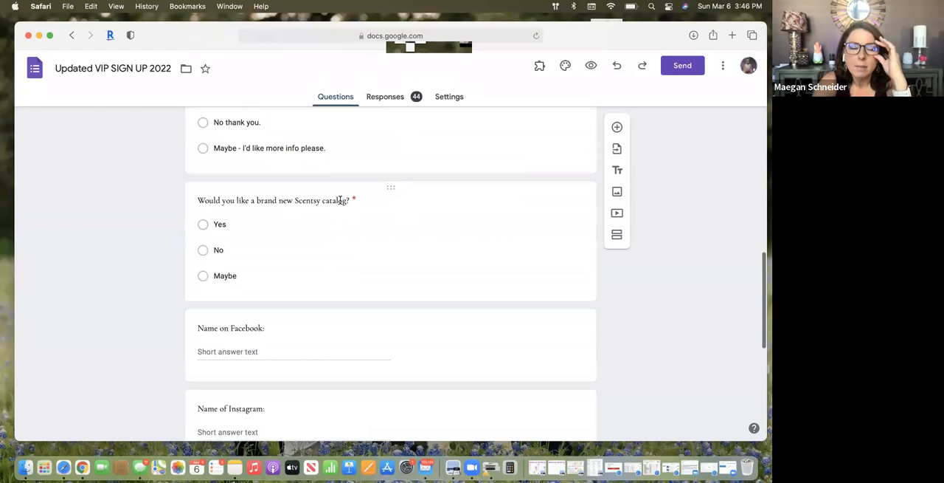
scroll(340, 200, "down", 1)
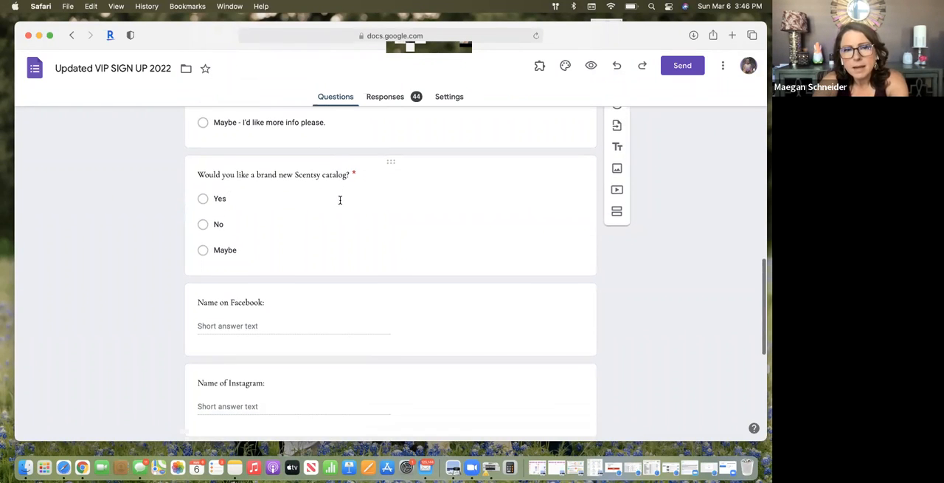
scroll(340, 200, "down", 1)
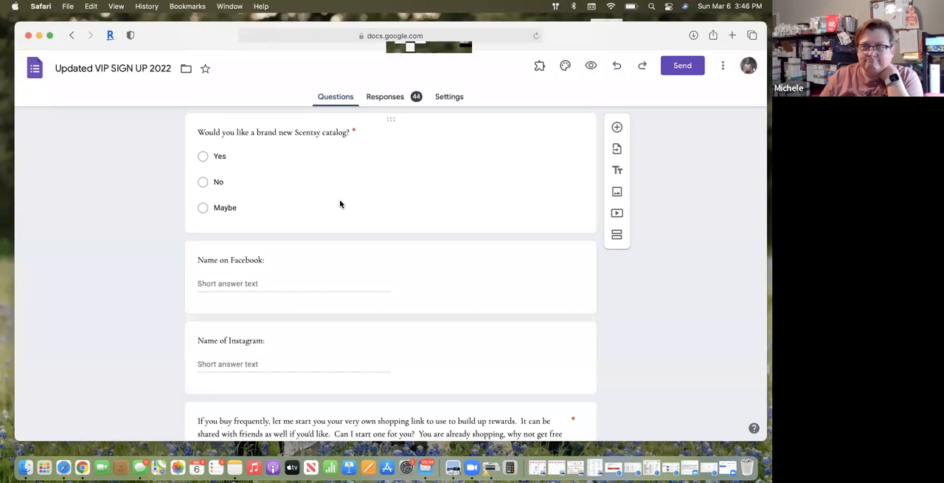
scroll(340, 203, "down", 3)
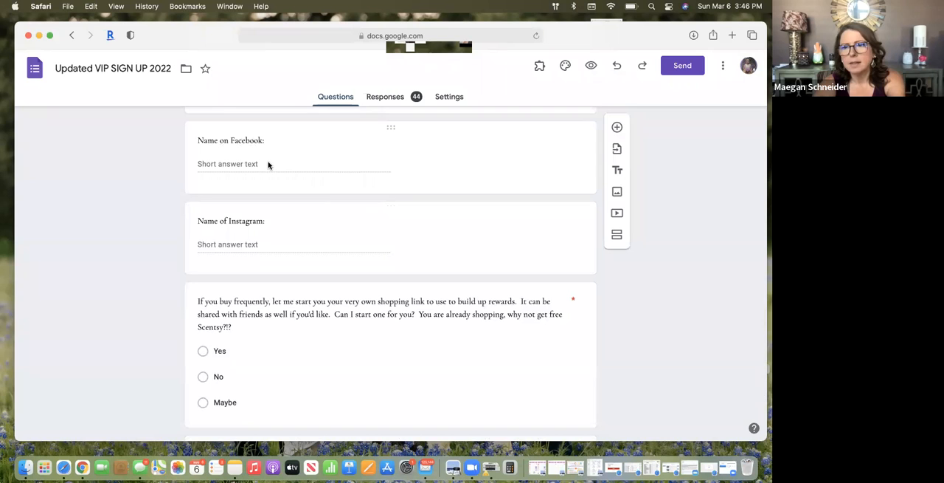
scroll(287, 238, "down", 4)
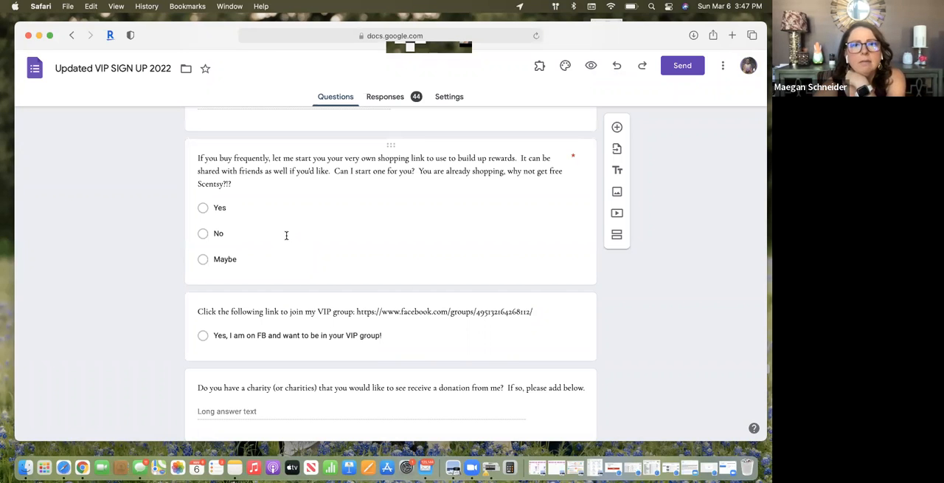
scroll(286, 237, "down", 2)
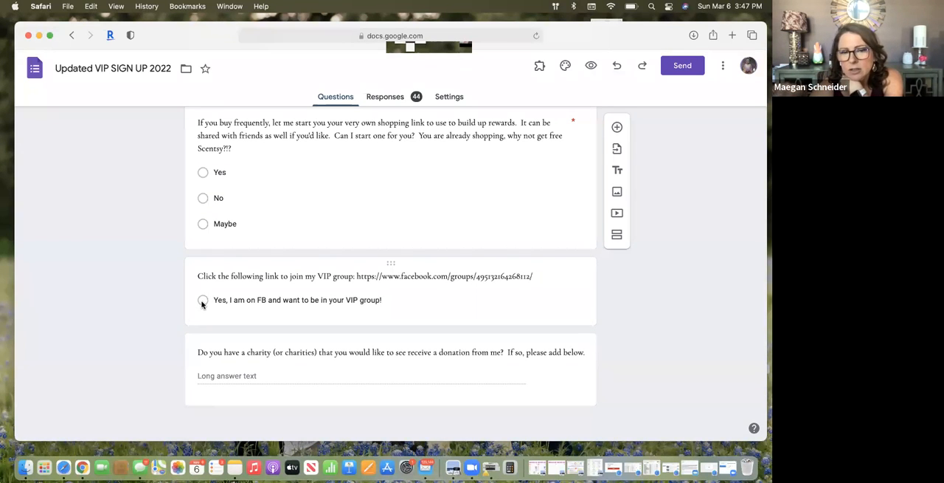
scroll(251, 369, "down", 1)
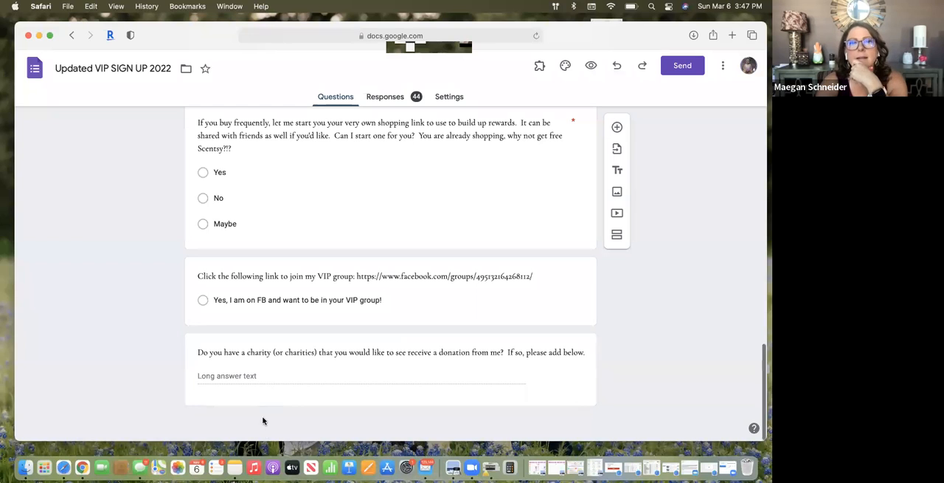
View the form's response summary, examining the contact details, FB messenger sales chart and birthday answers
left_click(391, 100)
scroll(398, 278, "down", 10)
scroll(406, 144, "down", 8)
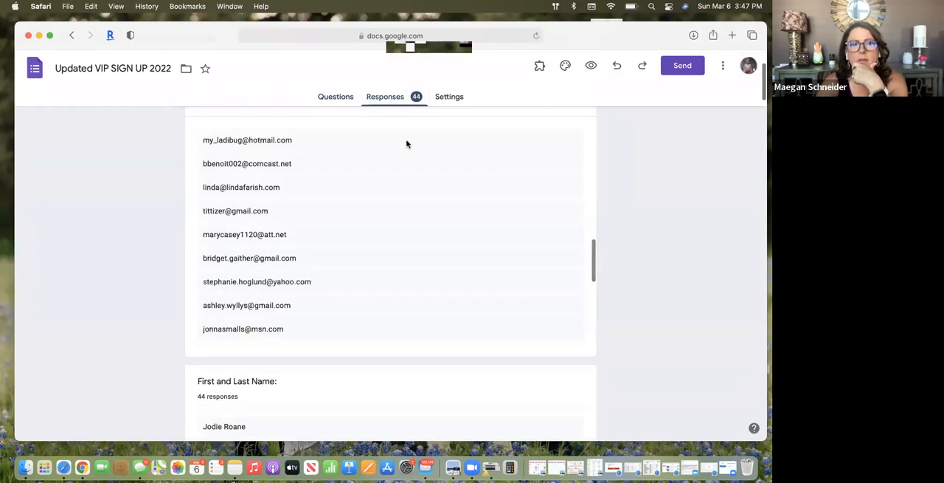
scroll(370, 280, "down", 8)
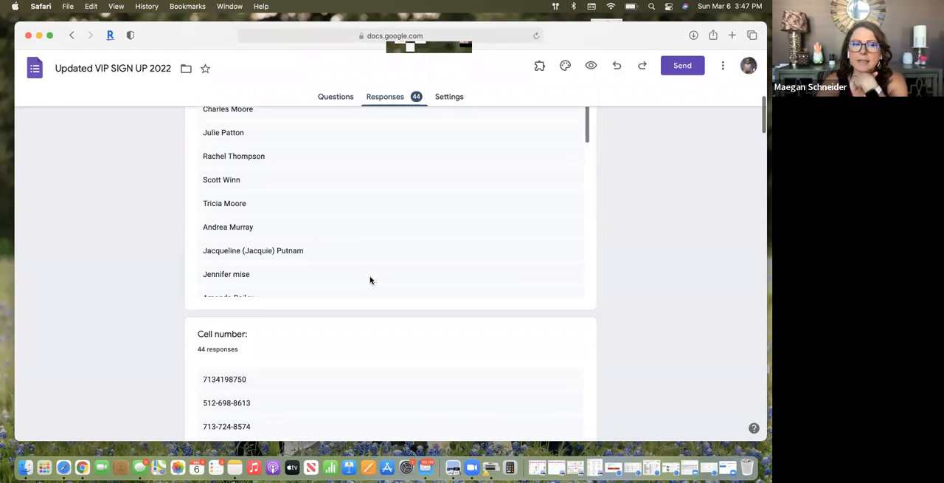
scroll(337, 346, "down", 10)
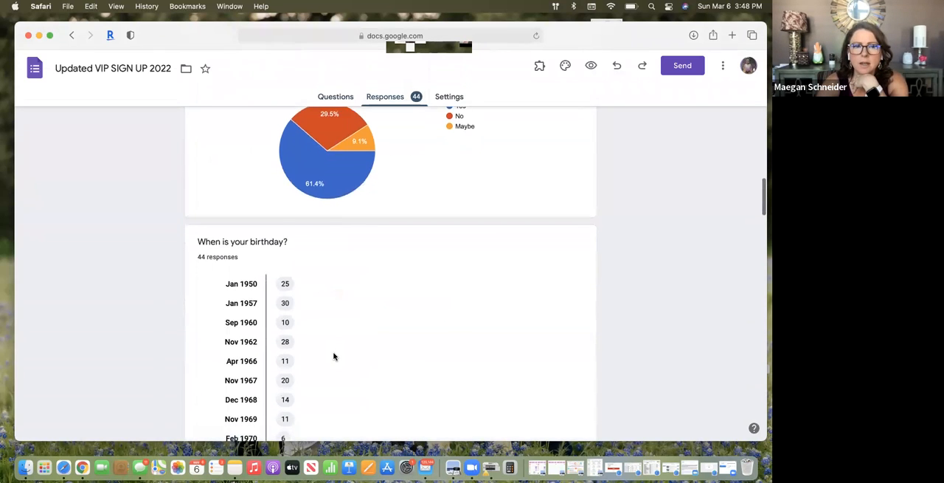
scroll(333, 354, "up", 5)
scroll(352, 276, "down", 2)
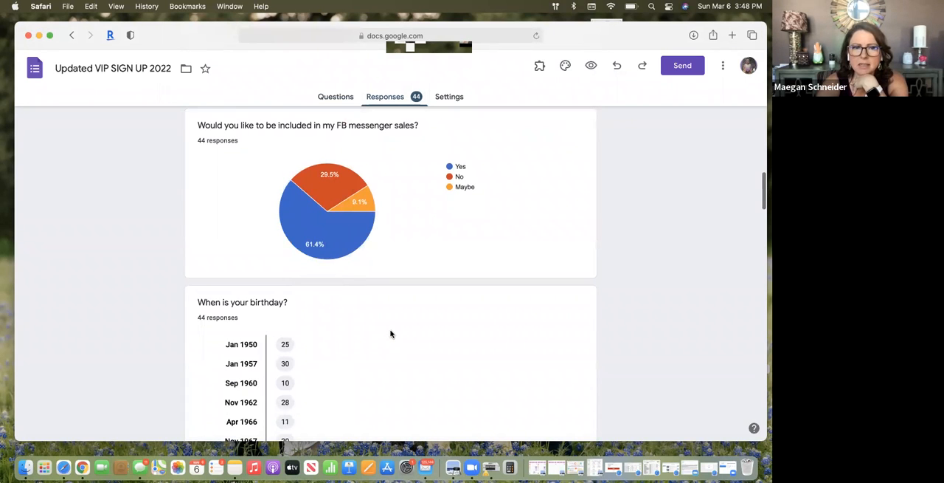
scroll(390, 335, "down", 10)
scroll(390, 334, "down", 20)
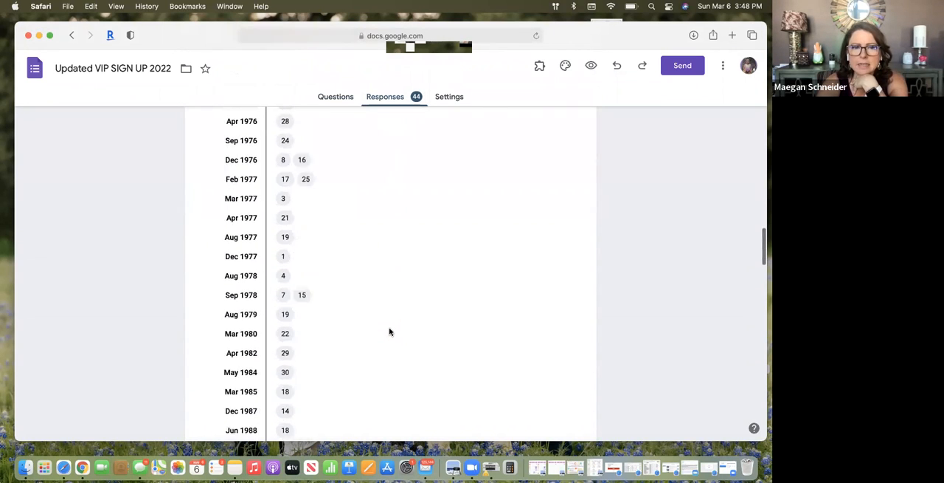
Examine the response charts for the Smelly Box subscription and the Scentsy catalog, plus the Facebook name answers
scroll(389, 332, "down", 1)
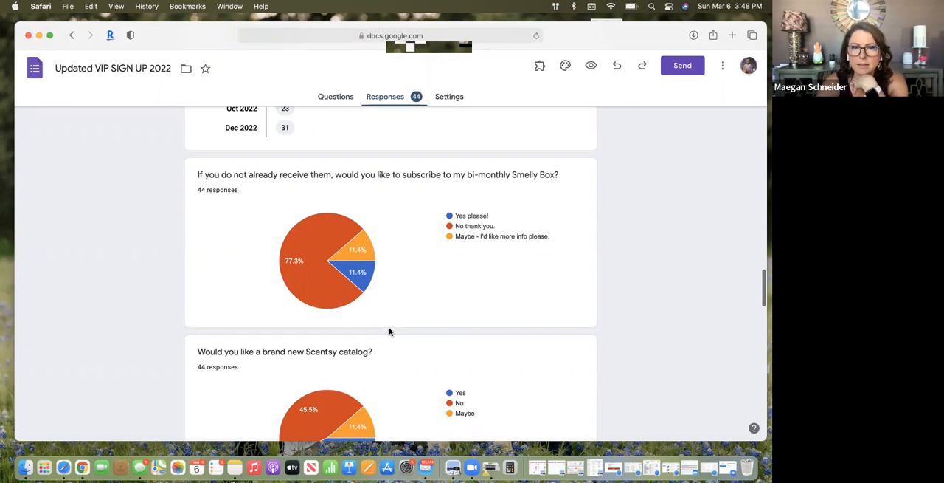
scroll(391, 332, "down", 6)
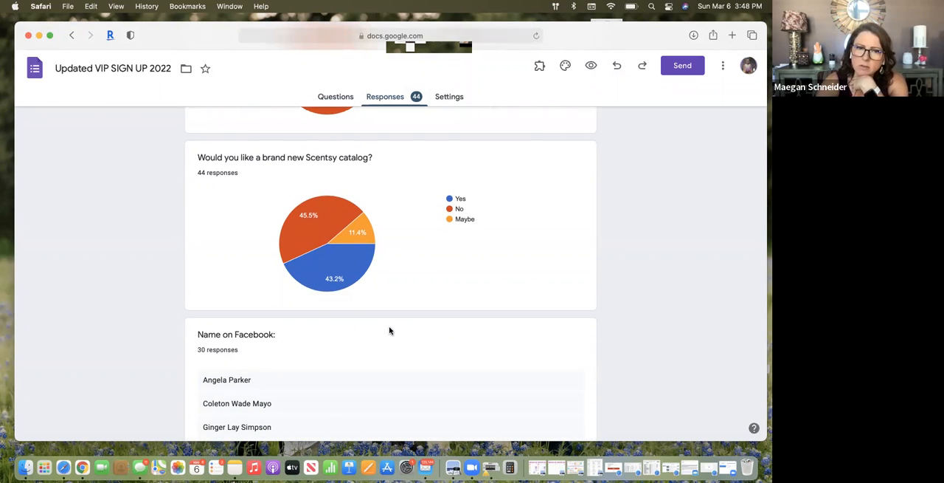
scroll(390, 330, "down", 3)
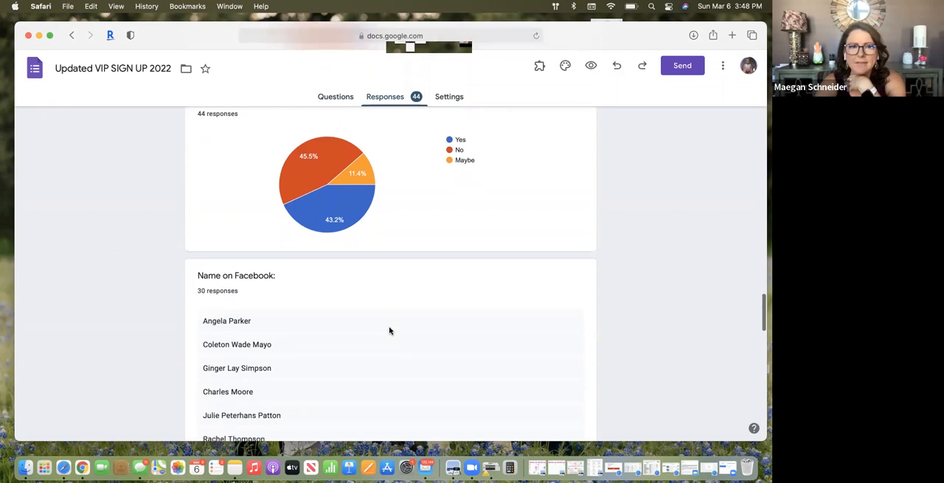
scroll(390, 330, "down", 5)
scroll(317, 132, "up", 10)
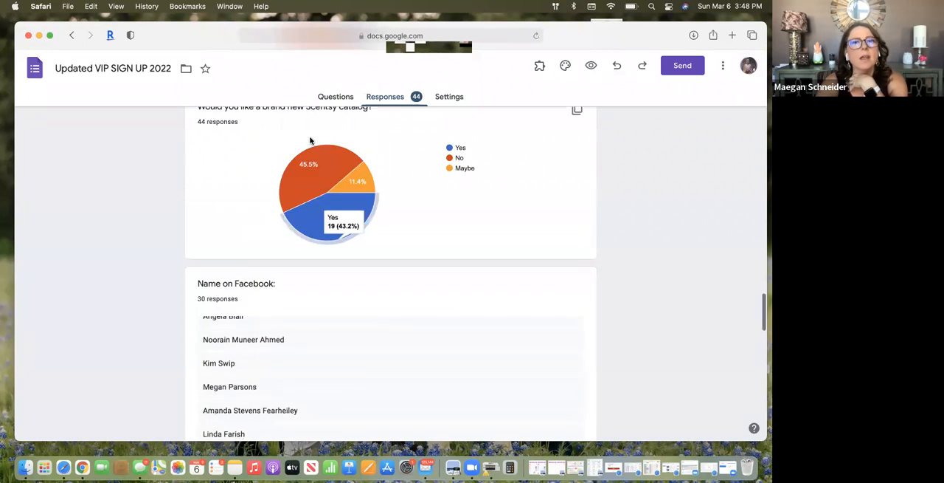
Return to the Forms home page to look over the recent forms, and close the browser window
left_click(28, 66)
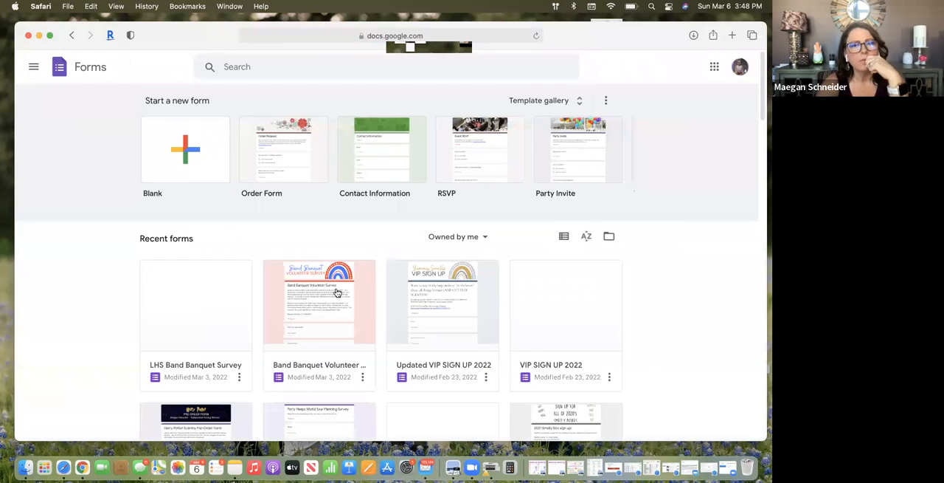
scroll(362, 343, "down", 1)
scroll(363, 344, "down", 1)
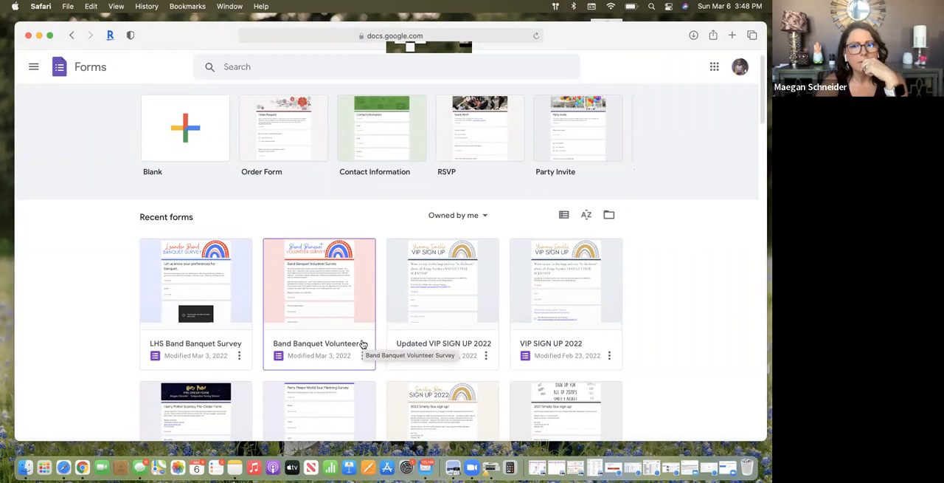
scroll(549, 317, "up", 1)
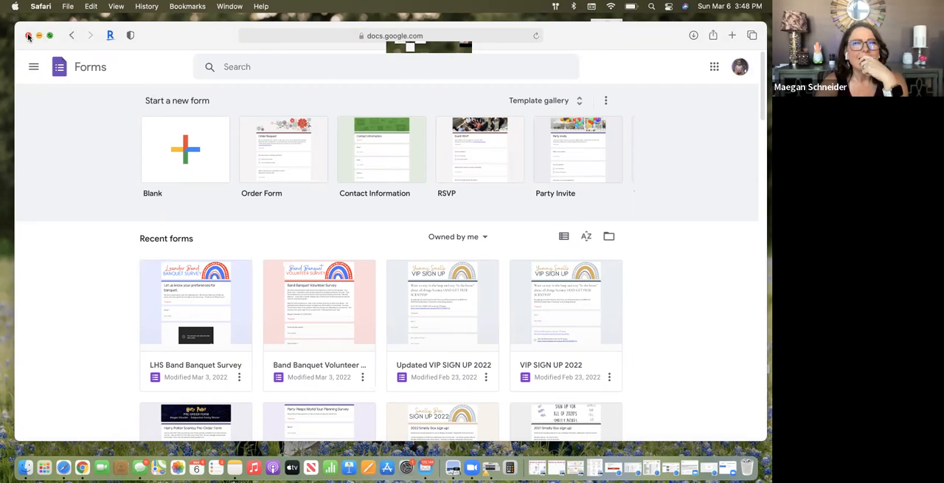
key("super+w")
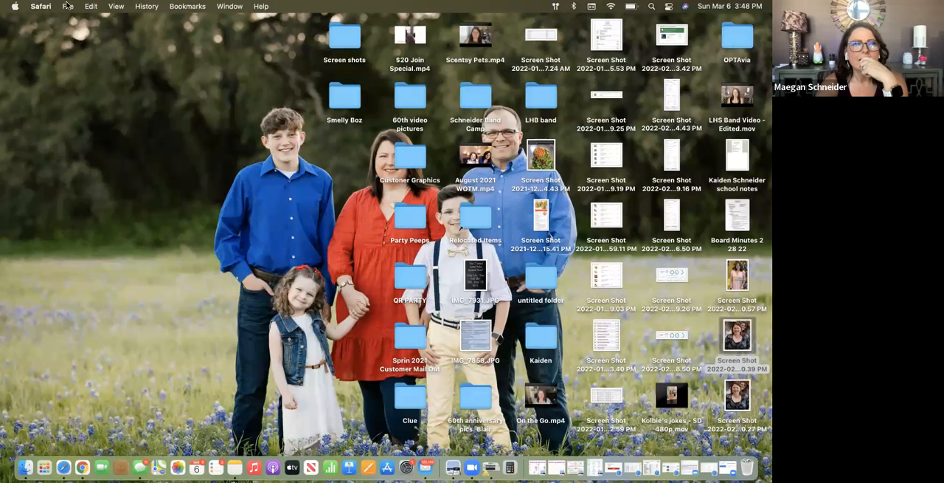
Go to Canva's home page in a new browser window and display its template categories
left_click(68, 6)
left_click(67, 22)
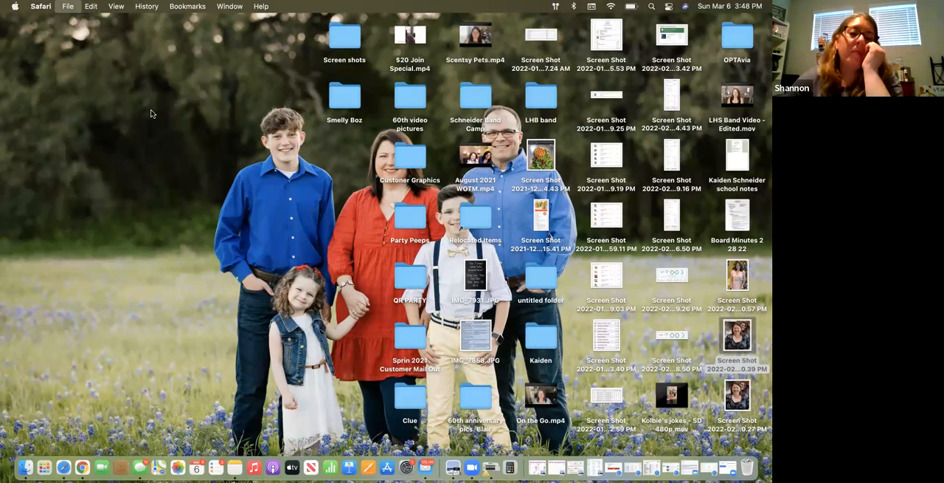
type("nv")
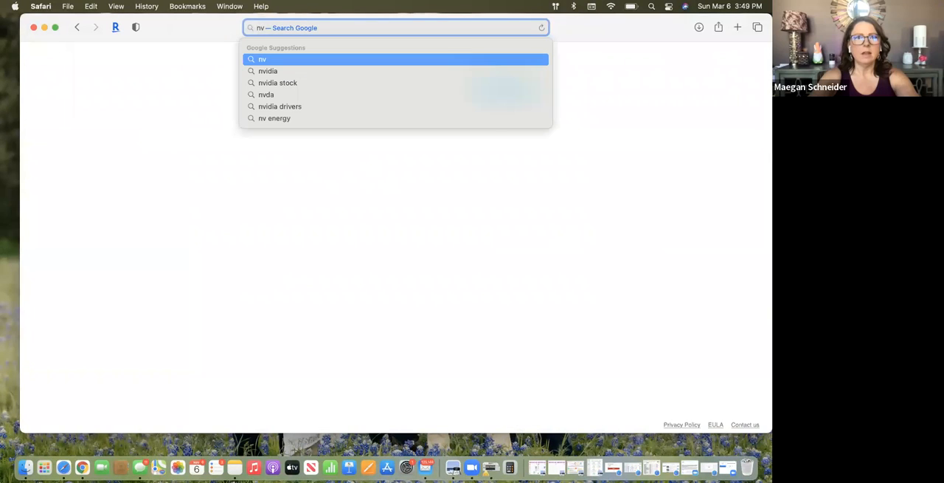
key("BackSpace")
key("BackSpace")
type("canva.com")
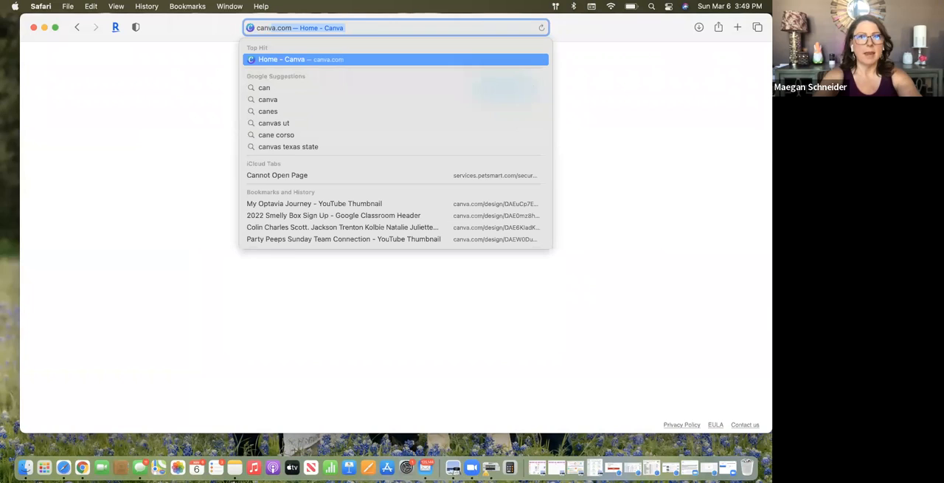
key("Return")
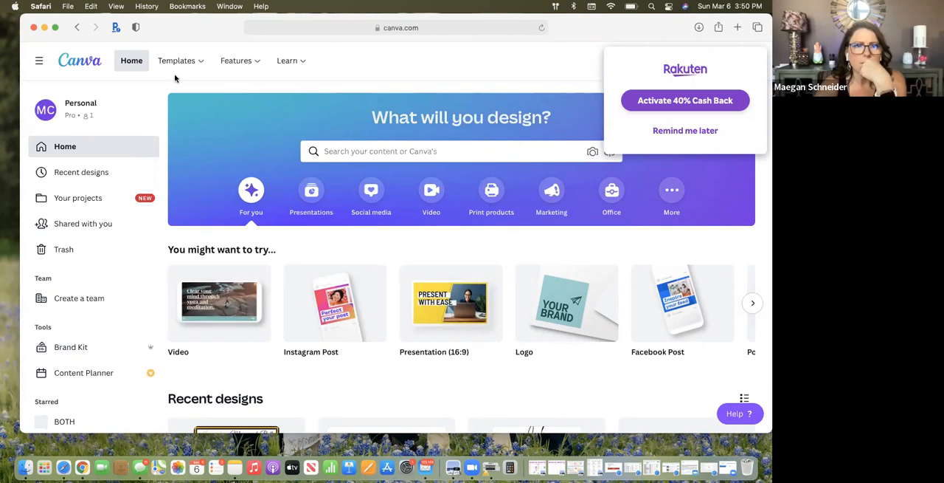
mouse_move(173, 63)
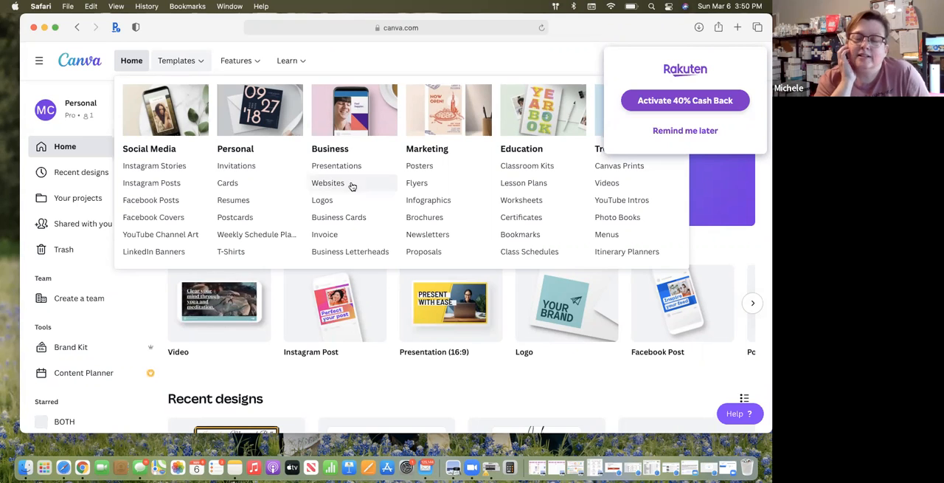
Dismiss the Rakuten cash-back offer by choosing to be reminded later
scroll(389, 193, "down", 2)
scroll(389, 193, "up", 2)
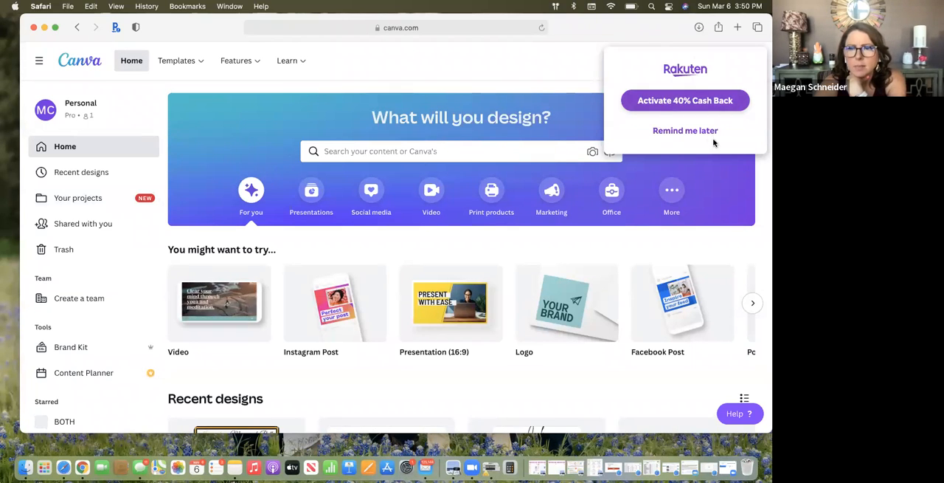
left_click(686, 131)
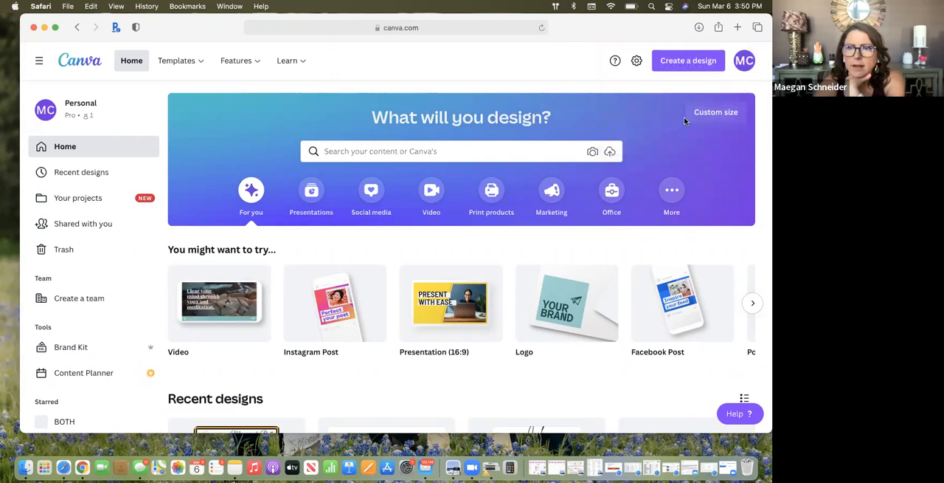
Examine the suggested formats available for creating a new design, from videos and social posts to cards and YouTube art
left_click(694, 62)
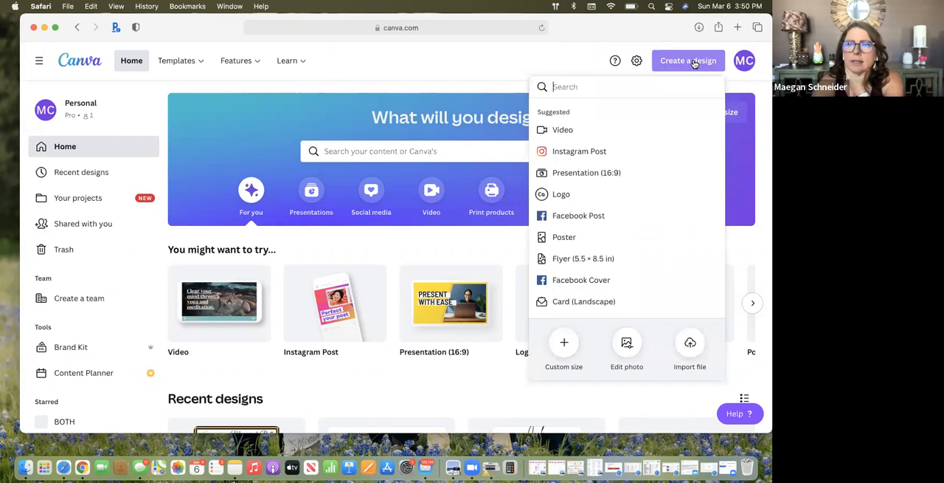
scroll(590, 181, "down", 3)
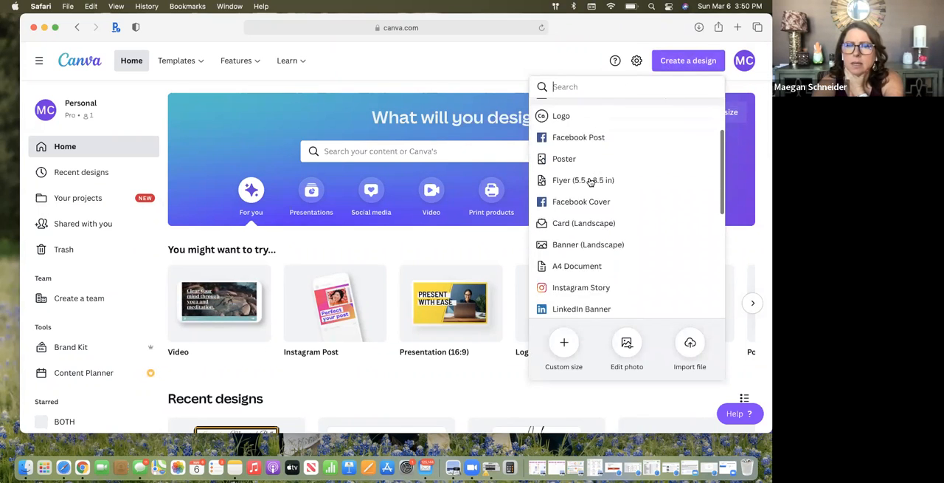
scroll(590, 180, "down", 5)
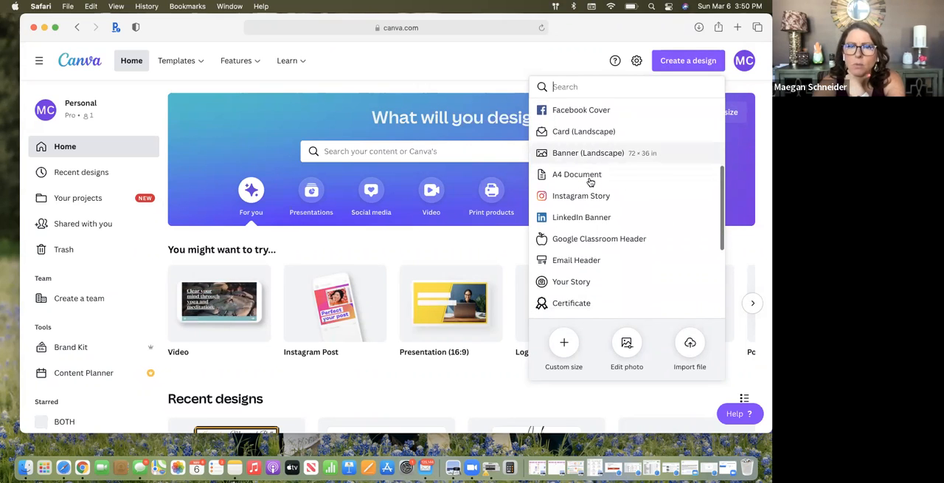
scroll(590, 180, "down", 5)
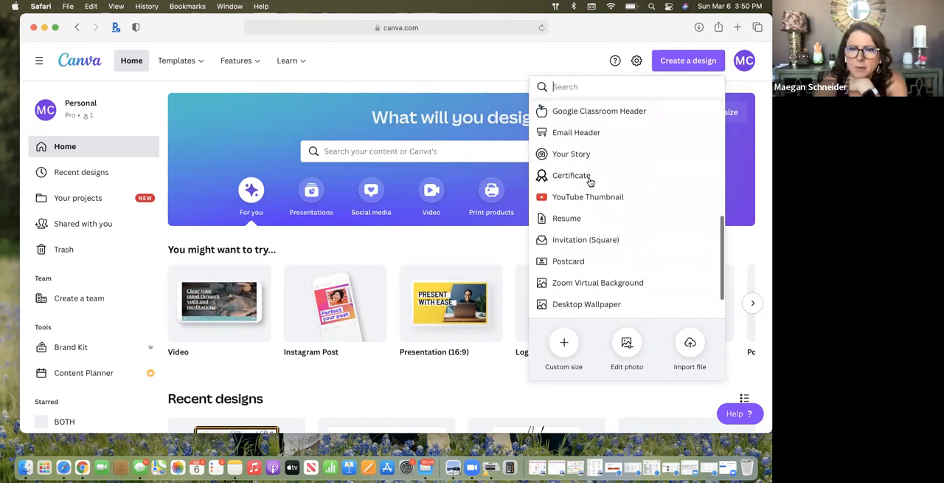
scroll(590, 181, "down", 1)
scroll(592, 182, "up", 5)
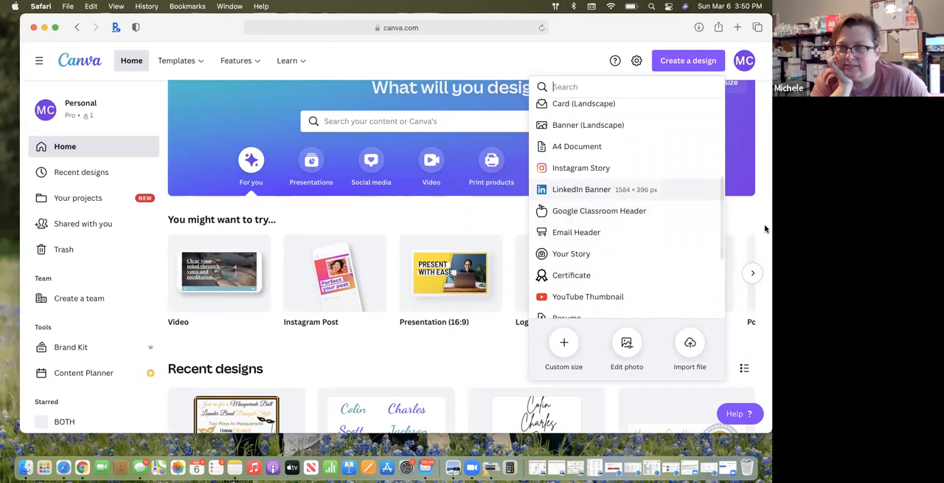
scroll(679, 166, "up", 4)
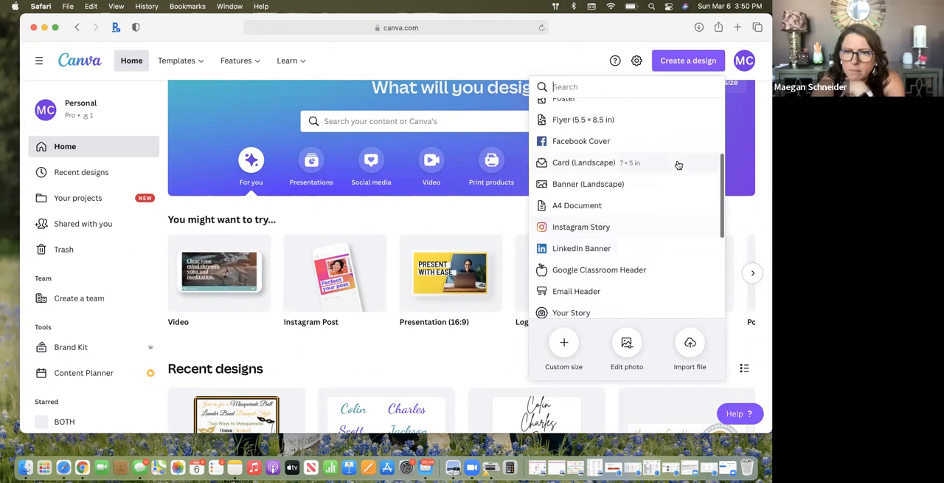
scroll(679, 165, "up", 3)
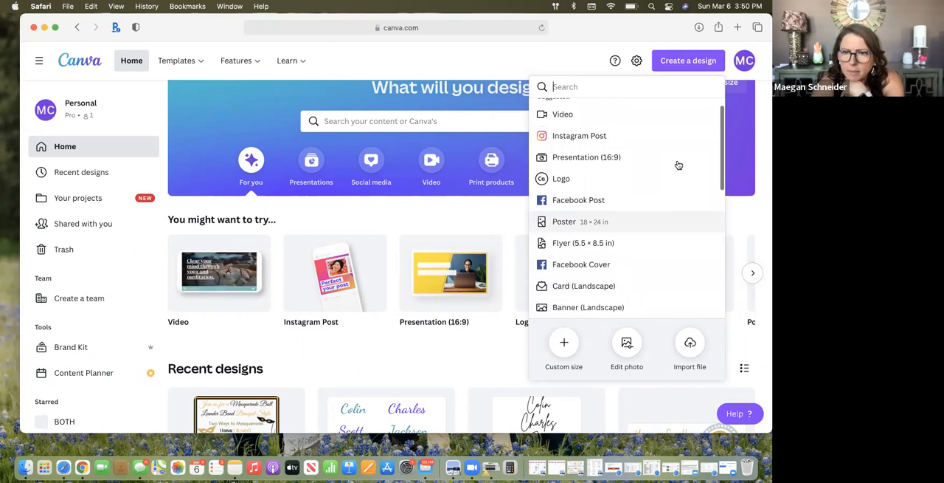
scroll(679, 166, "down", 5)
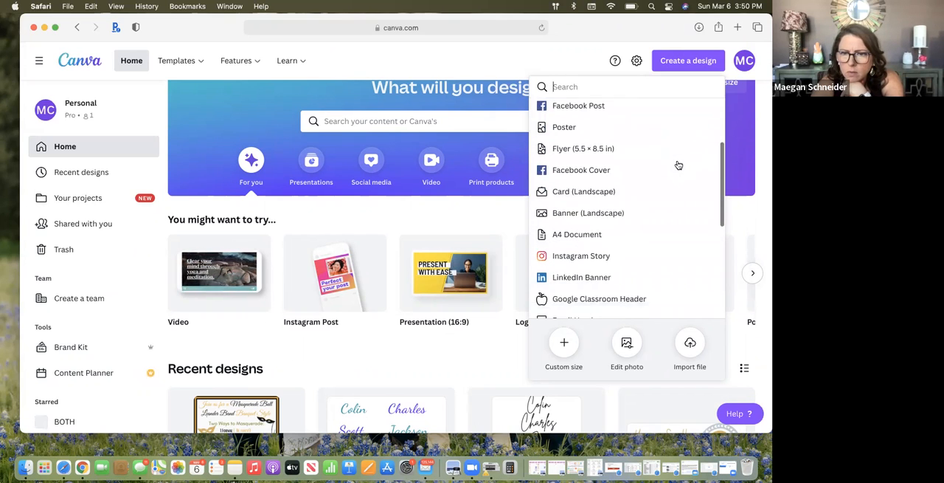
scroll(679, 166, "down", 4)
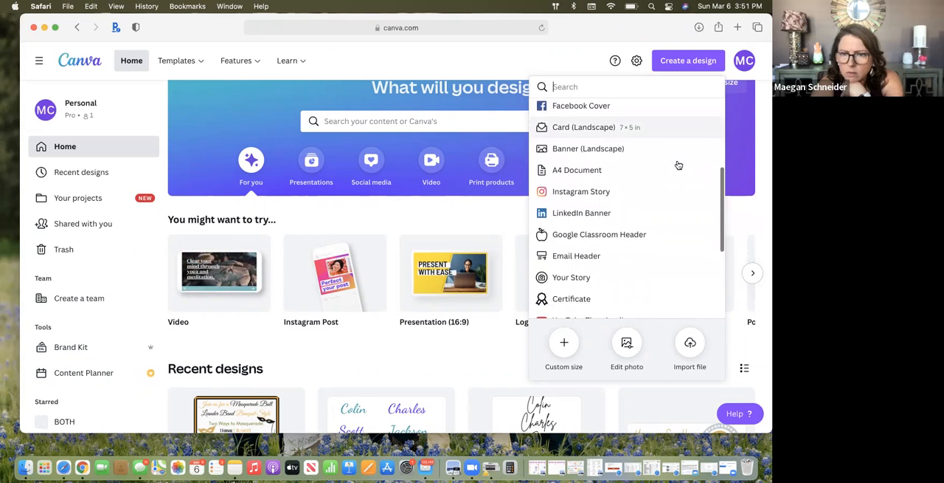
scroll(679, 165, "down", 5)
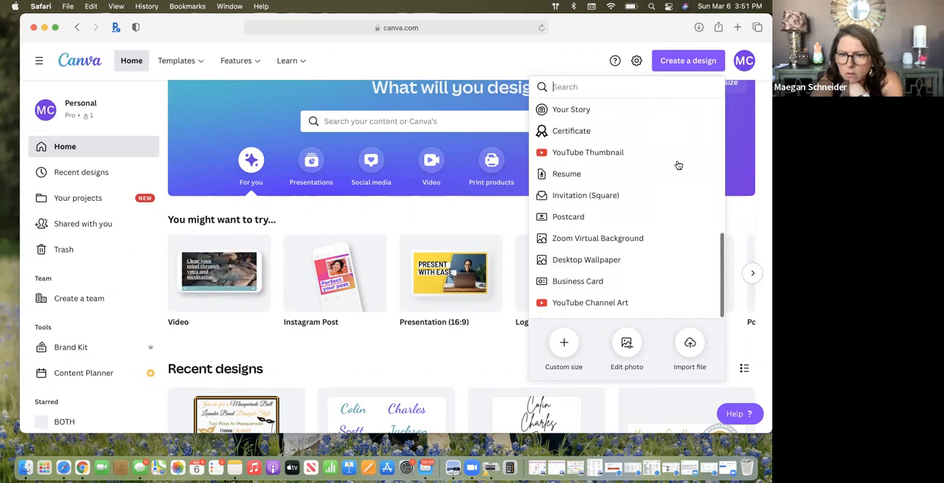
Create a new custom-size design in inches, using the recent 8.5 × 11 in size
left_click(564, 342)
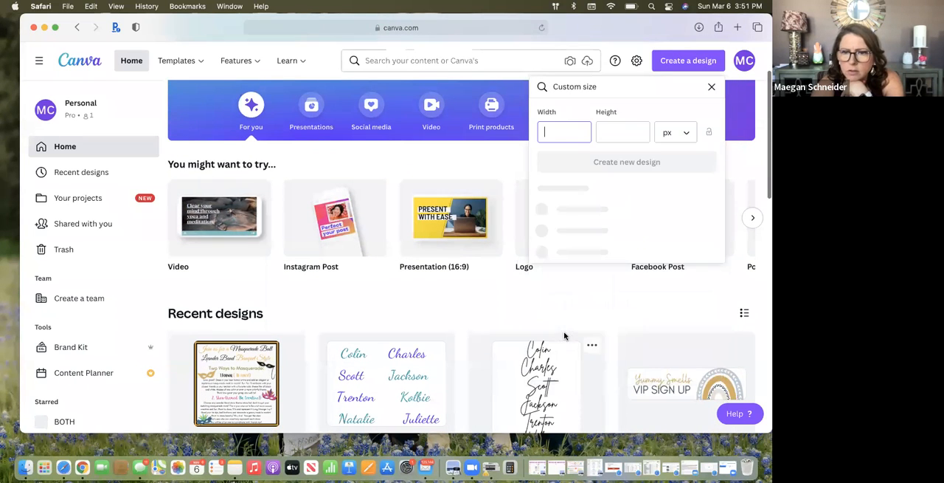
left_click(683, 134)
left_click(677, 153)
left_click(565, 132)
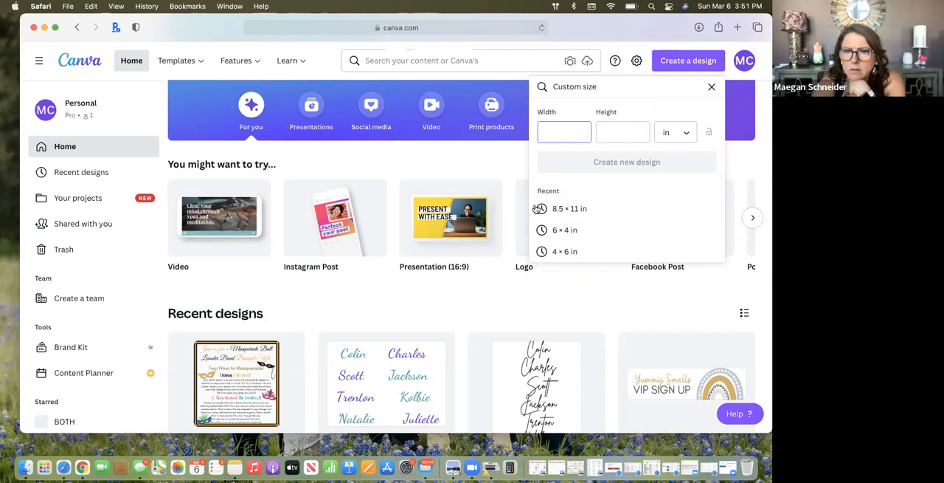
left_click(559, 209)
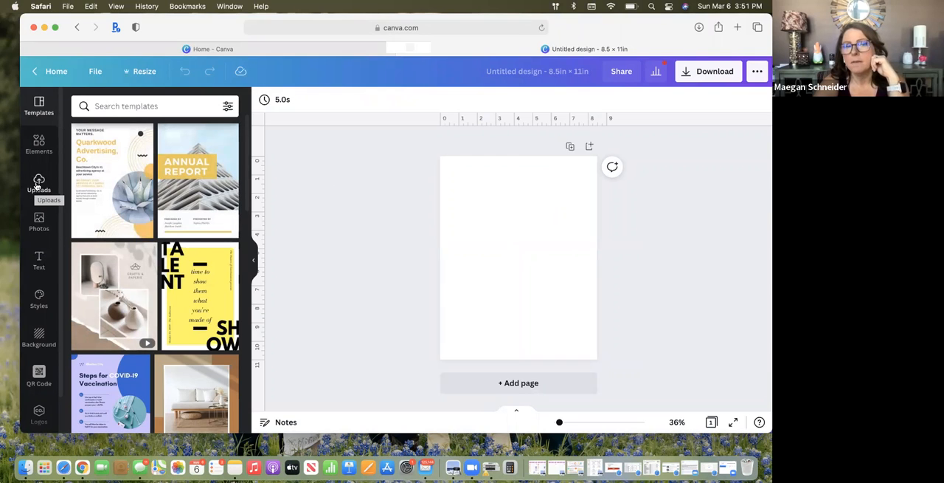
Search the design elements for "circle"
left_click(40, 141)
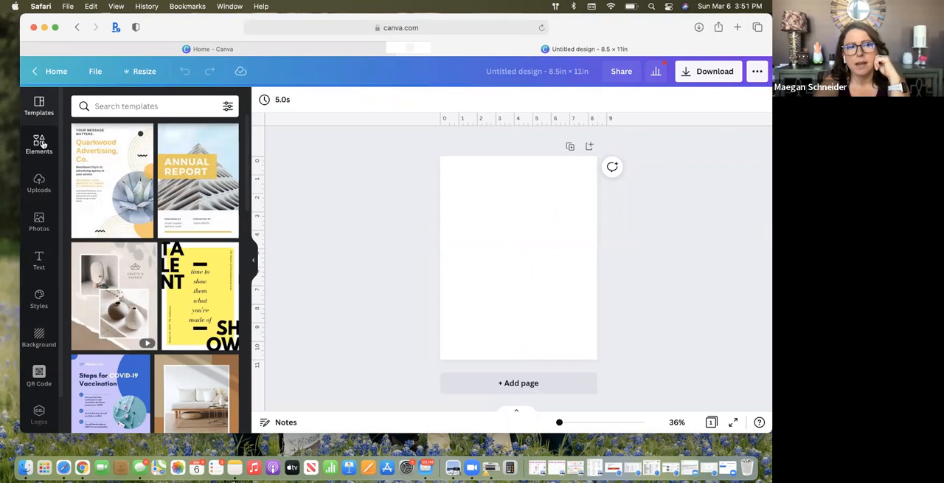
left_click(134, 107)
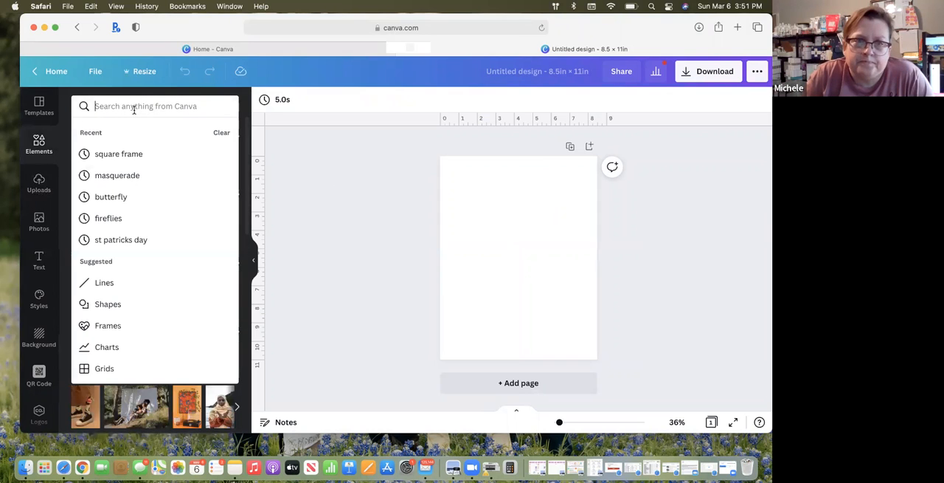
type("cir")
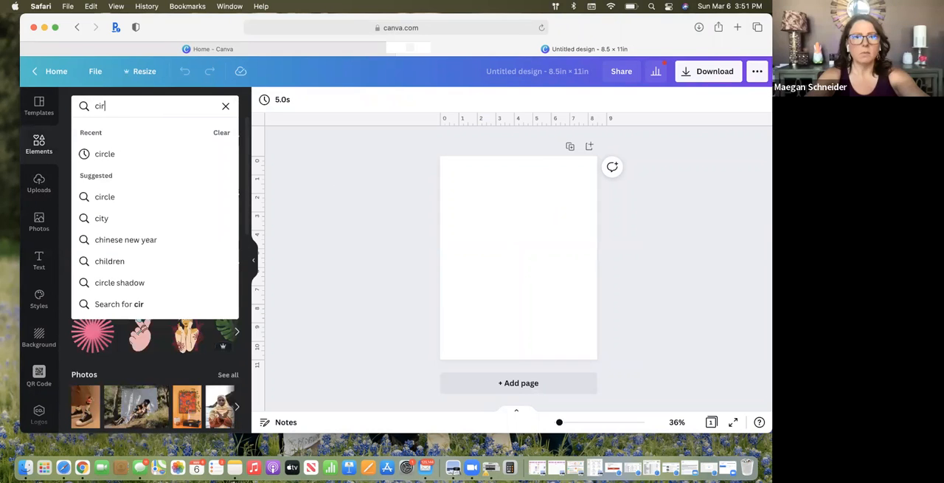
type("cle")
key("Return")
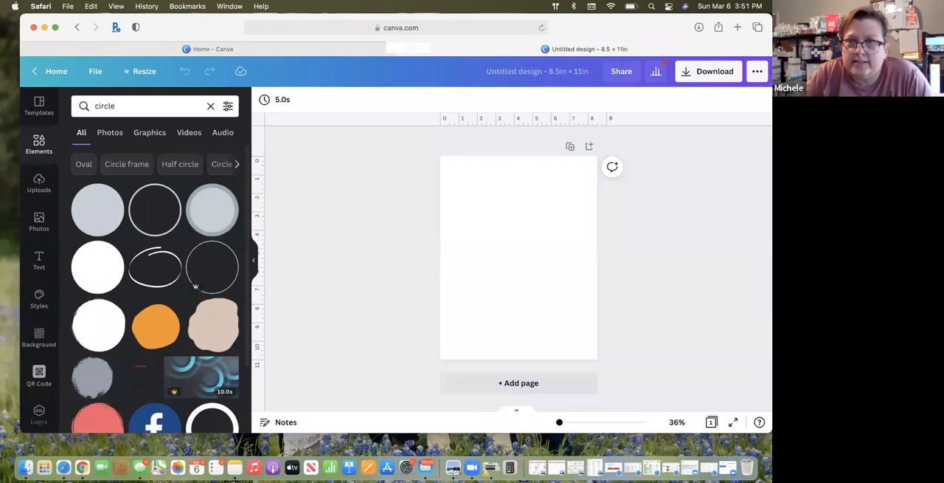
Add the thin grey circle outline to the page's upper-left corner and shrink it to about 2.5 in across
left_click(148, 220)
left_click_drag(509, 217, 483, 165)
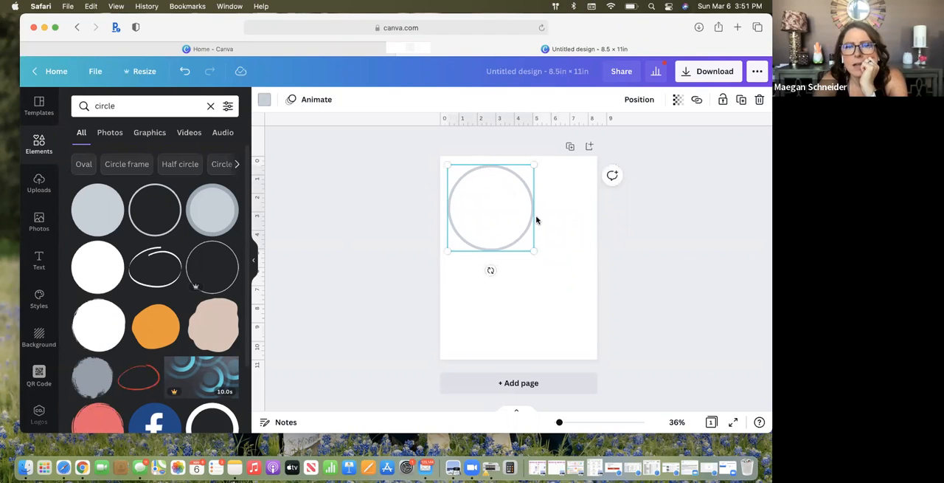
left_click_drag(532, 251, 510, 232)
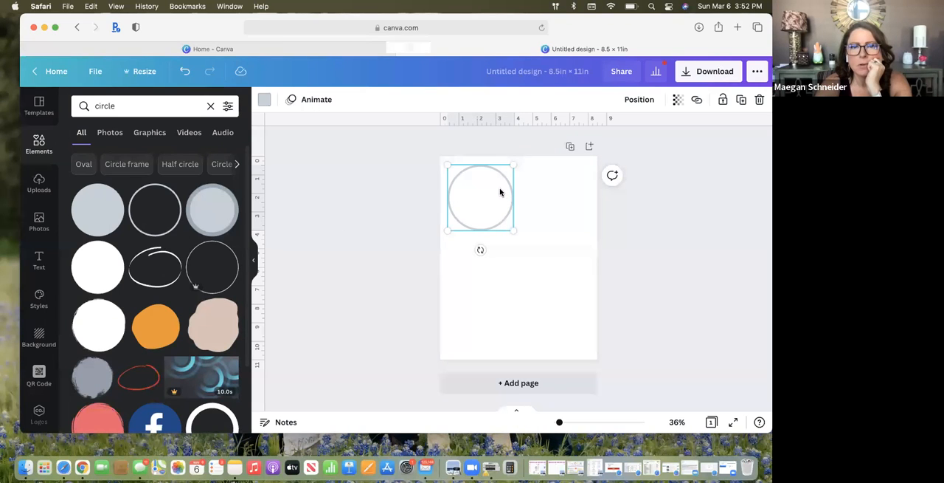
left_click_drag(513, 230, 491, 215)
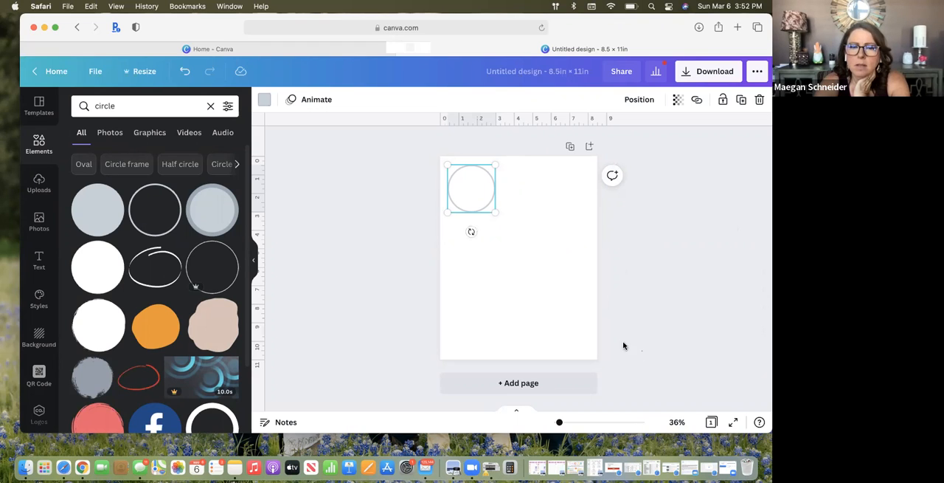
left_click(592, 320)
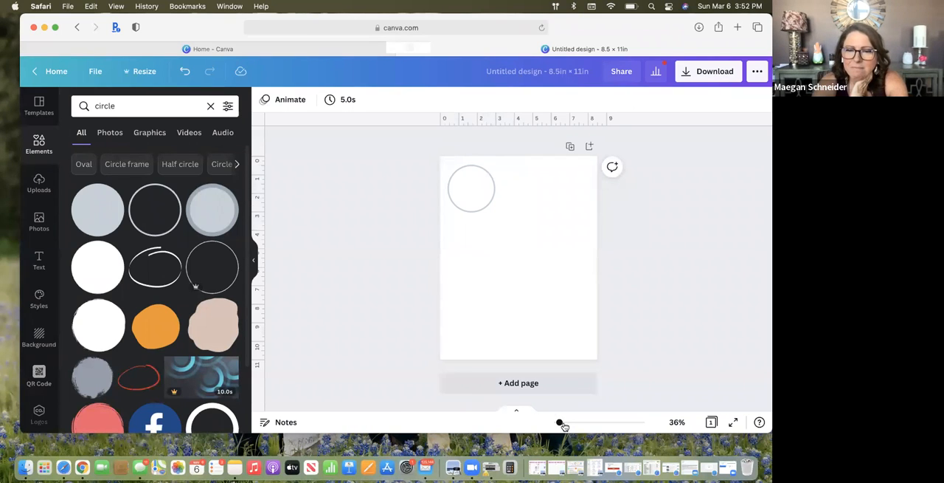
Add a heading text box to the page and move it over the upper half of the circle
left_click_drag(560, 423, 571, 427)
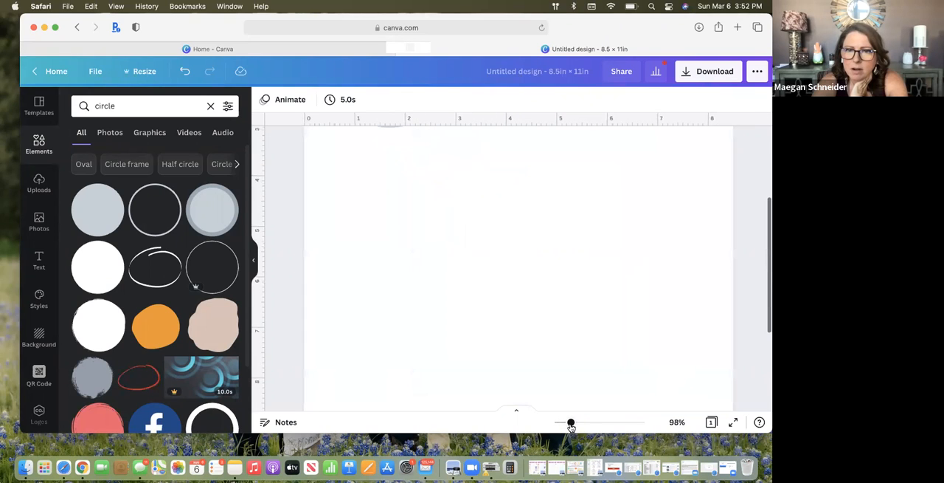
scroll(540, 344, "up", 5)
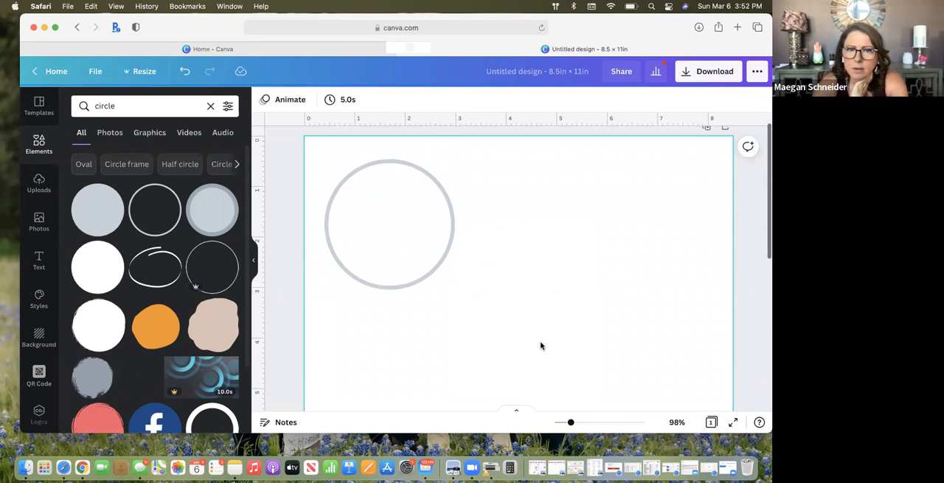
left_click_drag(571, 423, 580, 424)
scroll(464, 329, "up", 2)
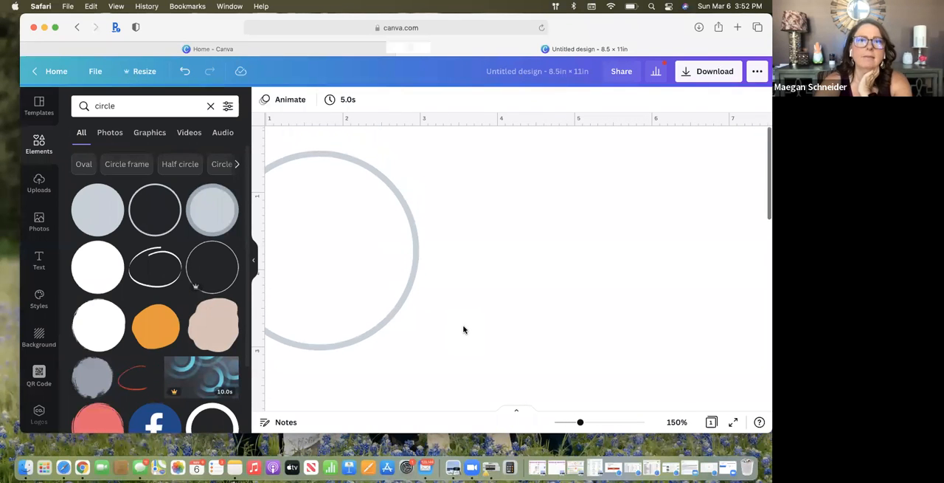
scroll(464, 329, "left", 5)
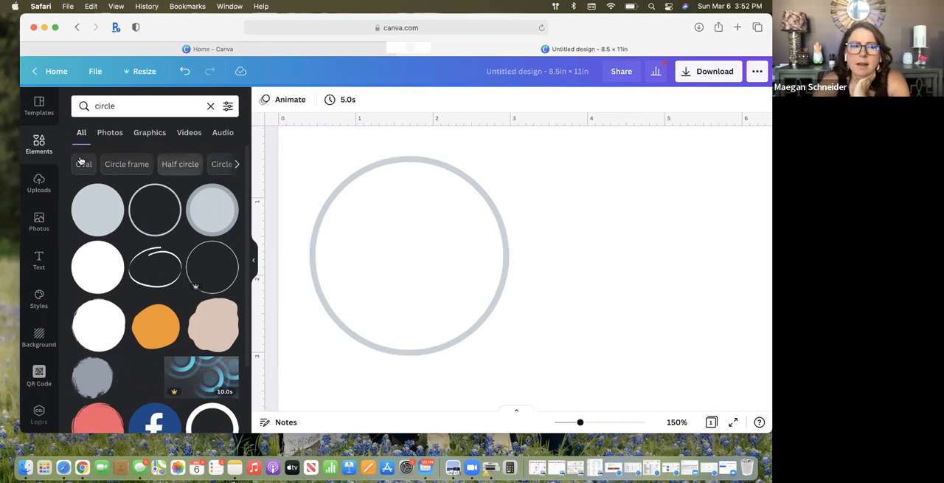
left_click(55, 224)
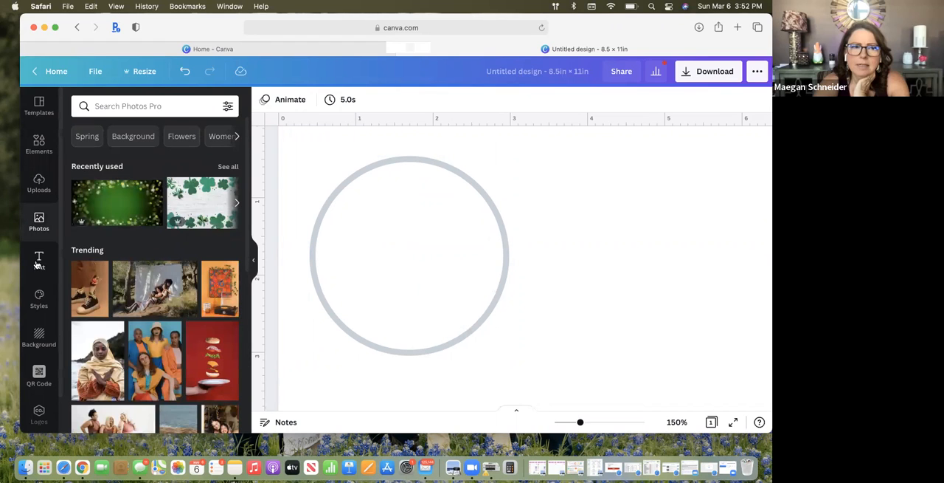
left_click(42, 258)
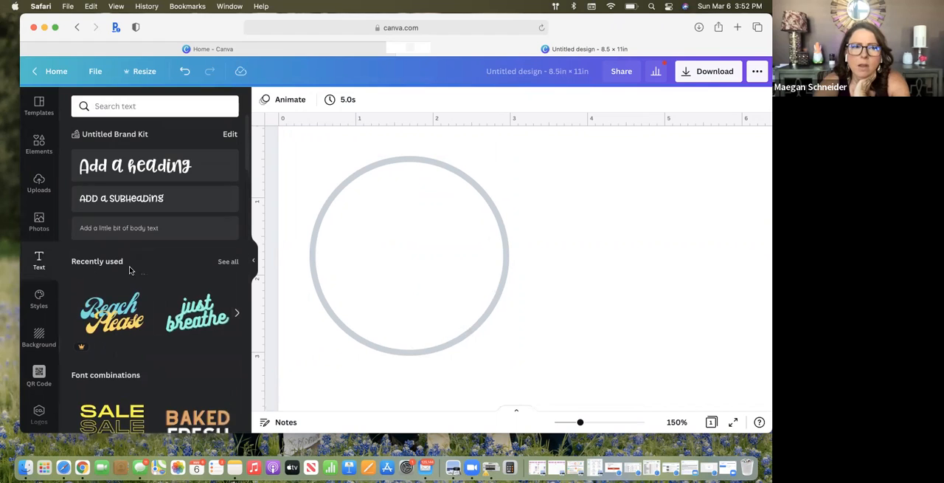
left_click(161, 172)
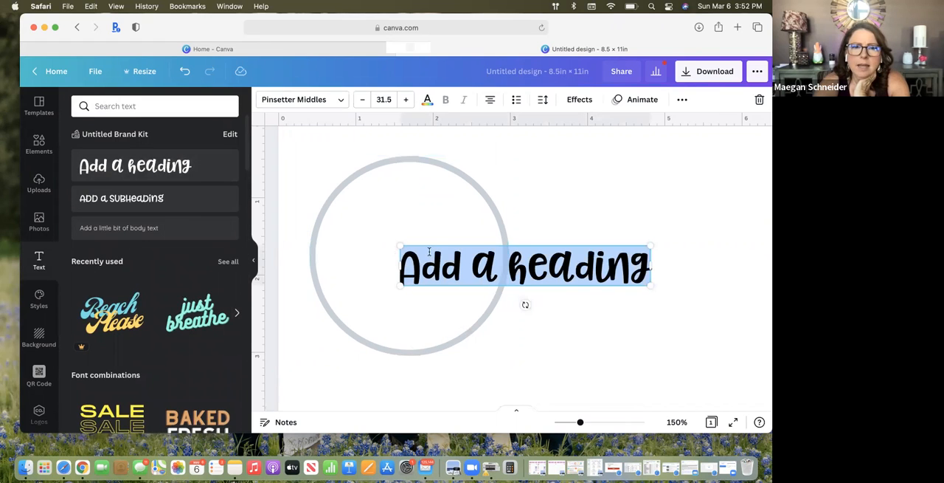
left_click(442, 245)
left_click_drag(438, 242, 354, 213)
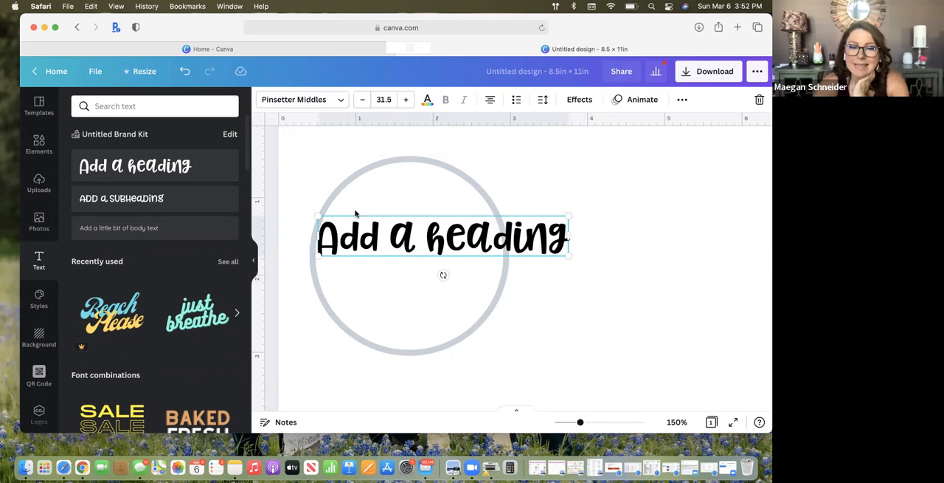
Replace the heading text with "wax is Love" and centre it horizontally over the circle
triple_click(382, 233)
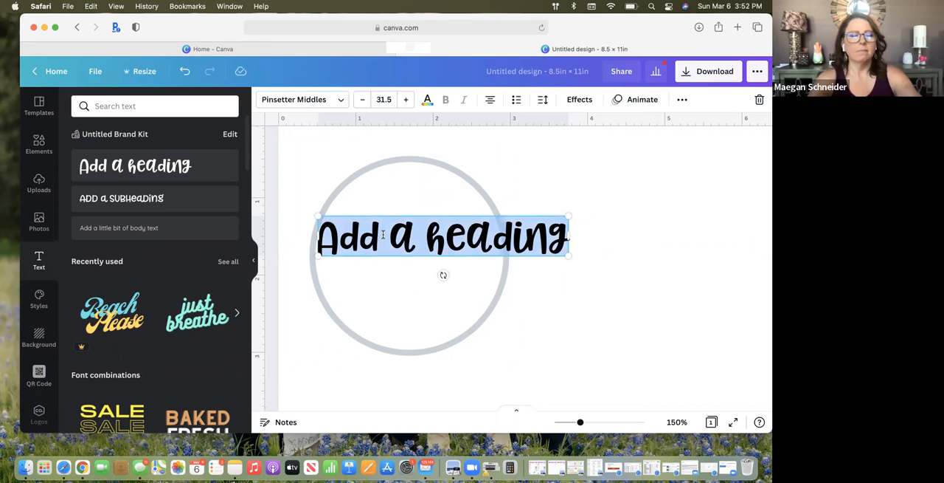
type("wax id")
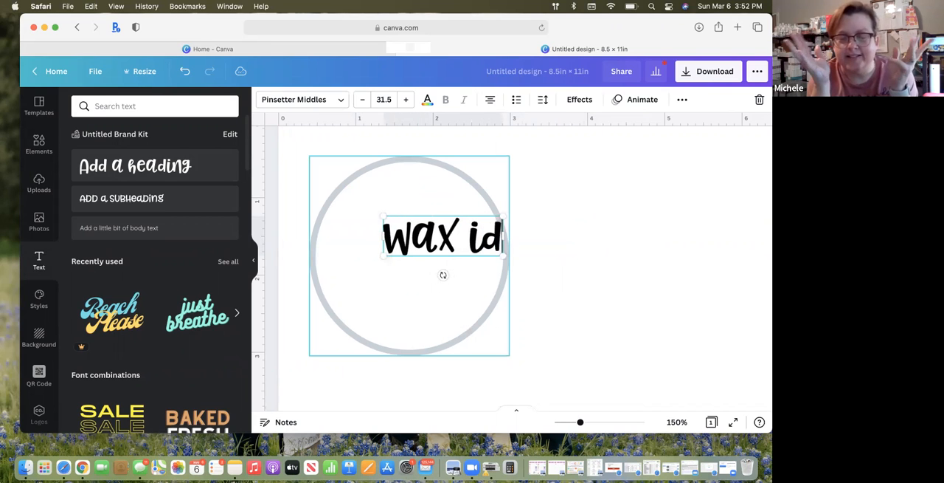
type(" Love")
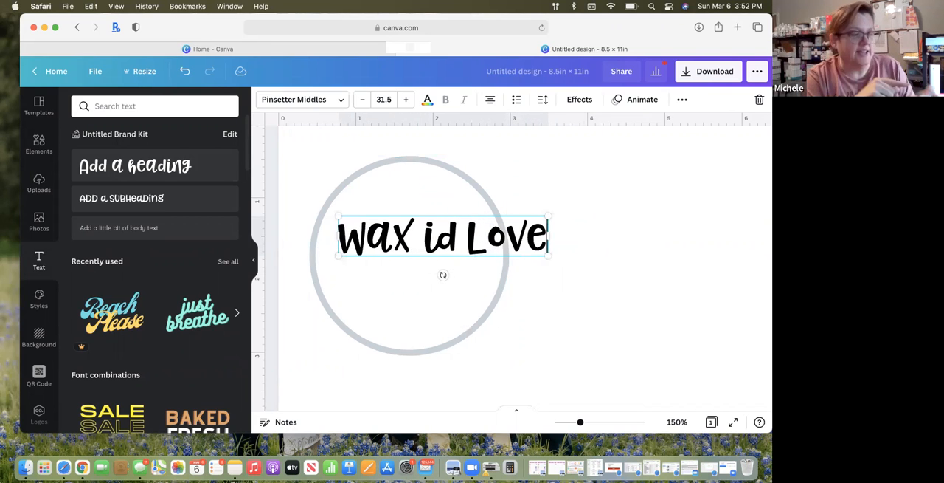
key("BackSpace")
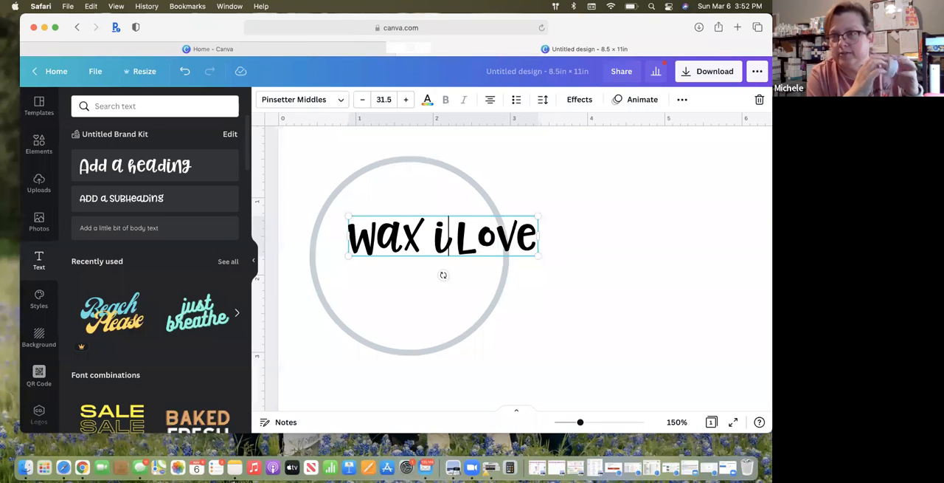
type("s")
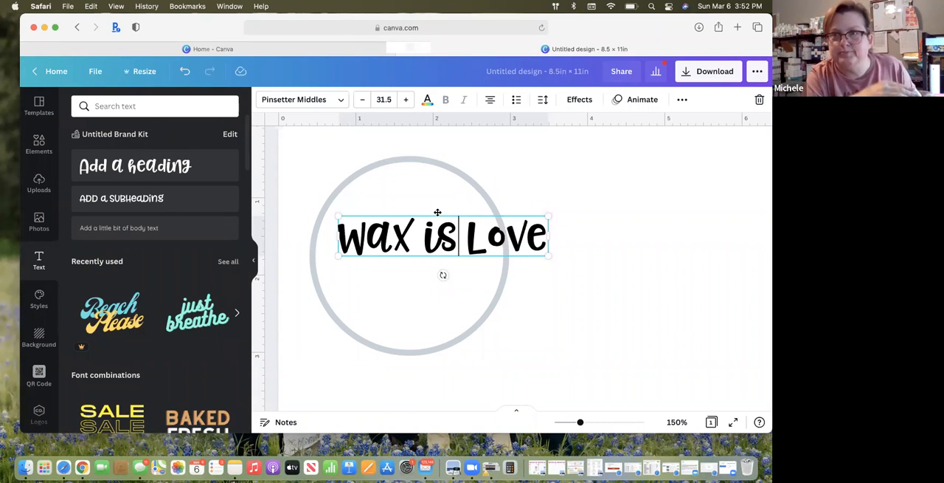
left_click_drag(435, 212, 405, 211)
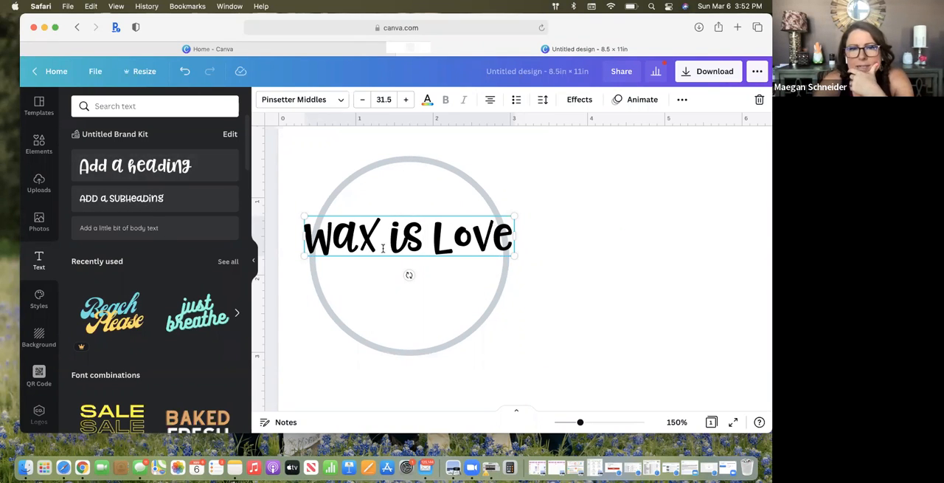
Try the Jumbuck font on the heading, settle on COFFE & MILK, and move the heading slightly higher in the circle
double_click(498, 244)
triple_click(498, 243)
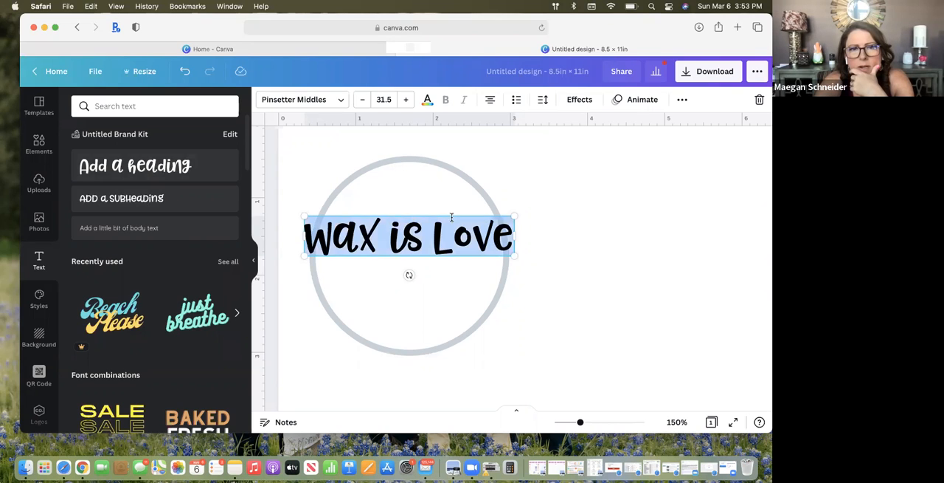
left_click(344, 102)
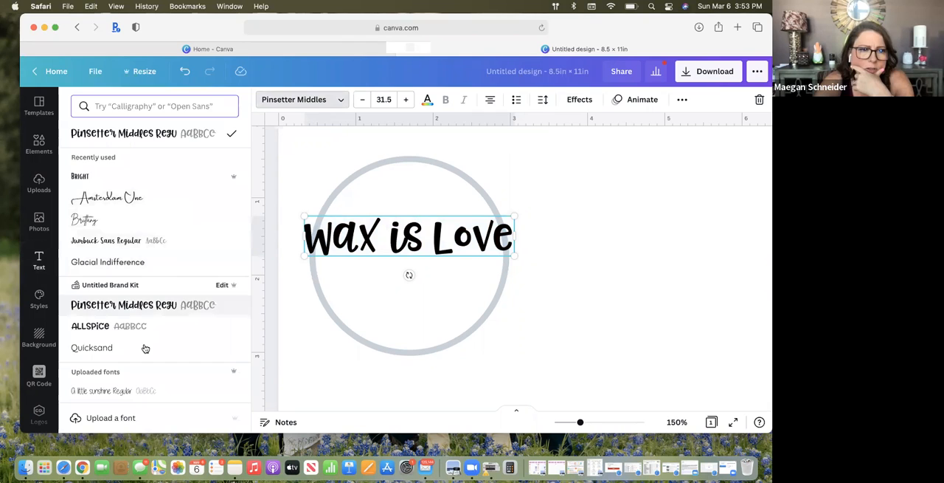
scroll(143, 347, "down", 6)
scroll(146, 348, "down", 3)
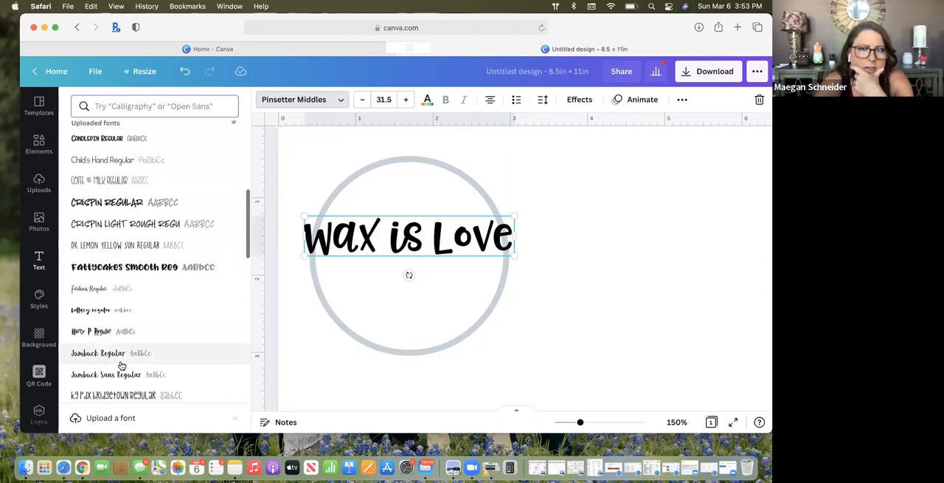
left_click(123, 354)
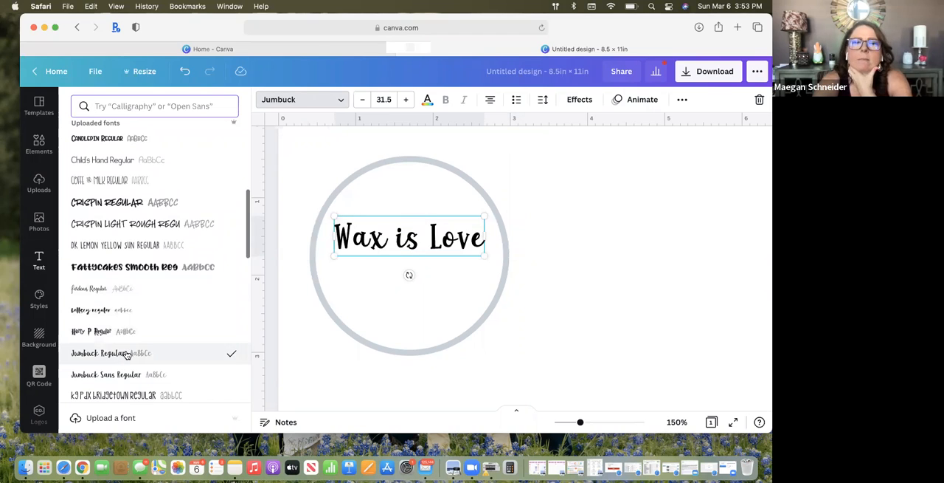
scroll(96, 221, "up", 1)
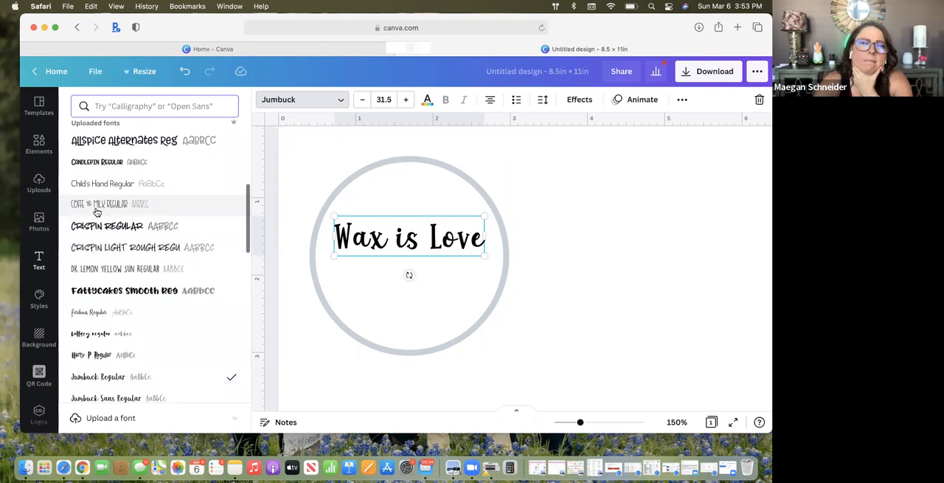
left_click(96, 212)
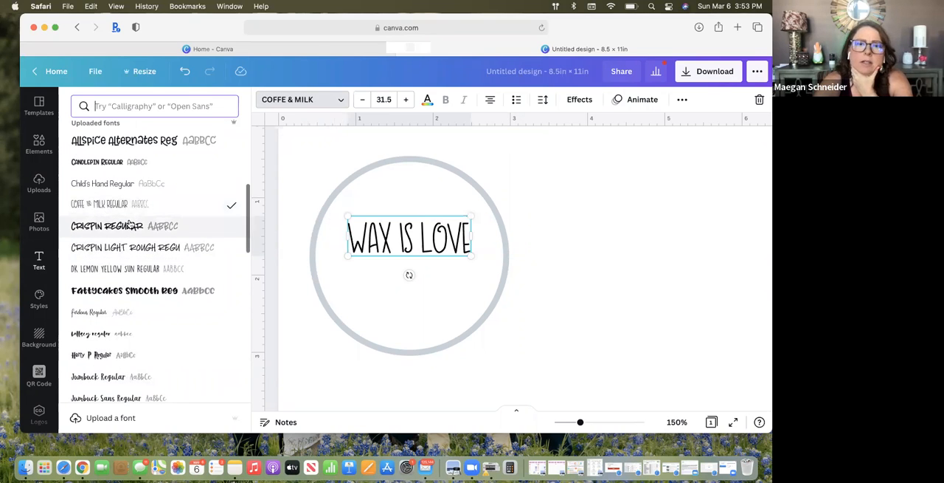
left_click_drag(409, 214, 408, 197)
Add a subheading reading "soak it up!" directly below the heading
scroll(169, 196, "up", 2)
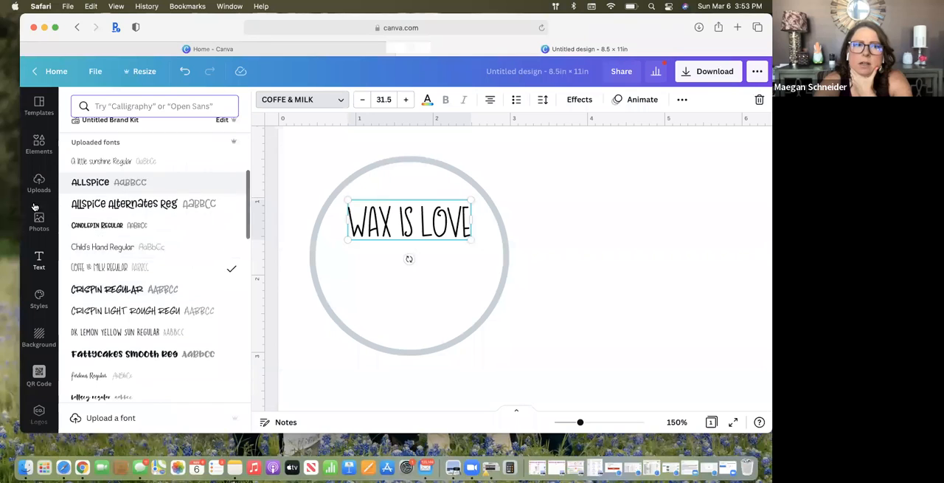
left_click(39, 259)
left_click(128, 194)
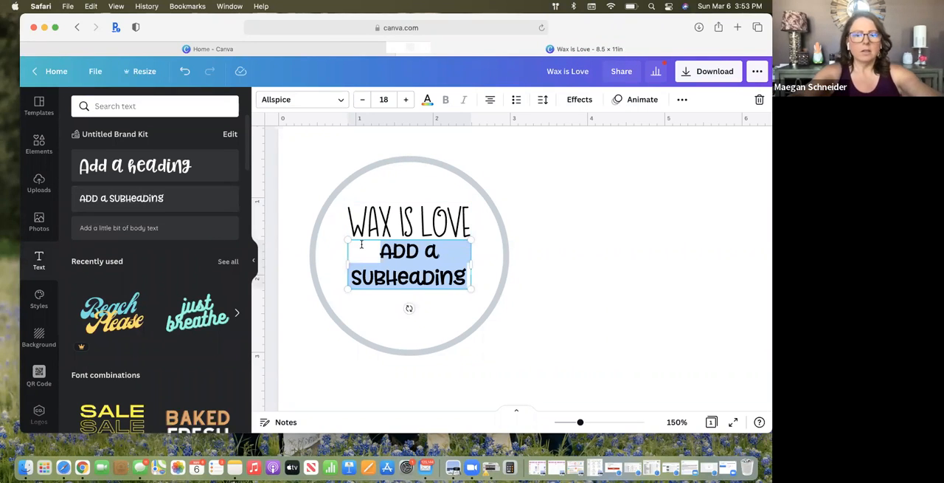
type("soak it up!")
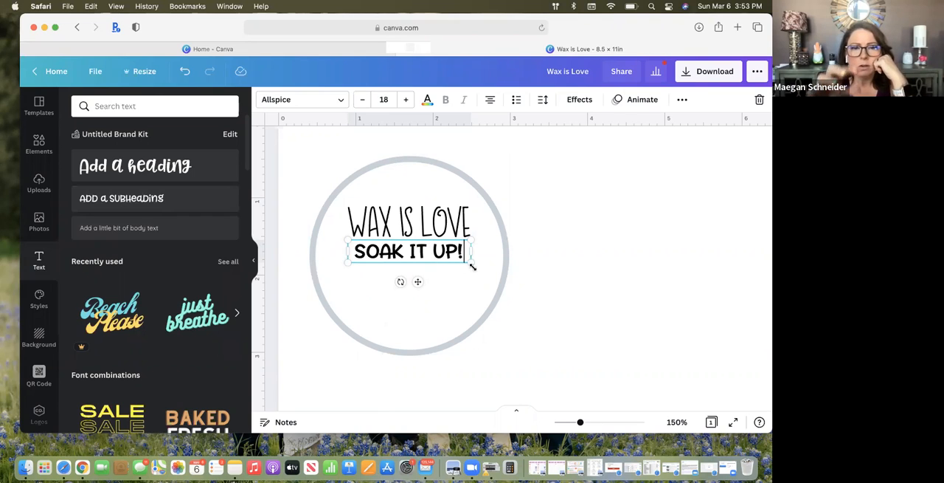
Move both text lines to the lower part of the circle, centred, with "soak it up!" directly beneath "wax is Love"
left_click_drag(419, 245, 420, 311)
left_click(410, 237)
left_click_drag(409, 242, 409, 303)
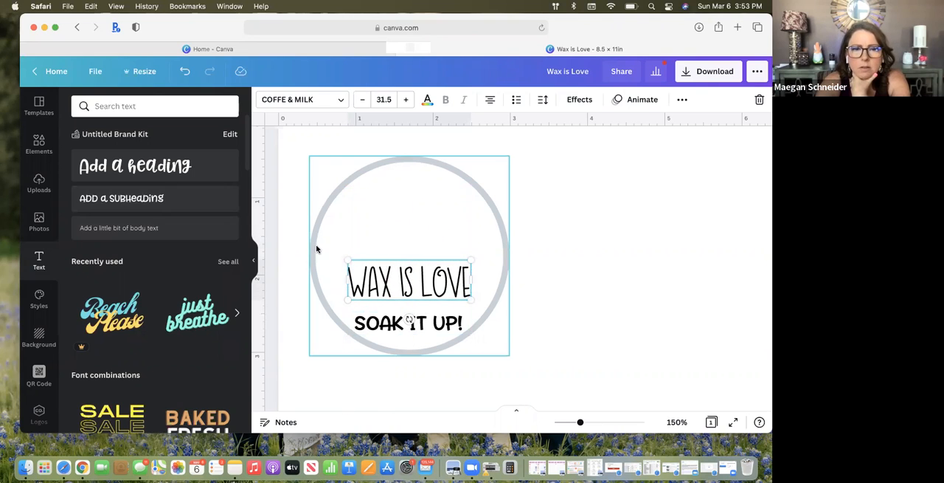
left_click_drag(413, 263, 412, 252)
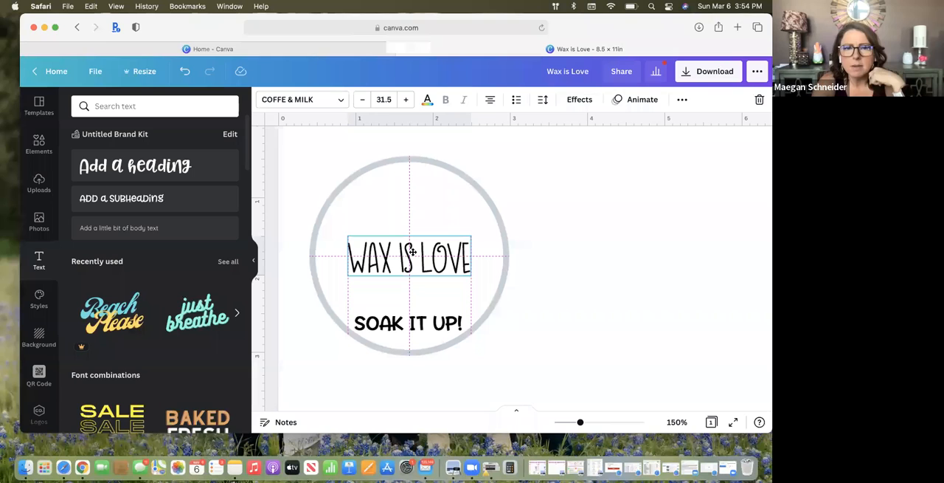
left_click_drag(413, 257, 412, 285)
left_click(395, 322)
left_click_drag(404, 319, 426, 324)
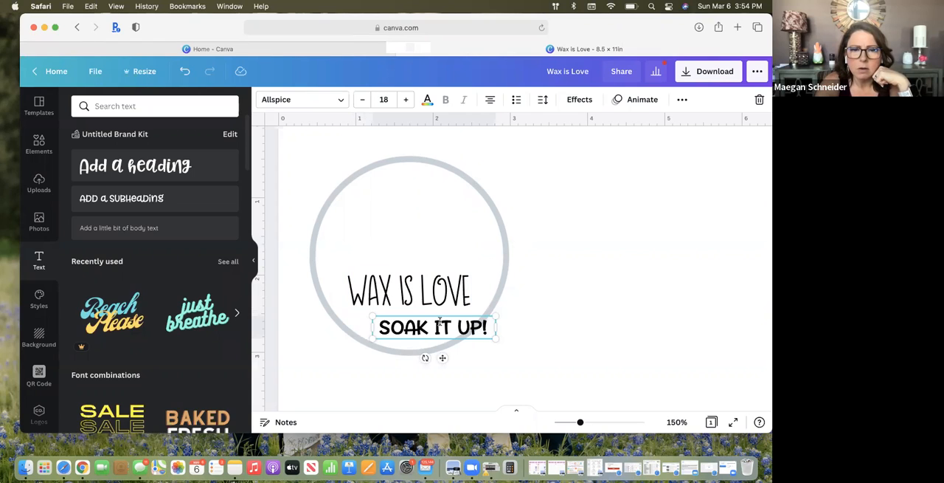
left_click_drag(437, 316, 416, 310)
Colour the "wax is Love" heading with the light violet default colour
double_click(416, 291)
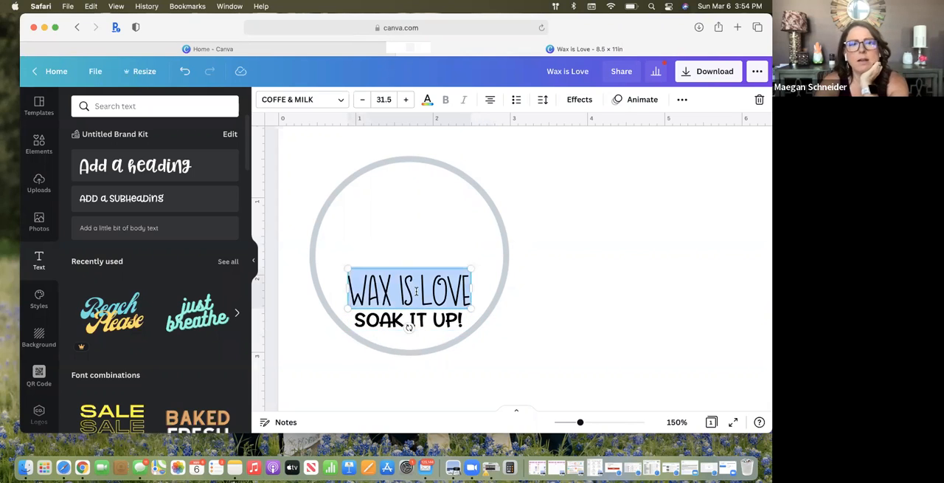
left_click(428, 100)
scroll(157, 318, "down", 1)
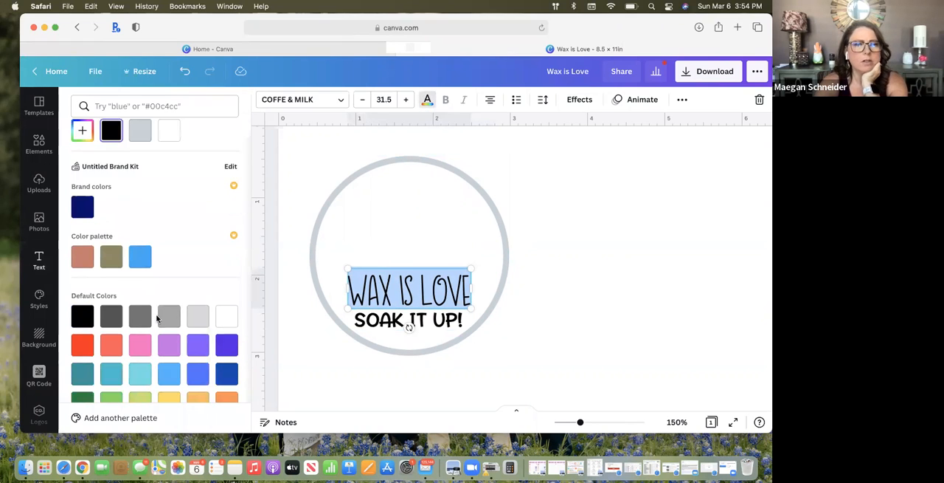
scroll(157, 318, "down", 1)
left_click(197, 319)
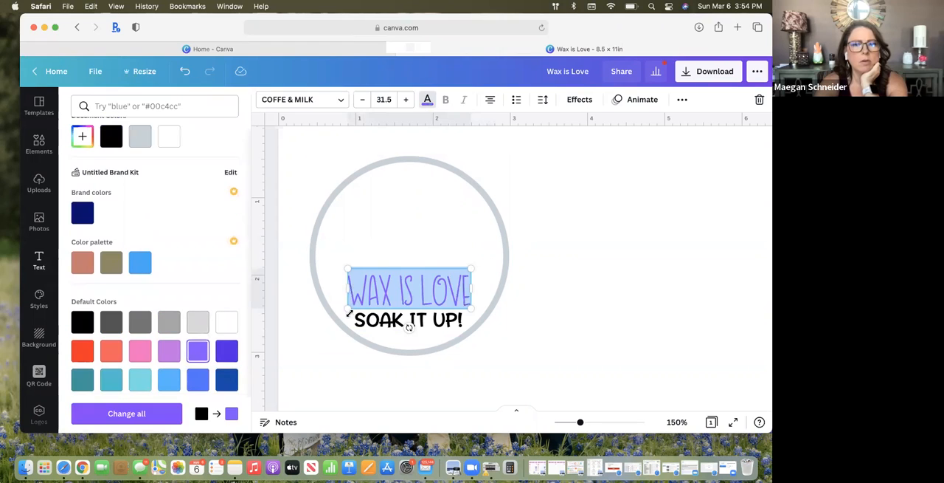
left_click(417, 247)
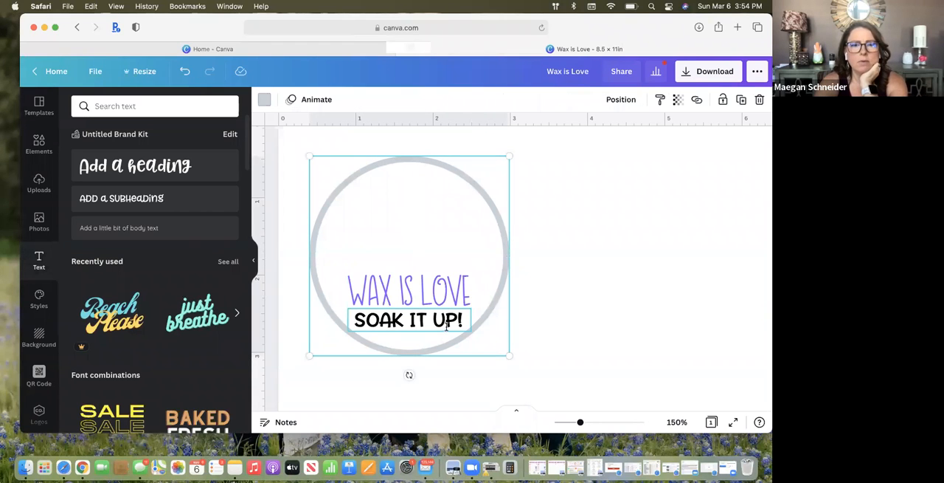
double_click(402, 321)
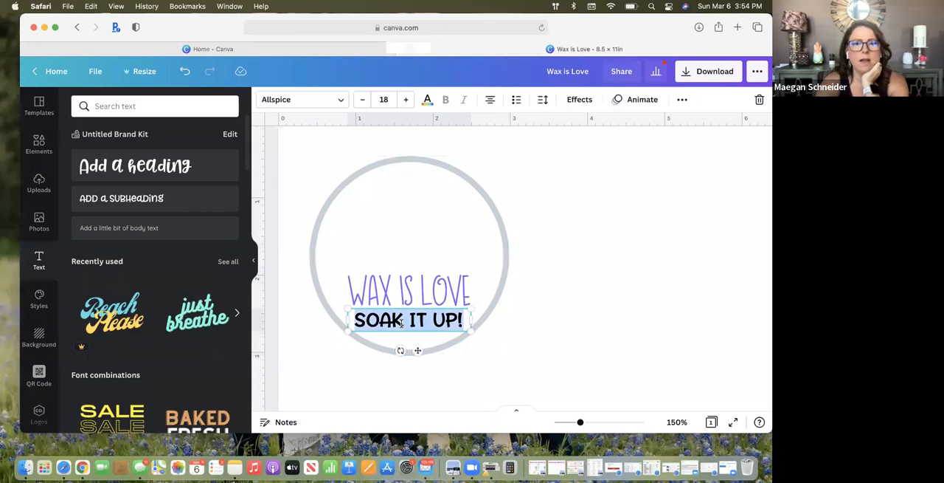
left_click(401, 290)
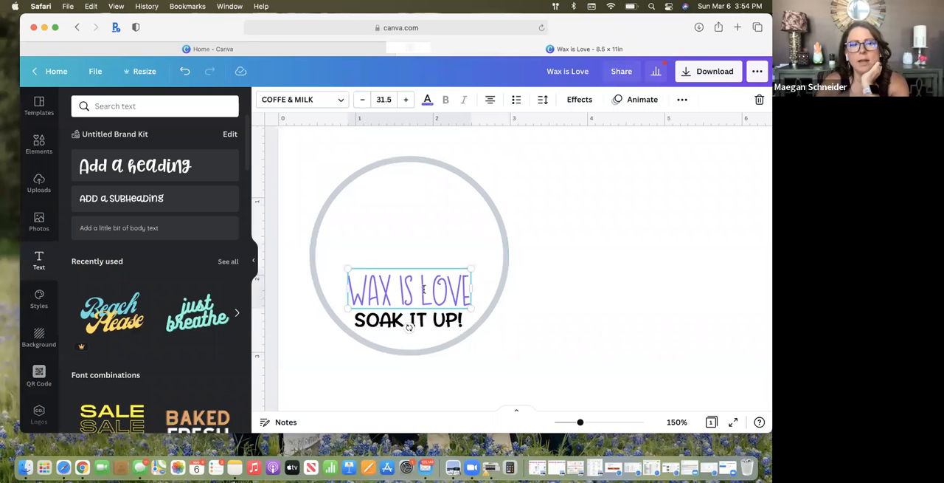
left_click(501, 236)
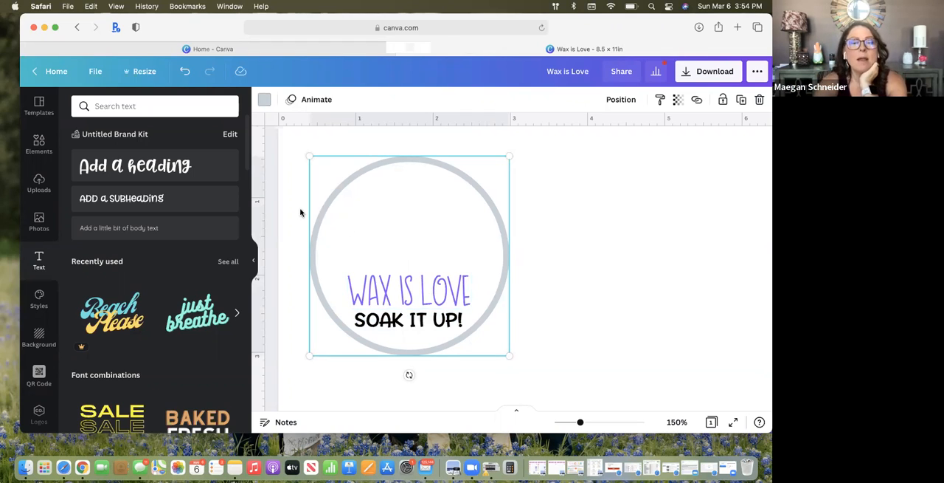
Add another subheading, place it across the circle above "wax is Love", and replace its text with the consultant's full name
left_click(128, 199)
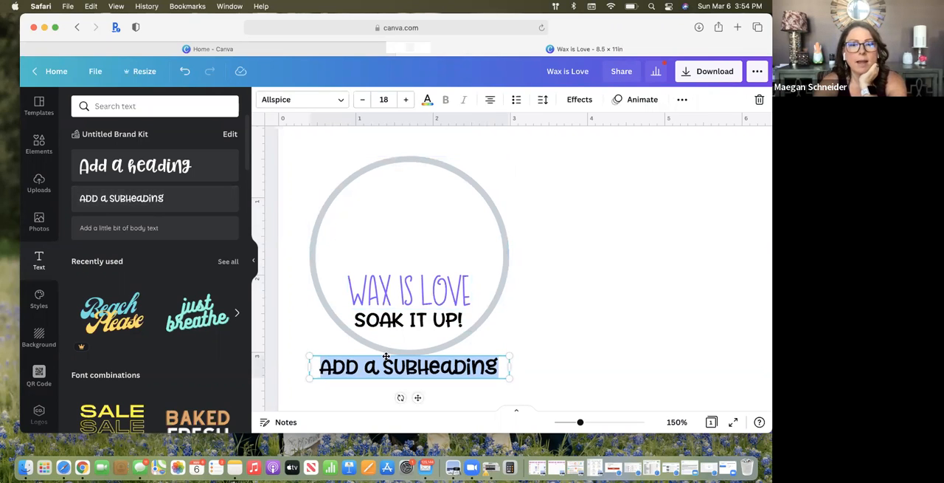
left_click_drag(386, 356, 386, 224)
triple_click(387, 232)
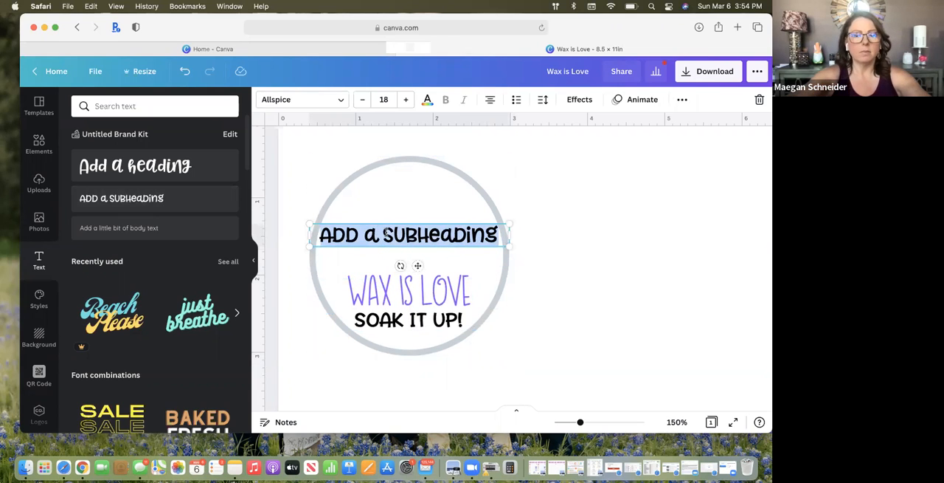
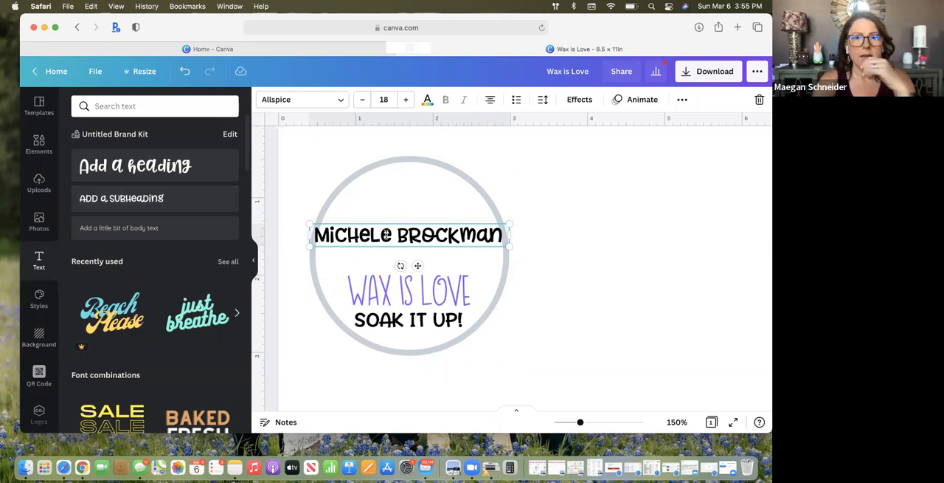
key("Return")
type("www.")
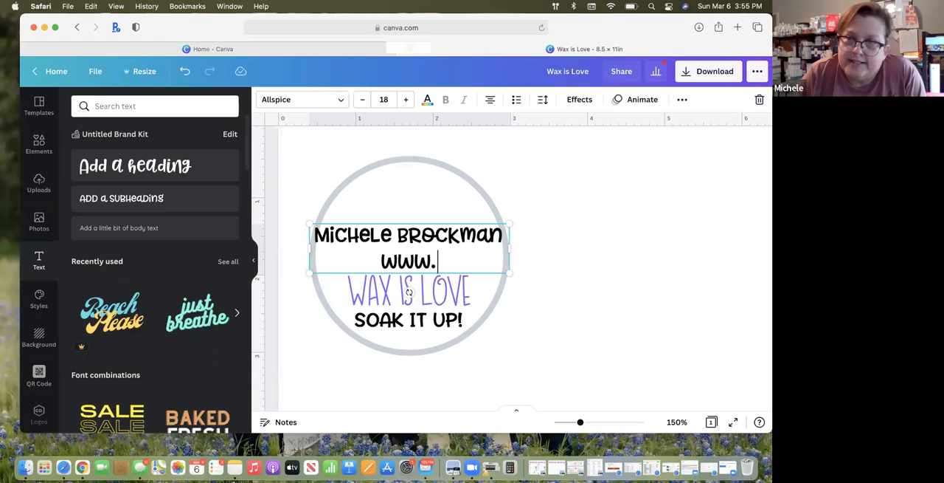
type("michele")
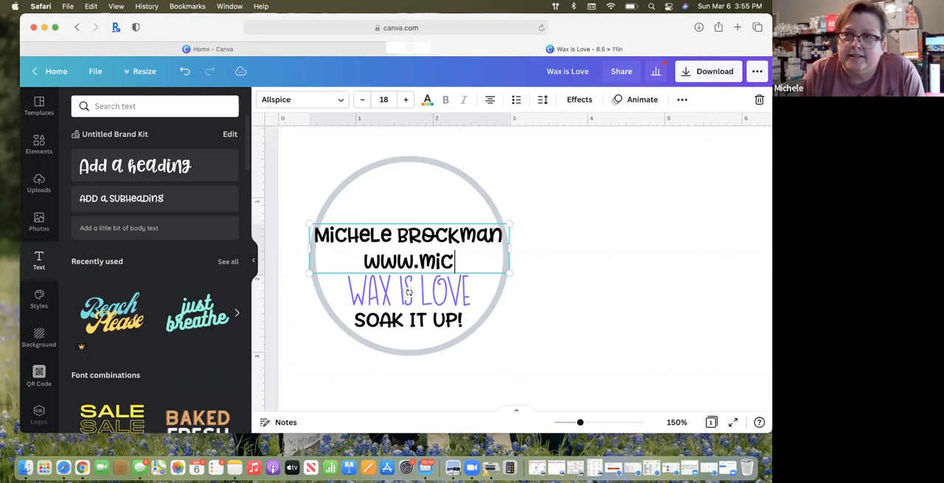
key("BackSpace")
key("BackSpace")
key("BackSpace")
key("BackSpace")
key("BackSpace")
key("BackSpace")
key("BackSpace")
key("BackSpace")
key("BackSpace")
key("BackSpace")
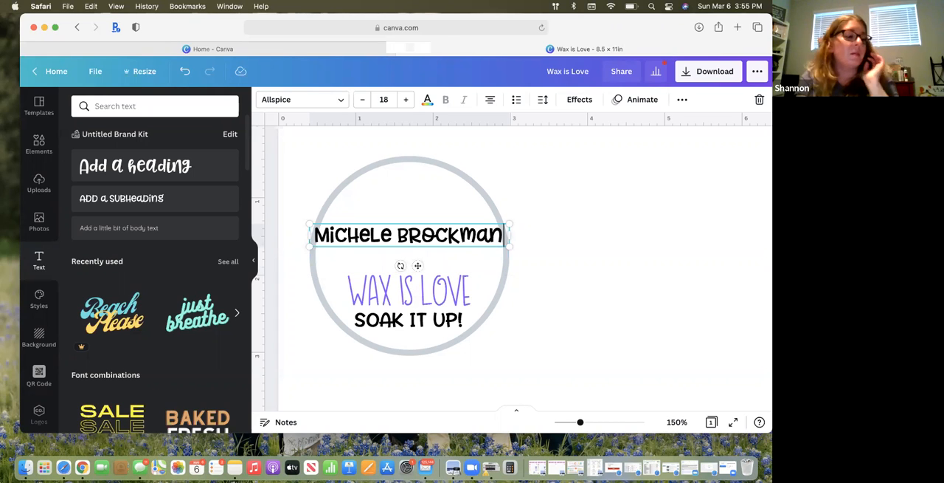
Turn the name line into a web address by removing the space between the names and appending ".Scentsy.us"
left_click(399, 234)
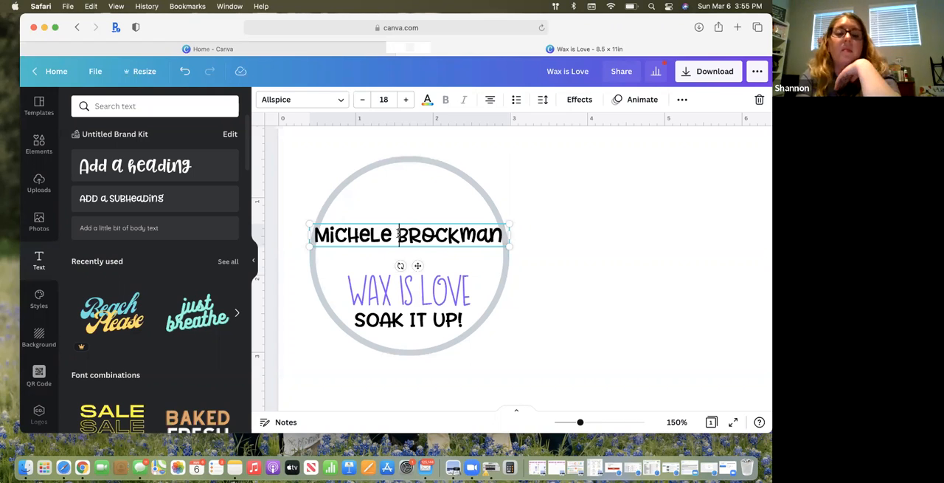
key("BackSpace")
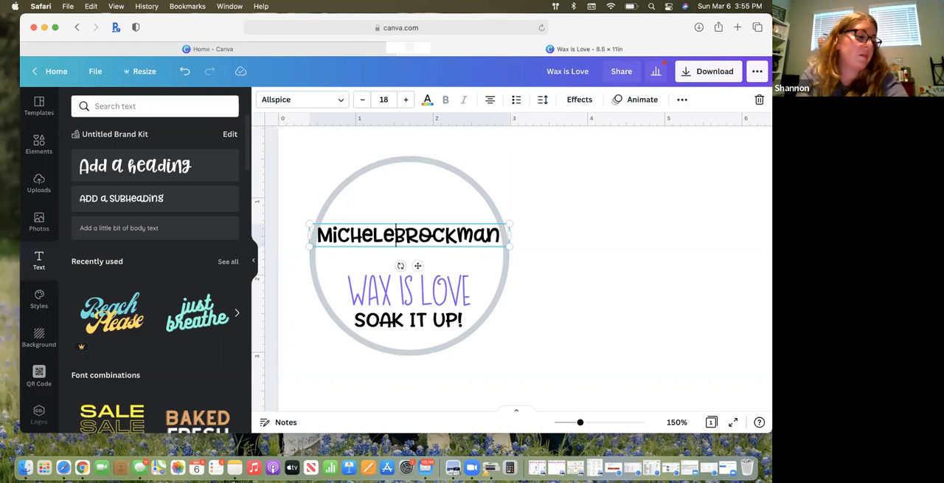
left_click(498, 234)
type(".S")
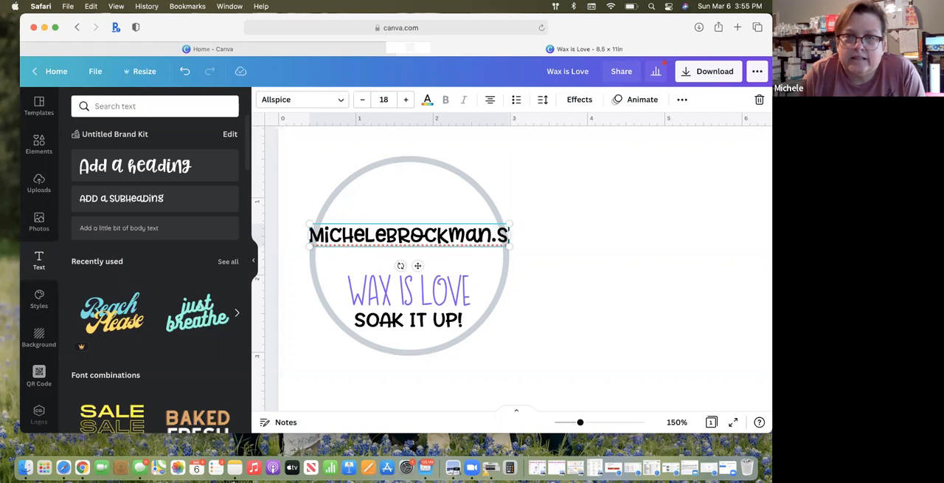
type("centsy.us")
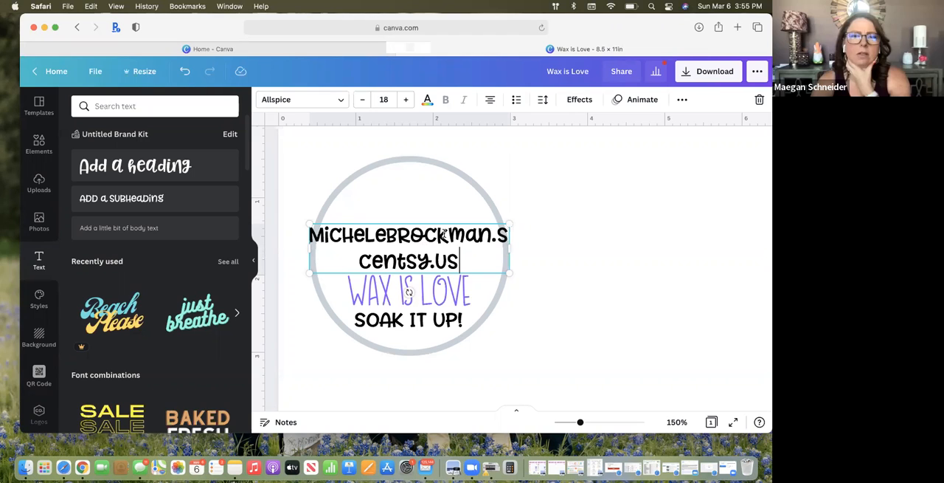
Widen the web address text box, reduce all its text to size 9 so it fits one line, and reposition it in the circle
left_click_drag(310, 248, 258, 249)
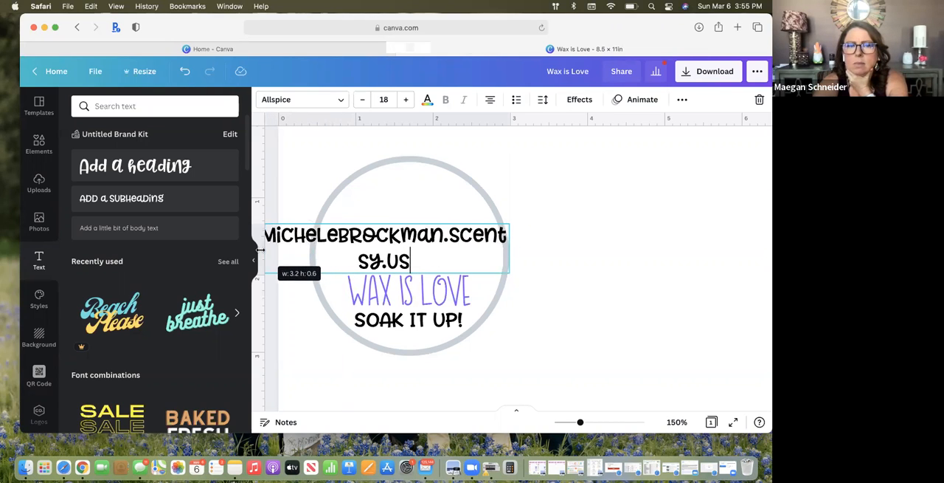
left_click_drag(414, 261, 268, 237)
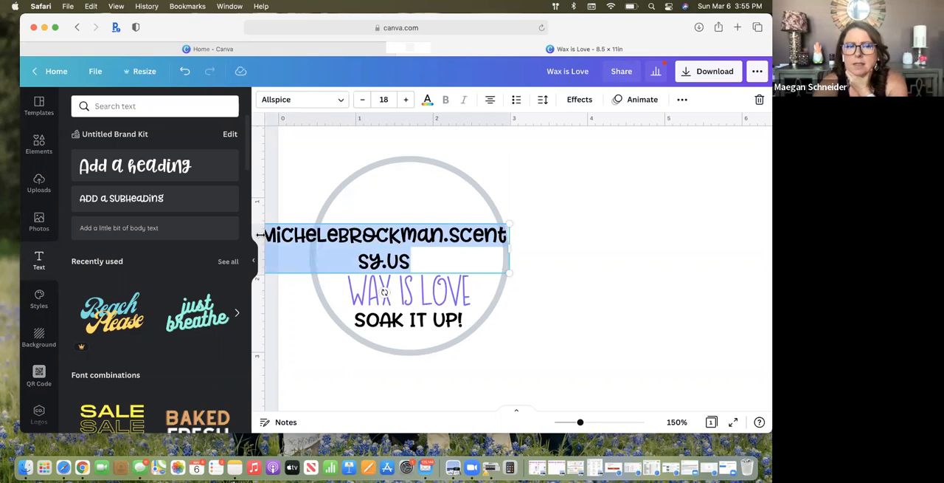
left_click(363, 105)
left_click(362, 99)
left_click(362, 100)
left_click(362, 100)
left_click(362, 100)
left_click(363, 100)
left_click(362, 100)
left_click(362, 100)
left_click(363, 99)
left_click_drag(380, 222, 399, 229)
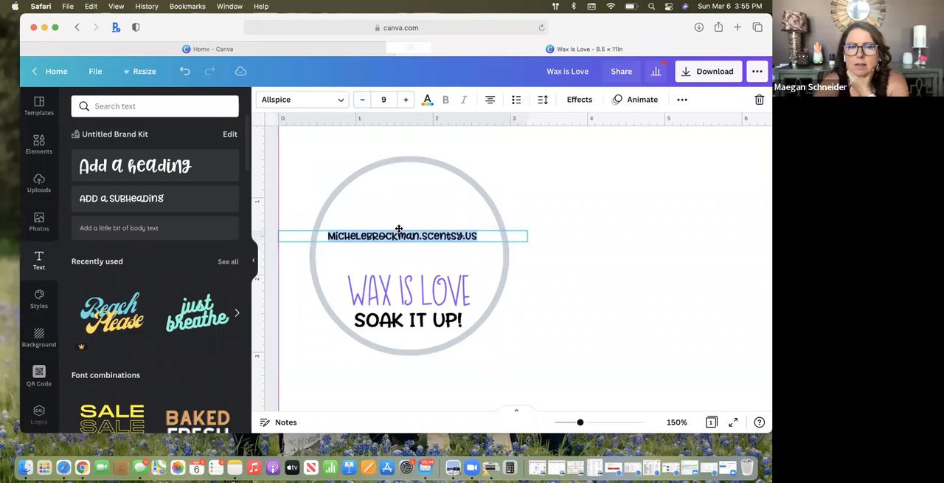
Change the web address font to Quicksand and make it bold
left_click(333, 101)
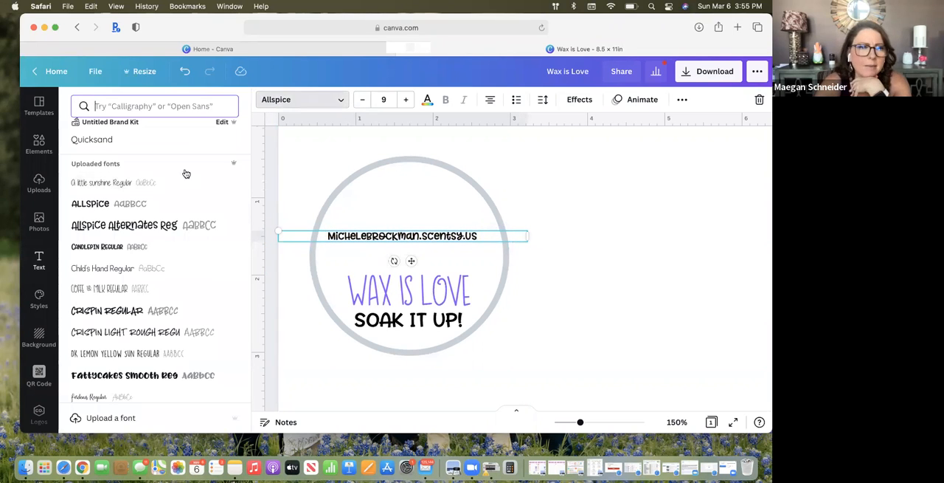
scroll(165, 257, "down", 3)
scroll(165, 257, "down", 3)
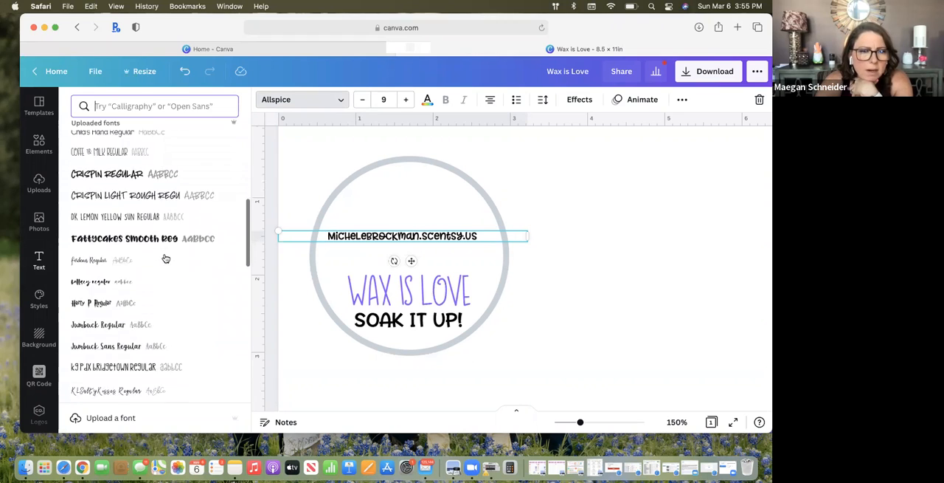
scroll(166, 258, "up", 6)
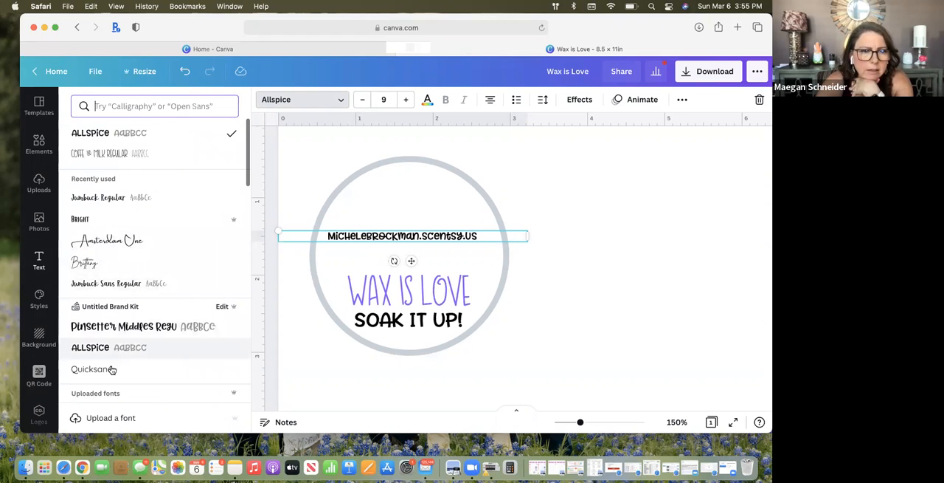
left_click(87, 368)
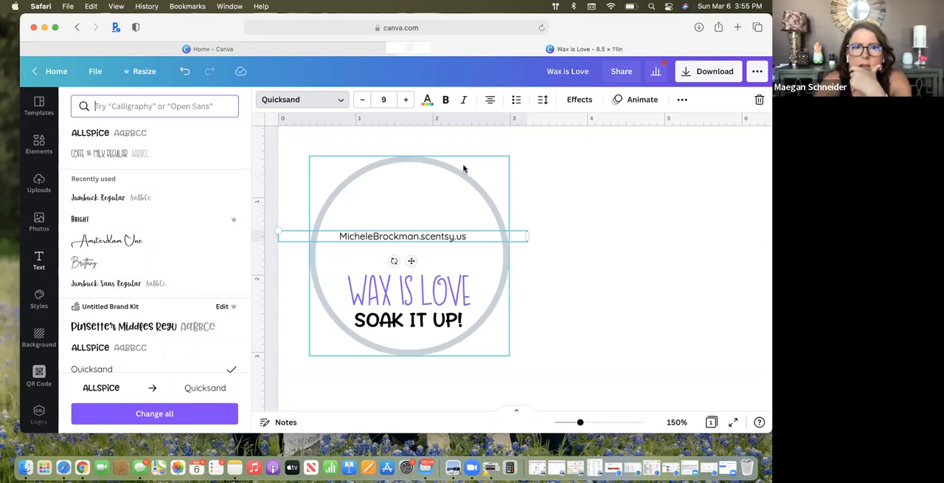
left_click(446, 99)
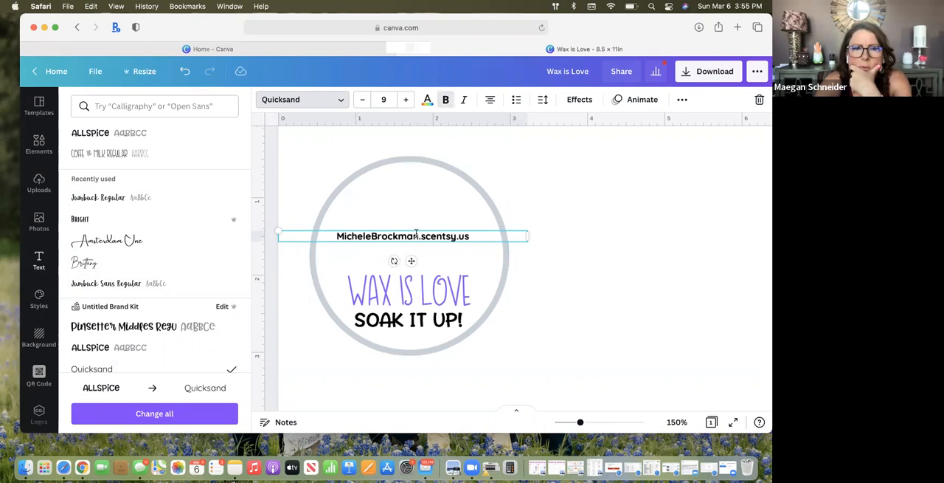
Move the web address higher in the circle and add the consultant's phone number on a new line beneath it
left_click_drag(416, 224, 417, 198)
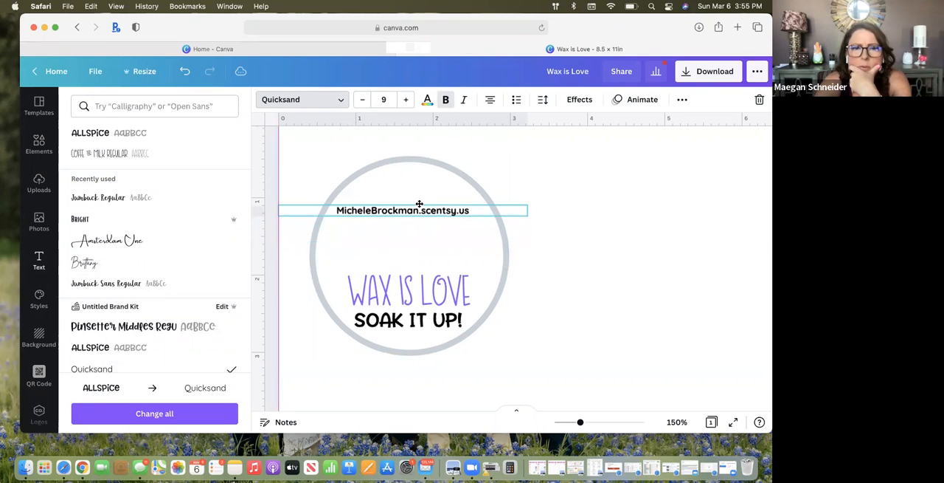
key("Return")
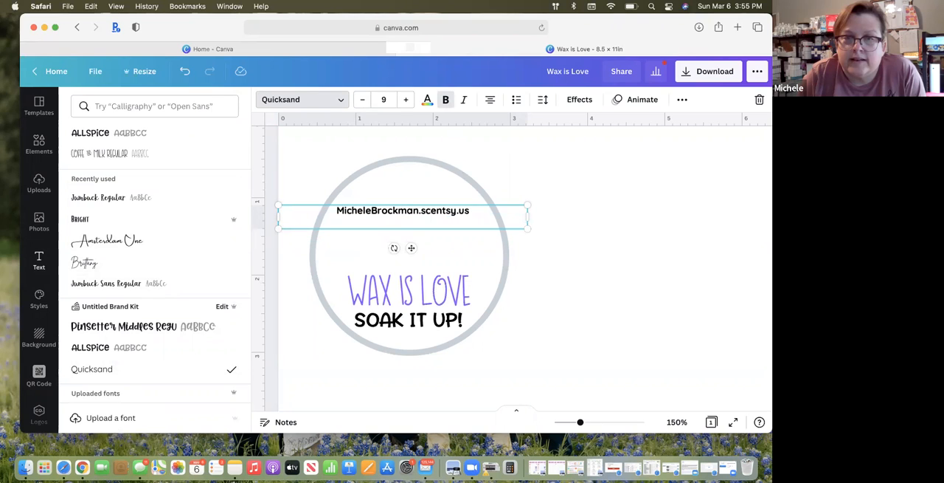
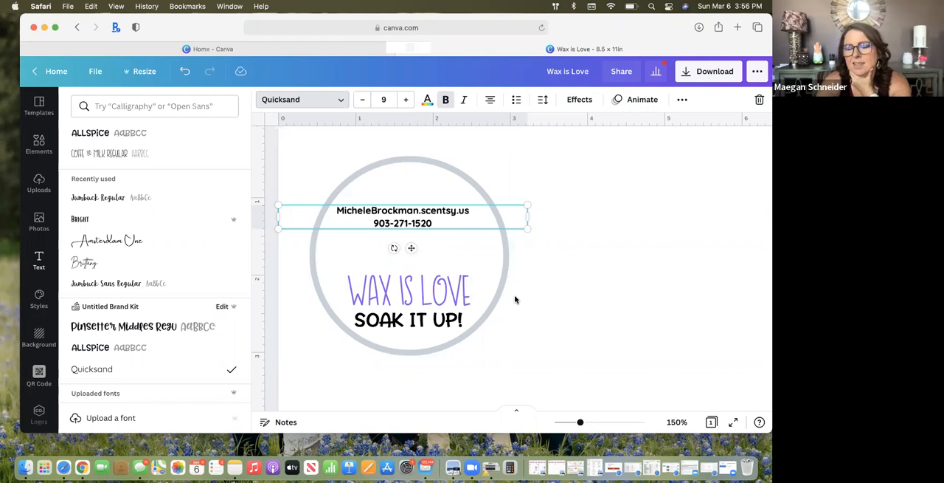
left_click_drag(394, 248, 412, 179)
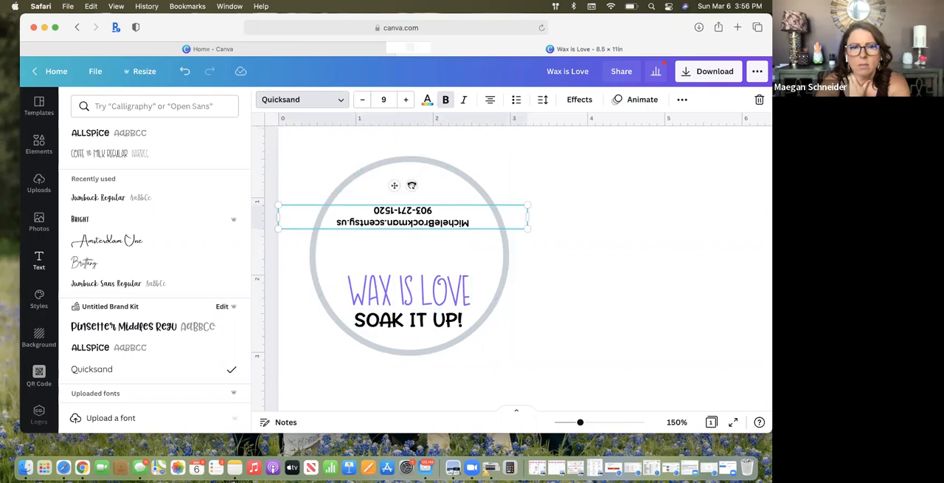
left_click_drag(404, 184, 394, 254)
left_click(335, 211)
type("www.")
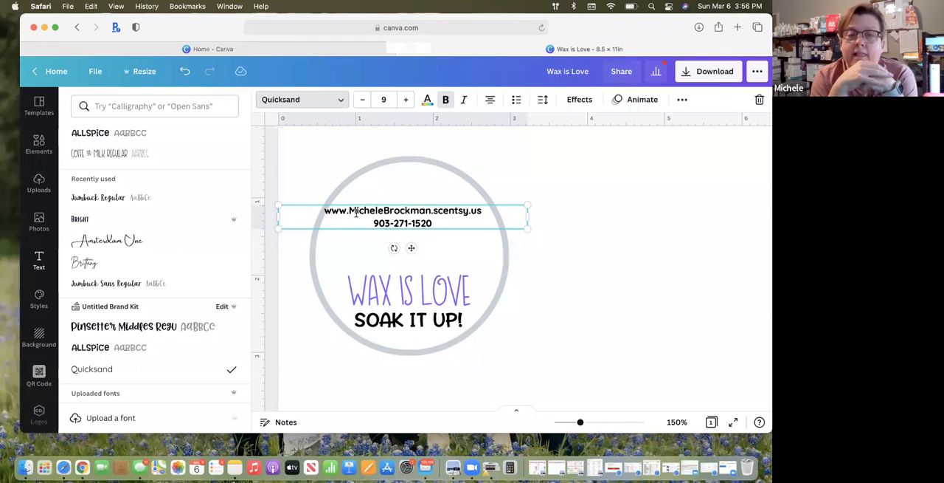
left_click(323, 211)
type("To")
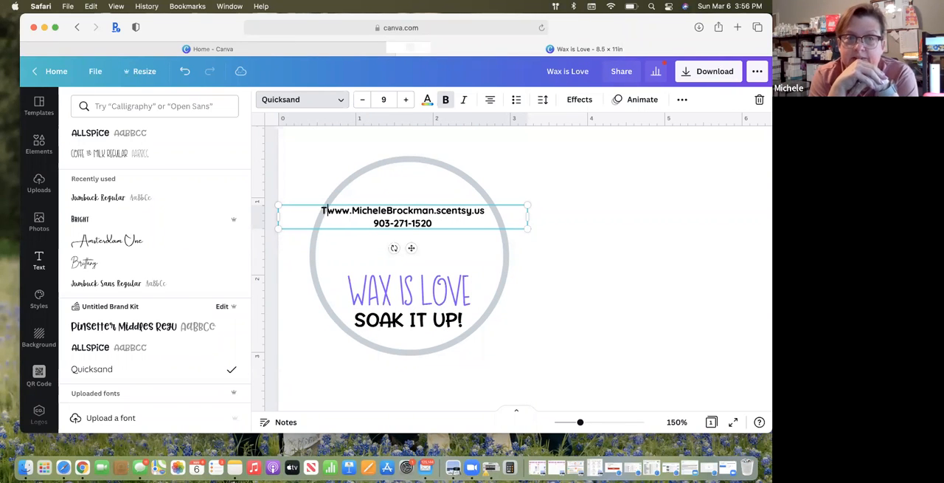
type(" re")
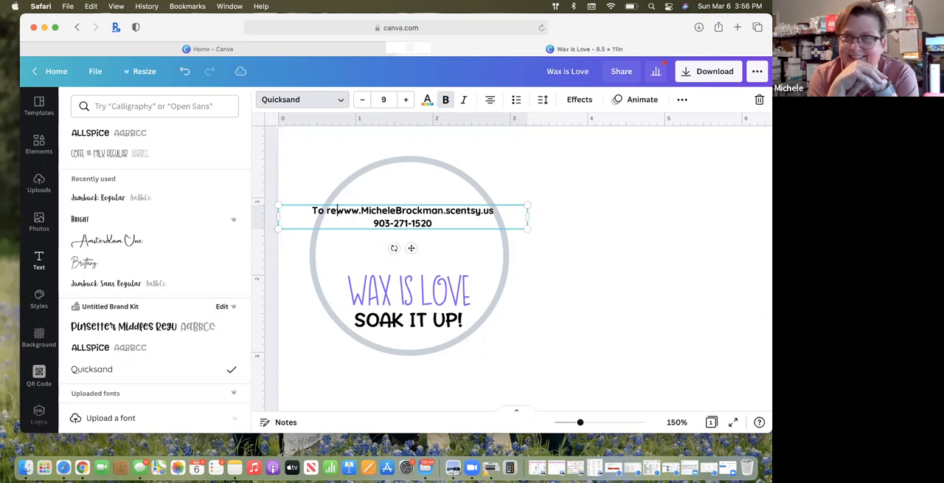
type("-order")
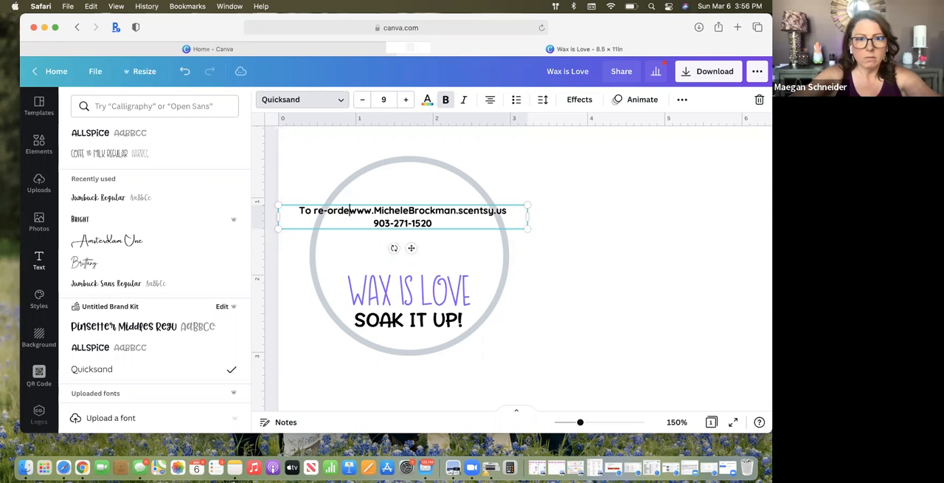
key("Return")
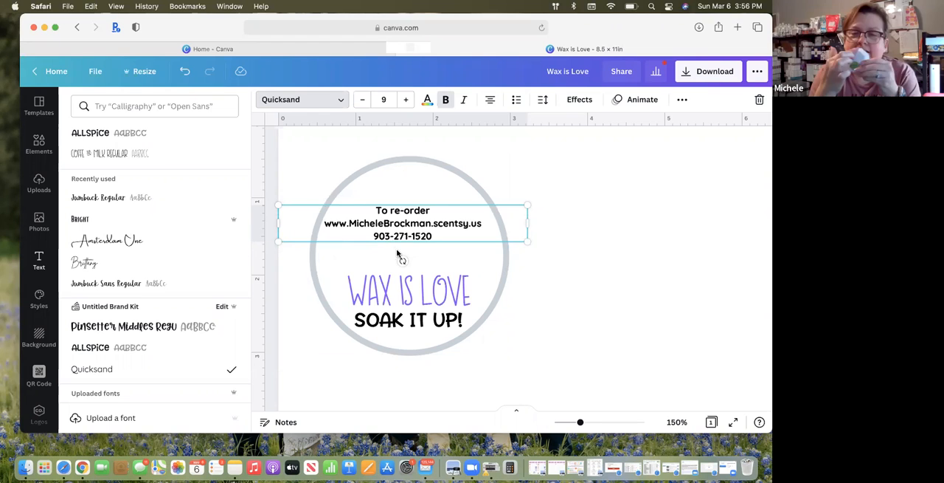
Centre the re-order text block in the circle, rotate it 180° and shift it up towards the circle's upper edge
left_click_drag(399, 204, 405, 203)
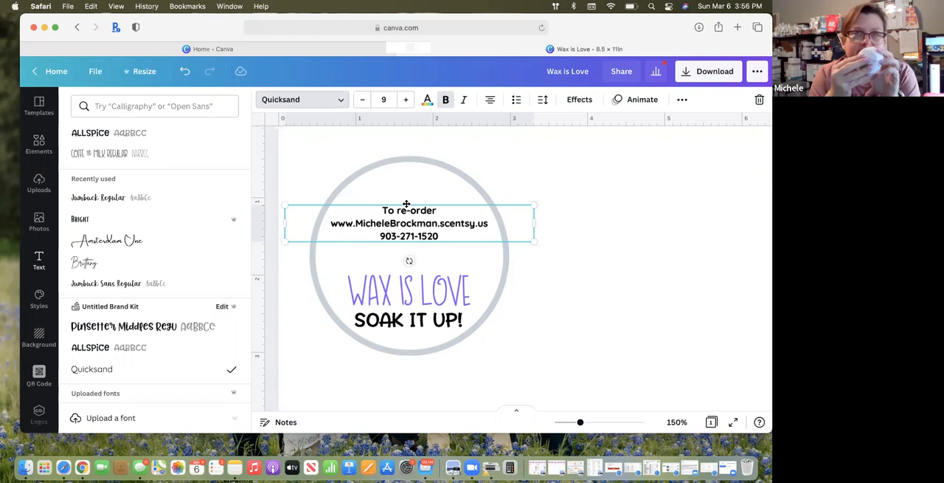
left_click(407, 204)
left_click(408, 206)
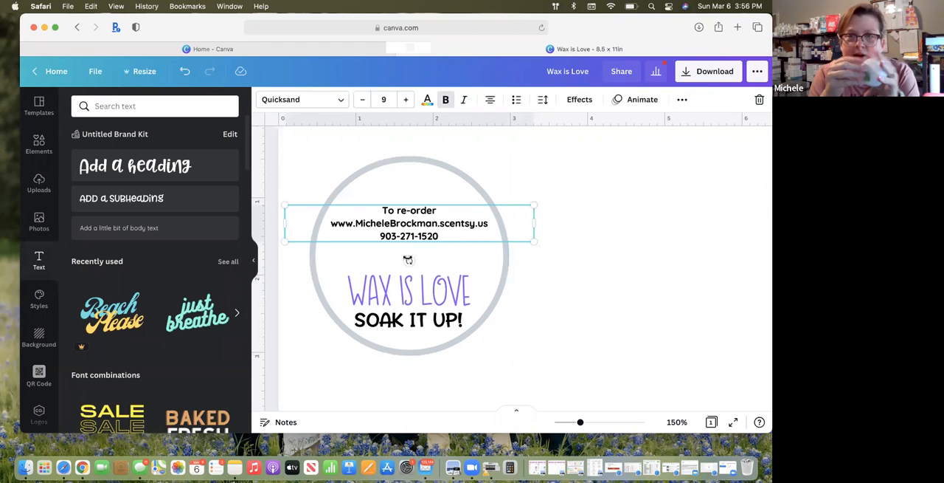
left_click_drag(408, 260, 409, 198)
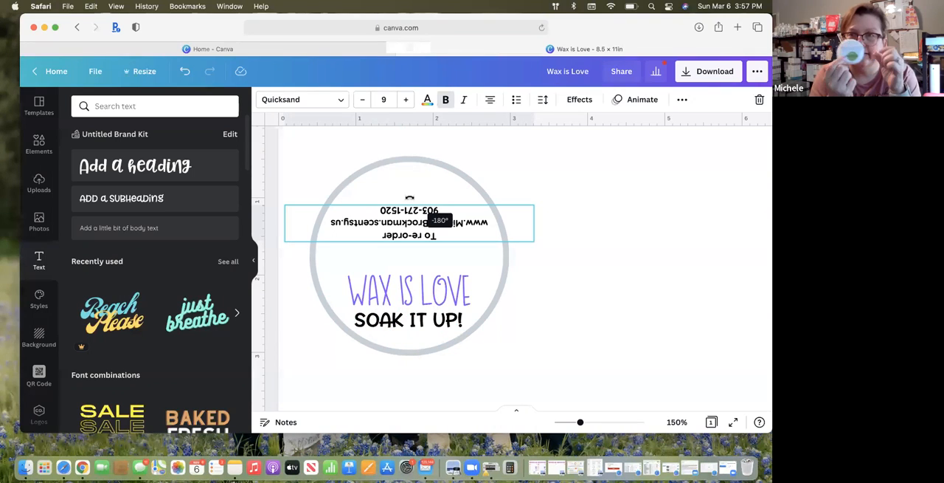
left_click_drag(410, 198, 410, 200)
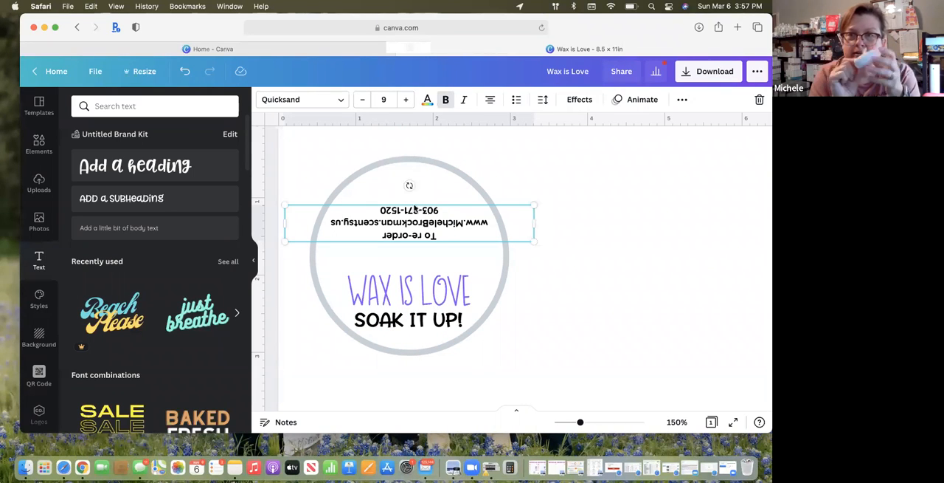
mouse_move(413, 219)
left_mouse_down()
mouse_move(413, 200)
mouse_move(414, 208)
left_mouse_up()
left_click(561, 264)
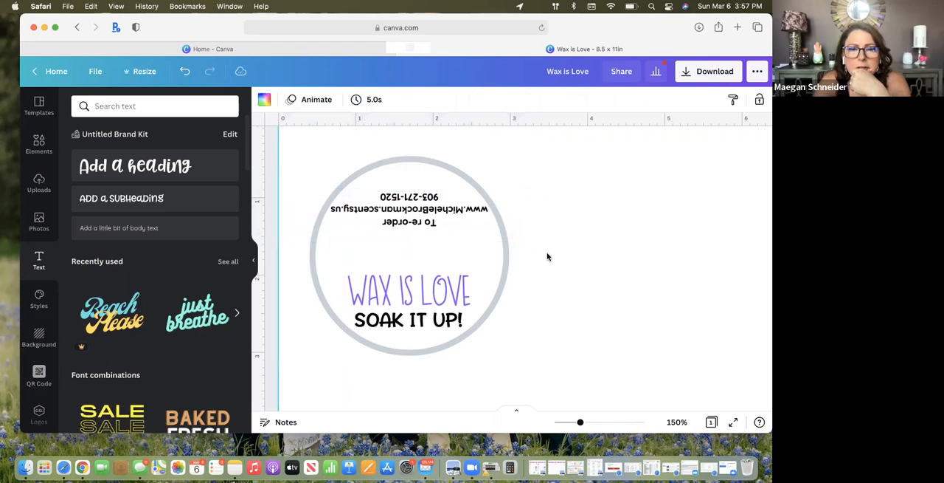
Group the circle with all its text and move the grouped label closer to the page's upper edge
left_click(447, 166)
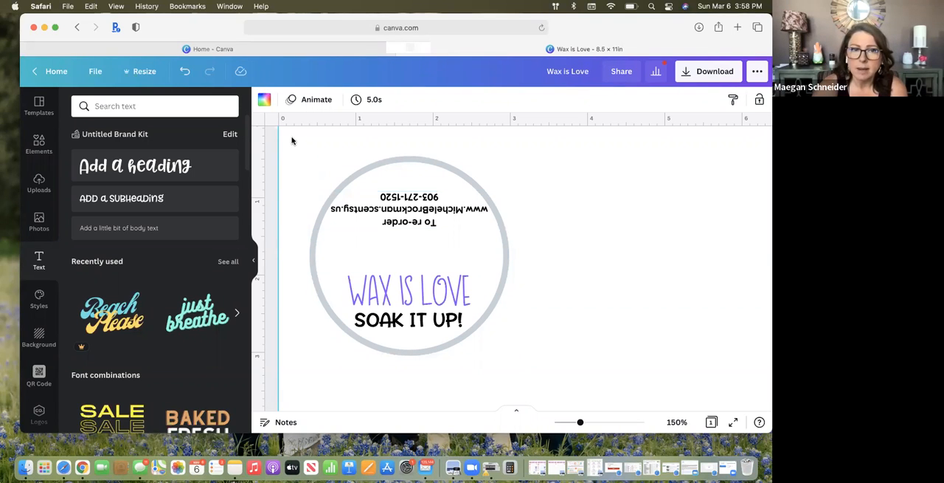
left_click_drag(291, 140, 536, 366)
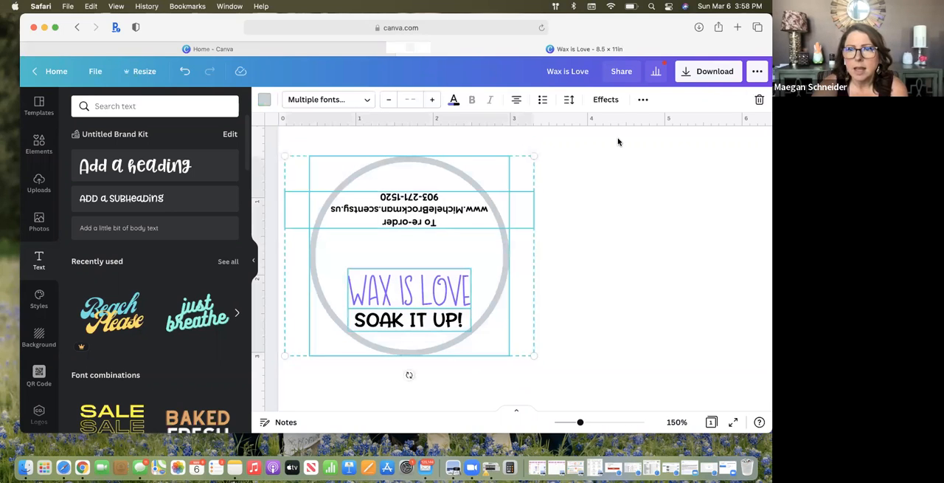
left_click(642, 101)
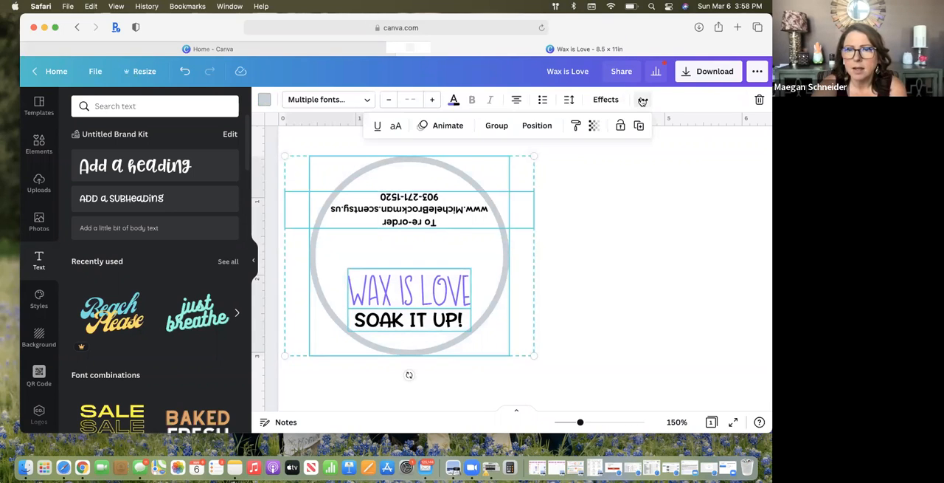
left_click(497, 126)
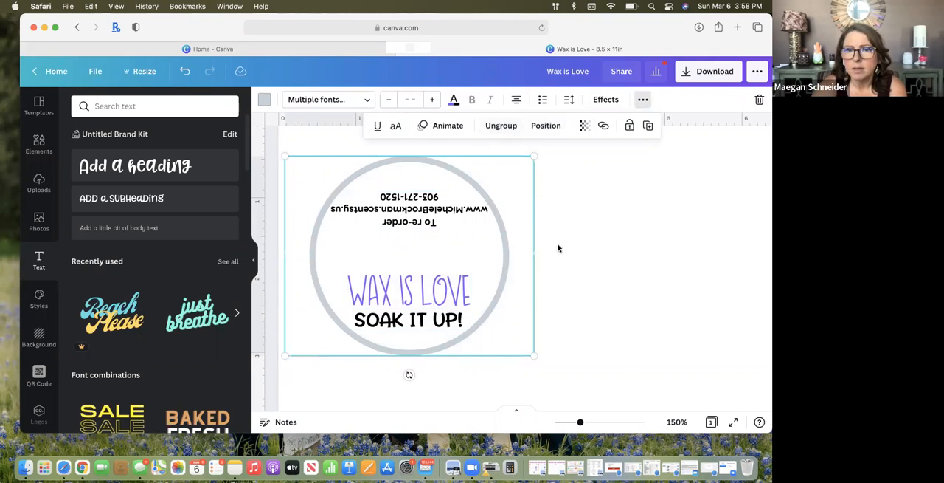
left_click_drag(419, 250, 414, 201)
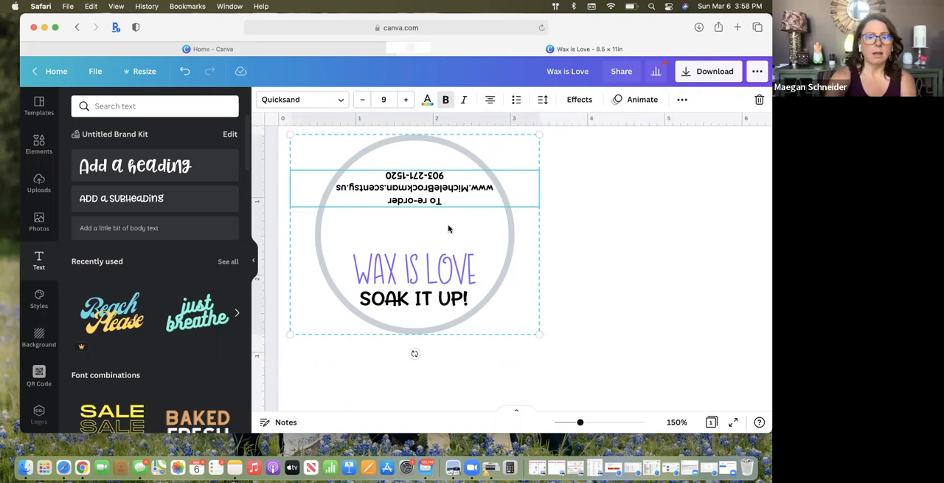
Copy the grouped label and place the duplicate beside the original, to its right
key("super+c")
key("super+v")
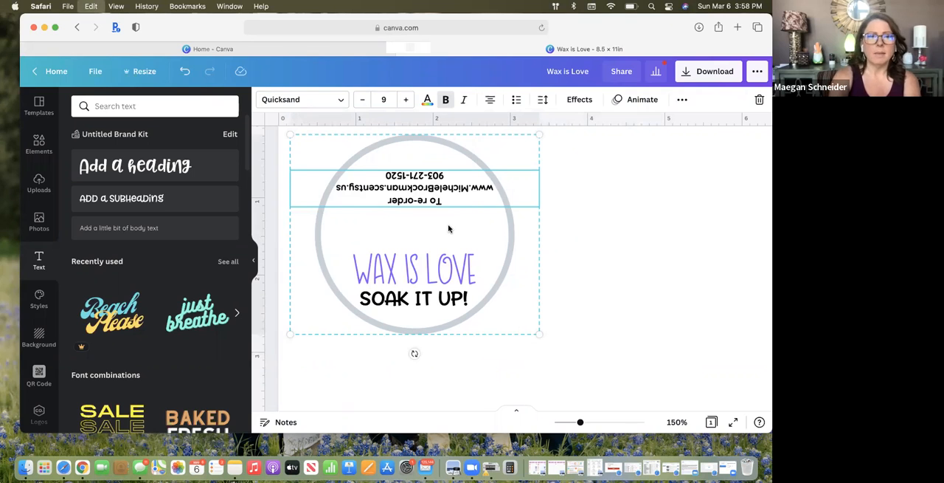
left_click_drag(447, 225, 669, 207)
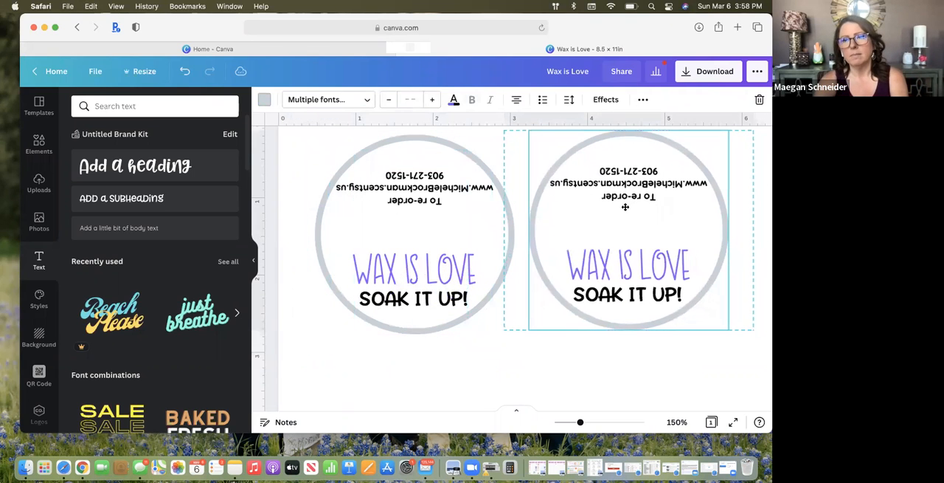
Paste a third copy of the grouped label and place it in the empty area below the first two labels
key("super+v")
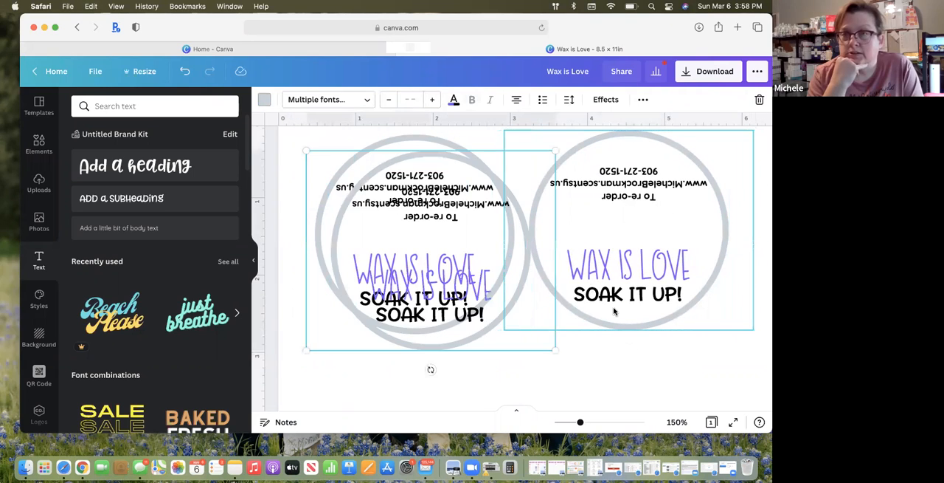
scroll(555, 262, "down", 3)
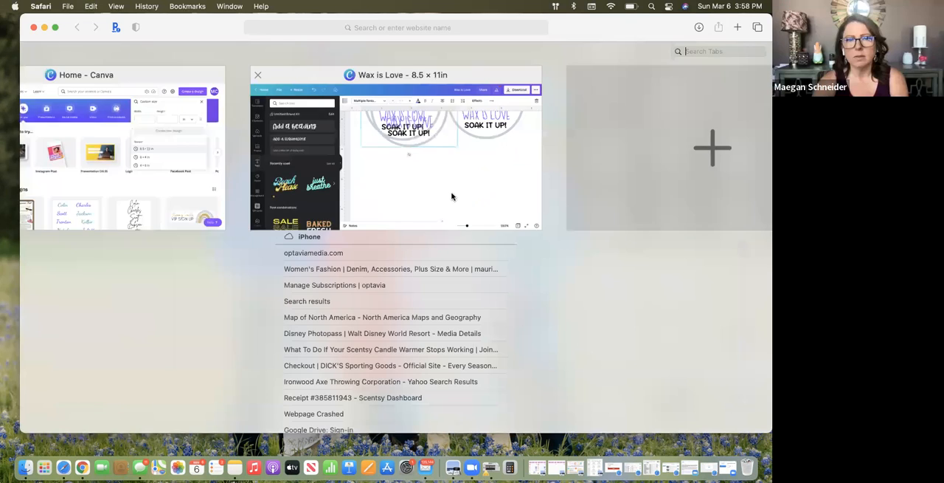
left_click(449, 192)
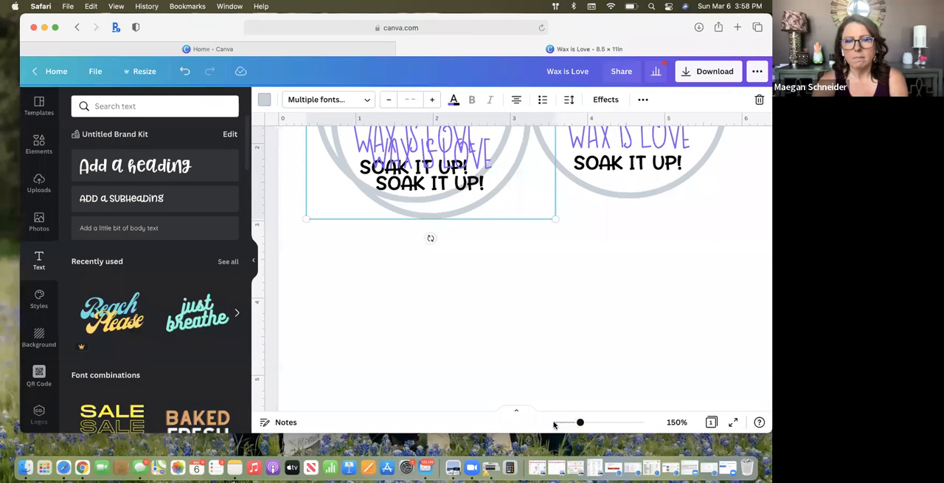
left_click_drag(580, 423, 533, 428)
scroll(540, 289, "up", 5)
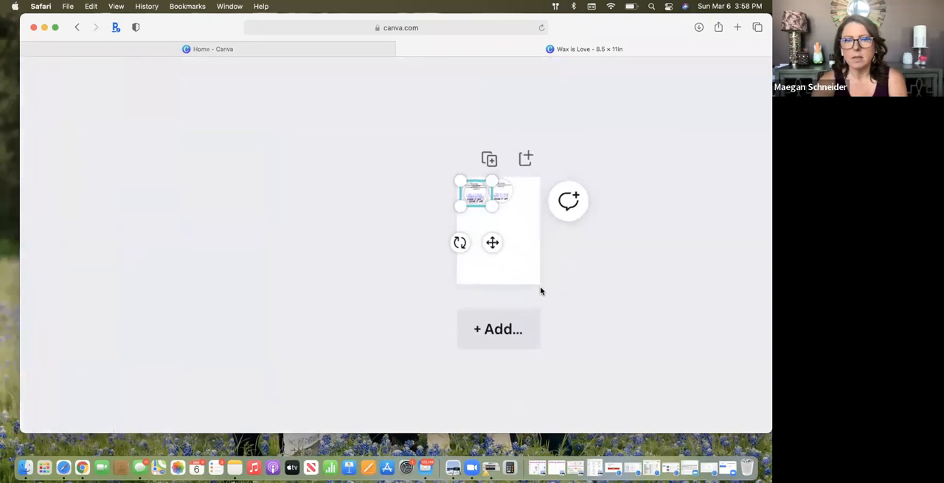
left_click_drag(449, 170, 457, 219)
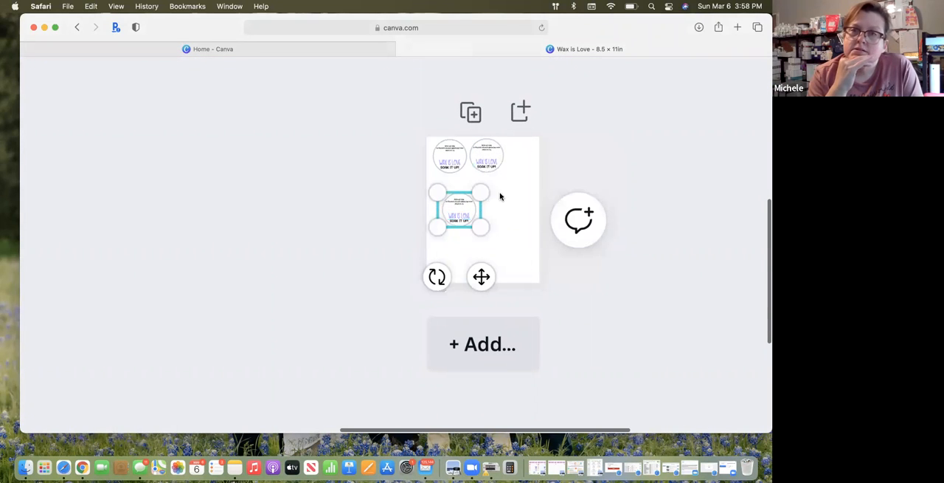
Ungroup the third label so its circle and text pieces can be selected separately
scroll(524, 301, "down", 5)
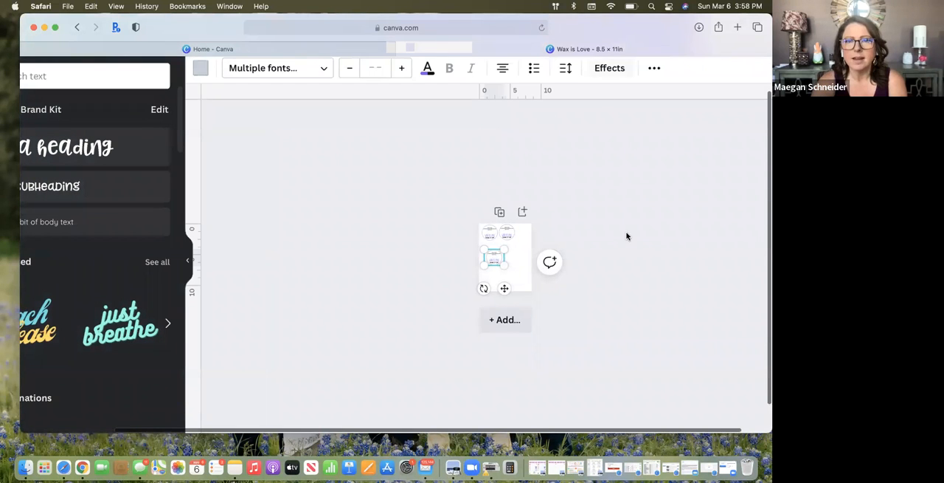
scroll(626, 236, "down", 2)
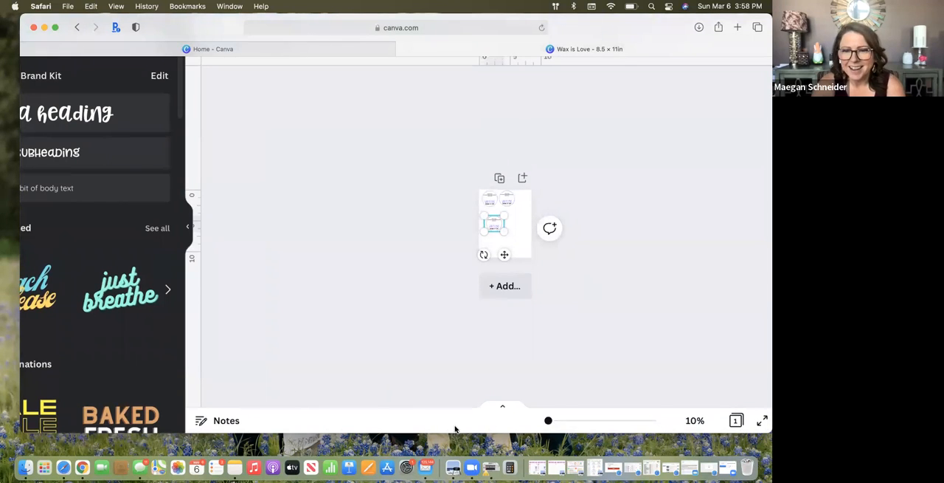
left_click_drag(572, 422, 618, 423)
scroll(466, 327, "left", 5)
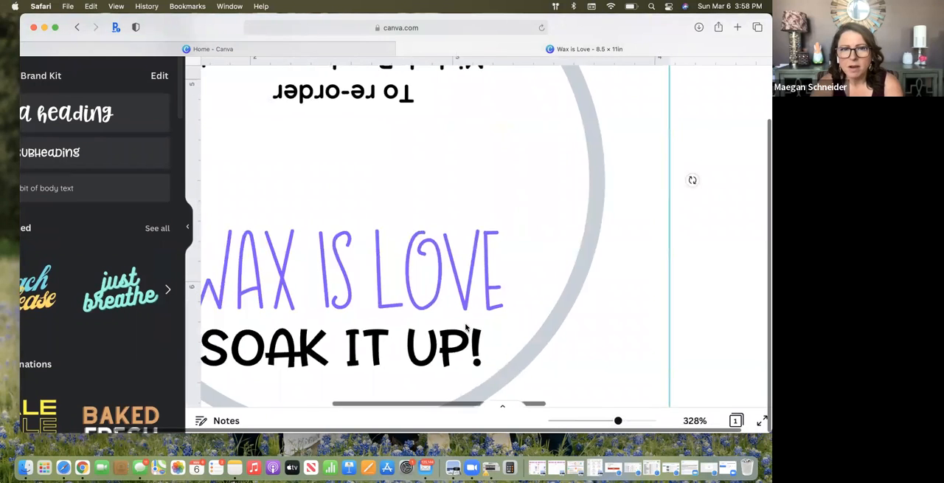
left_click_drag(613, 423, 573, 422)
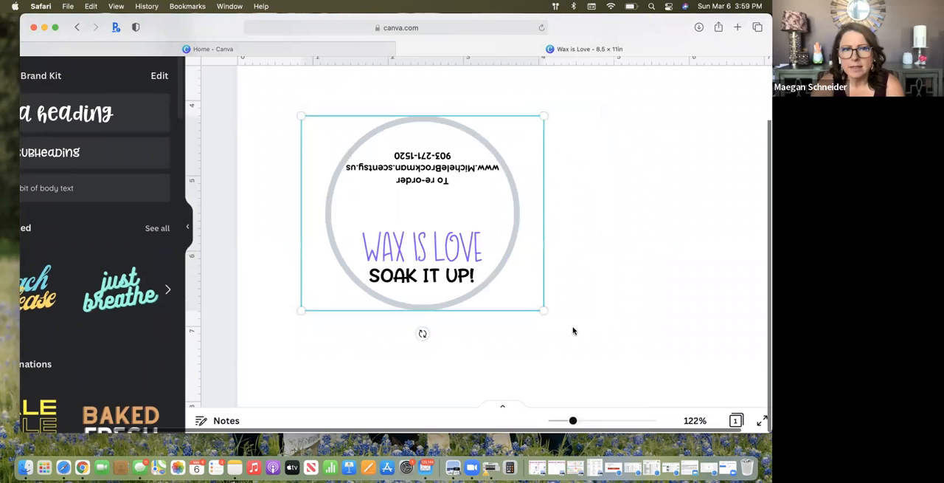
scroll(574, 331, "down", 3)
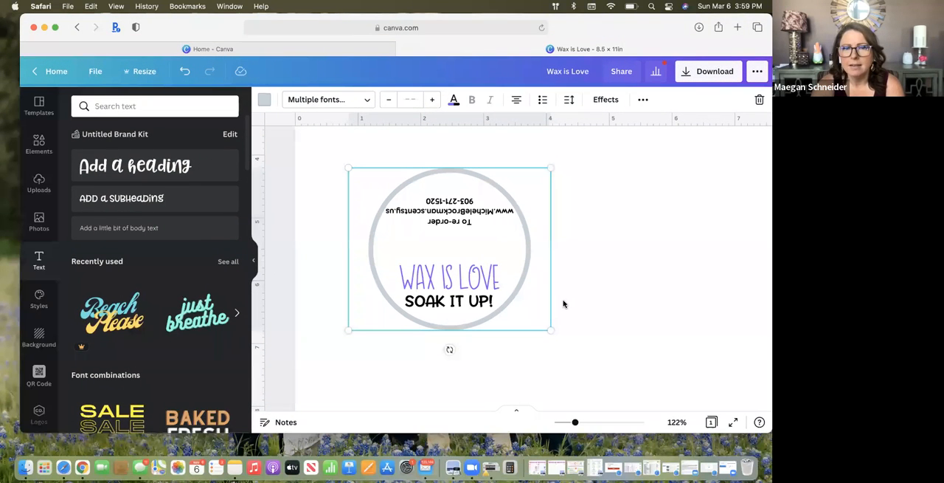
left_click(555, 243)
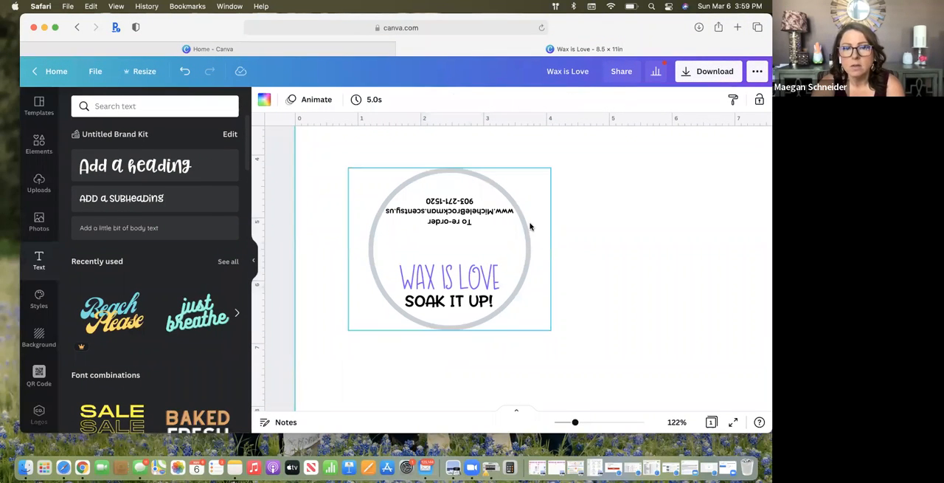
left_click(531, 223)
left_click(581, 252)
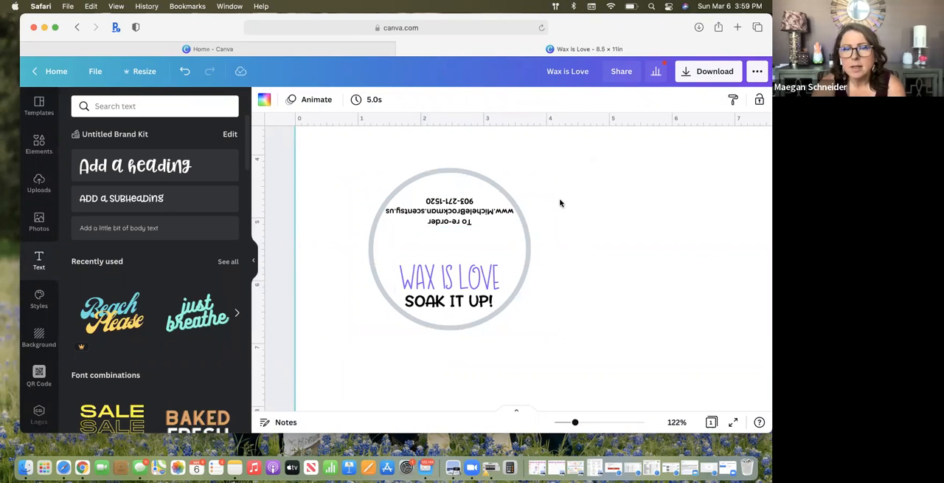
left_click(504, 209)
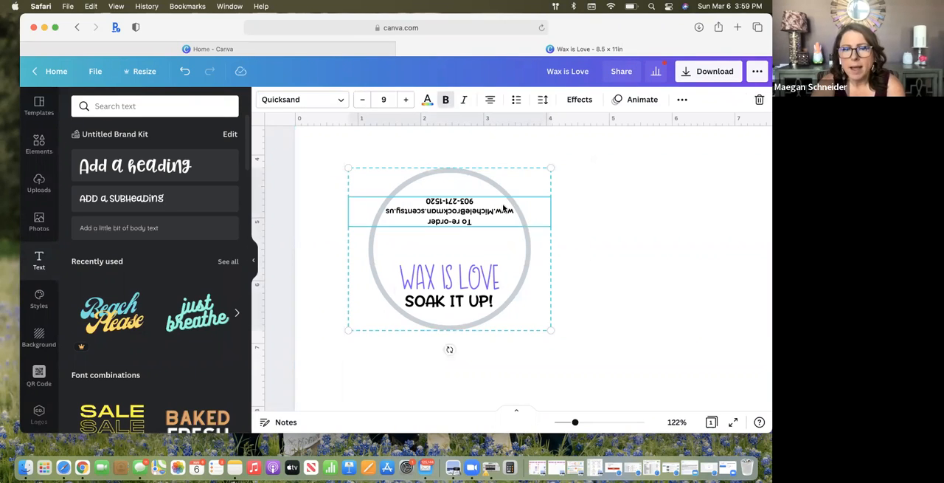
left_click(682, 99)
left_click(512, 126)
left_click(630, 237)
Try deleting the ungrouped label's circle and grouping its remaining text, and undo these changes
left_click(391, 192)
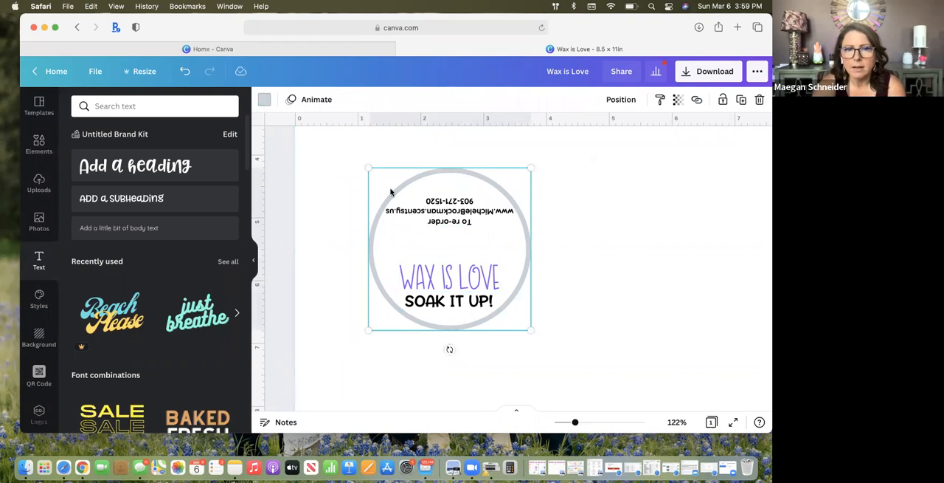
key("BackSpace")
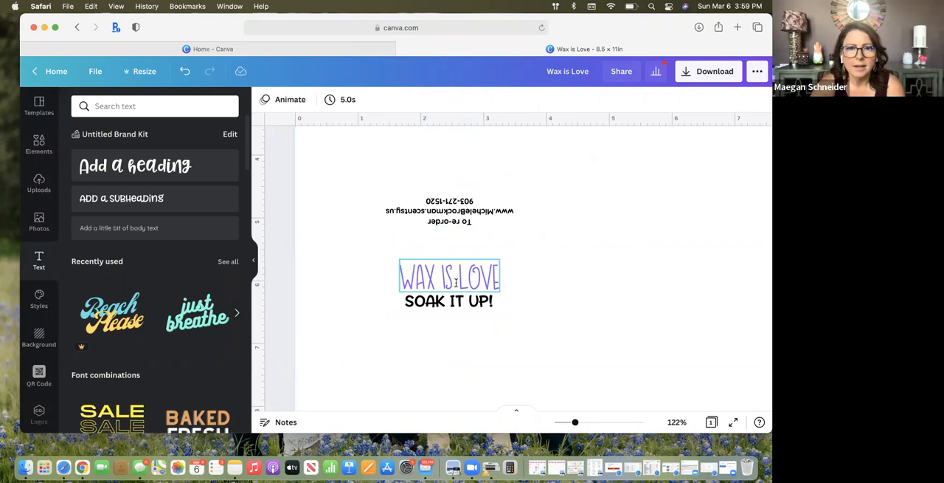
left_click_drag(355, 173, 530, 328)
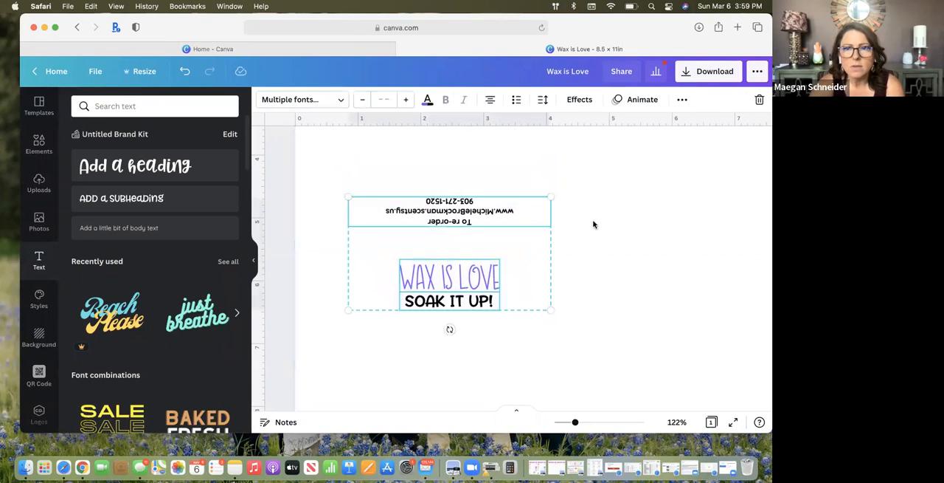
left_click(682, 100)
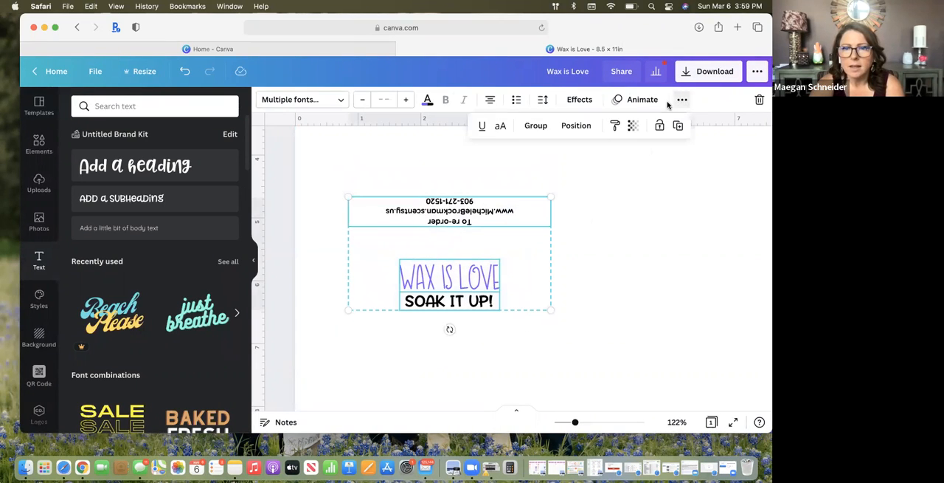
left_click(547, 126)
left_click(643, 283)
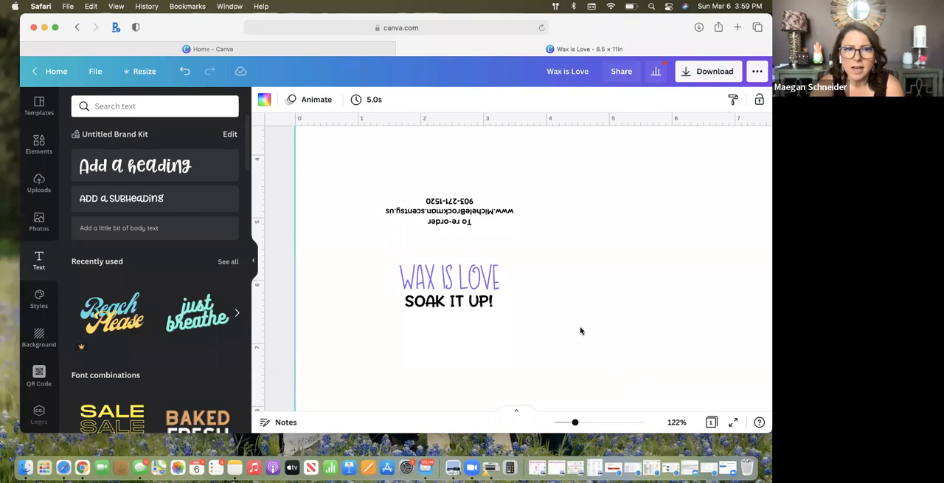
left_click(185, 71)
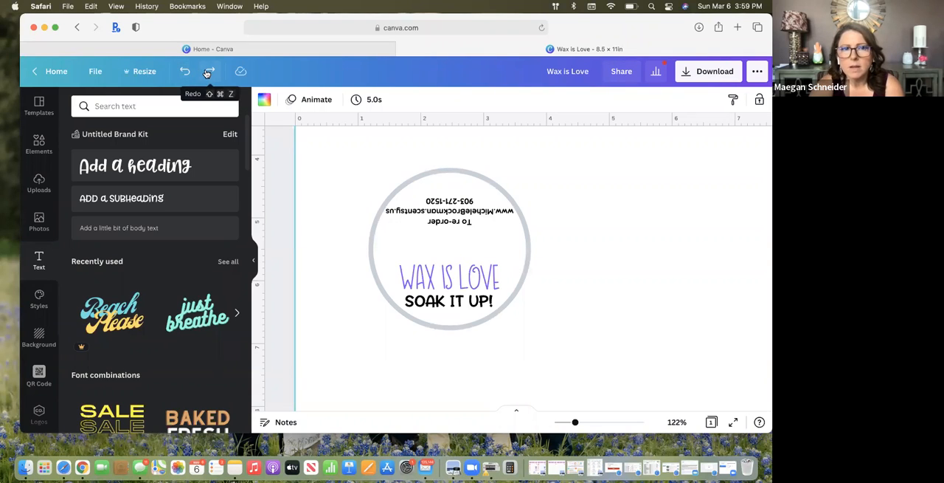
Duplicate the page with all three labels as a second page
scroll(386, 231, "down", 6)
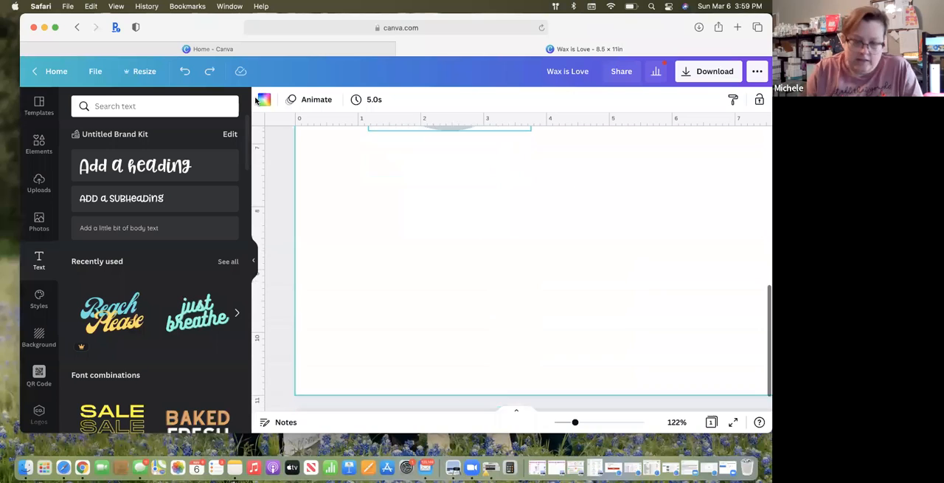
scroll(386, 232, "up", 1)
left_click_drag(575, 423, 568, 422)
scroll(542, 346, "up", 5)
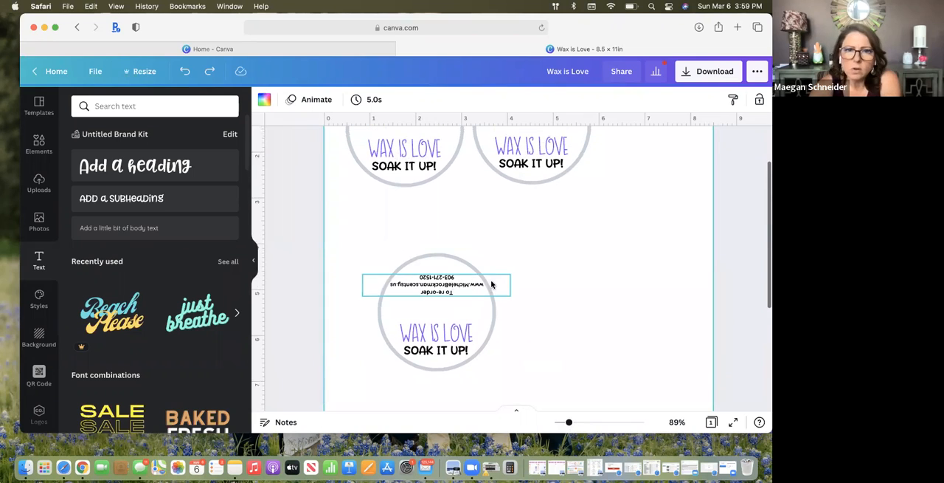
scroll(575, 206, "up", 3)
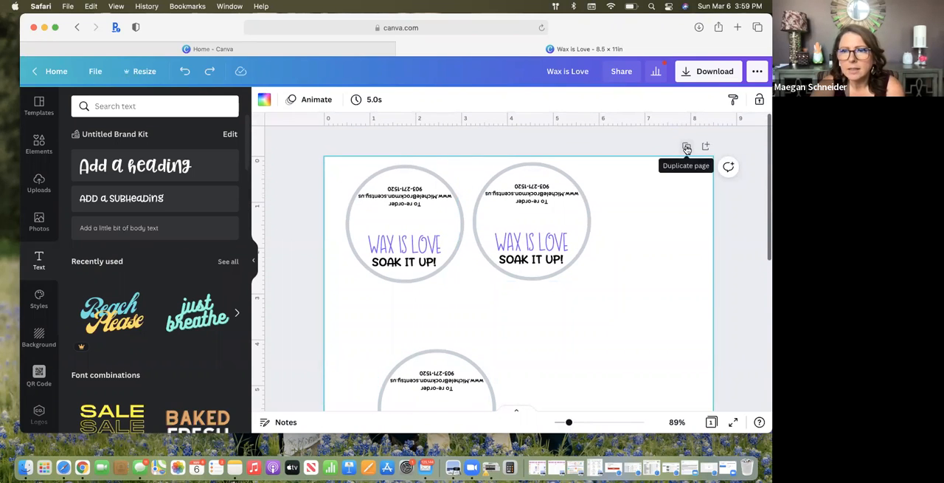
left_click(686, 149)
scroll(670, 194, "down", 10)
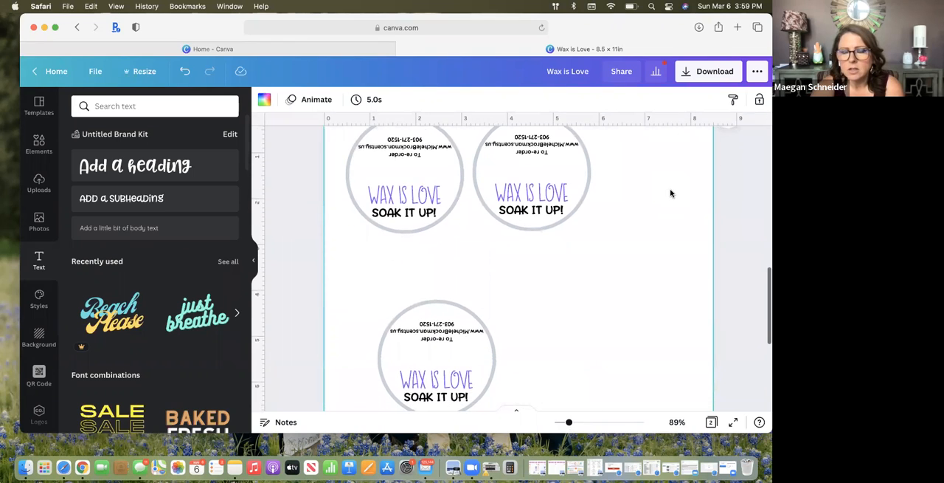
Delete the circle around the lower label on page 1, leaving only its text, and compare it with page 2
left_click(489, 221)
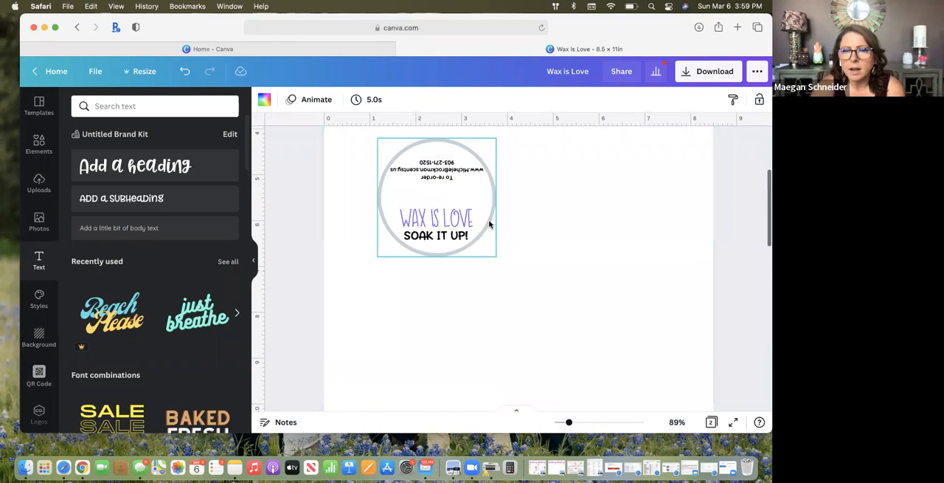
key("BackSpace")
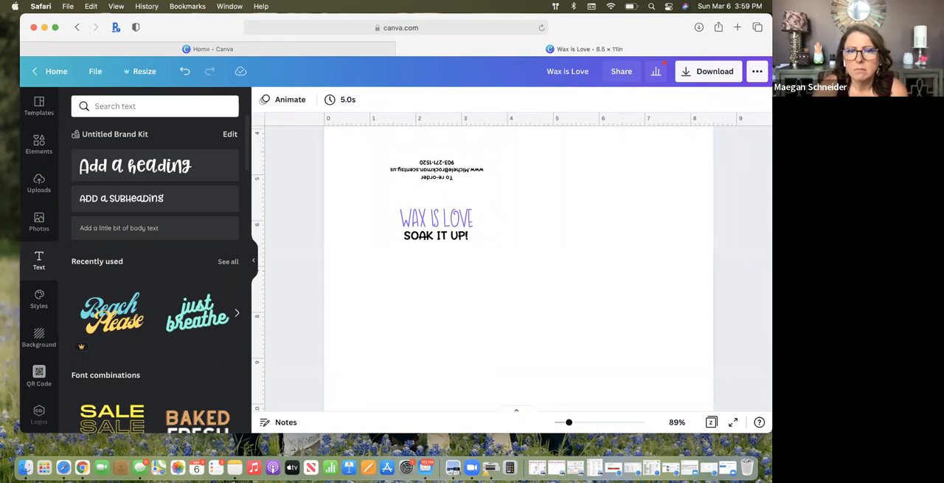
scroll(531, 247, "down", 6)
scroll(531, 247, "down", 1)
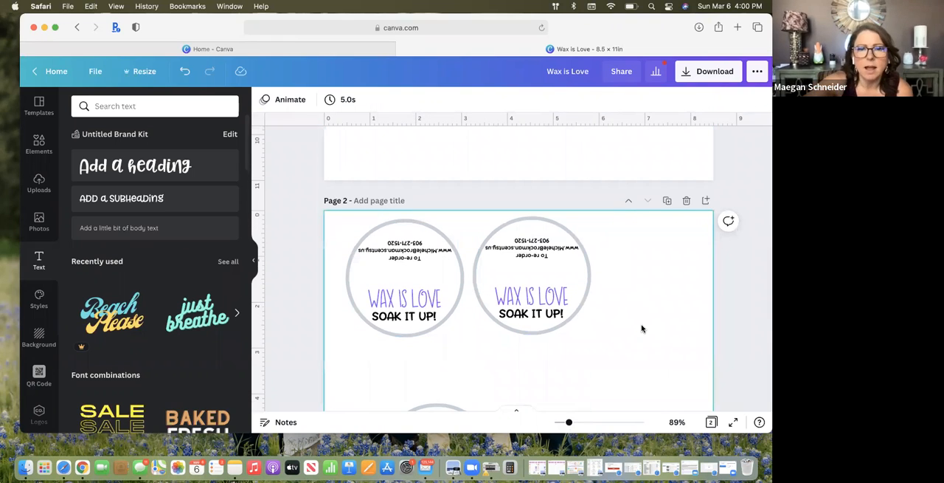
scroll(642, 323, "up", 10)
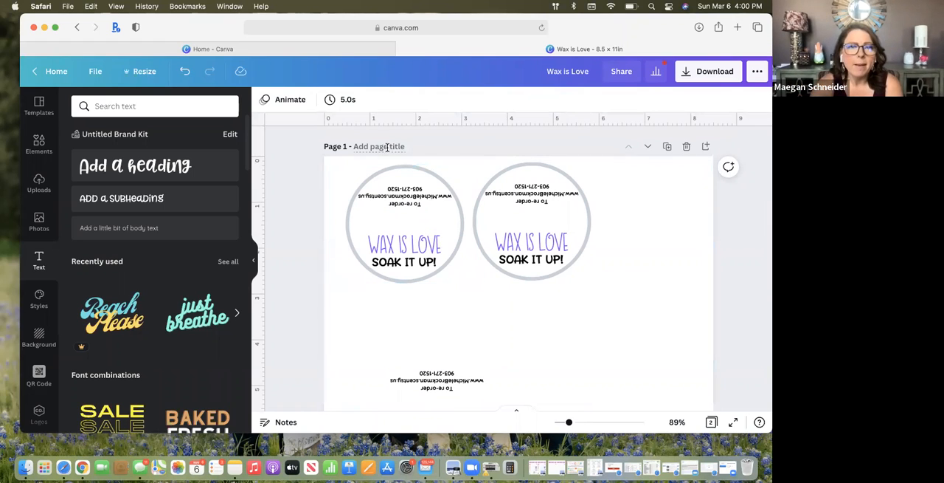
Return to the home page and create a new Business Card design, 3.5 × 2 in
left_click(49, 70)
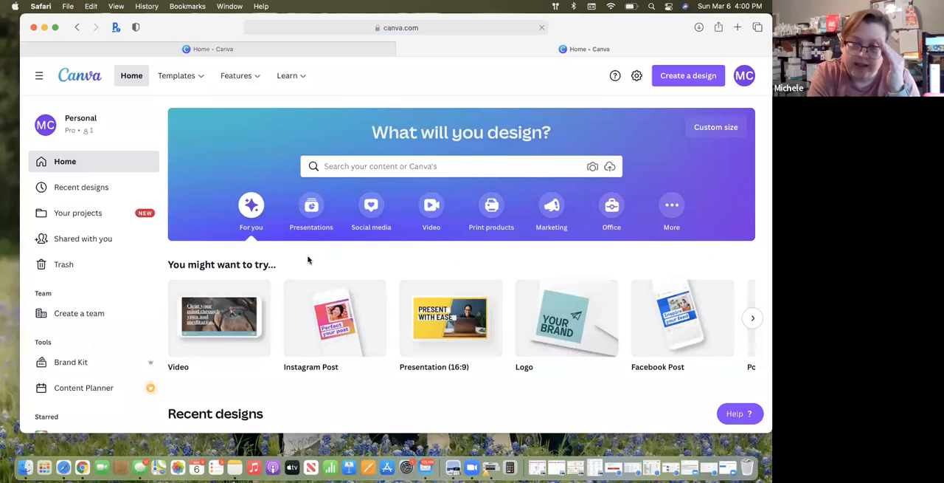
left_click(685, 76)
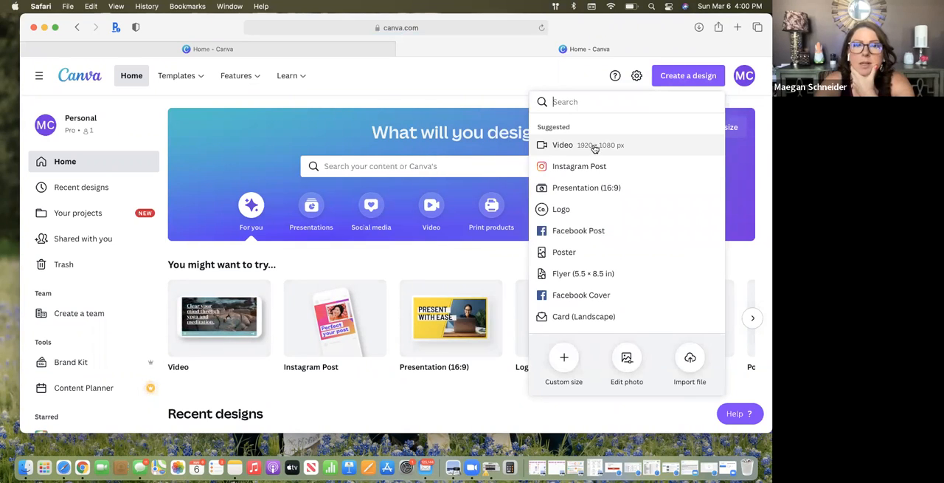
scroll(598, 274, "down", 5)
scroll(598, 276, "down", 8)
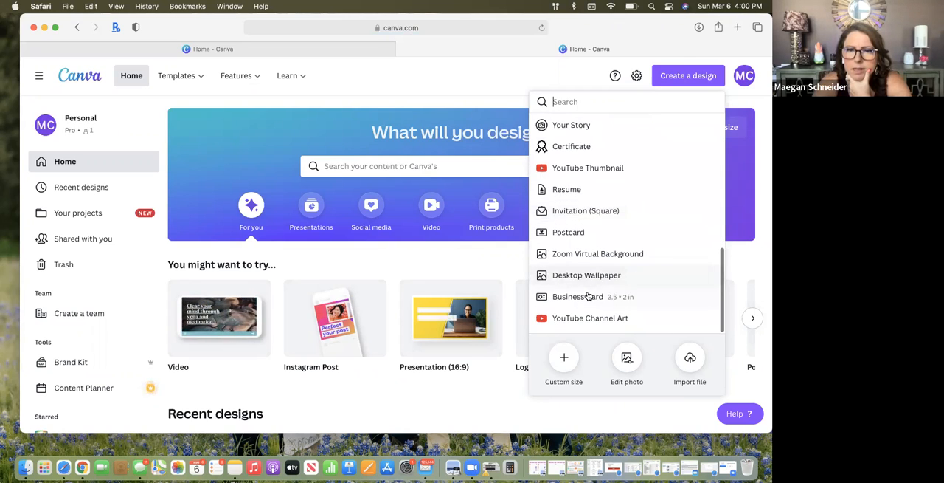
left_click(590, 296)
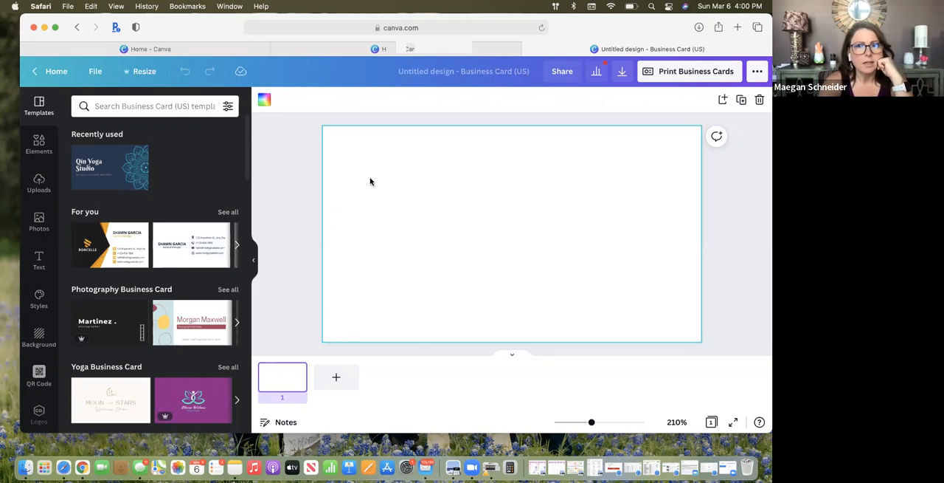
Browse the business card templates by category for a suitable design
scroll(123, 238, "down", 5)
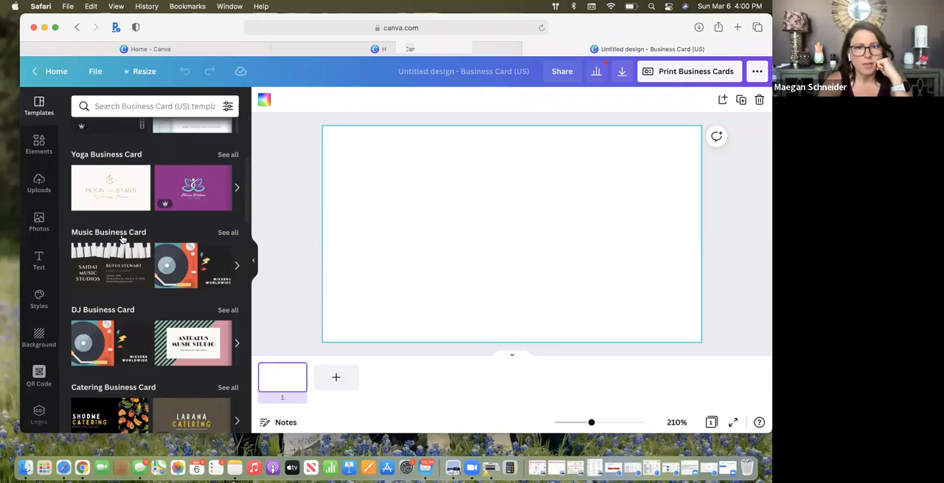
scroll(123, 237, "down", 5)
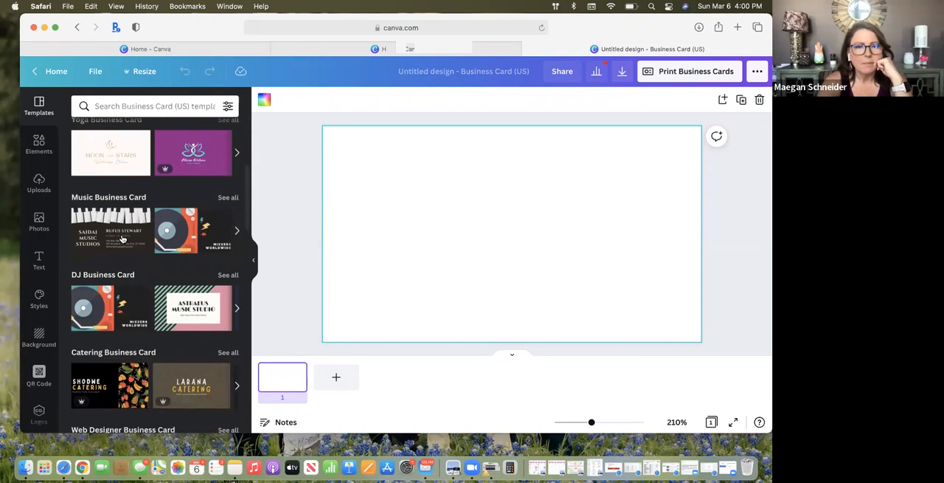
scroll(122, 238, "down", 5)
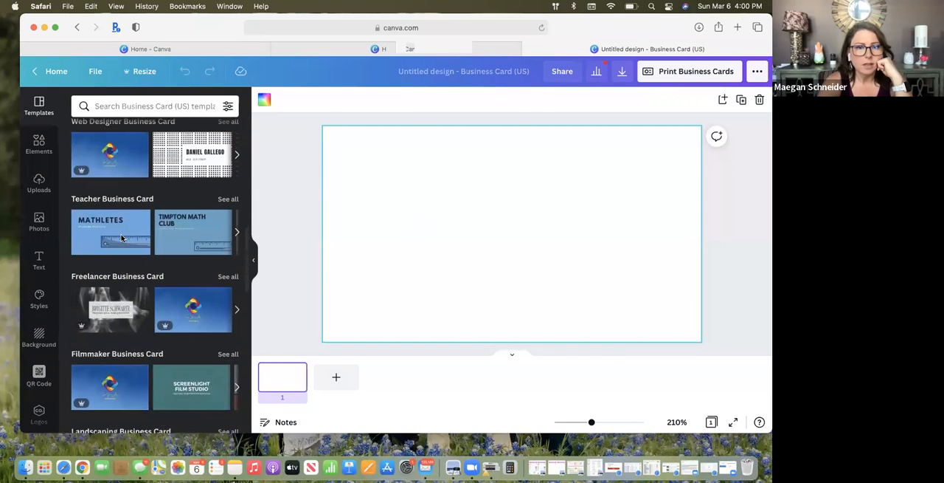
scroll(122, 238, "down", 5)
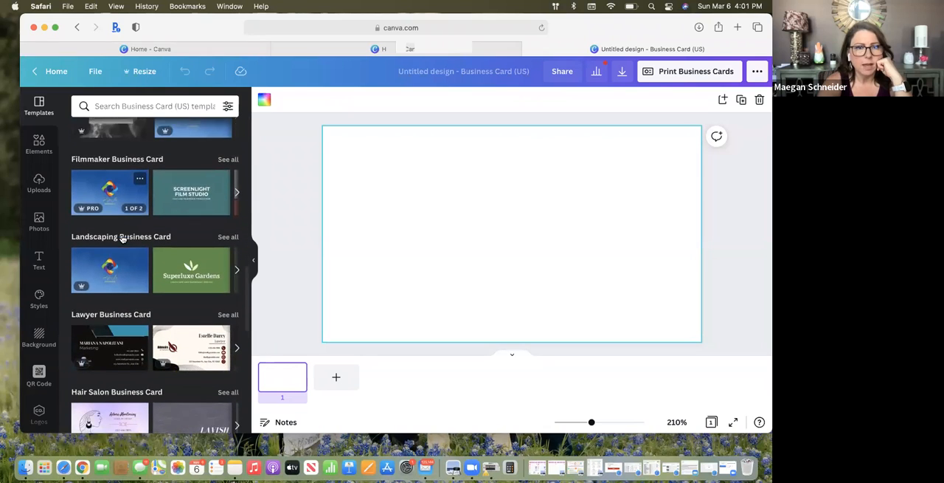
scroll(122, 237, "down", 5)
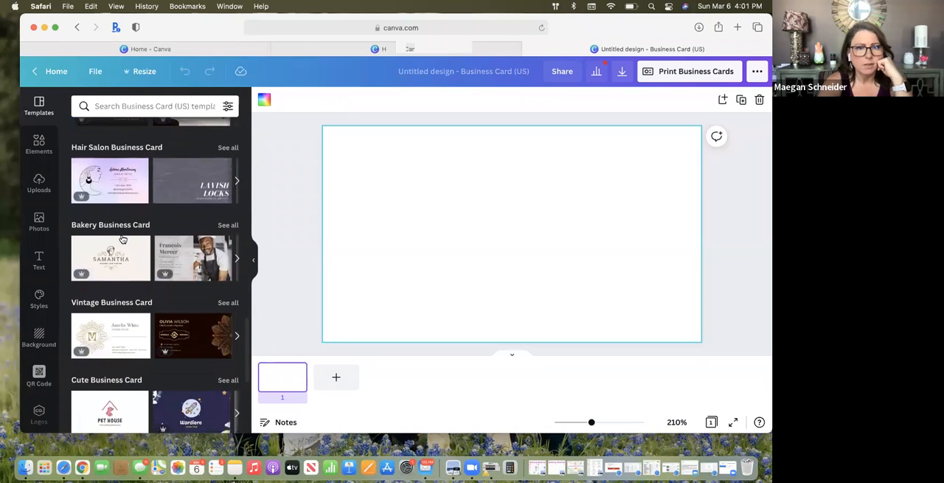
scroll(122, 238, "down", 5)
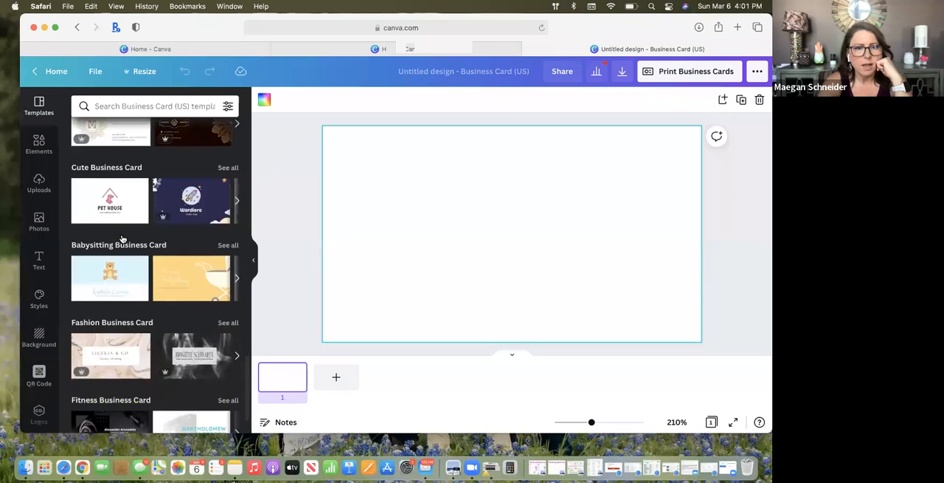
scroll(123, 237, "down", 3)
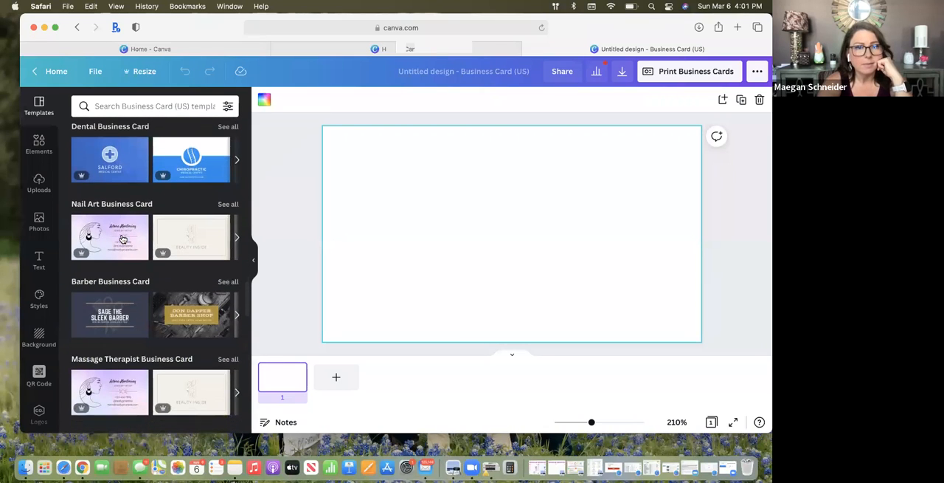
scroll(122, 238, "down", 5)
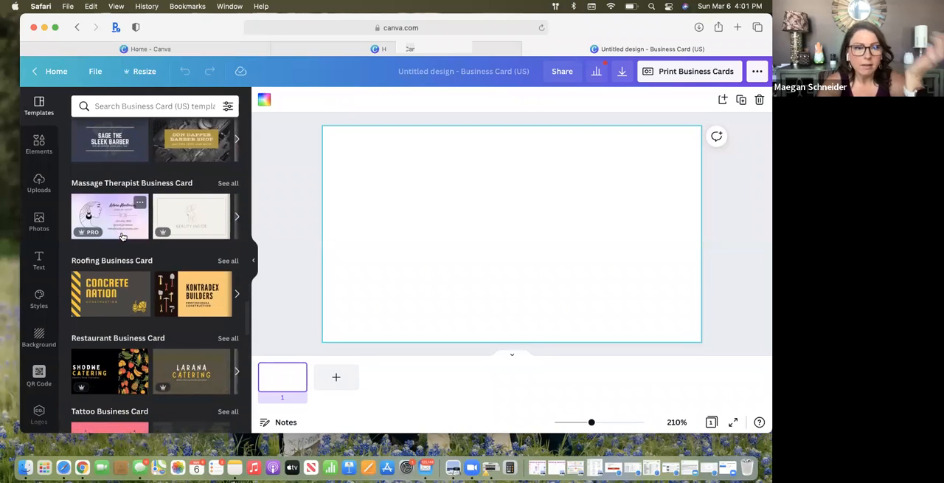
scroll(122, 235, "down", 4)
scroll(123, 235, "down", 5)
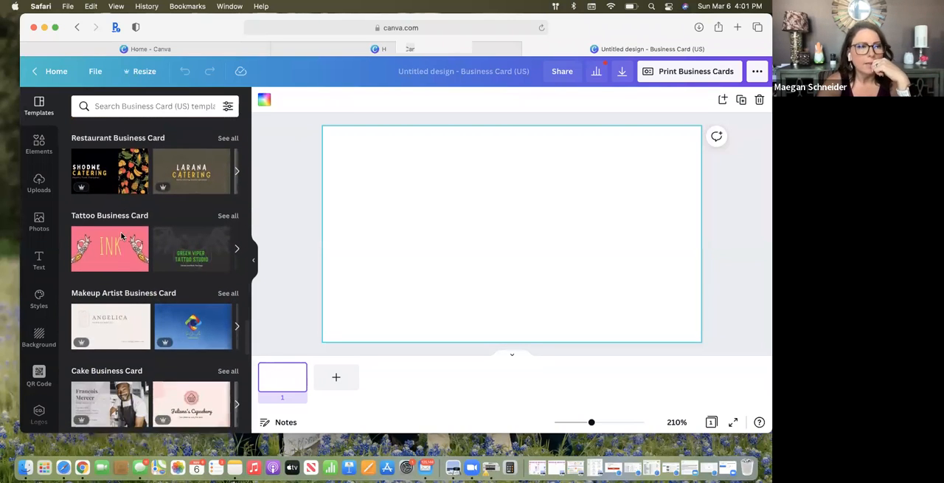
scroll(123, 235, "down", 6)
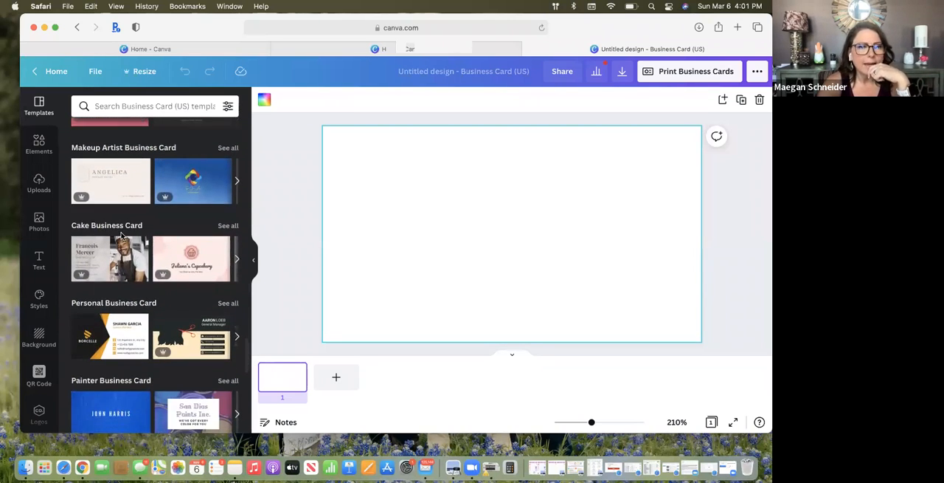
scroll(122, 235, "down", 7)
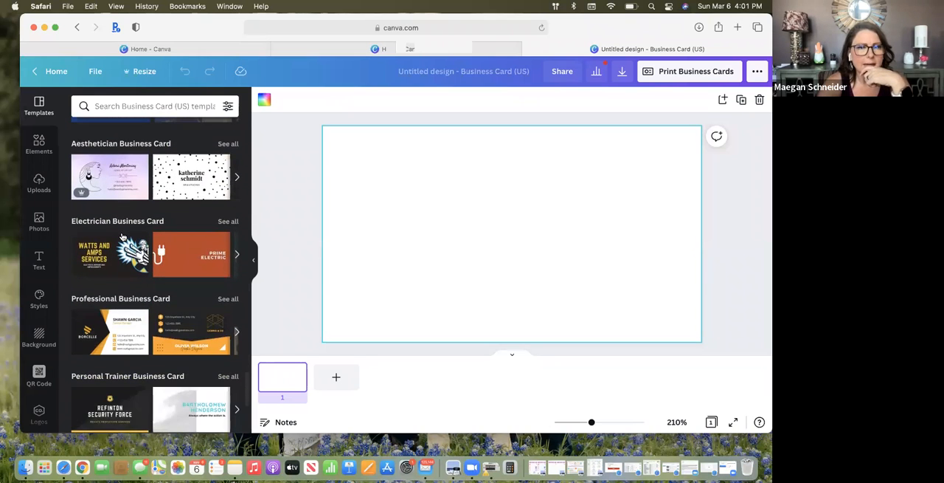
scroll(123, 235, "down", 3)
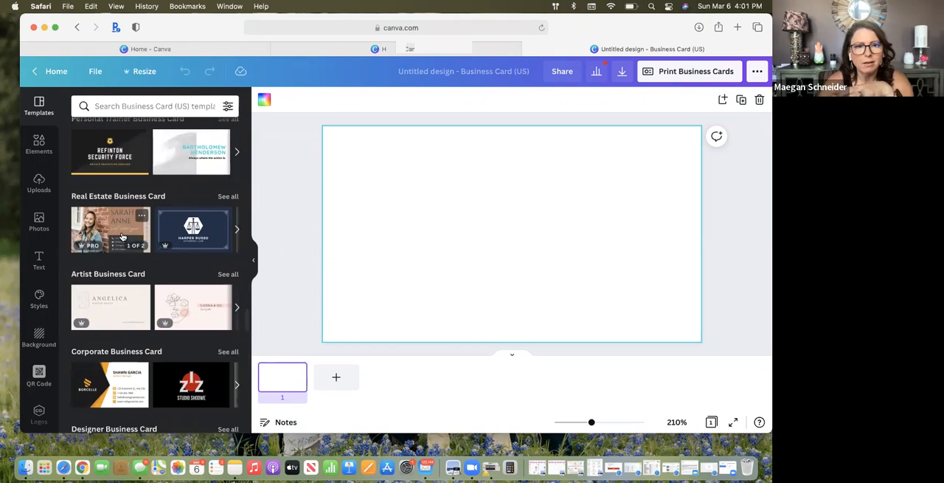
scroll(123, 235, "down", 5)
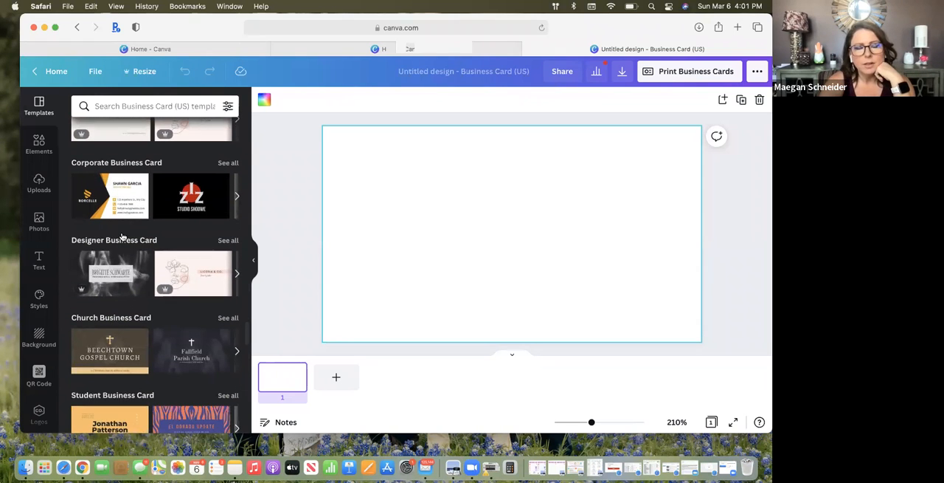
scroll(123, 235, "down", 7)
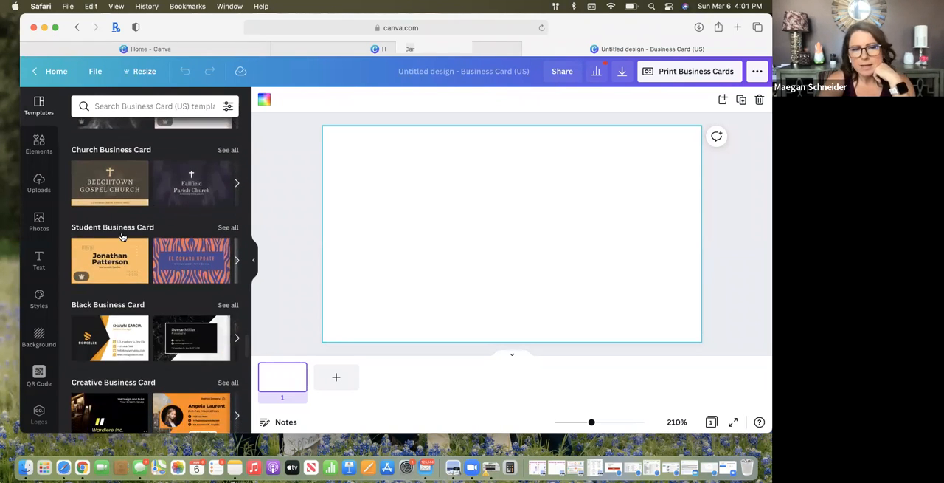
scroll(122, 234, "down", 6)
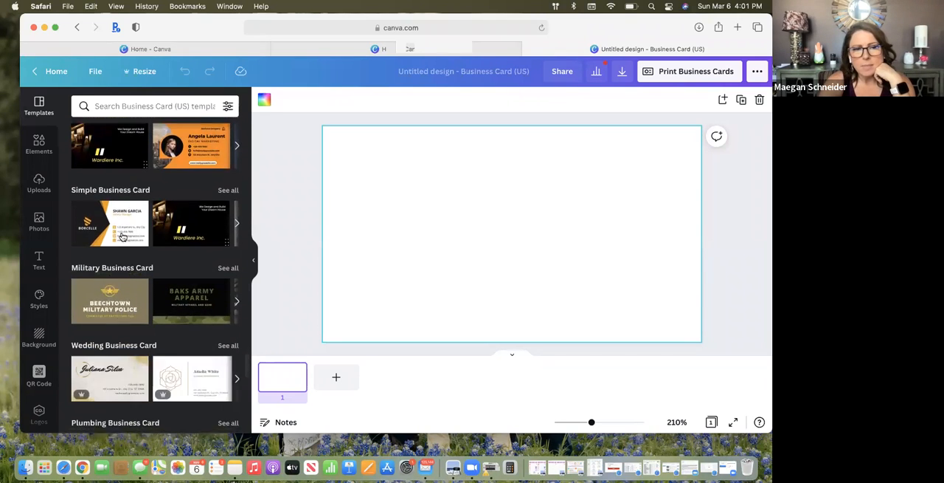
scroll(122, 235, "down", 5)
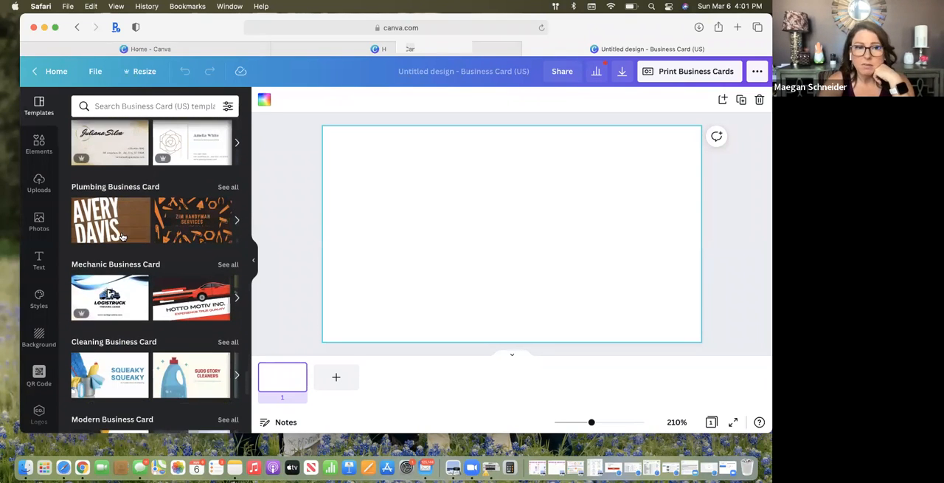
scroll(123, 235, "down", 6)
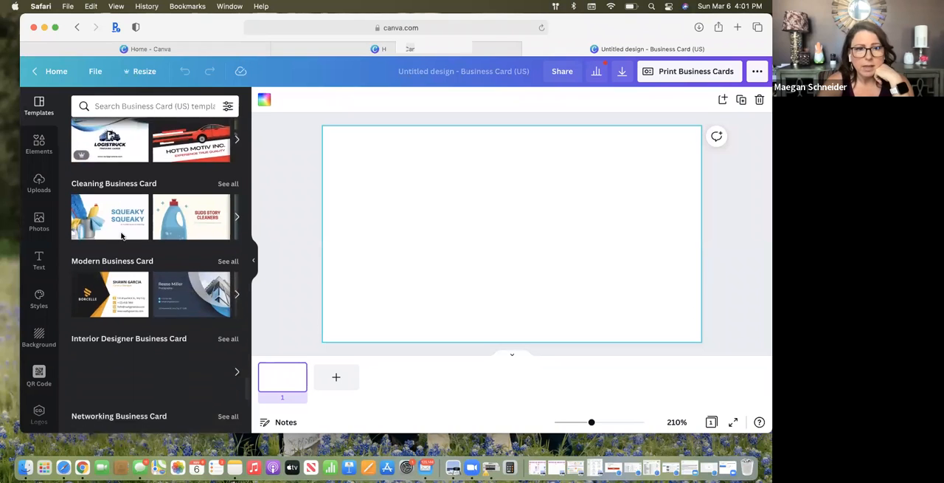
scroll(123, 236, "down", 1)
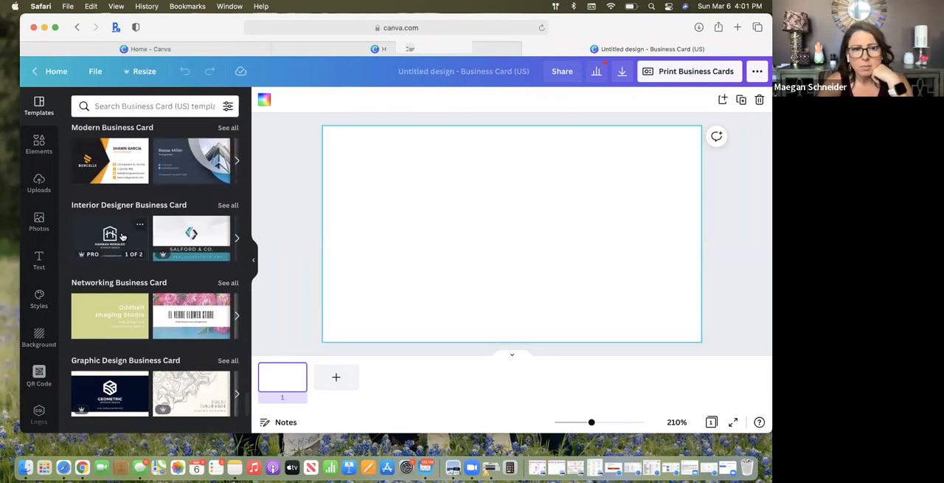
Apply the front page of the Colorful Floral Background Florist Business Card template from the Networking category
scroll(122, 236, "down", 3)
scroll(122, 236, "down", 1)
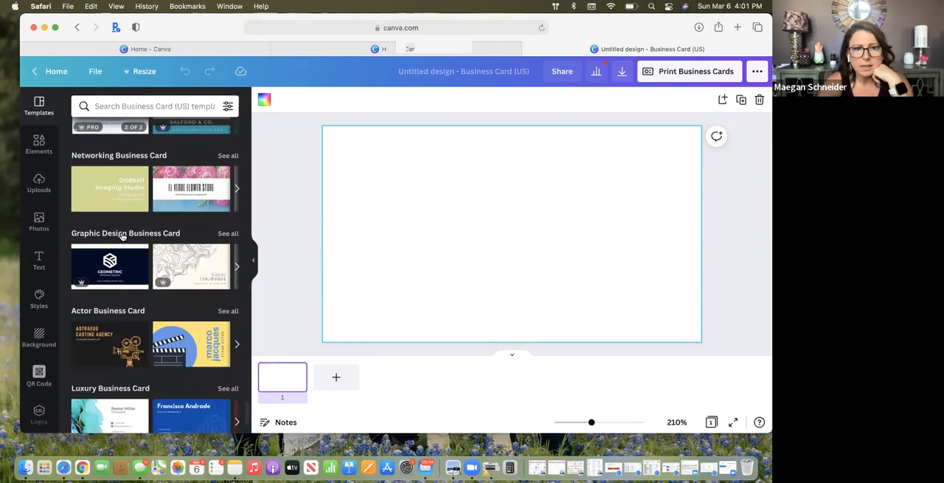
left_click(184, 208)
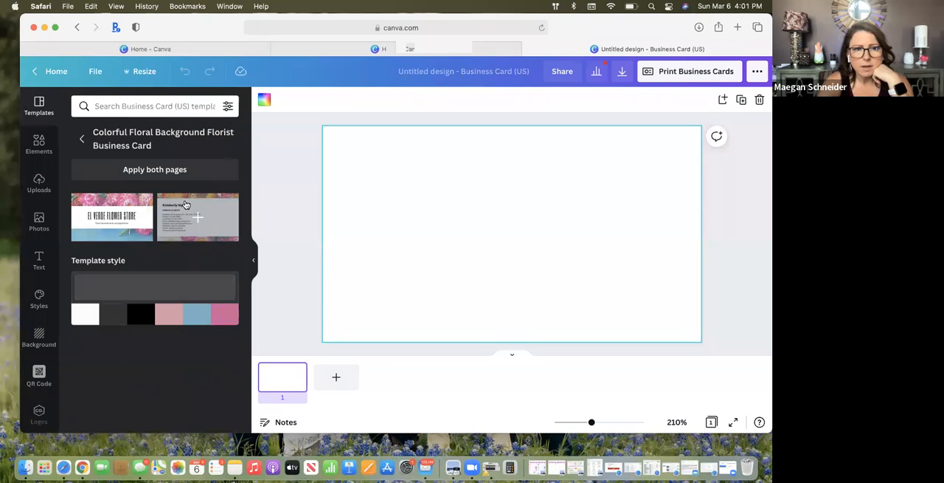
left_click(125, 215)
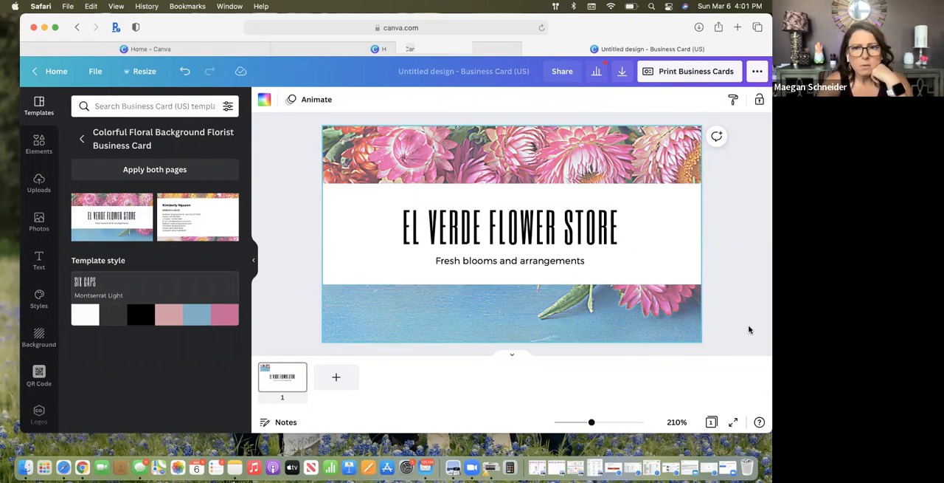
Replace the card's store name heading with "BECOME A YUMMY SMELLS VIP"
left_click(588, 230)
double_click(588, 230)
double_click(588, 230)
left_click(588, 230)
triple_click(588, 231)
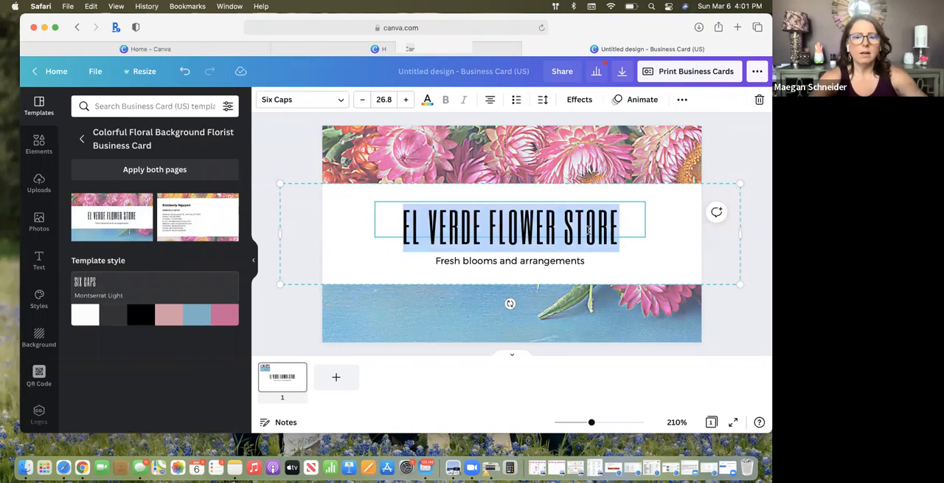
type("BECOME A")
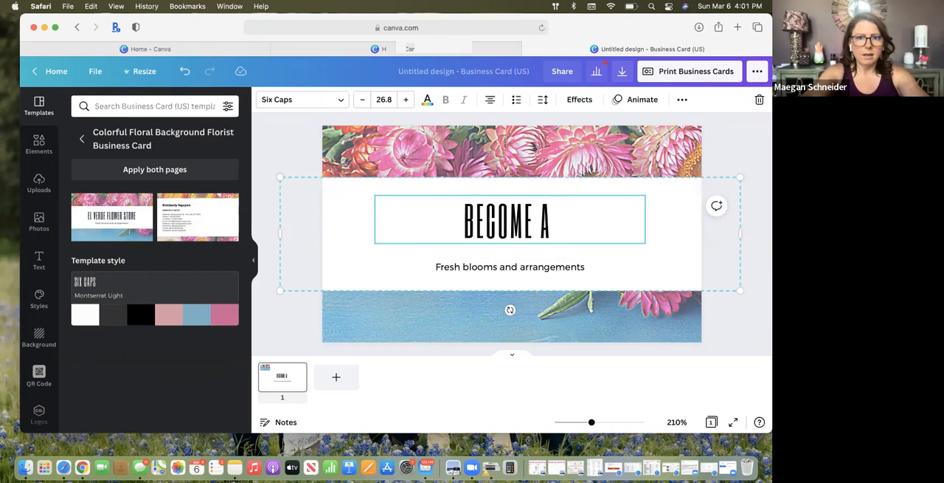
type("YU")
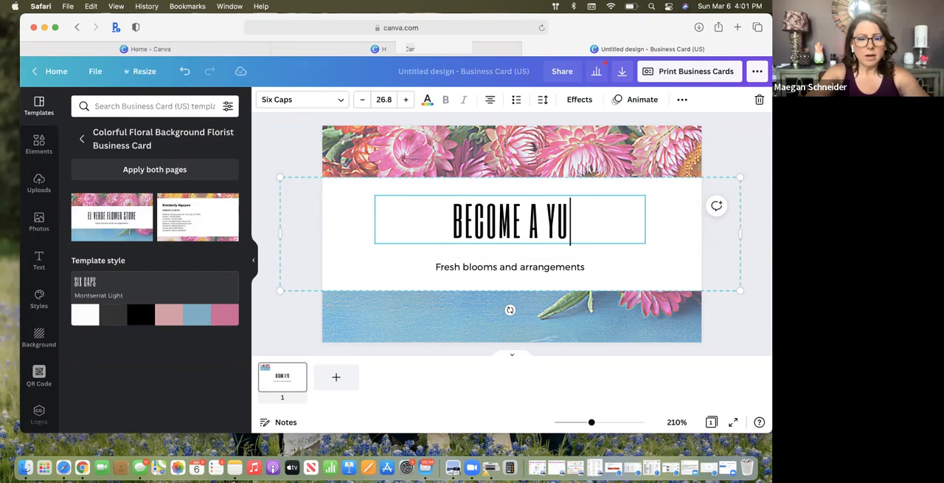
type("MMY SM")
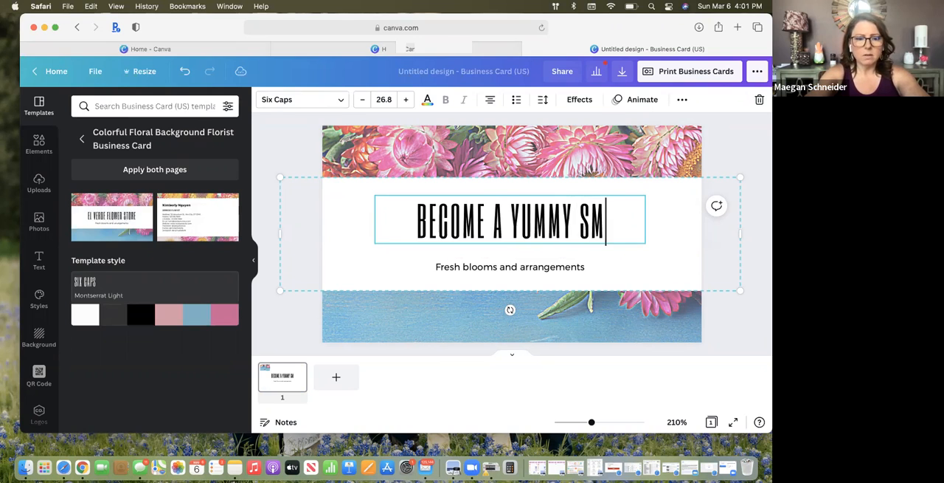
type("ELLS VIO!")
key("BackSpace")
key("BackSpace")
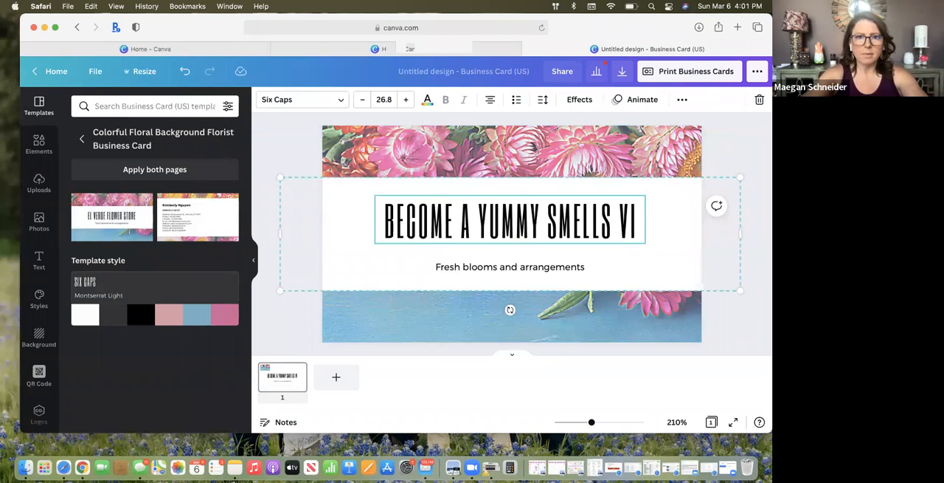
type("P")
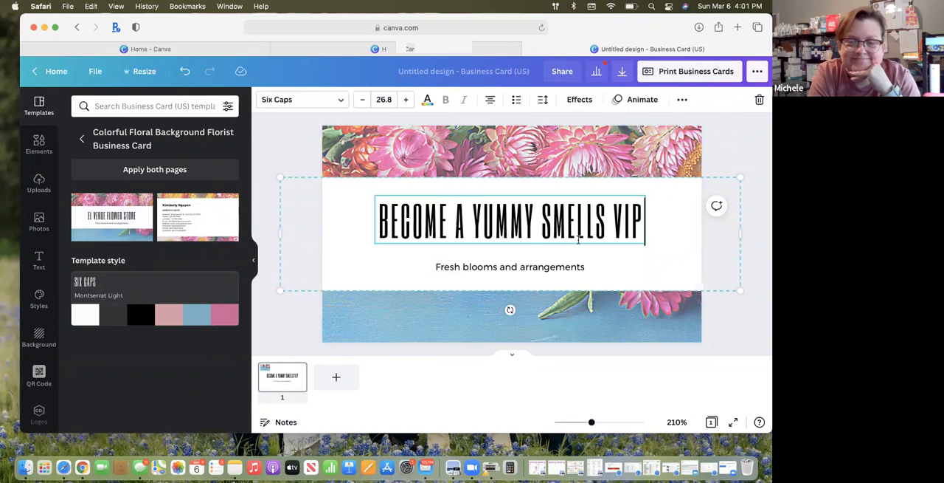
Replace the tagline below the heading with "Scan me"
left_click(506, 268)
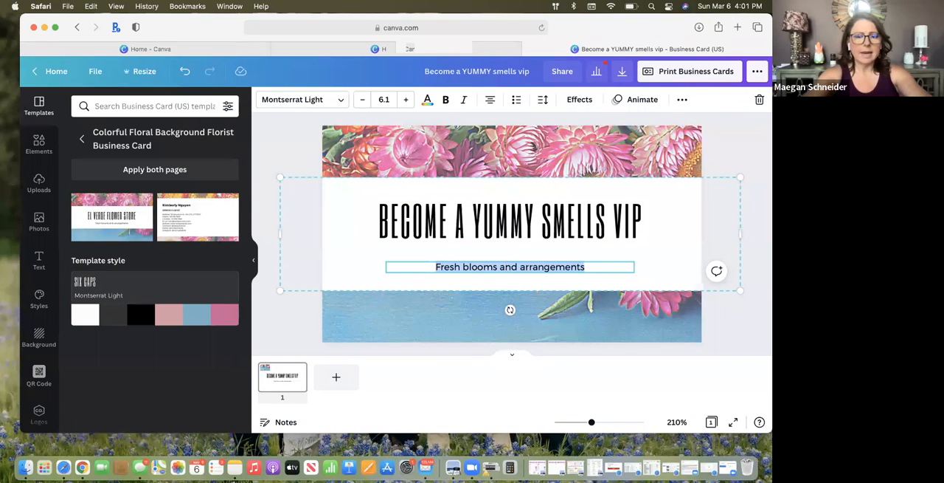
type("Scan me")
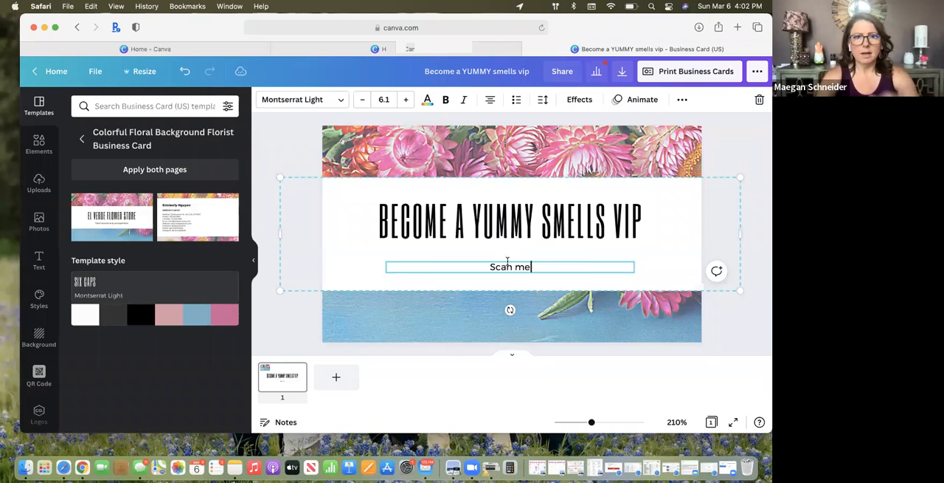
Try shifting the white band with its text toward the card's left edge, and undo the move
left_click_drag(484, 254, 414, 246)
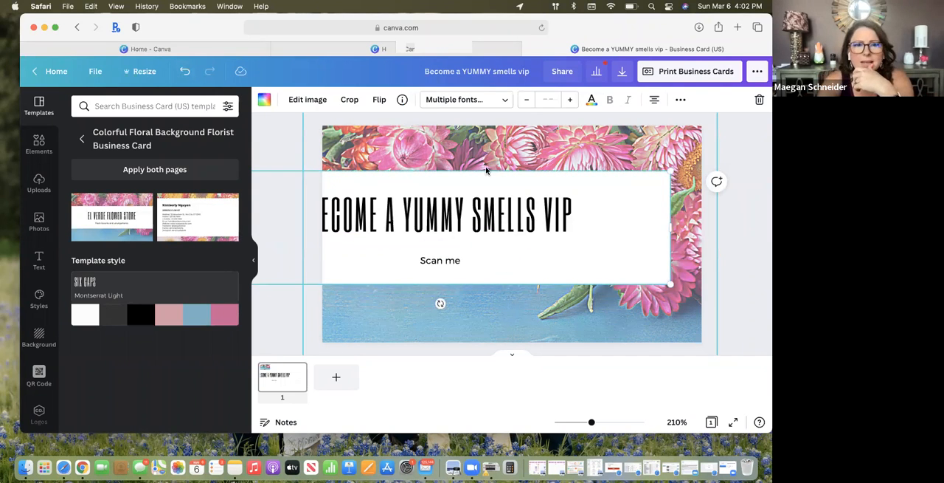
left_click(186, 73)
left_click(447, 325)
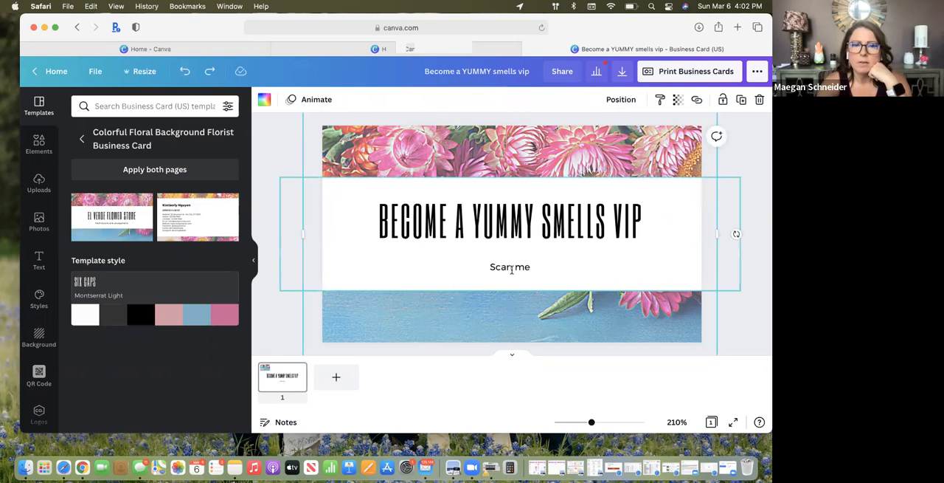
Try the Amsterdam One font on the "BECOME A YUMMY SMELLS VIP" heading
left_click(527, 268)
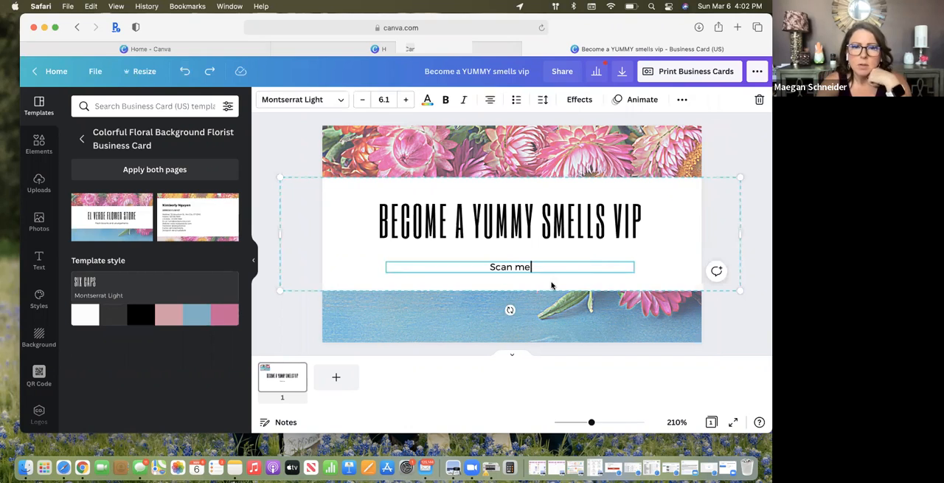
left_click(552, 285)
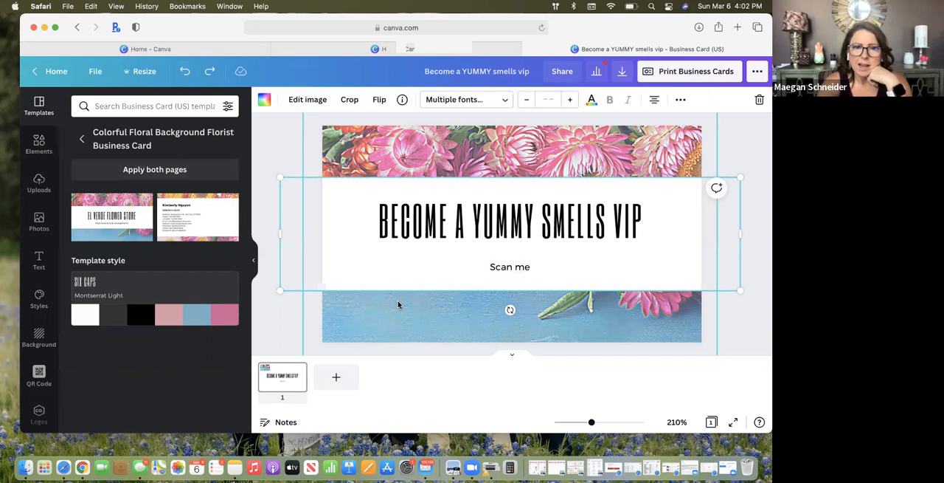
double_click(504, 219)
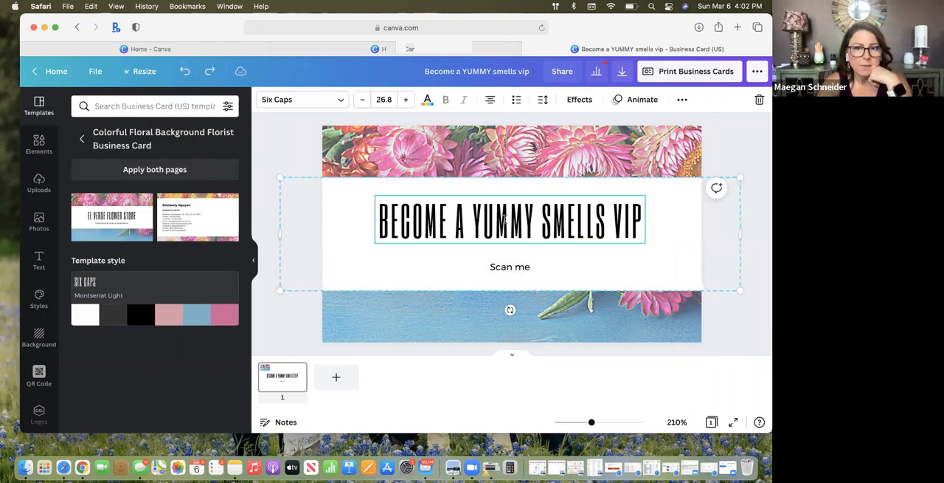
left_click(342, 102)
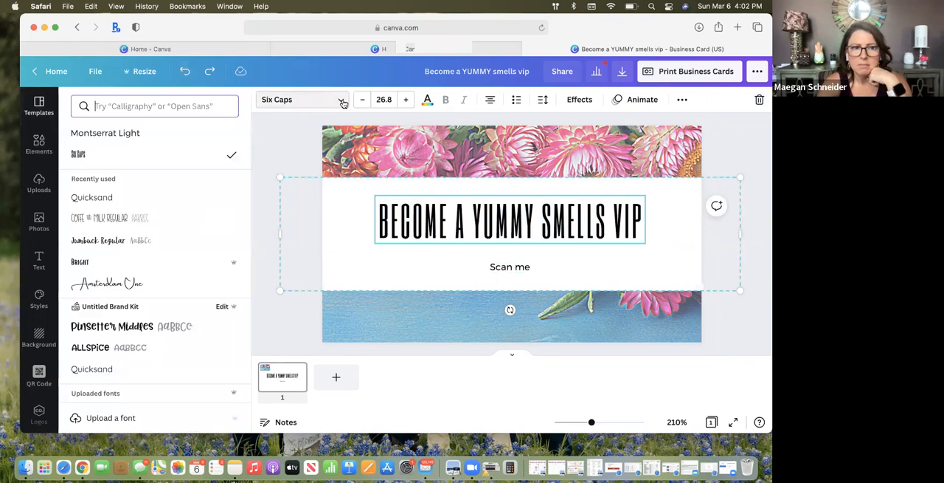
scroll(144, 265, "down", 3)
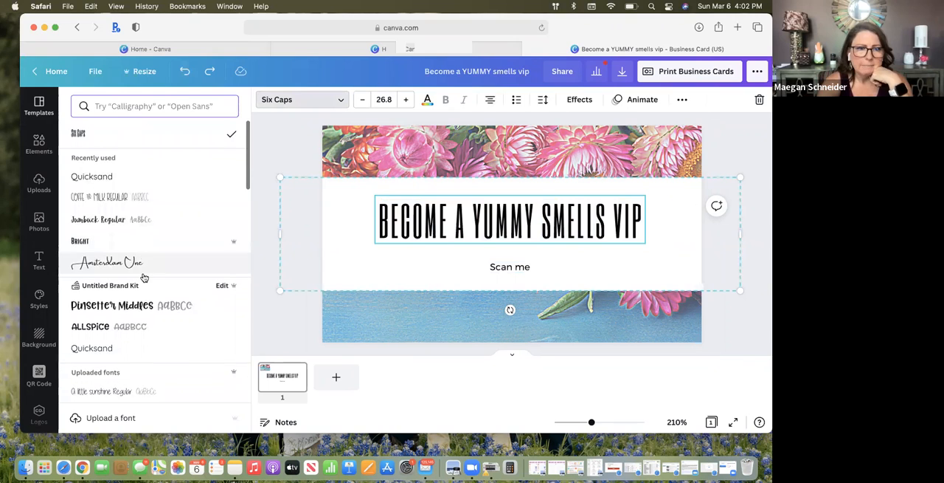
scroll(143, 278, "down", 3)
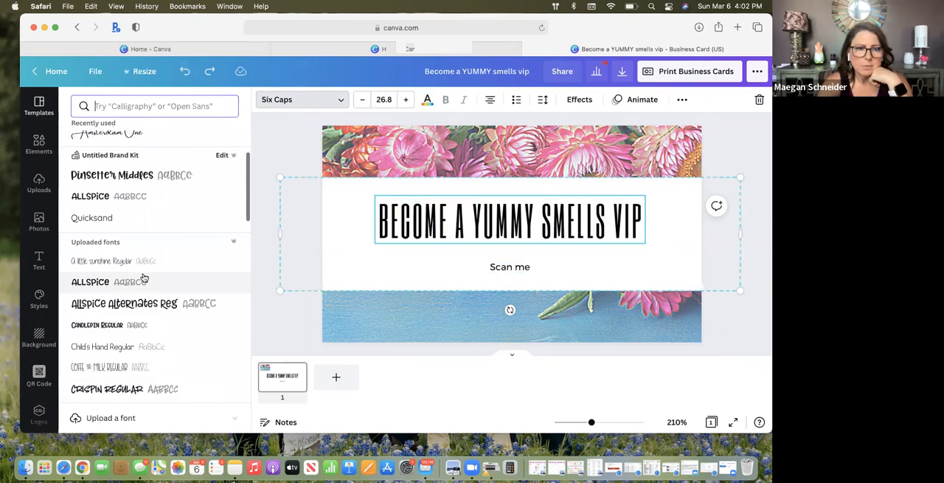
scroll(144, 277, "up", 5)
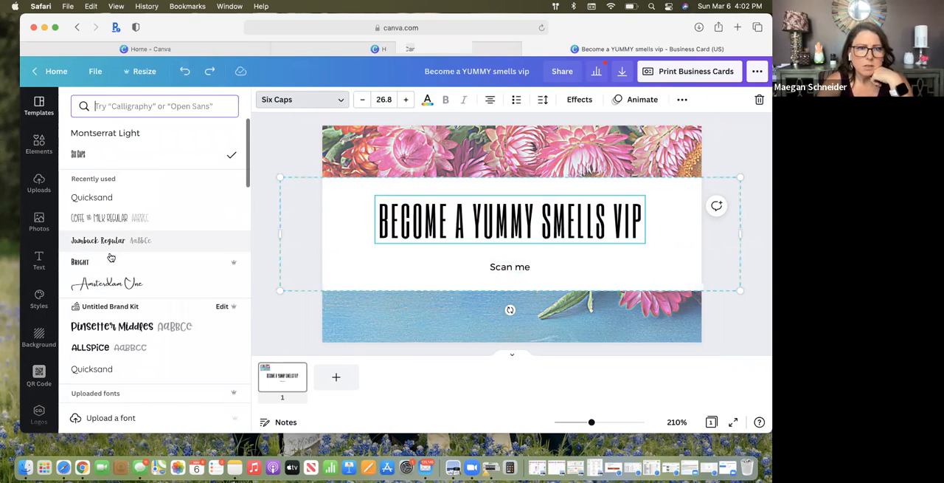
scroll(127, 270, "down", 2)
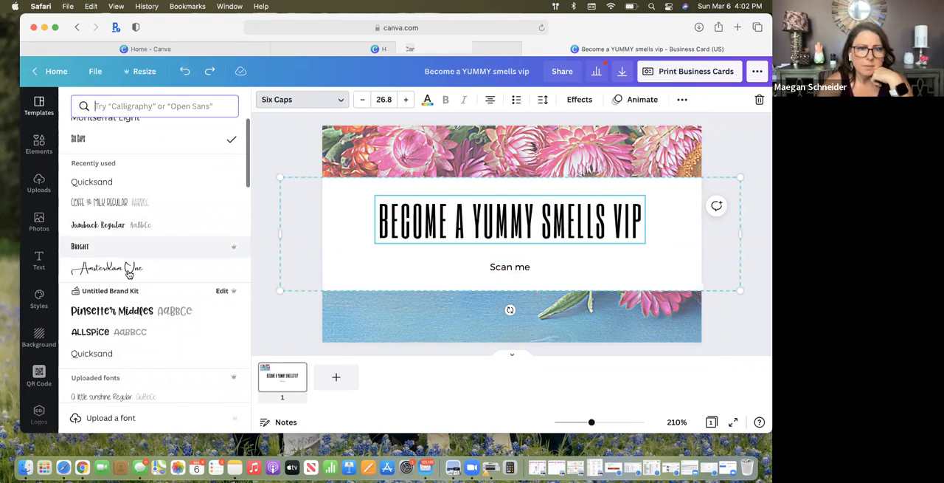
scroll(128, 274, "down", 8)
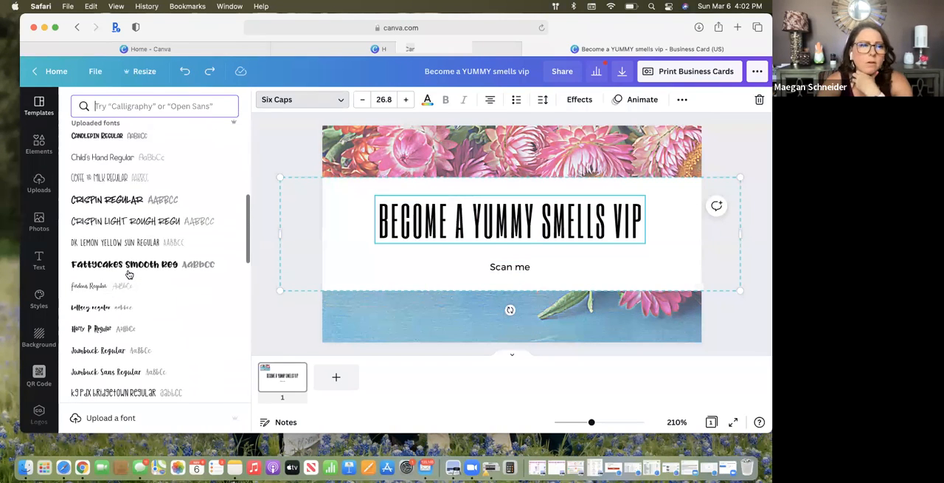
scroll(128, 275, "down", 8)
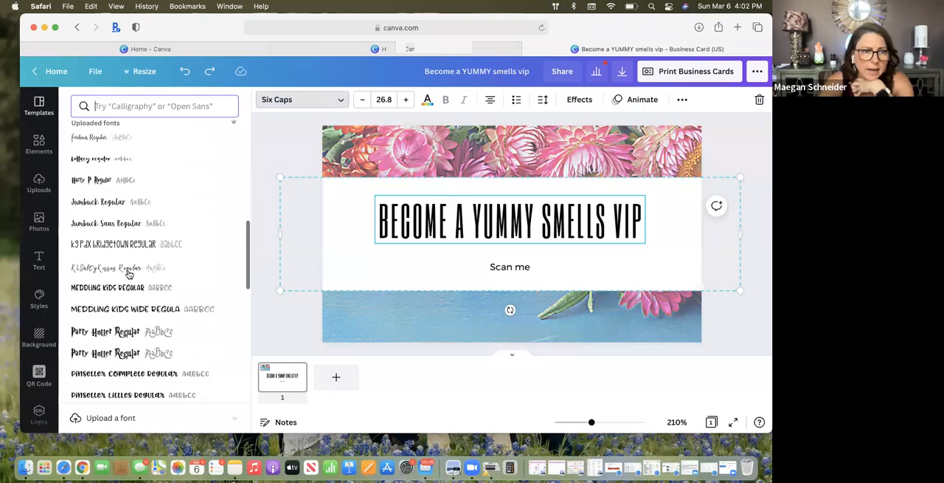
scroll(129, 273, "down", 4)
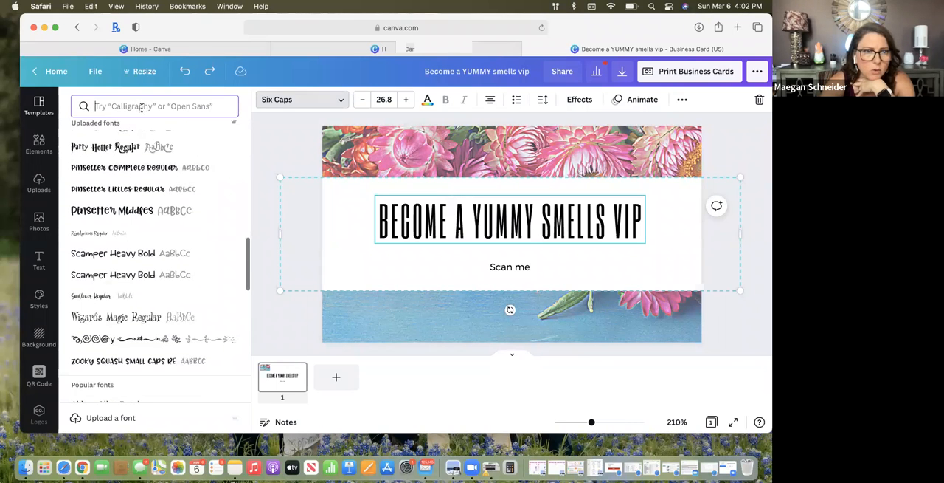
scroll(165, 223, "down", 5)
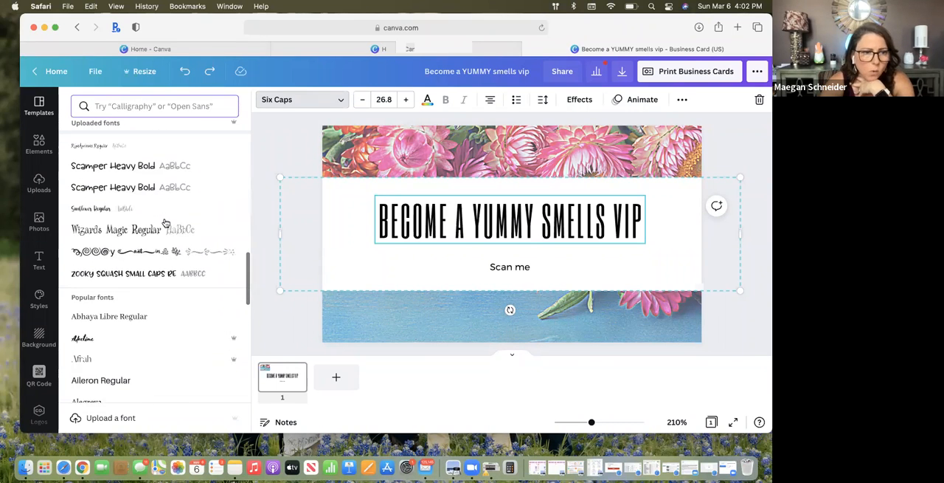
scroll(165, 222, "down", 3)
scroll(165, 222, "up", 6)
scroll(165, 222, "up", 10)
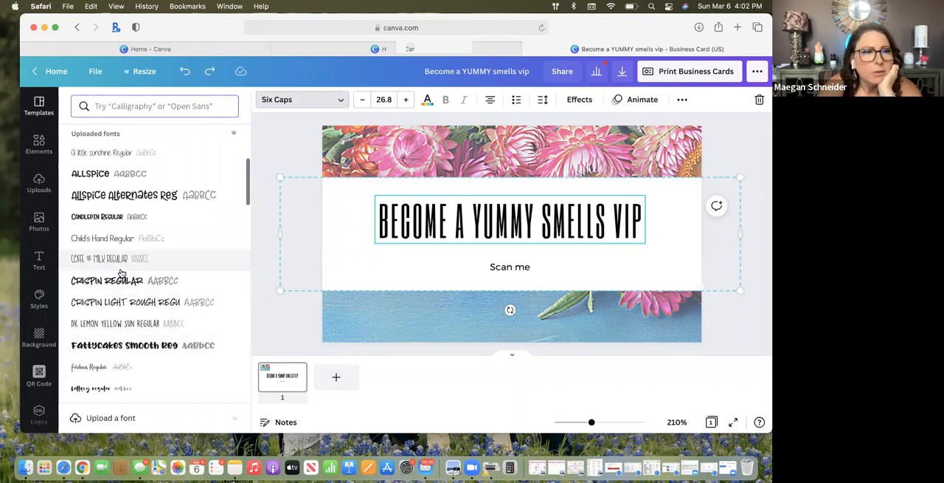
scroll(120, 273, "up", 3)
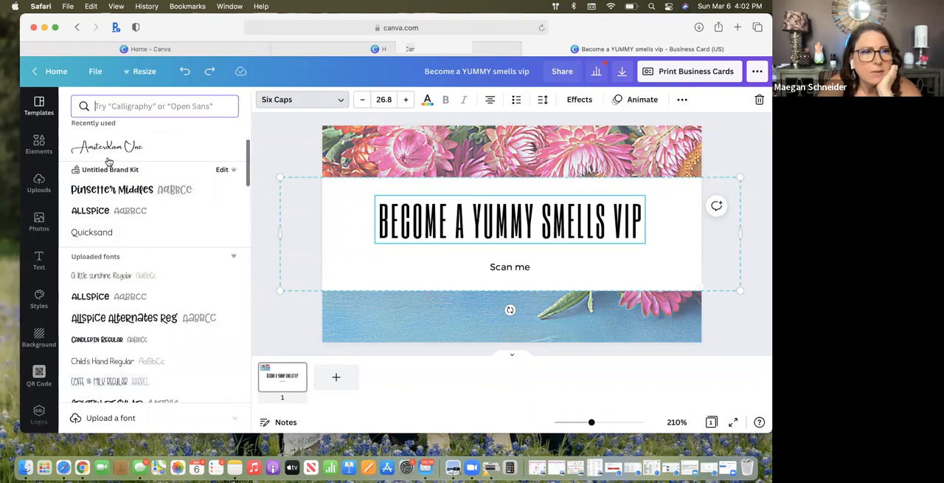
left_click(107, 146)
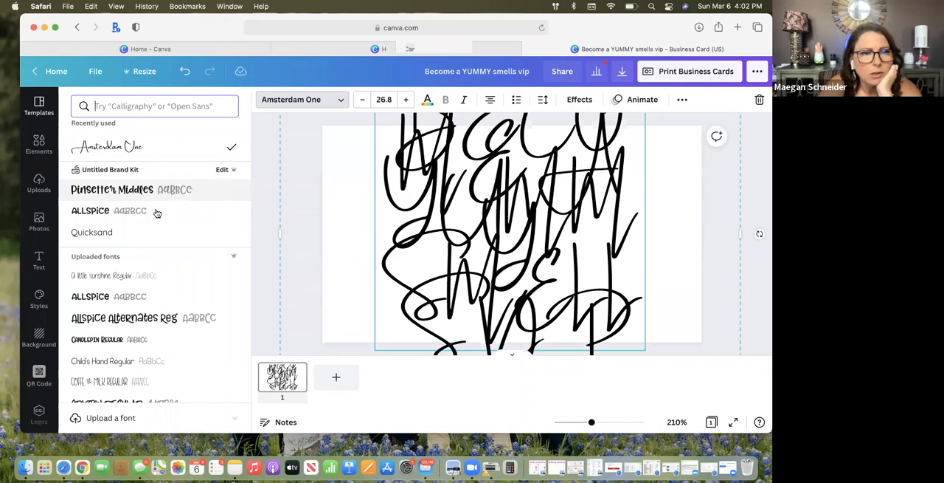
Try the uploaded Sunflower Regular font on the card's heading
scroll(133, 282, "down", 3)
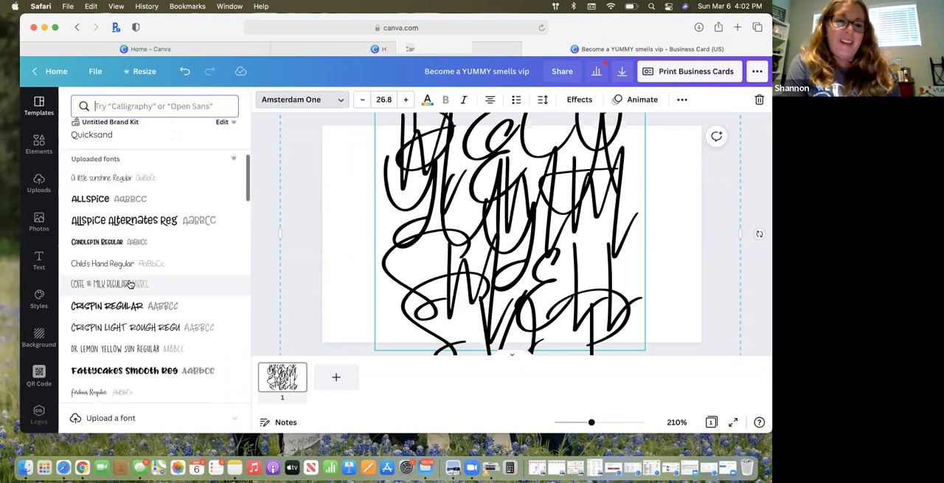
scroll(130, 283, "down", 4)
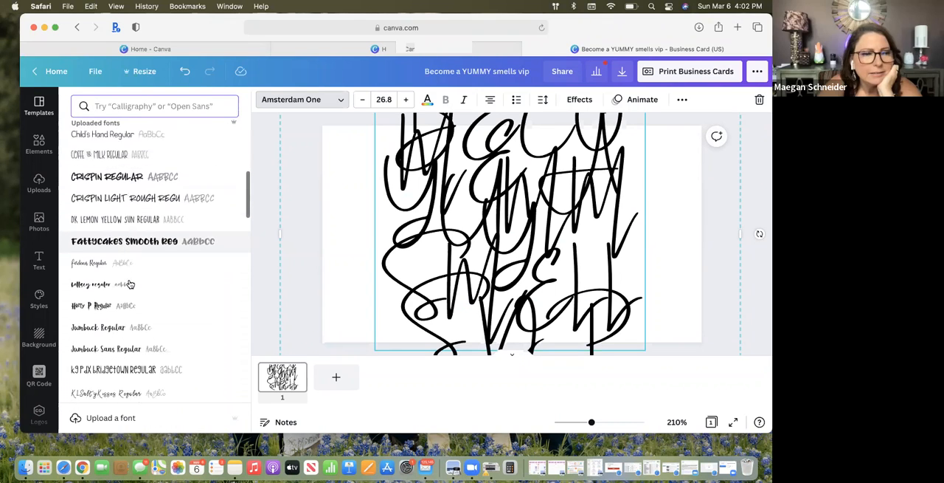
scroll(130, 283, "down", 3)
scroll(130, 283, "down", 5)
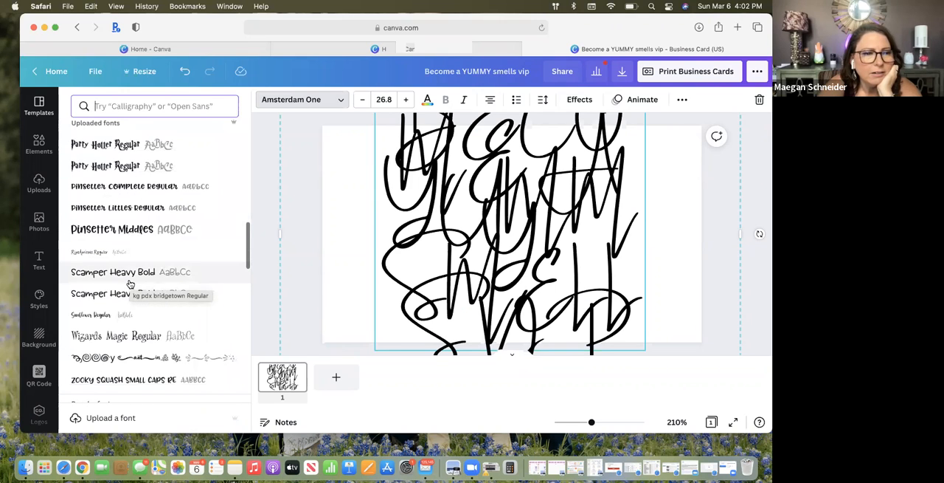
scroll(130, 284, "down", 1)
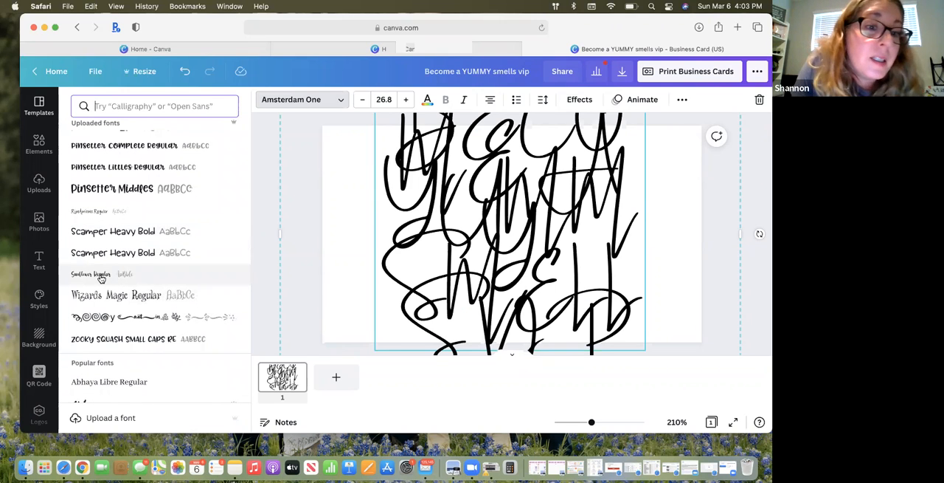
left_click(101, 275)
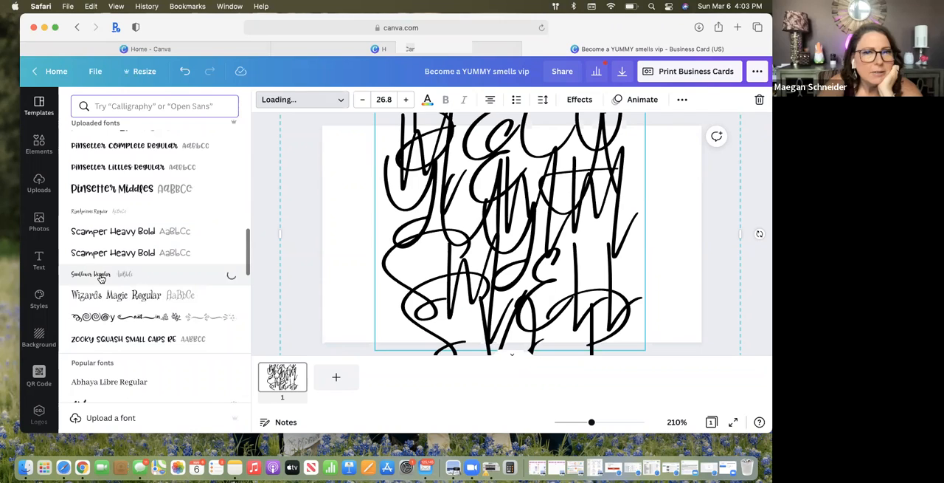
Try the Benedict font on the heading, and undo the heading's font changes back to Six Caps
scroll(101, 277, "down", 6)
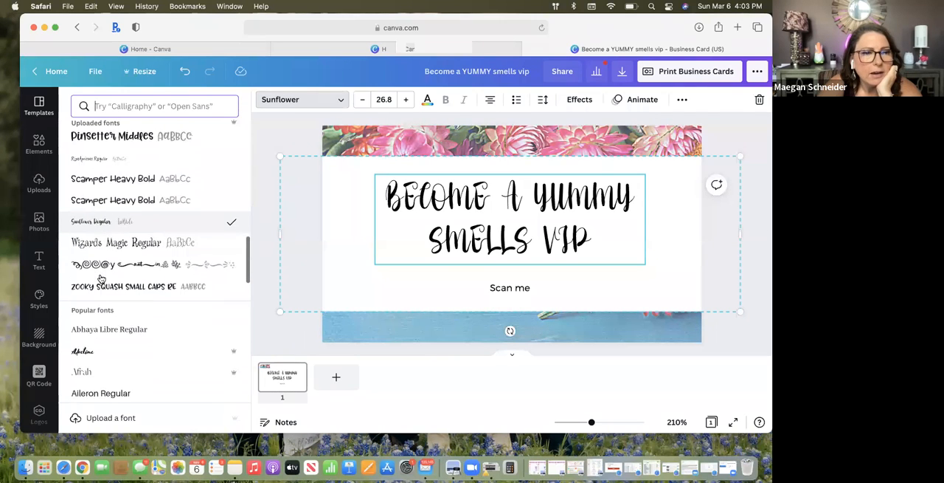
scroll(101, 277, "down", 5)
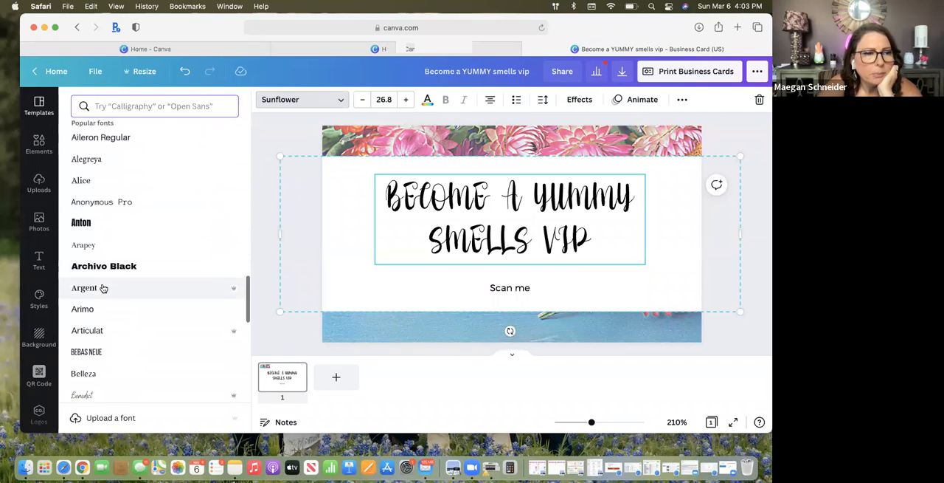
scroll(104, 288, "down", 1)
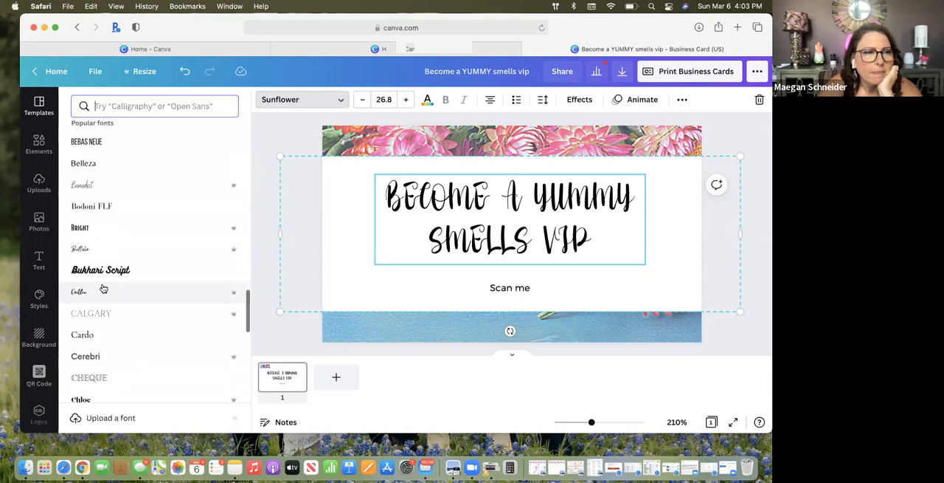
left_click(85, 185)
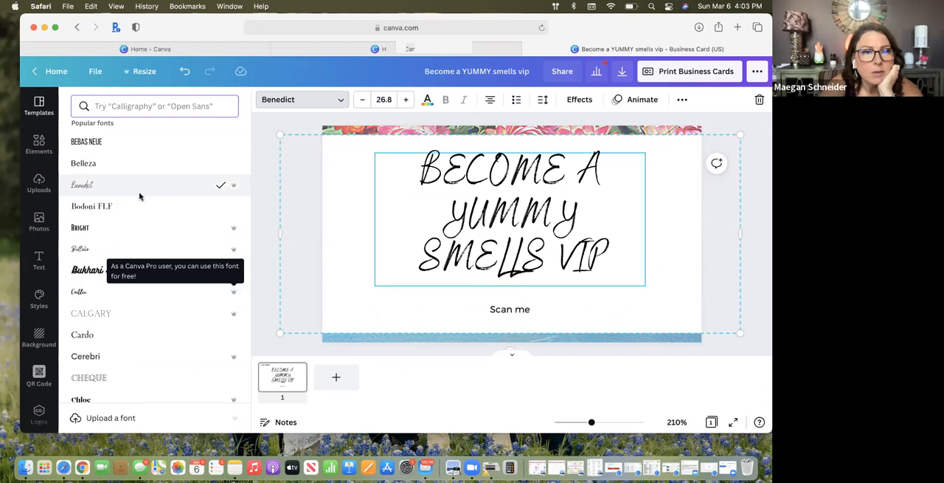
left_click(184, 71)
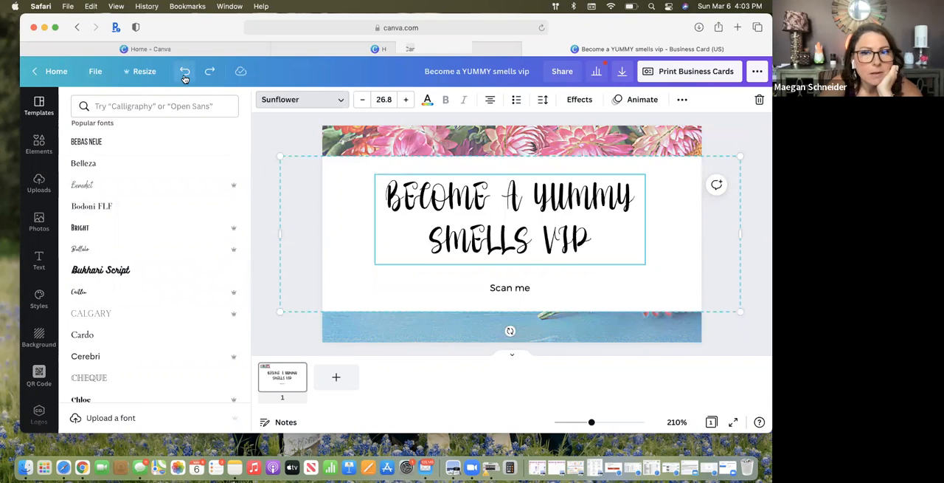
left_click(185, 74)
left_click(185, 74)
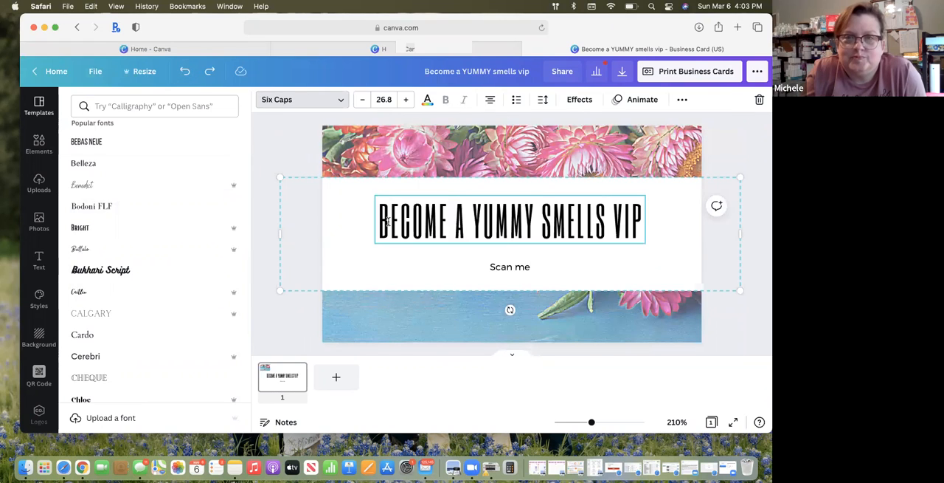
Change the "Scan me" line to the Buffalo font and increase its size to 13.1
left_click(416, 287)
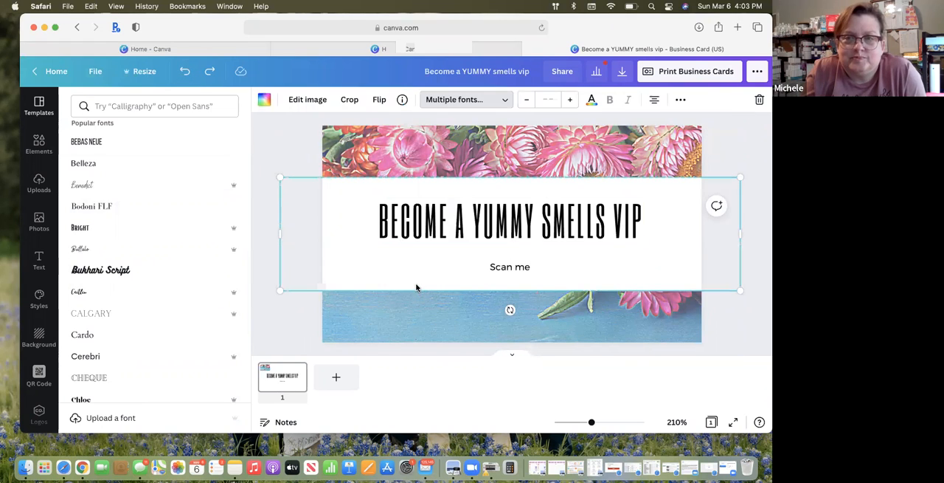
left_click(498, 268)
double_click(499, 266)
left_click(207, 248)
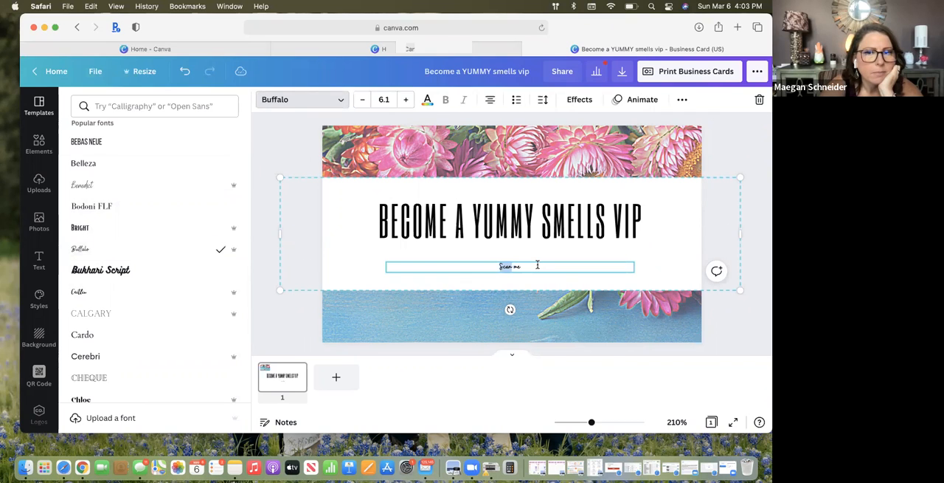
left_click(405, 101)
left_click(406, 101)
left_click(406, 101)
left_click(406, 101)
left_click(406, 101)
left_click(406, 101)
left_click(406, 101)
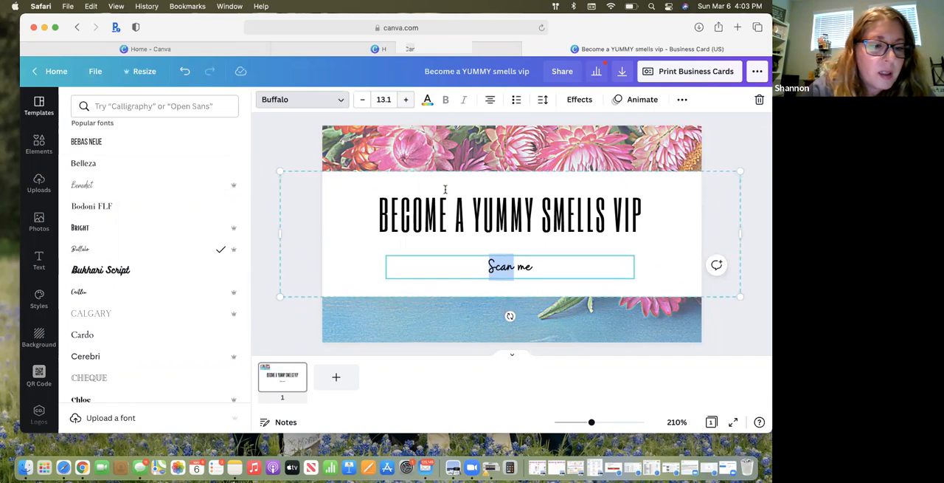
Open the QR code generator for the card and shift the browser window slightly aside
left_click(39, 373)
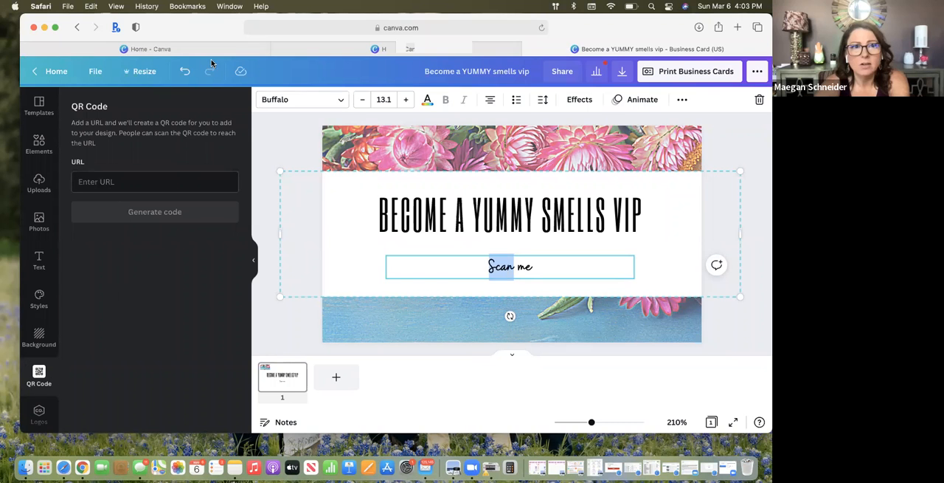
left_click_drag(197, 23, 161, 14)
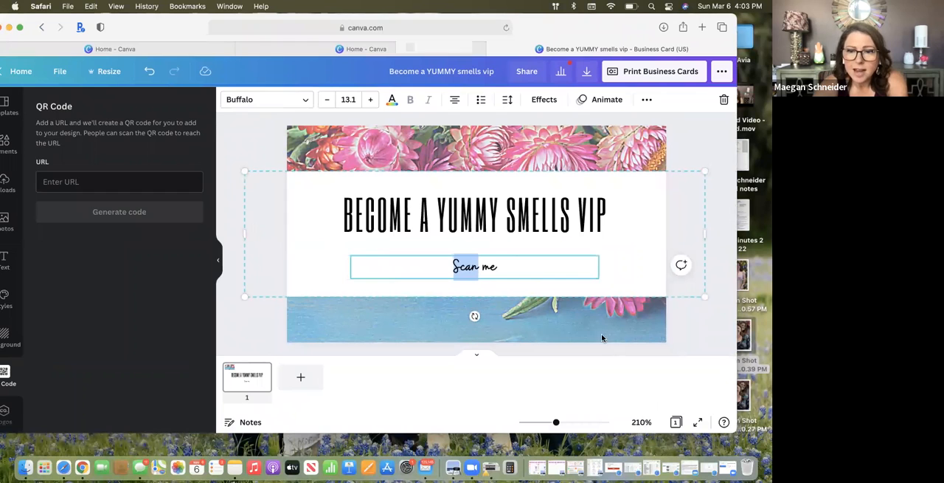
Open Google Forms in a new browser tab or window and open the "Updated VIP SIGN UP 2022" form
left_click(67, 6)
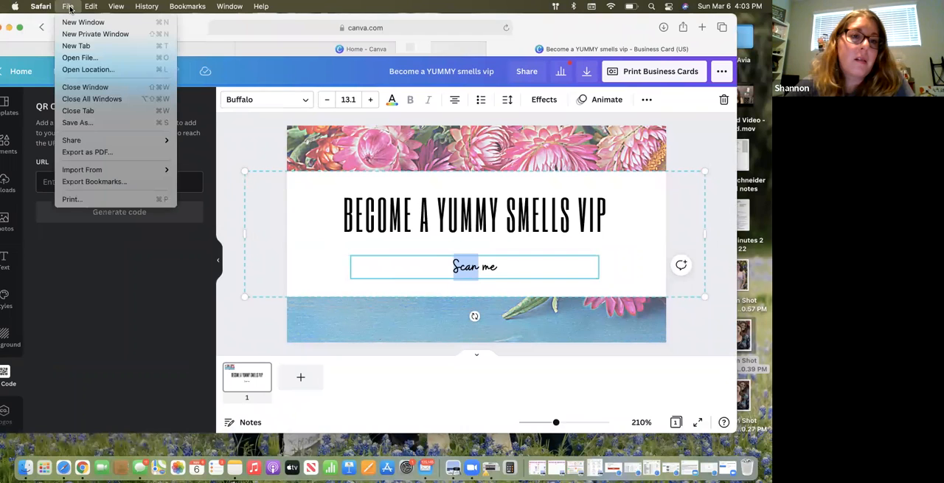
mouse_move(46, 8)
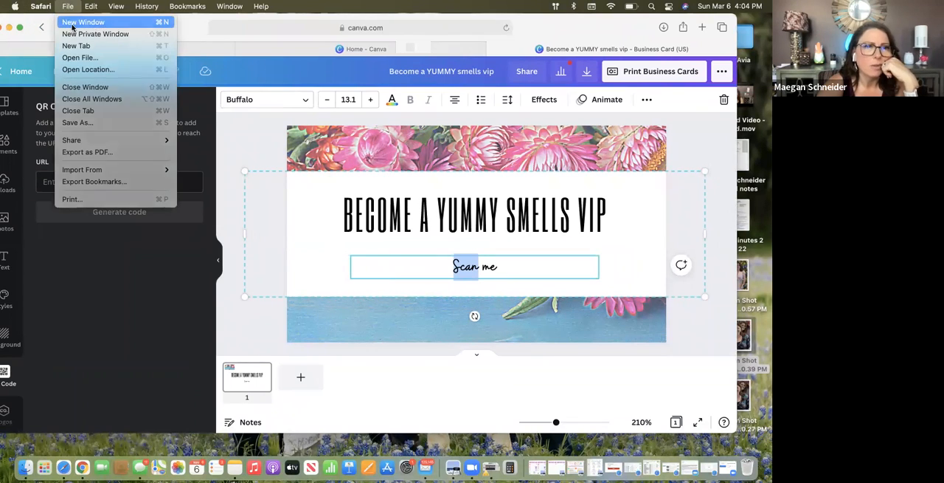
left_click(86, 46)
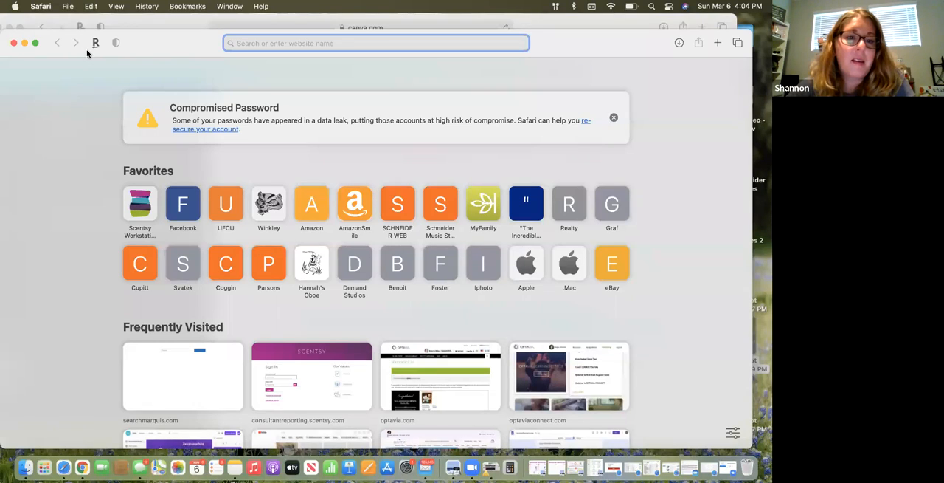
type("goo")
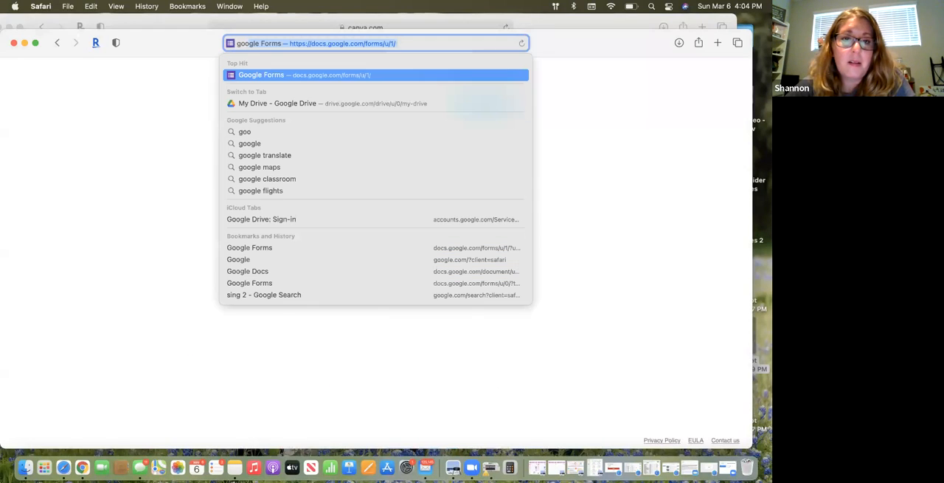
key("Return")
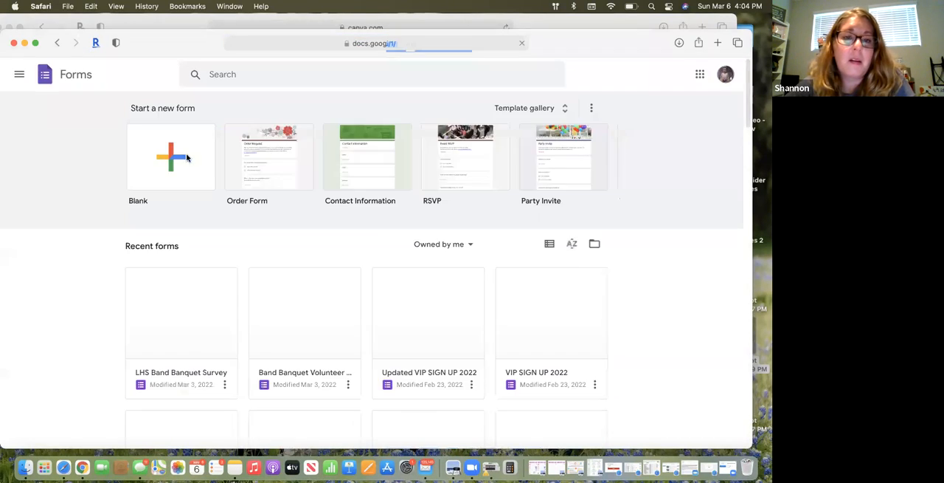
scroll(270, 299, "down", 2)
left_click(402, 266)
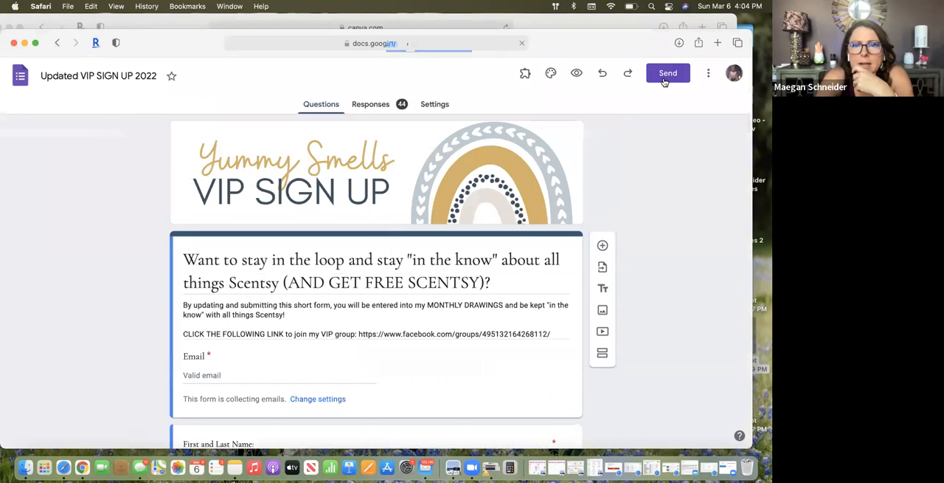
Copy the form's shortened share link from its sending options
left_click(667, 73)
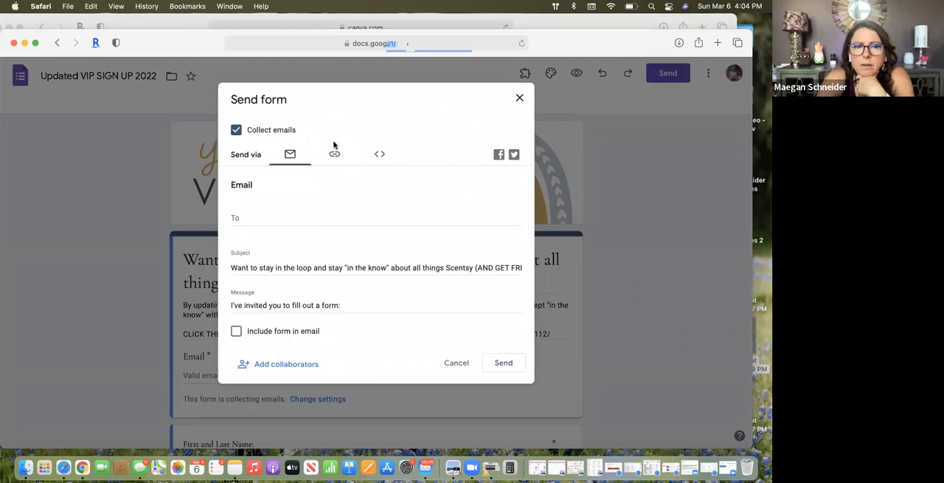
left_click(333, 156)
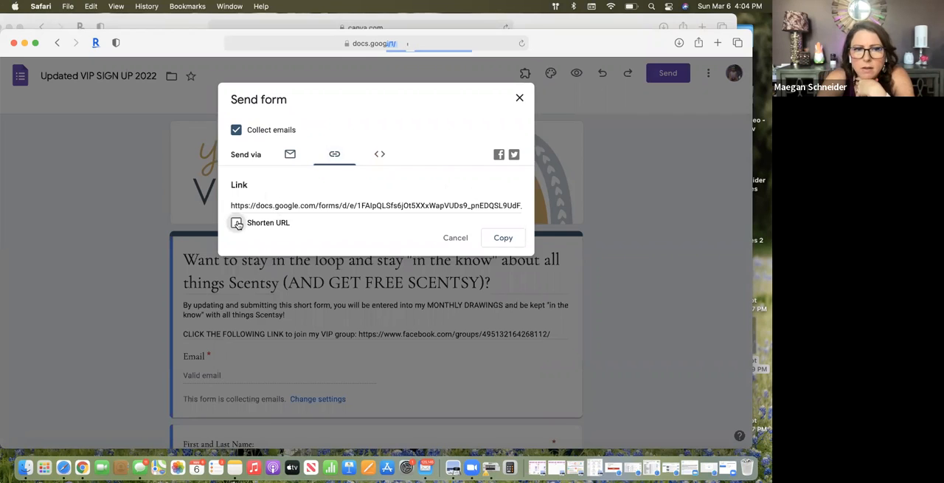
left_click(237, 223)
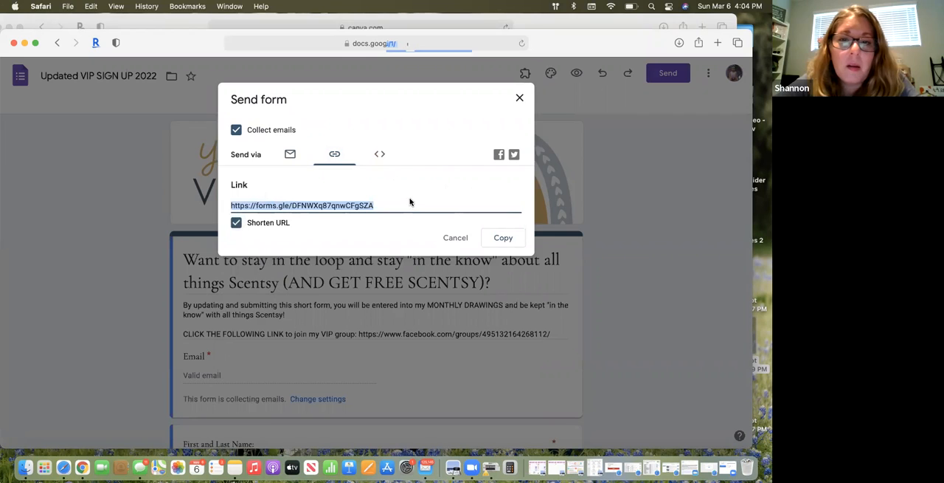
left_click(501, 238)
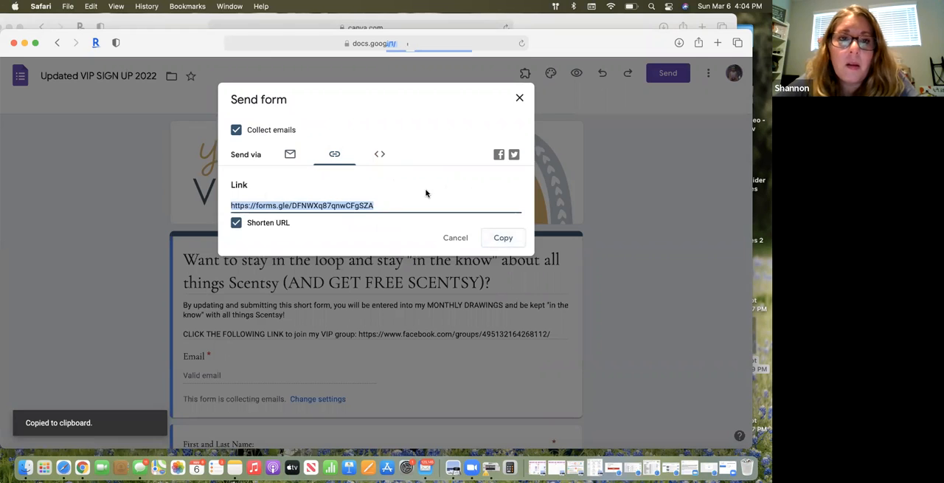
Return to the Canva card, generate a QR code from the copied form link, and place it below the heading's left half
left_click_drag(161, 43, 767, 263)
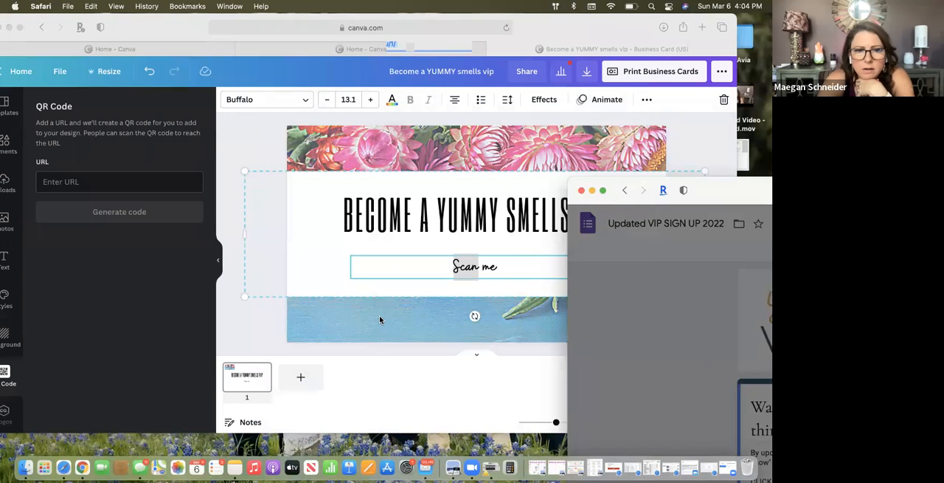
left_click(162, 182)
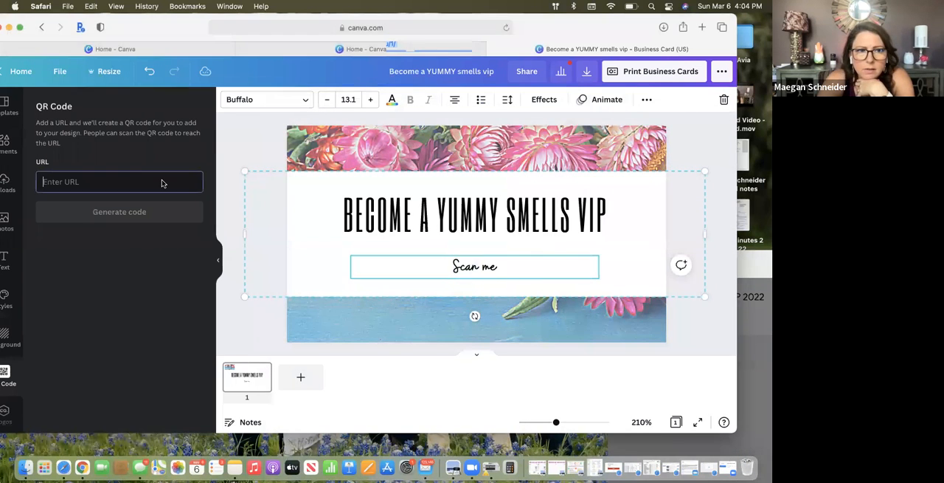
key("super+v")
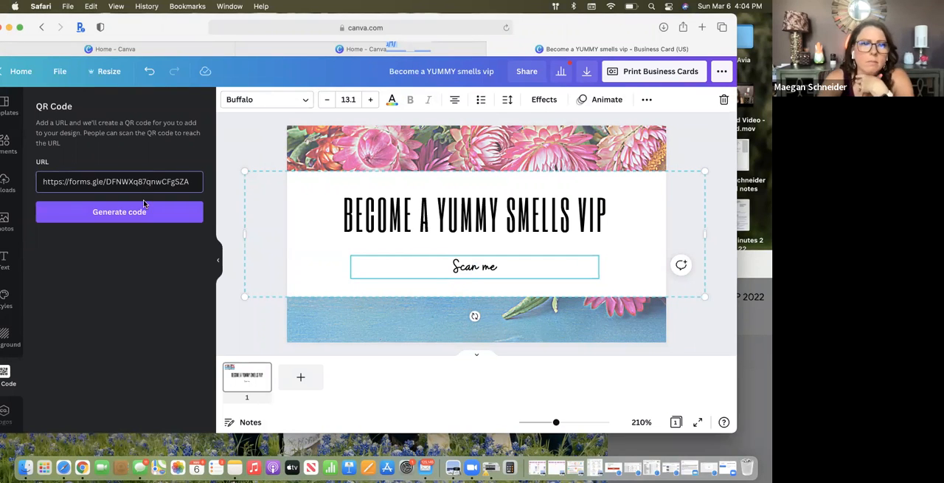
left_click(144, 214)
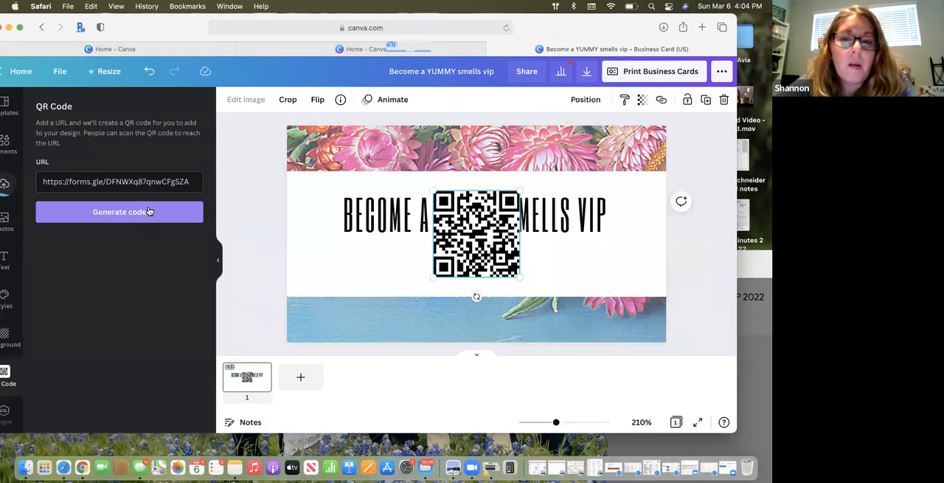
left_click_drag(480, 229, 352, 288)
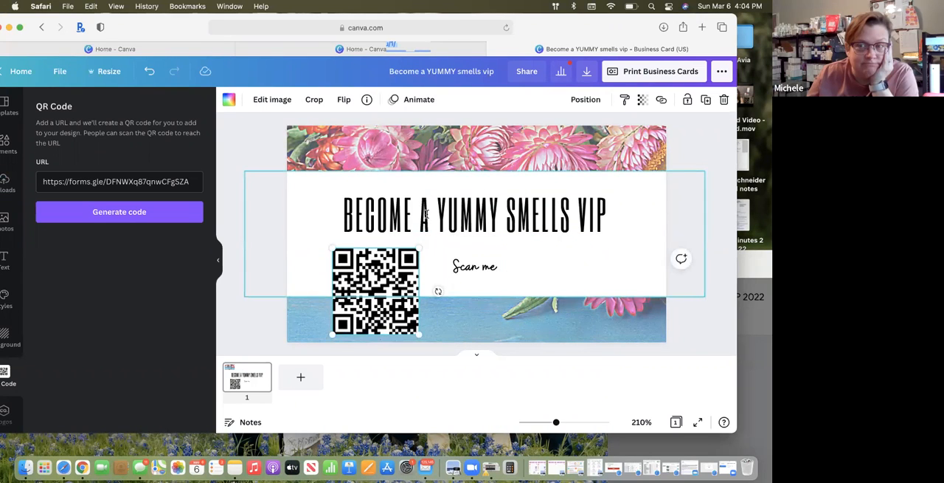
left_click(532, 356)
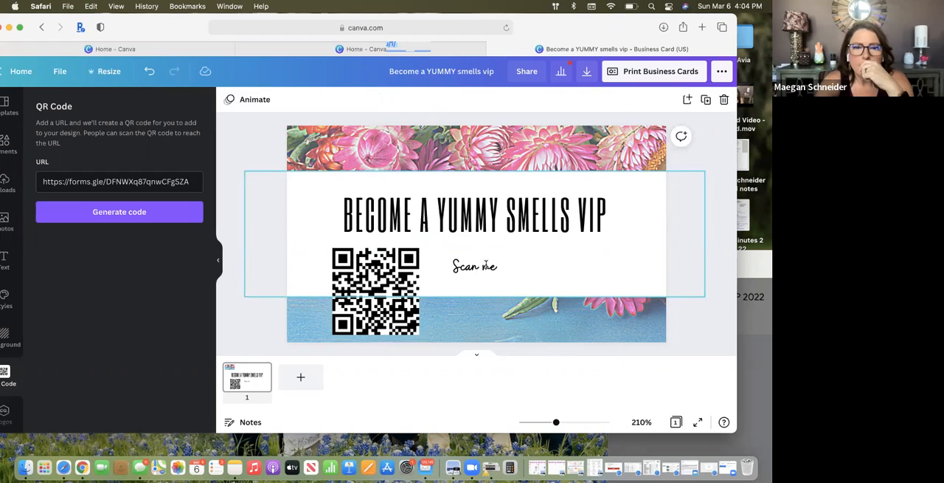
Try to move the "Scan me" line separately from the heading, undoing each shift of the whole text group
left_click(473, 266)
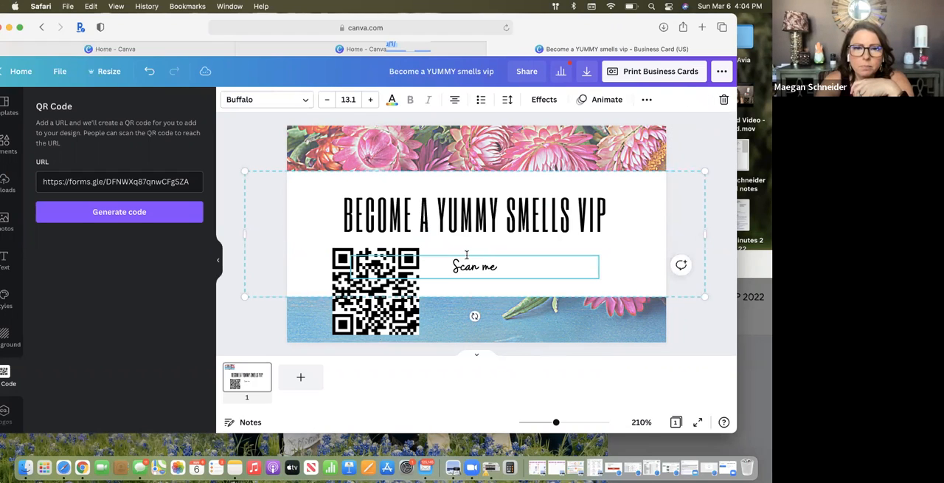
left_click_drag(444, 254, 383, 250)
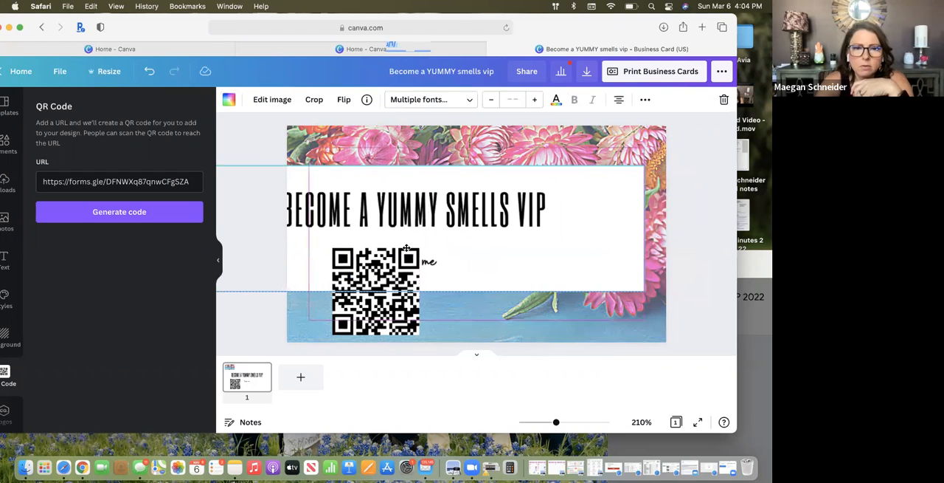
left_click(148, 71)
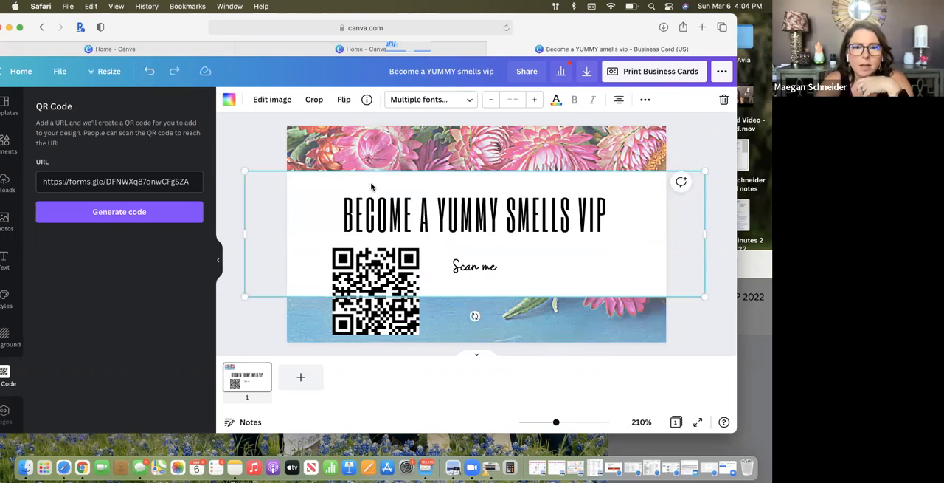
left_click(476, 266)
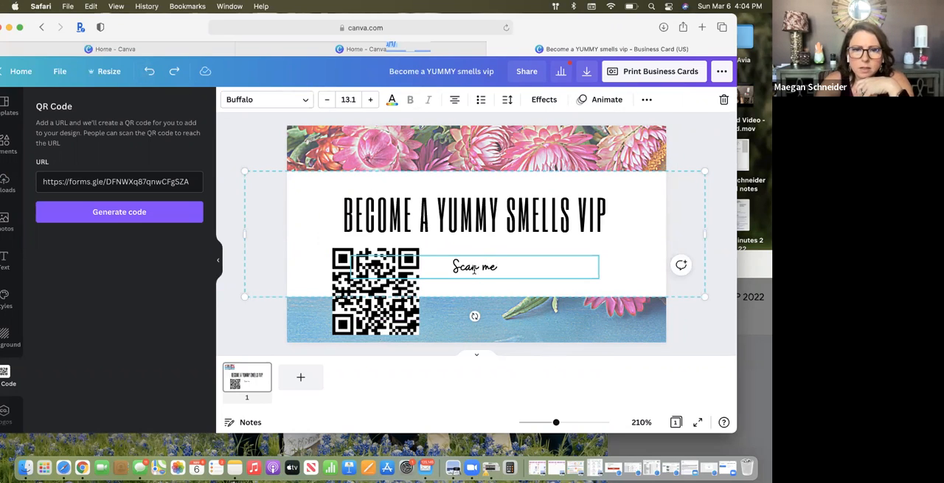
left_click_drag(474, 268, 411, 267)
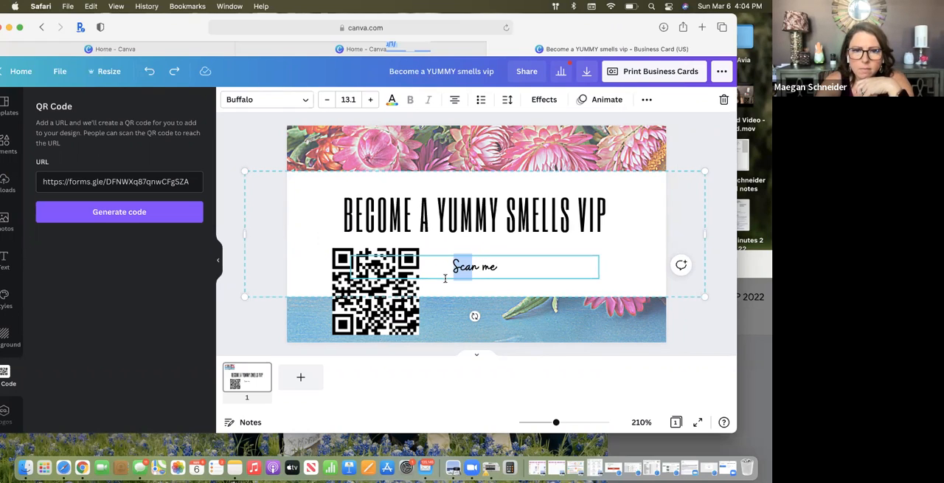
left_click(445, 278)
left_click(445, 290)
left_click(448, 276)
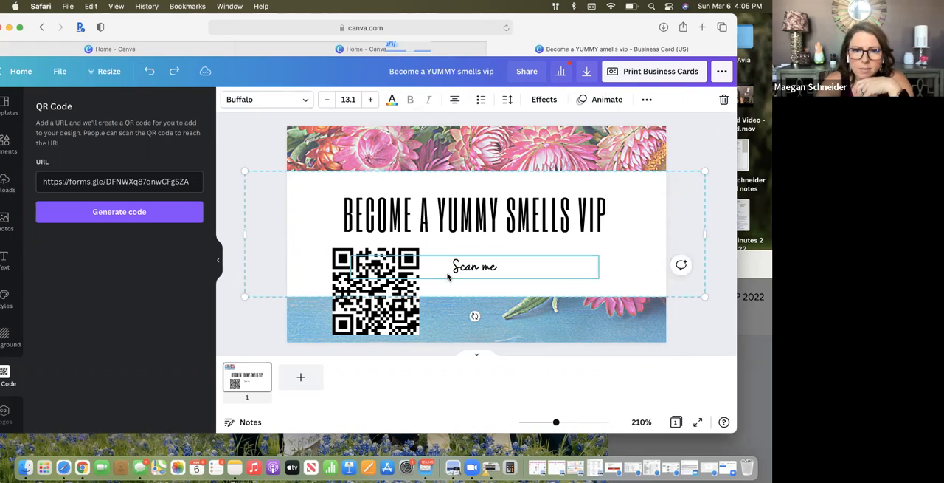
left_click_drag(442, 267, 476, 263)
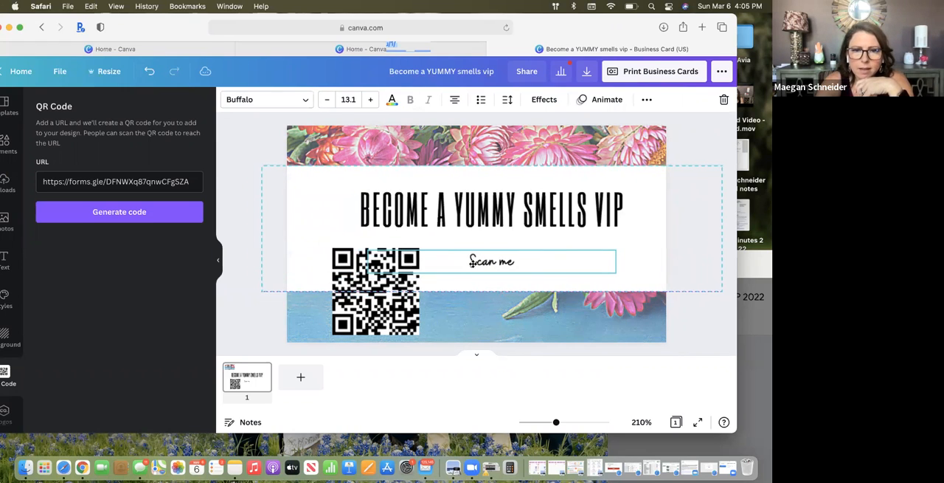
left_click(150, 72)
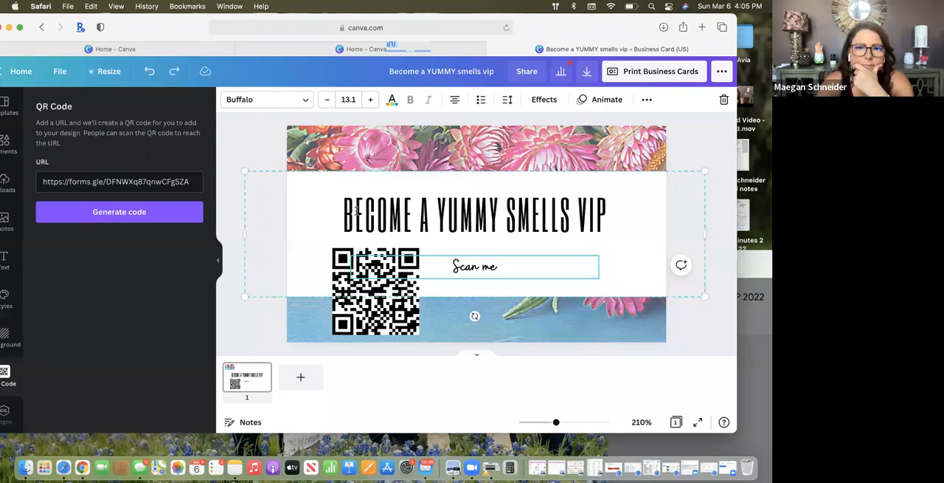
Delete the "Scan me" line from the grouped heading block
left_click(493, 264)
left_click(493, 264)
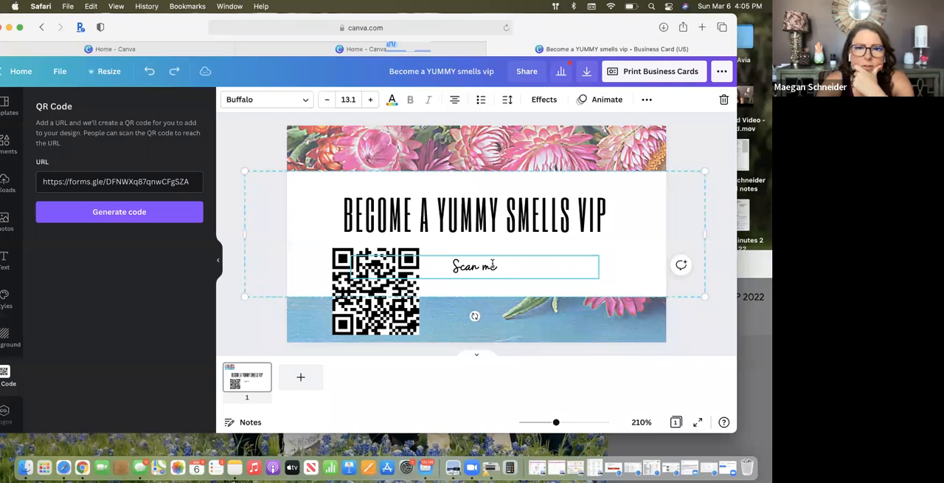
double_click(493, 264)
left_click(501, 256)
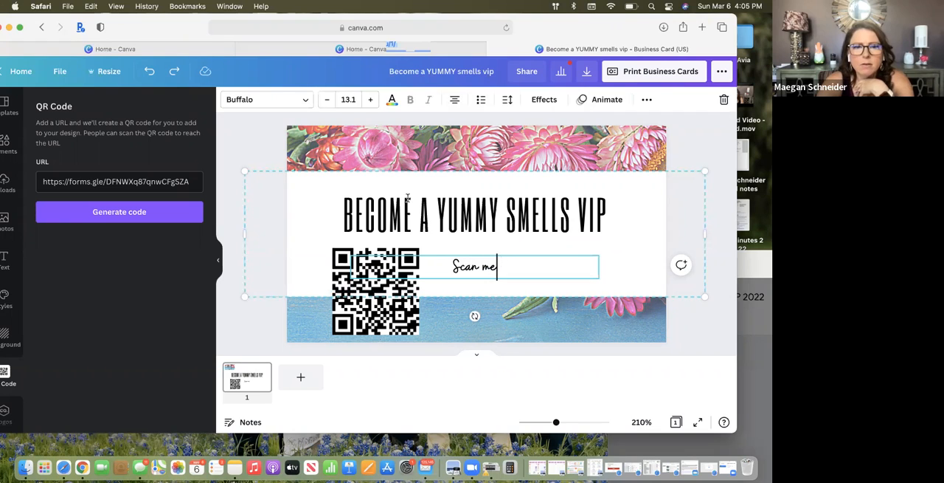
left_click(376, 256)
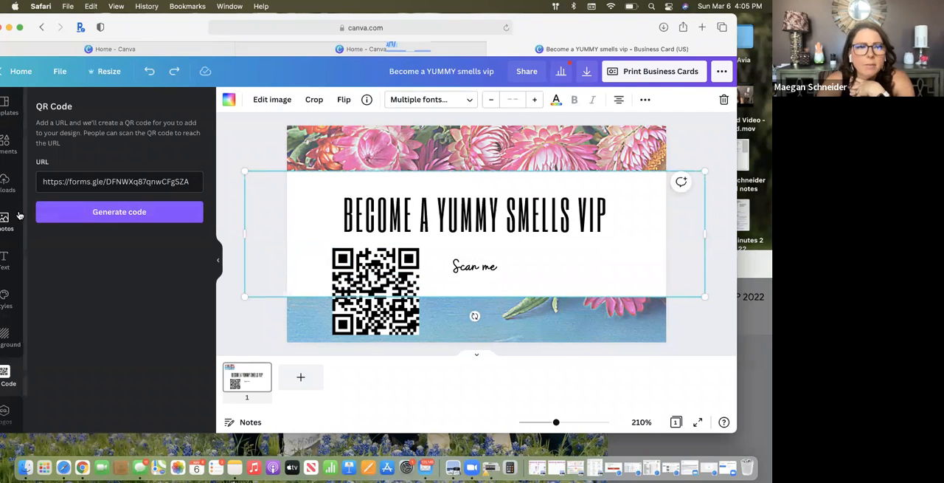
left_click(499, 265)
triple_click(499, 265)
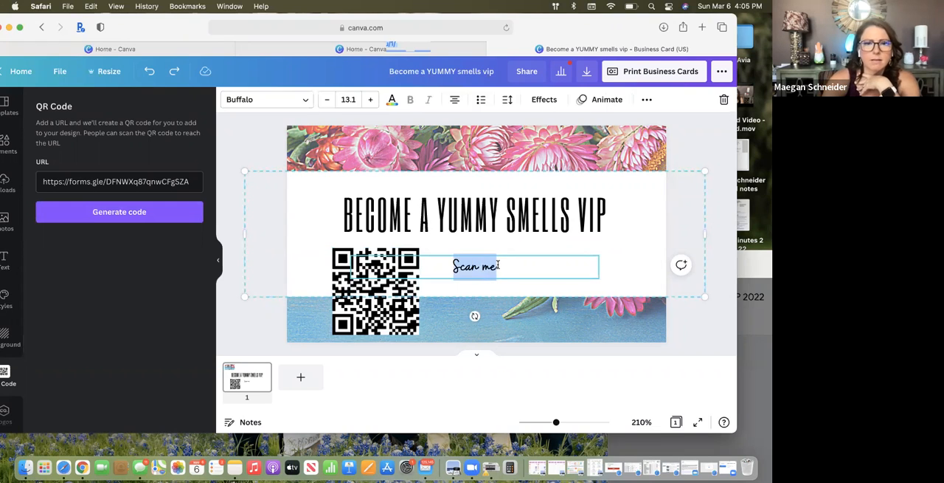
key("BackSpace")
left_click(512, 246)
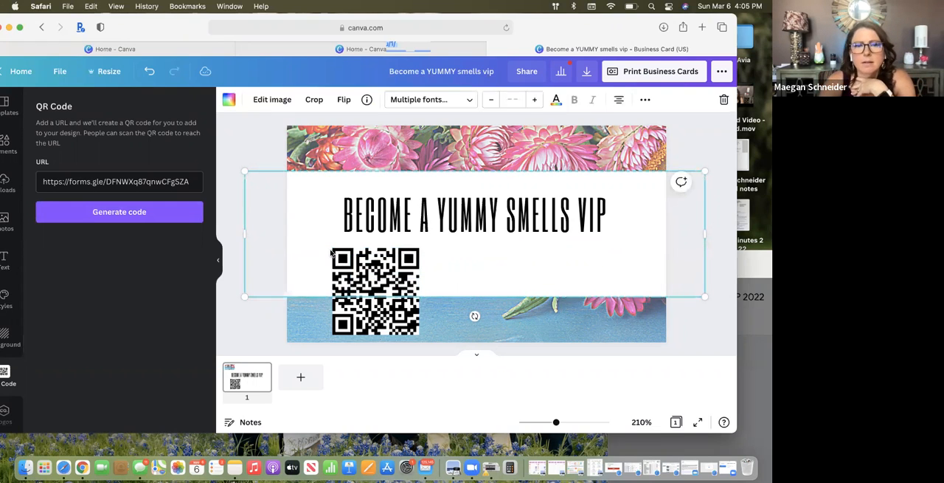
Add a separate subheading reading "scan me" and move it over the upper-left part of the QR code
left_click(5, 260)
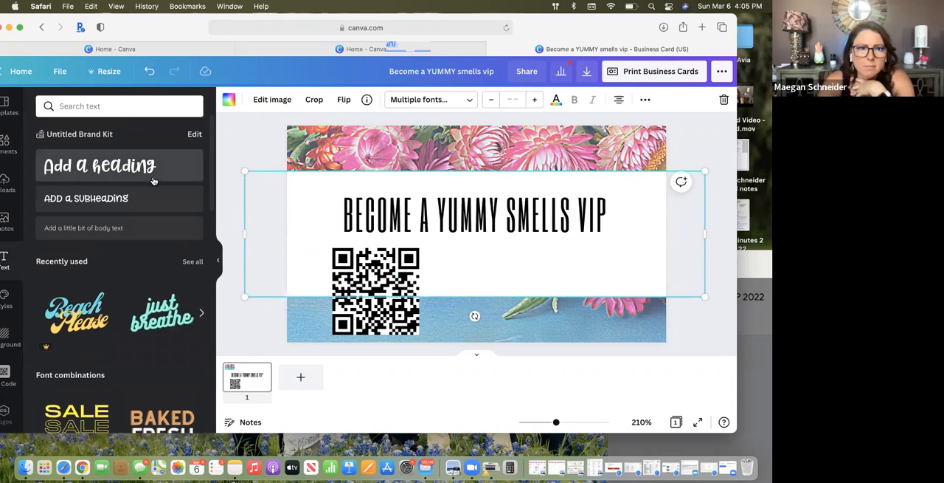
left_click(85, 198)
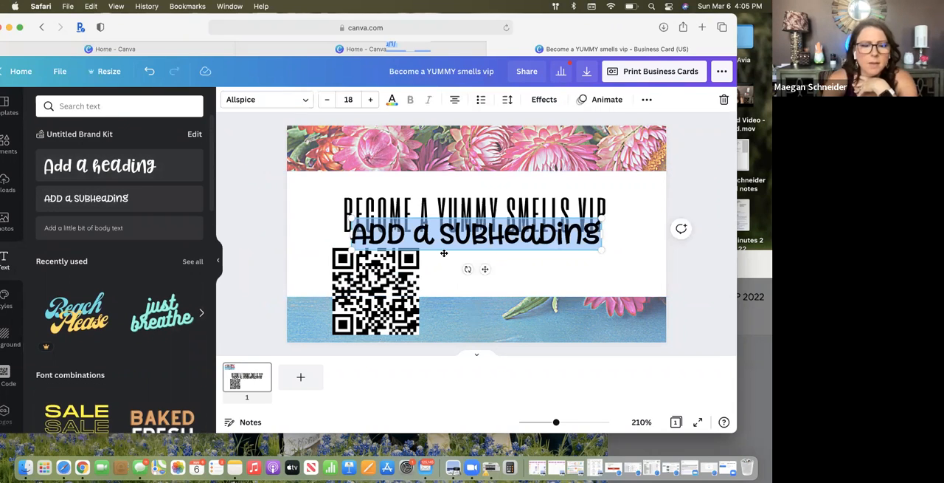
type("scan me")
left_click_drag(497, 214, 351, 249)
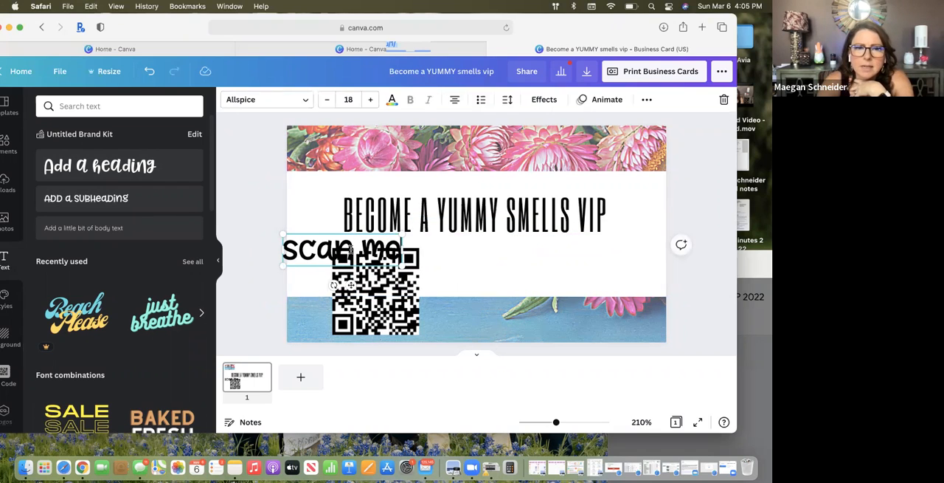
Change the font of the "scan me" text to Buffalo
double_click(351, 250)
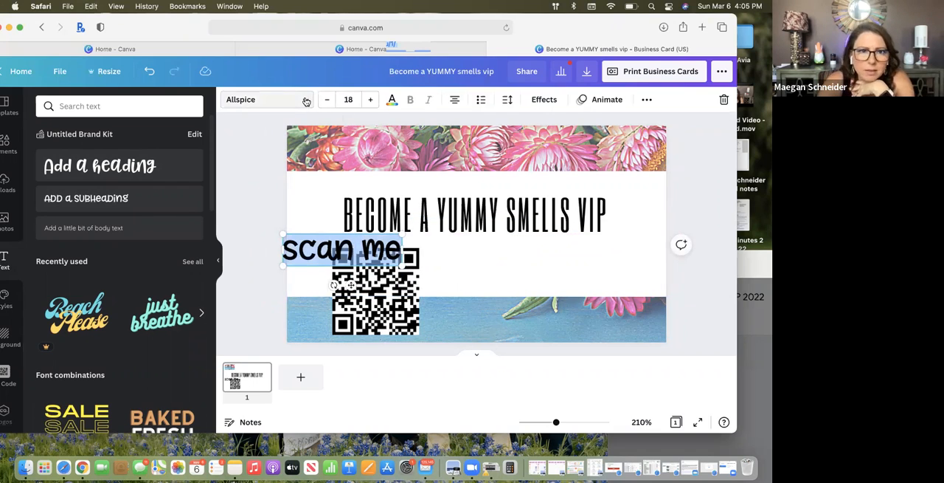
left_click(307, 101)
scroll(123, 143, "up", 2)
scroll(123, 143, "up", 6)
scroll(126, 219, "down", 5)
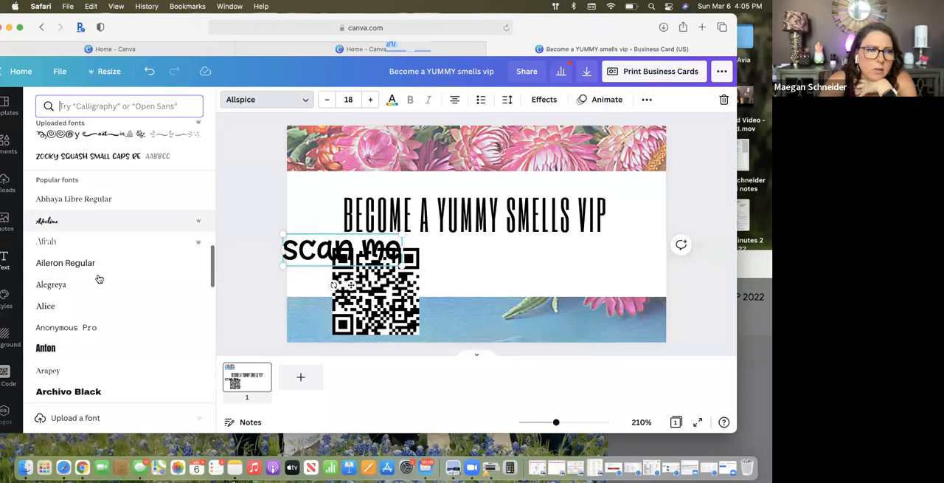
scroll(92, 286, "up", 5)
scroll(84, 295, "down", 4)
scroll(84, 295, "down", 5)
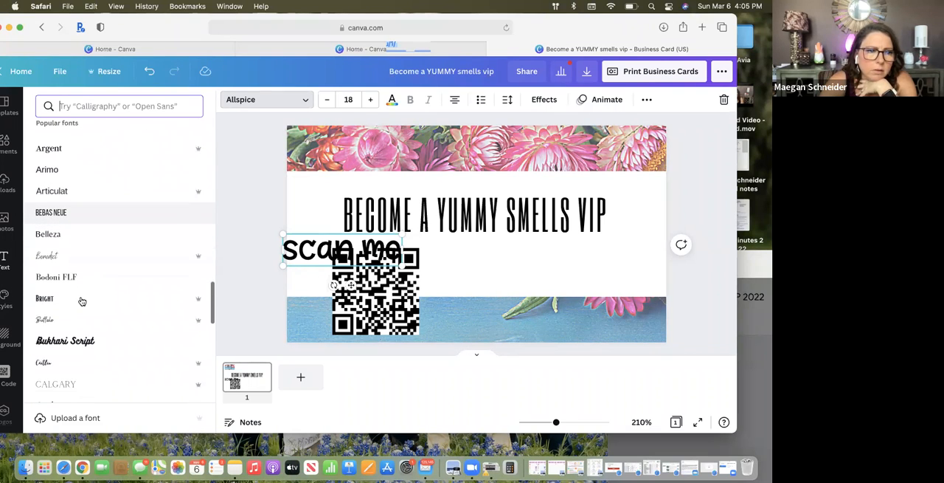
left_click(57, 318)
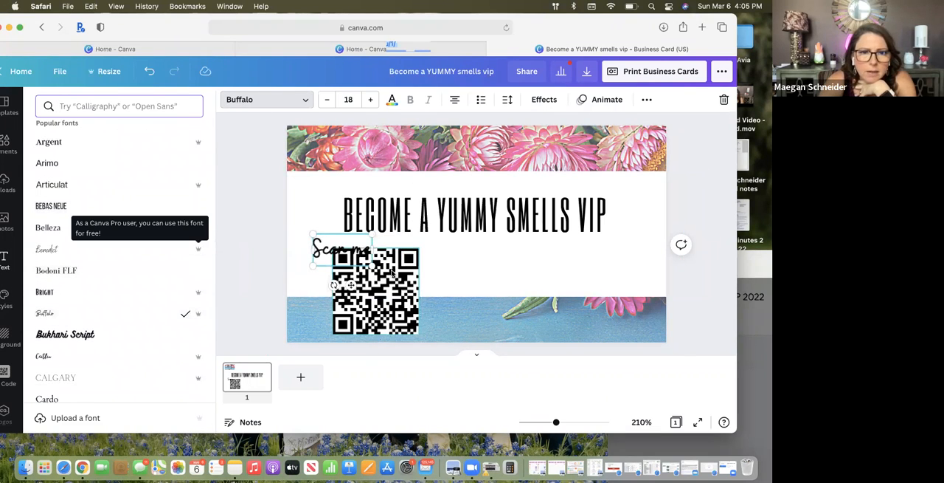
Tilt the "Scan me" text upward, shrink the QR code, and place the text just above the code's upper-left corner
left_click_drag(336, 285, 342, 289)
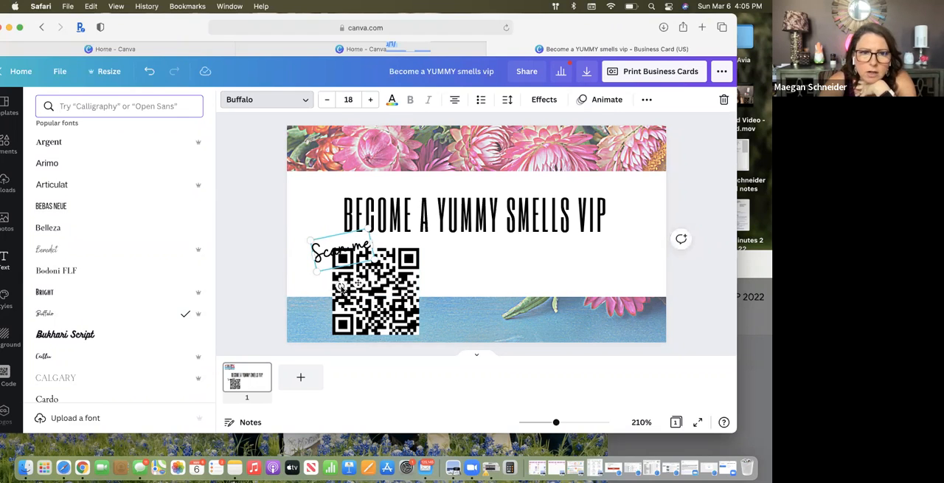
left_click_drag(328, 233, 310, 227)
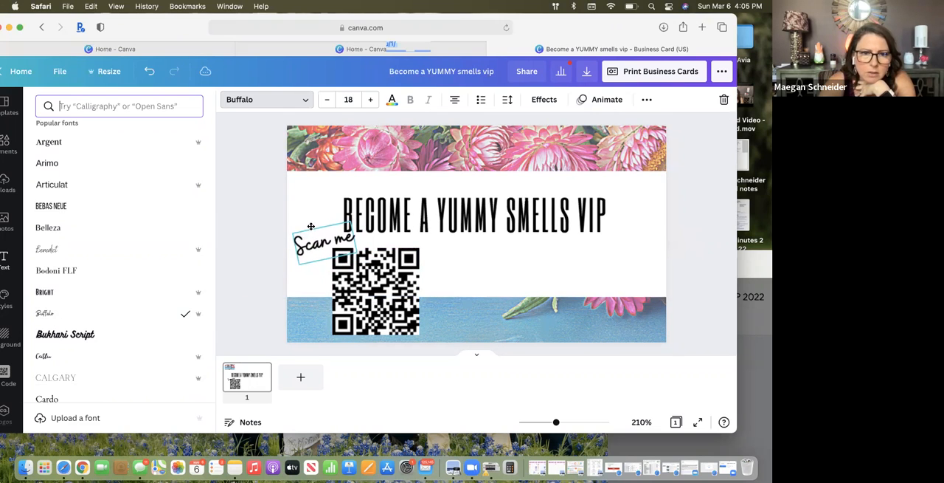
left_click(419, 249)
left_click_drag(415, 252, 402, 266)
left_click(319, 250)
left_click_drag(318, 250, 356, 246)
left_click(332, 247)
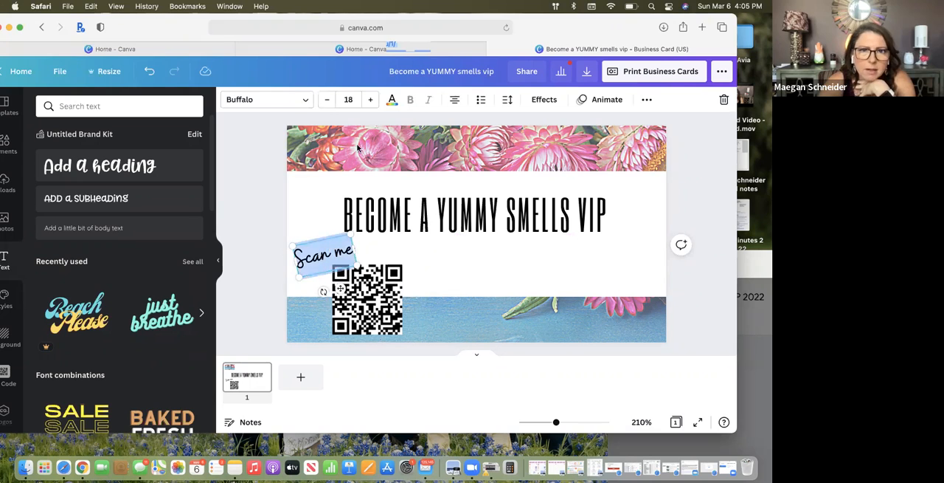
Color the "Scan me" text with the rose pink from the photo colors
left_click(392, 100)
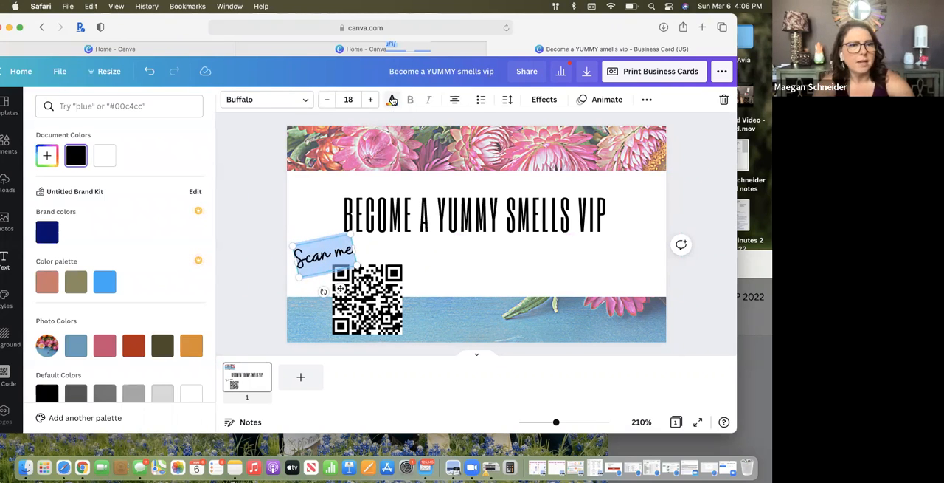
scroll(156, 298, "down", 2)
scroll(156, 298, "down", 3)
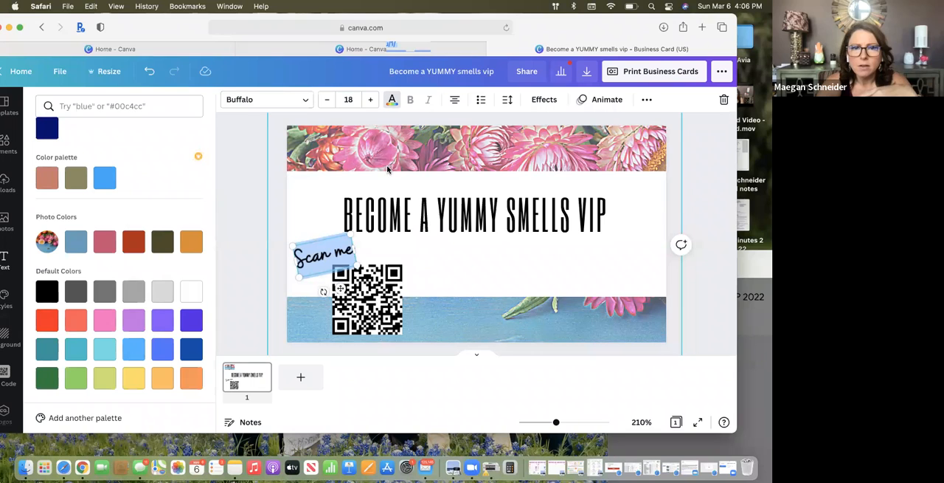
left_click(105, 241)
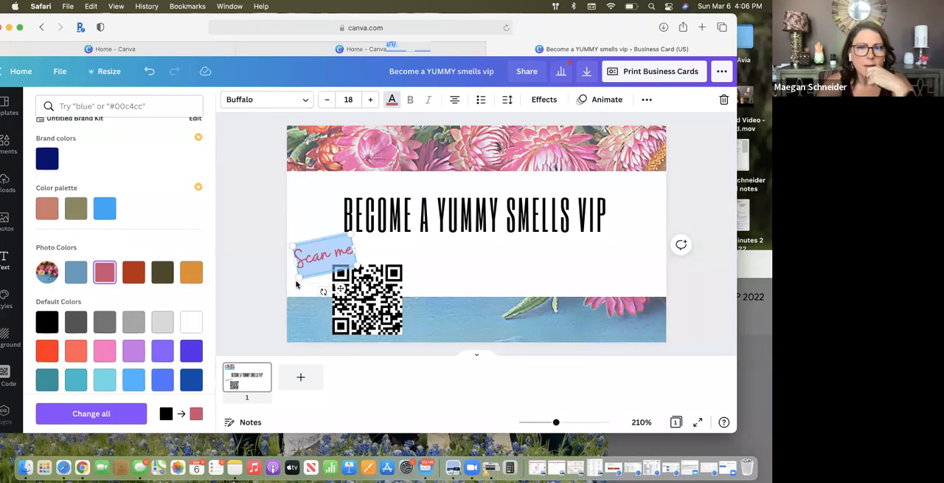
left_click(432, 295)
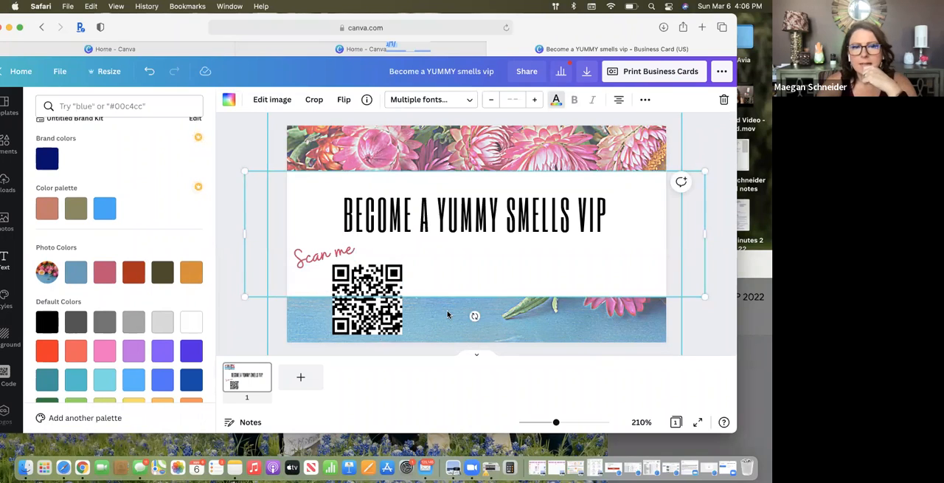
Search the elements library for "curved arrow"
left_click_drag(135, 31, 199, 39)
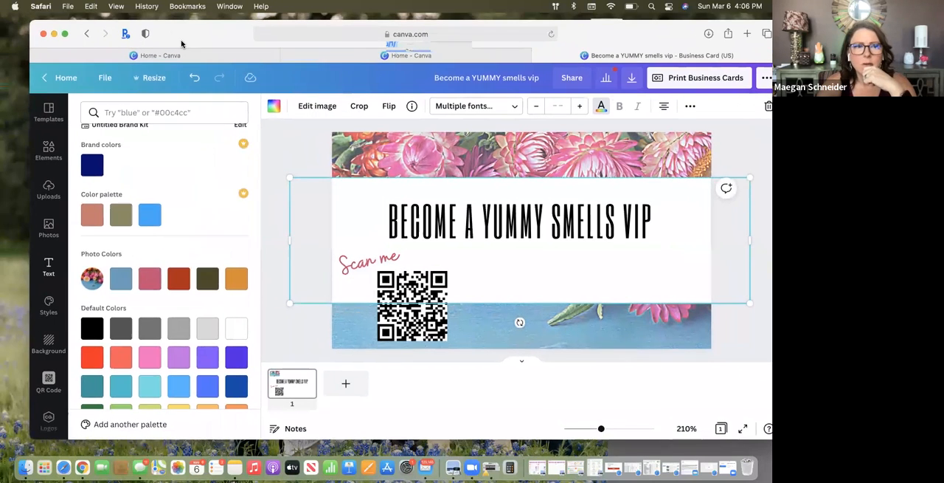
left_click(50, 151)
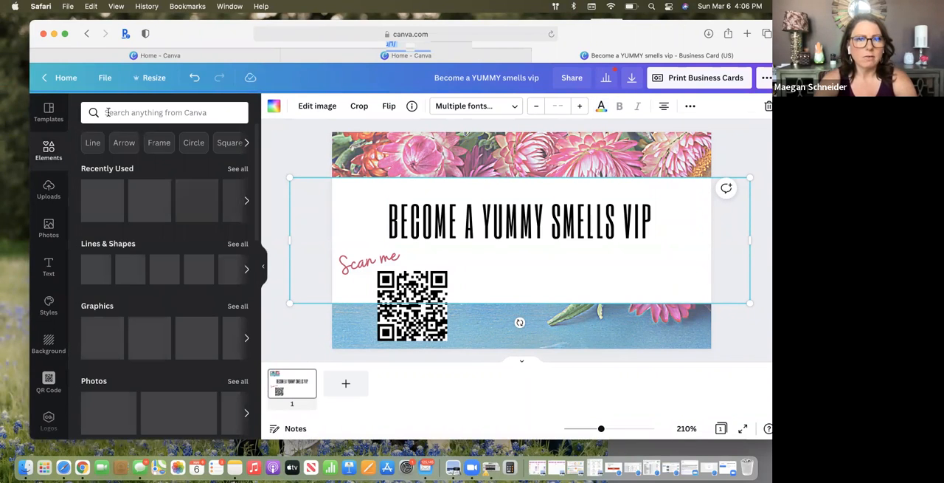
left_click(107, 113)
type("curved")
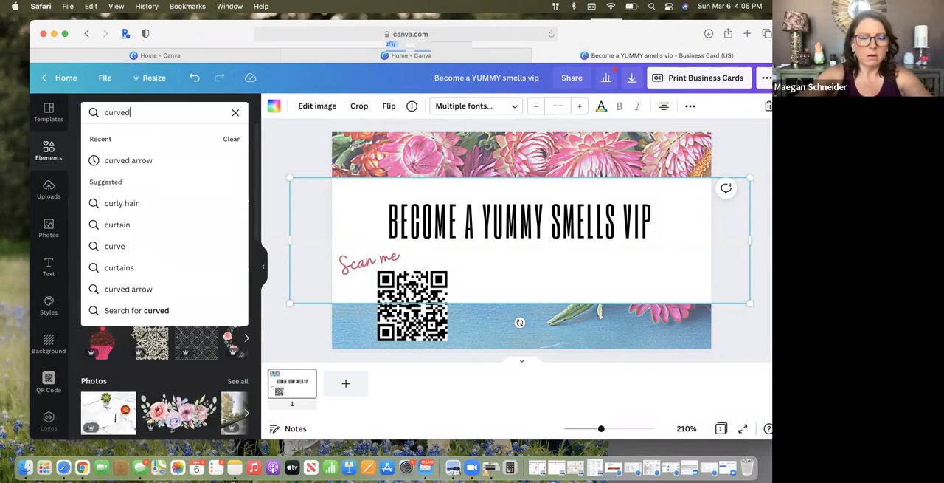
type(" arrow")
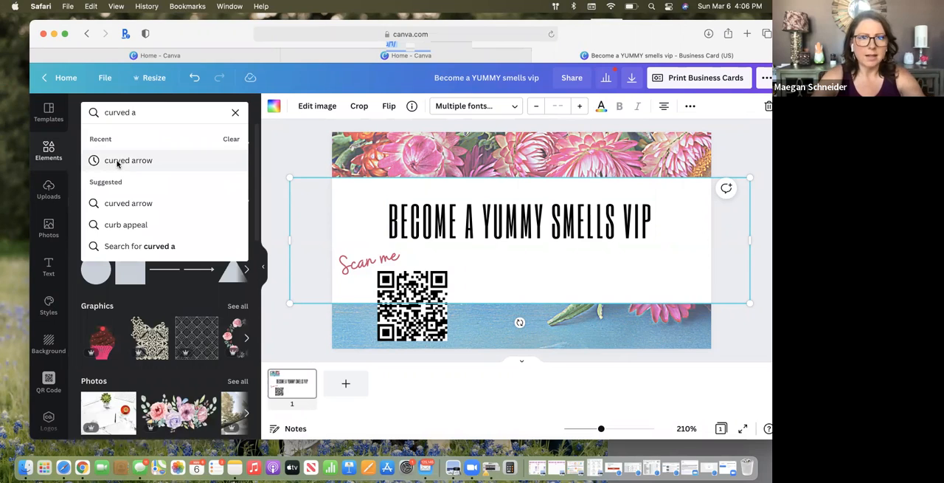
left_click(116, 162)
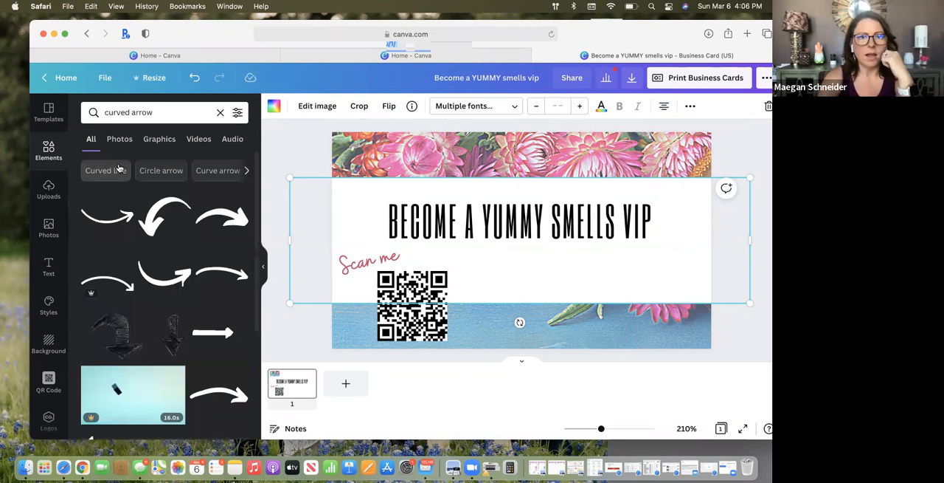
Try thin curved-arrow graphics from the results on the card and delete each one
left_click(230, 270)
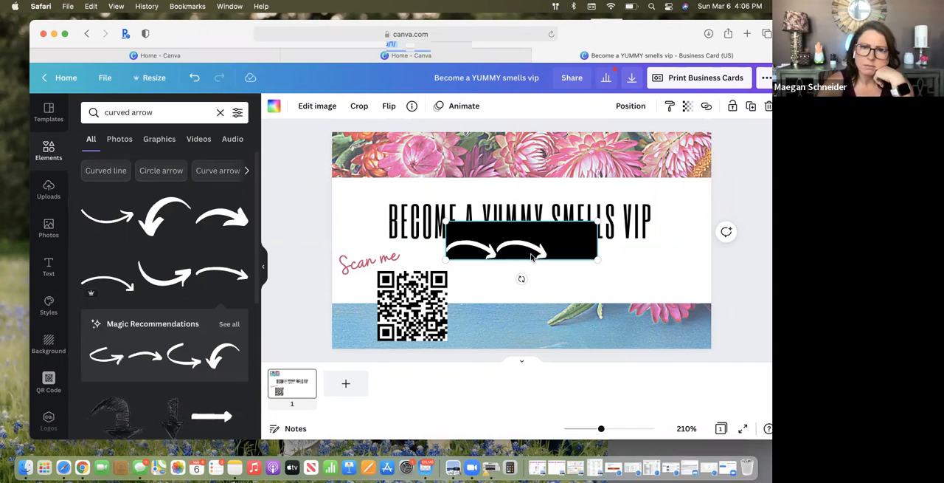
key("Delete")
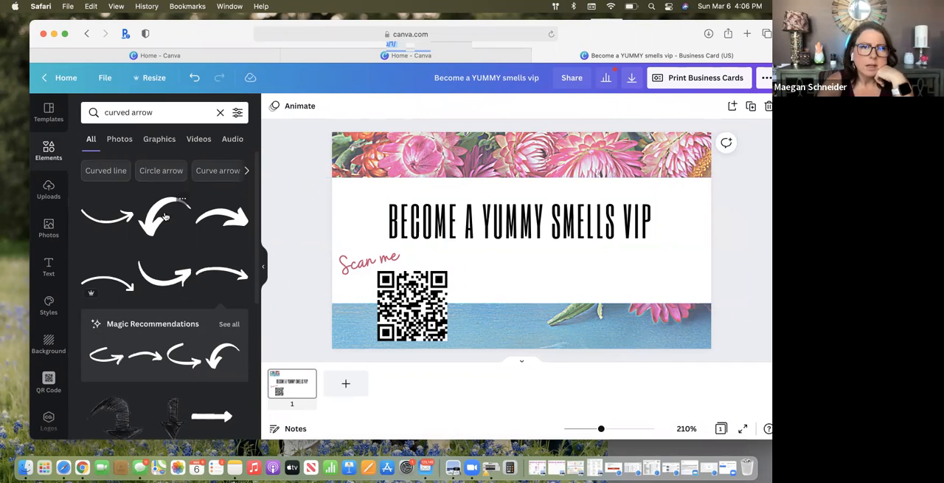
left_click(229, 265)
key("Delete")
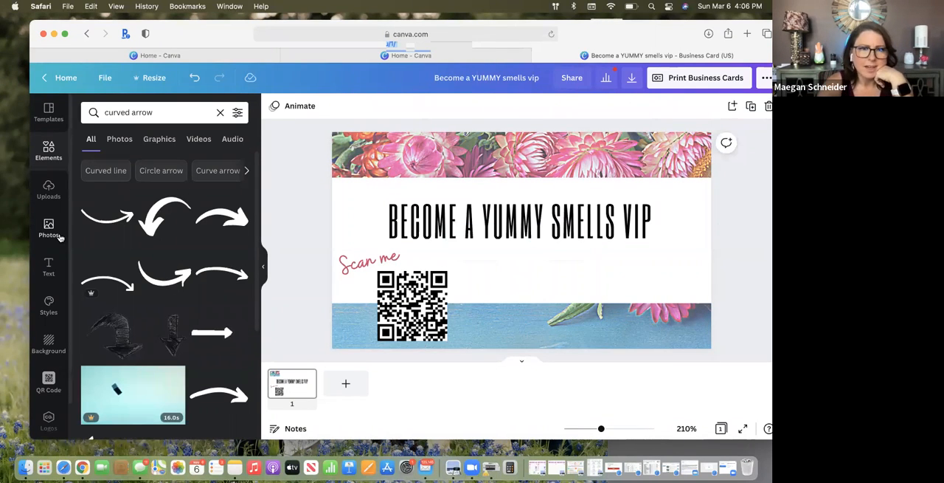
left_click(97, 221)
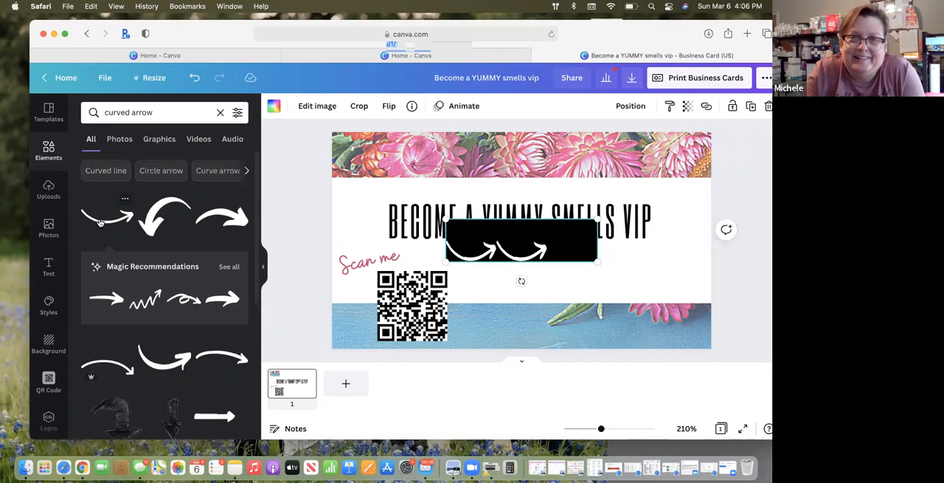
key("Delete")
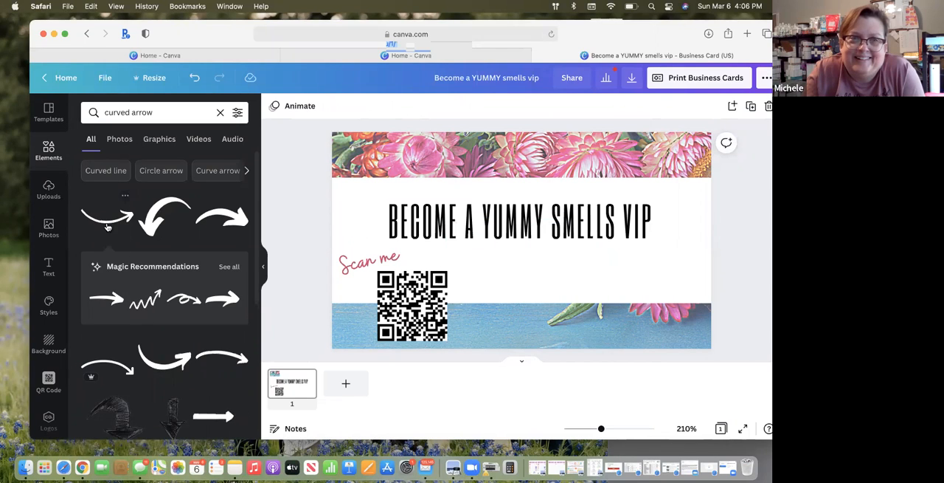
Add the white brush-style curved arrow from the suggested "Curved line" search and recolor it with the photo's blue
left_click(107, 171)
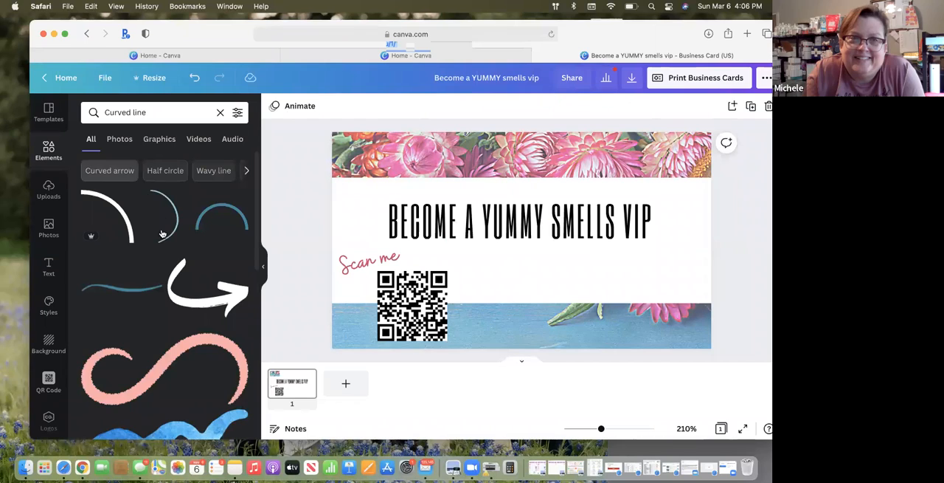
left_click(191, 310)
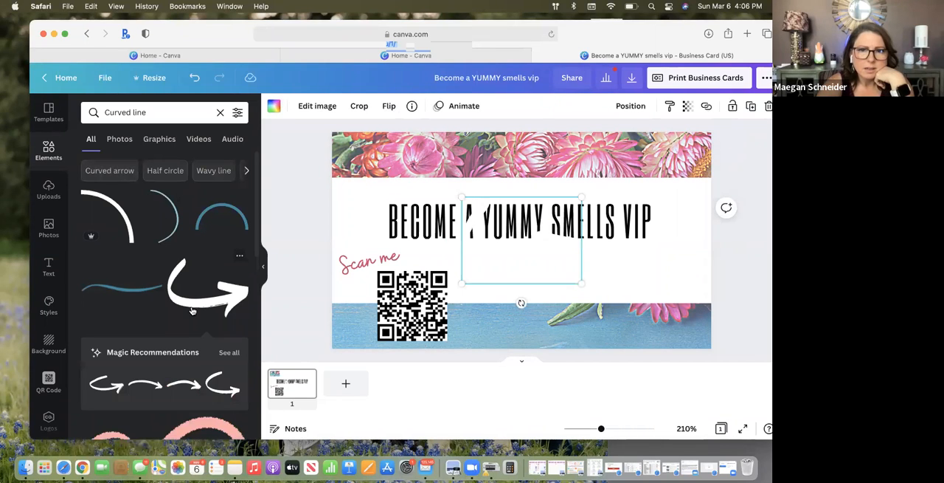
left_click(274, 107)
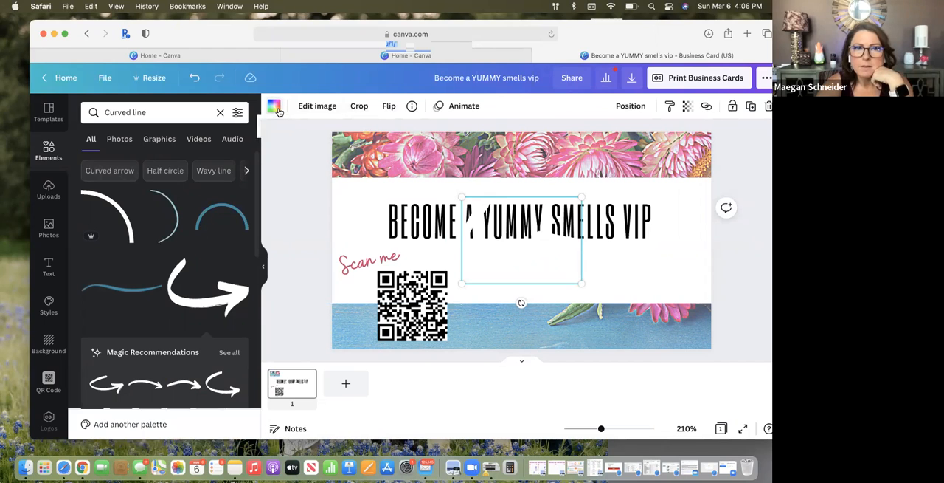
scroll(172, 348, "down", 1)
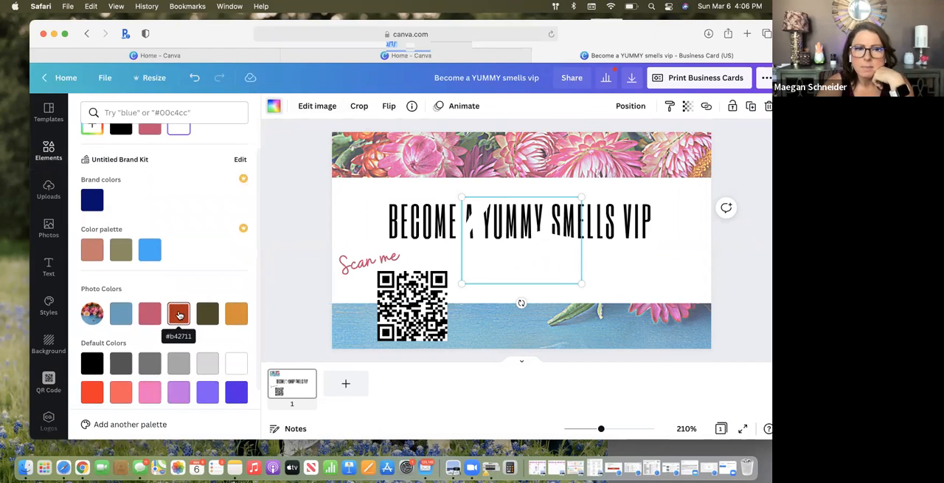
left_click(121, 316)
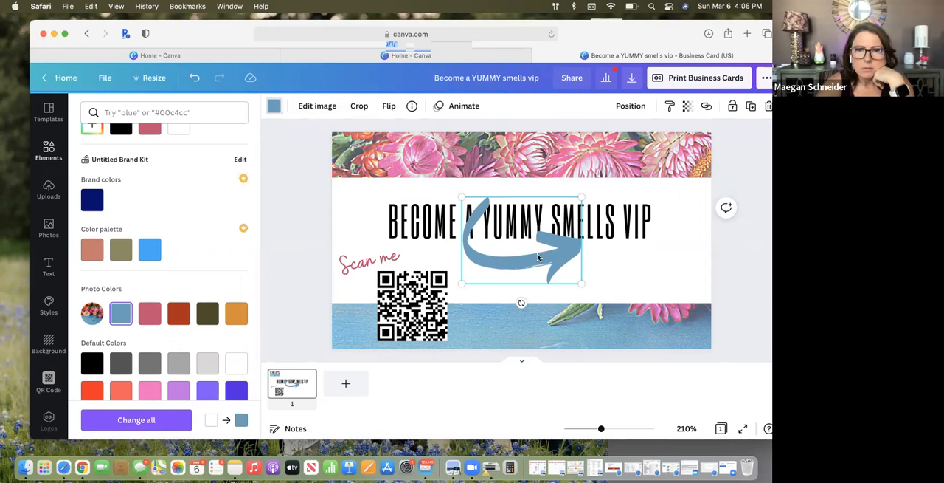
Shrink the curved arrow, place it below "Scan me" beside the QR code, and tilt it slightly
left_click_drag(581, 198, 360, 294)
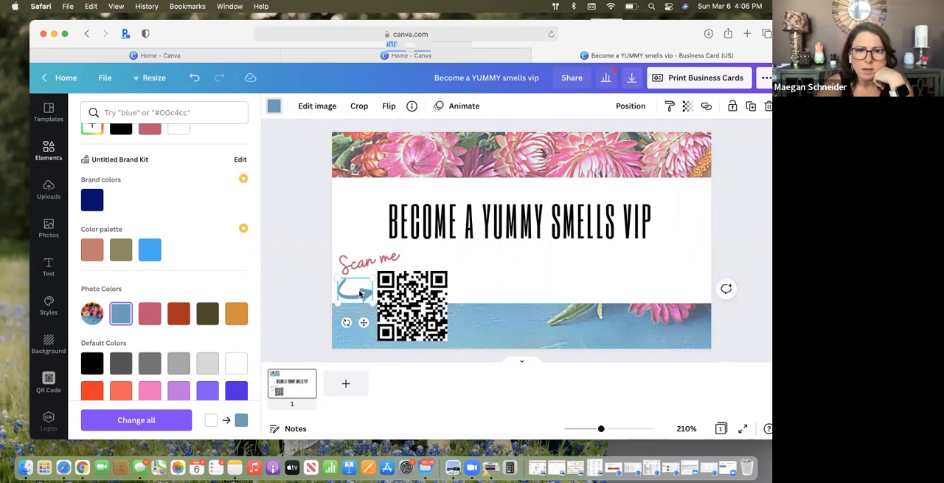
left_click_drag(346, 326, 353, 328)
left_click(415, 283)
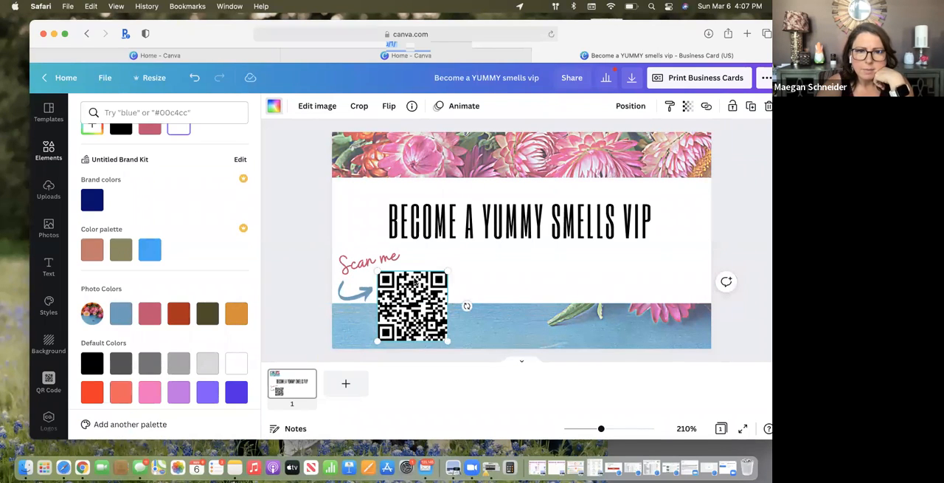
Try to arrange the arrow and "Scan me" at the QR code's upper-right corner, undoing the moves
left_click(354, 296)
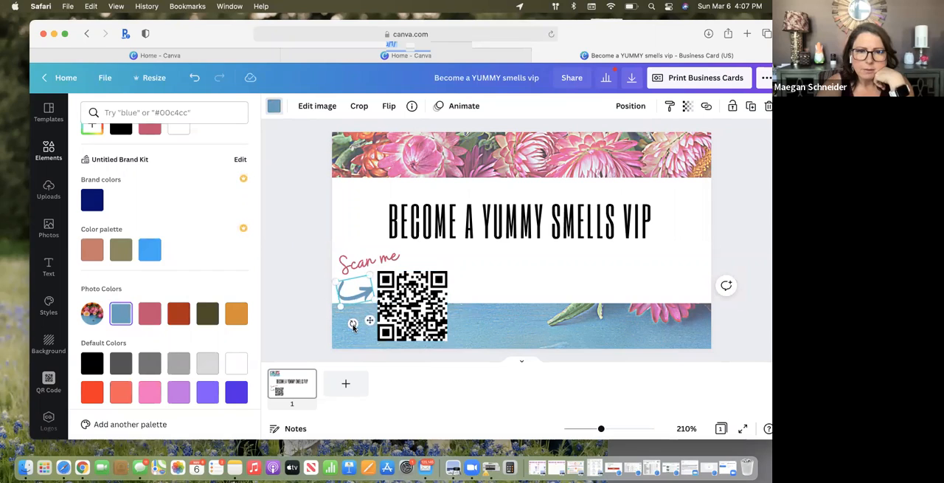
left_click_drag(353, 322, 446, 257)
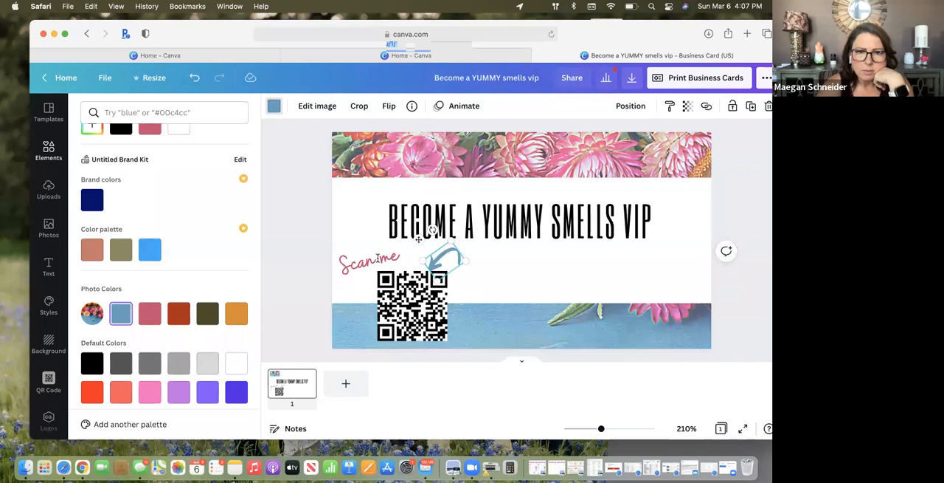
left_click(375, 259)
left_click_drag(372, 263, 487, 275)
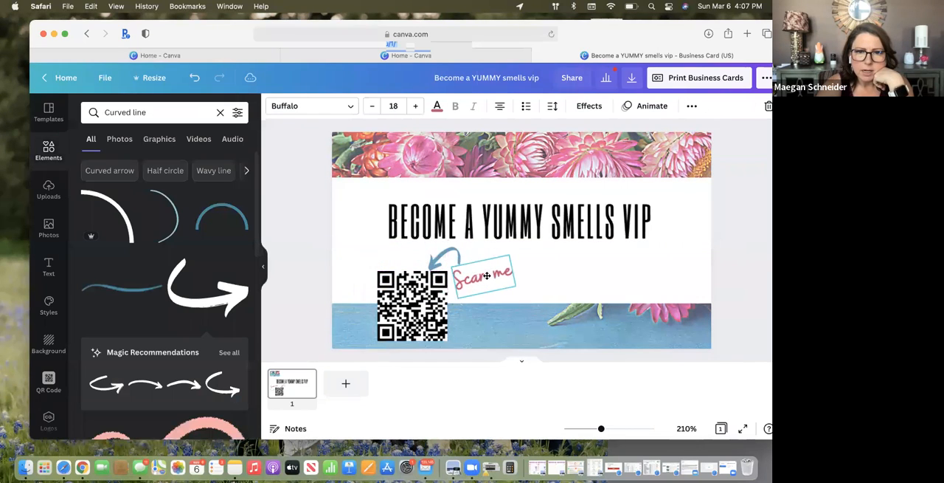
left_click(525, 307)
left_click_drag(491, 274, 397, 263)
left_click(196, 78)
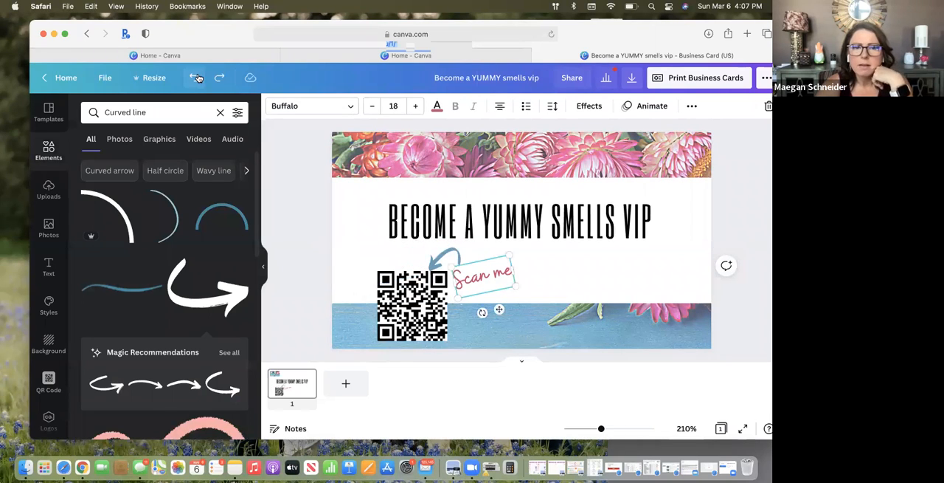
left_click(197, 77)
left_click(196, 77)
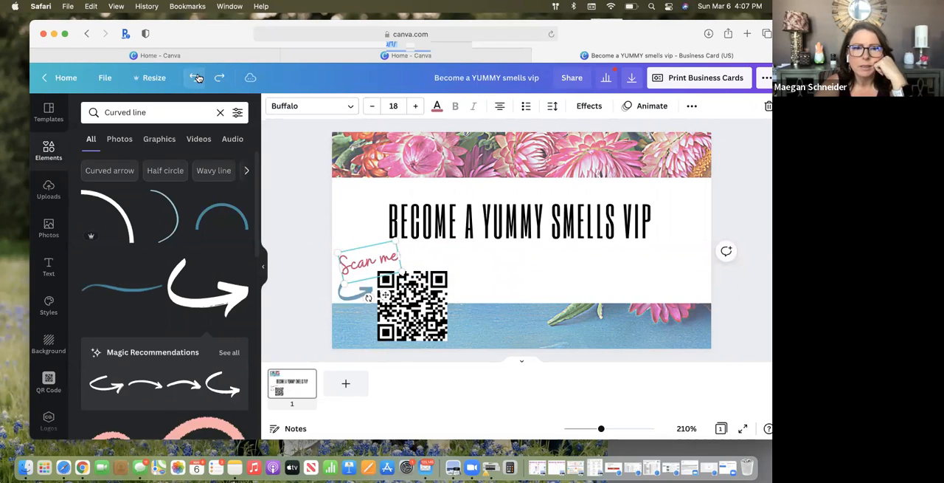
Recolor the curved arrow beside the QR code to black
left_click(480, 288)
left_click(340, 295)
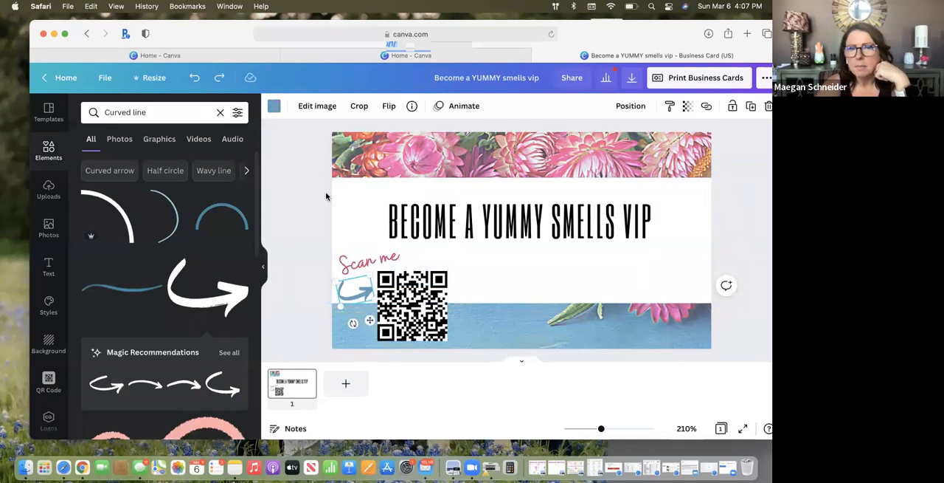
left_click(275, 109)
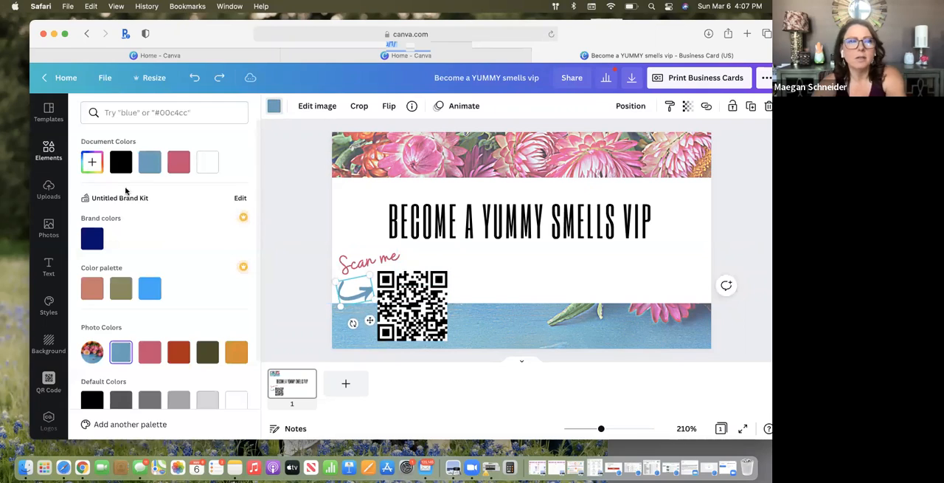
left_click(121, 161)
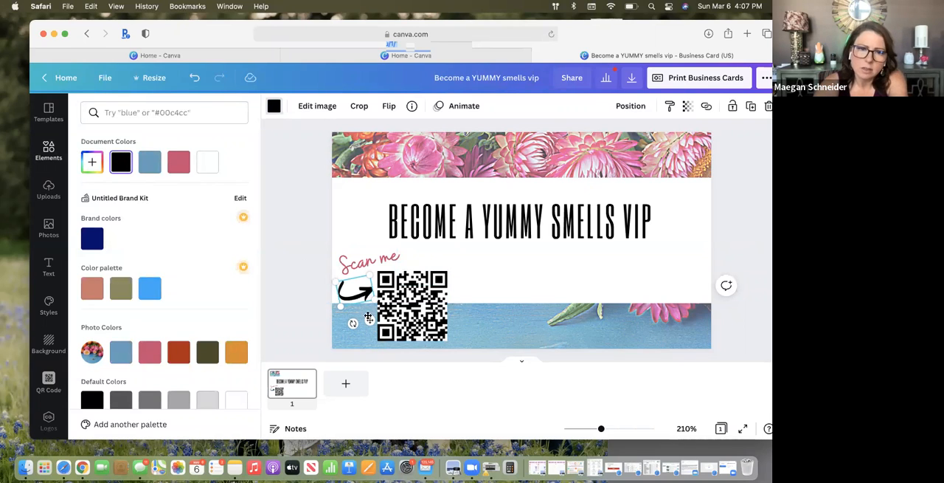
Reduce and rotate the black arrow, and center it between the "Scan me" text and the QR code
left_click_drag(375, 299, 336, 317)
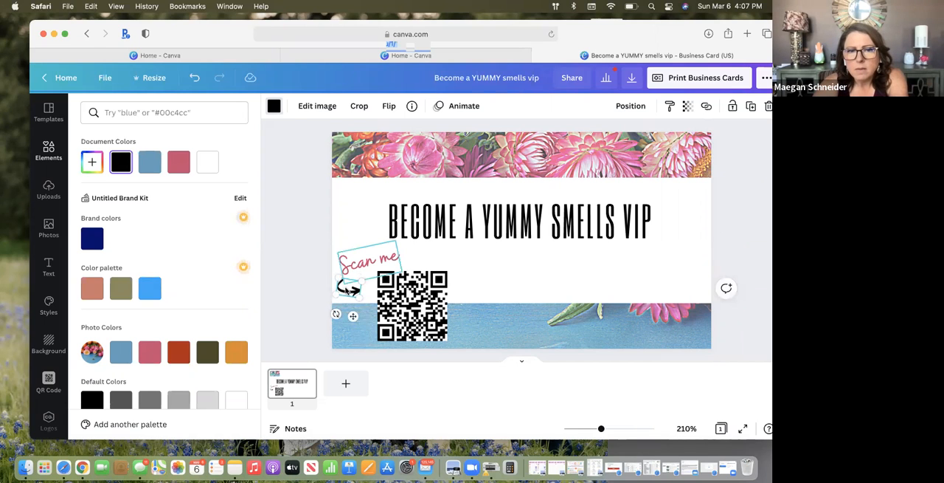
left_click(347, 290)
left_click(353, 293)
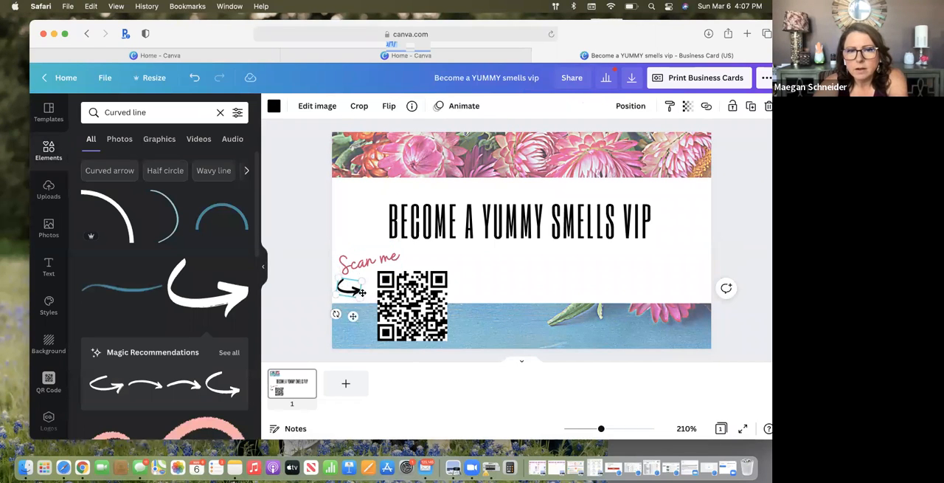
left_click(314, 220)
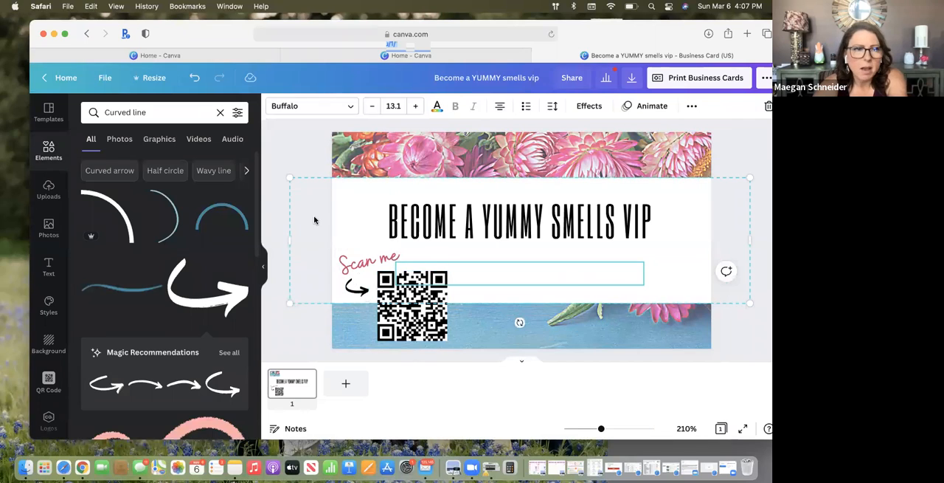
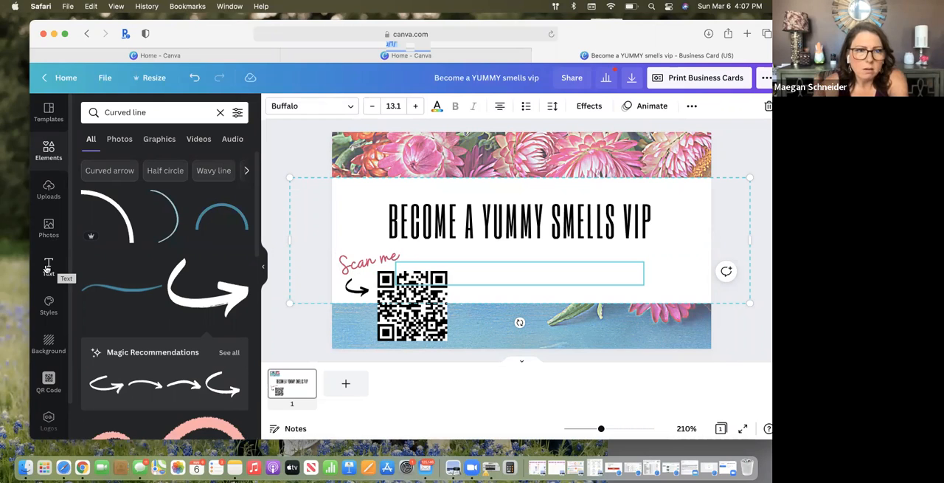
Add a subheading text box and place it beside the QR code, under the "BECOME A YUMMY SMELLS VIP" headline
left_click(47, 270)
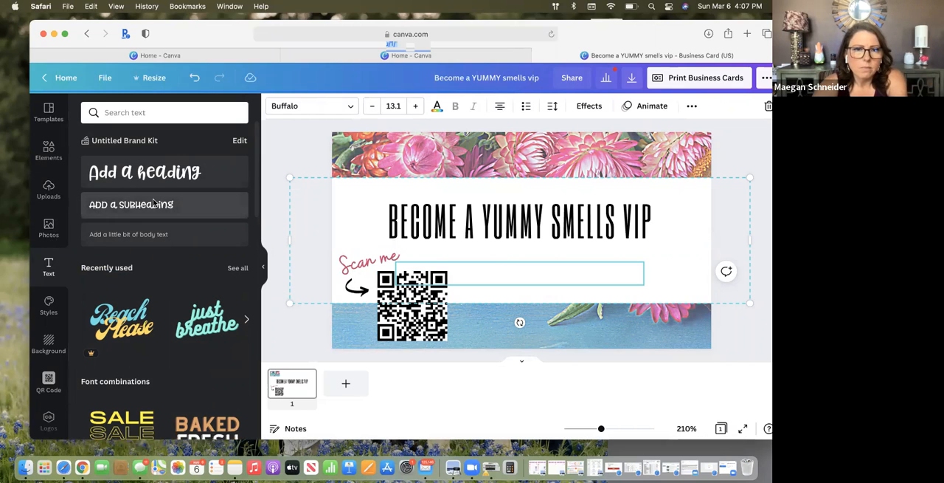
left_click_drag(448, 276, 504, 234)
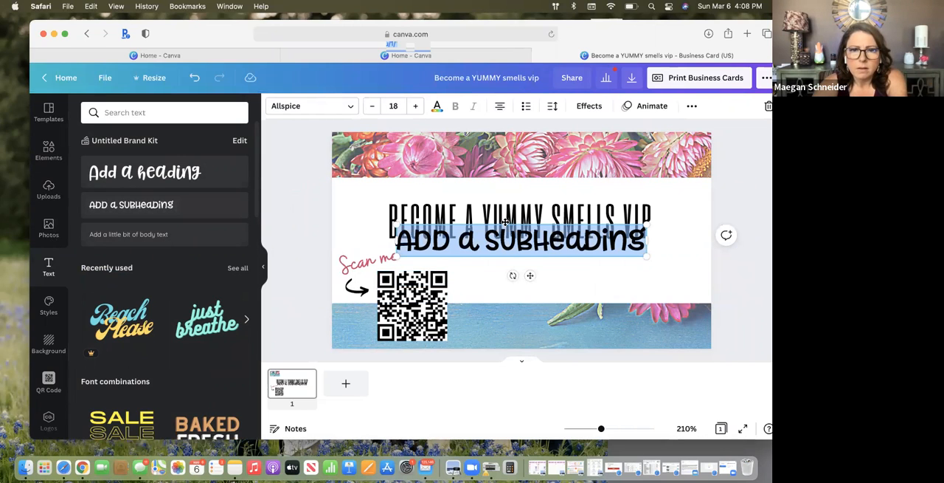
left_click_drag(544, 256, 558, 282)
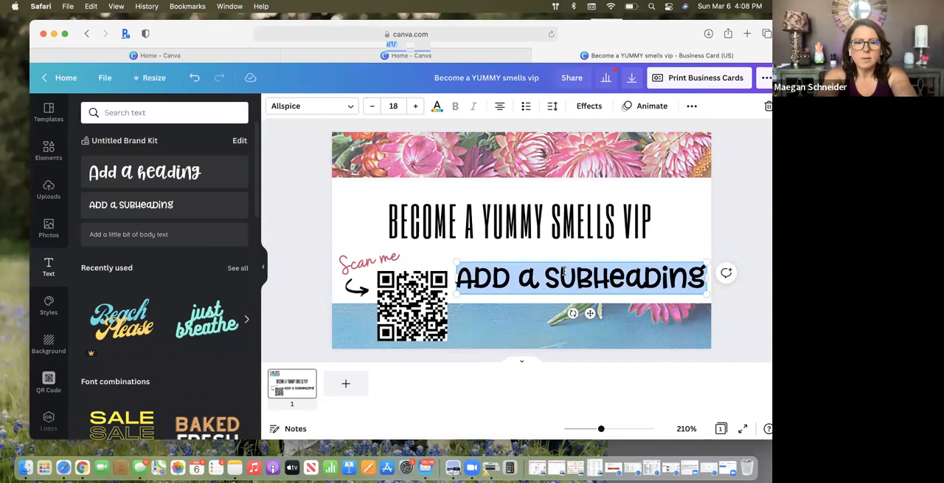
type("E")
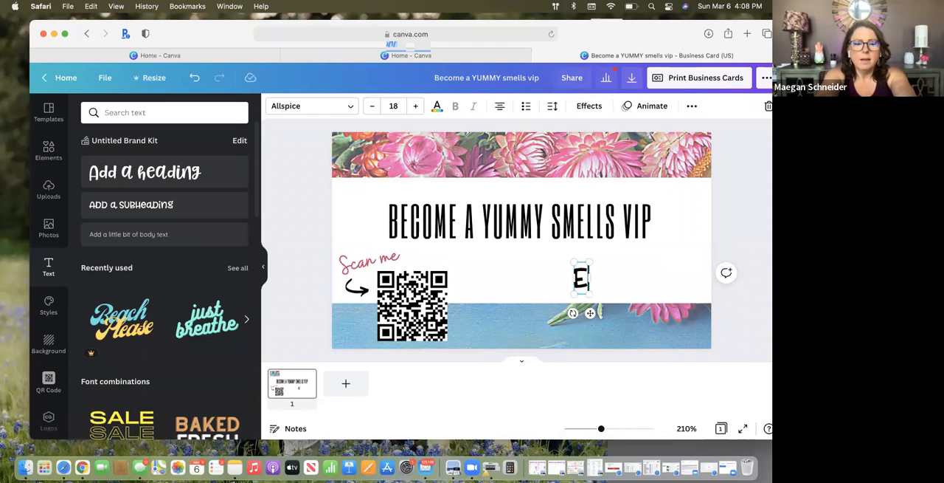
type("nter")
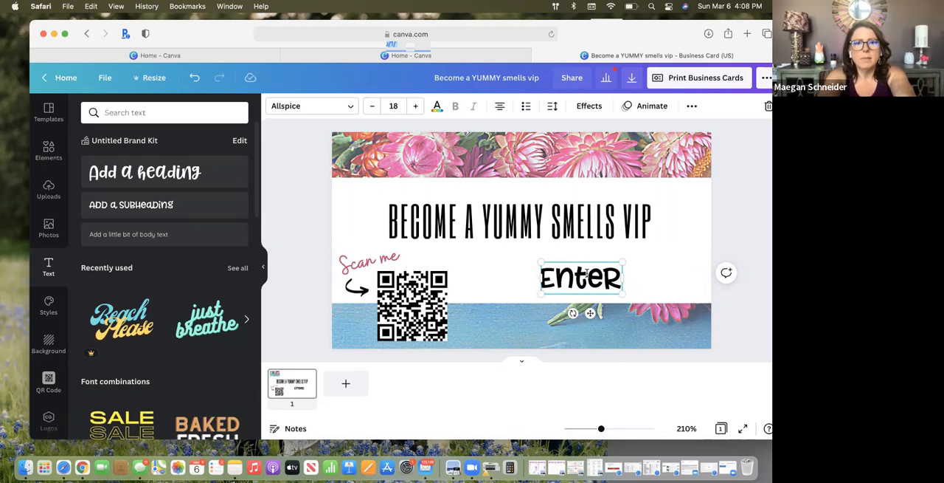
key("BackSpace")
key("BackSpace")
key("BackSpace")
key("BackSpace")
key("BackSpace")
Enter "scan - enter - win!" as the text of the new subheading beside the QR code
type("scan")
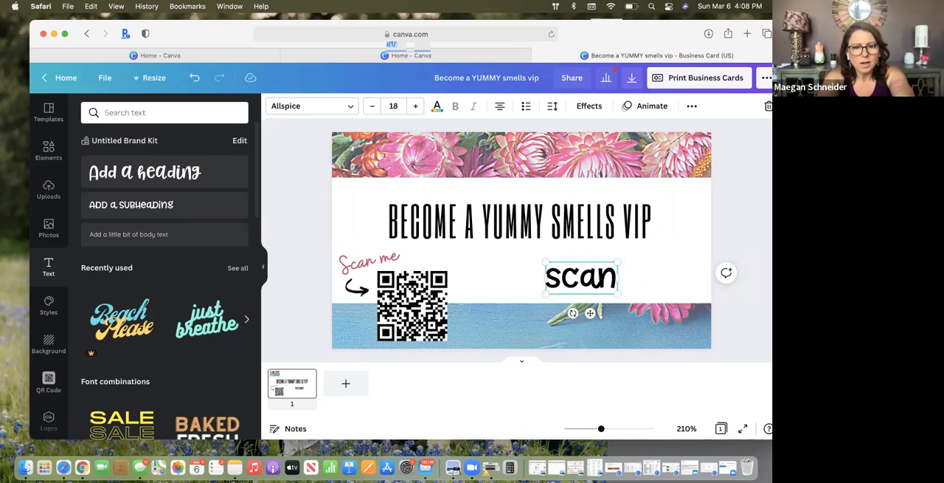
type(" - ")
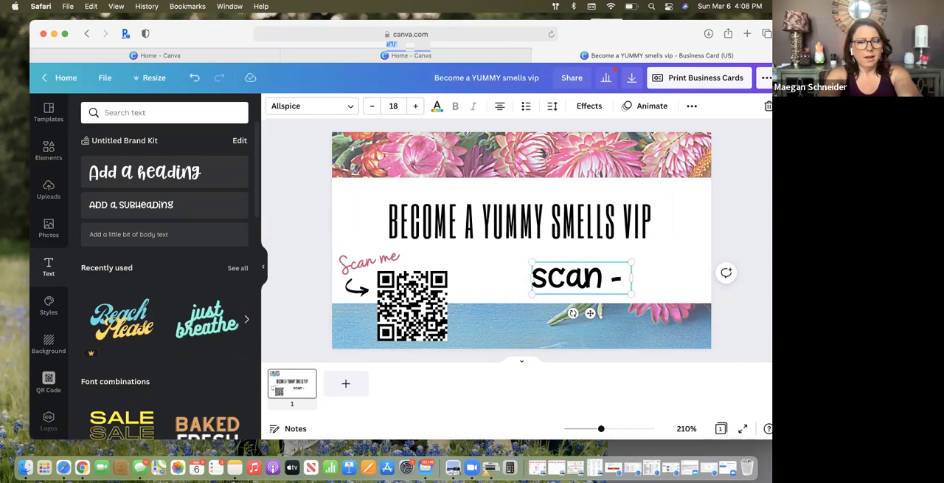
type("enter")
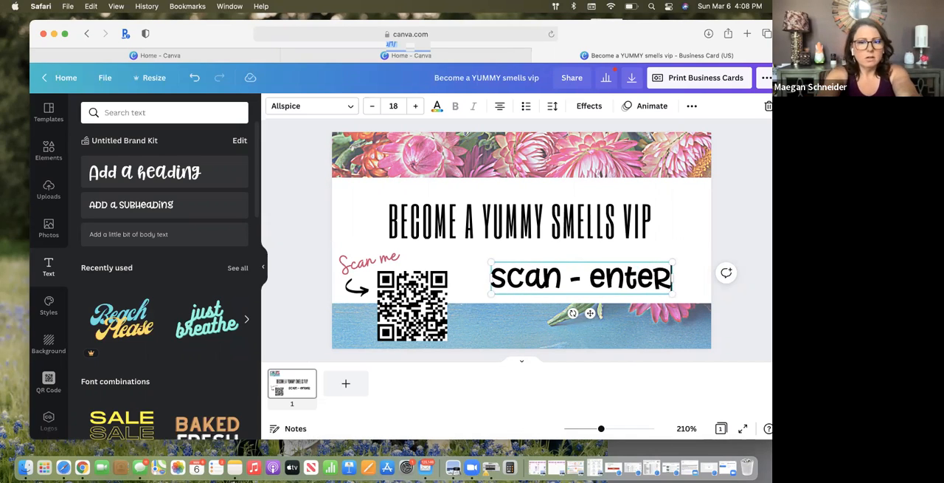
type(" - w")
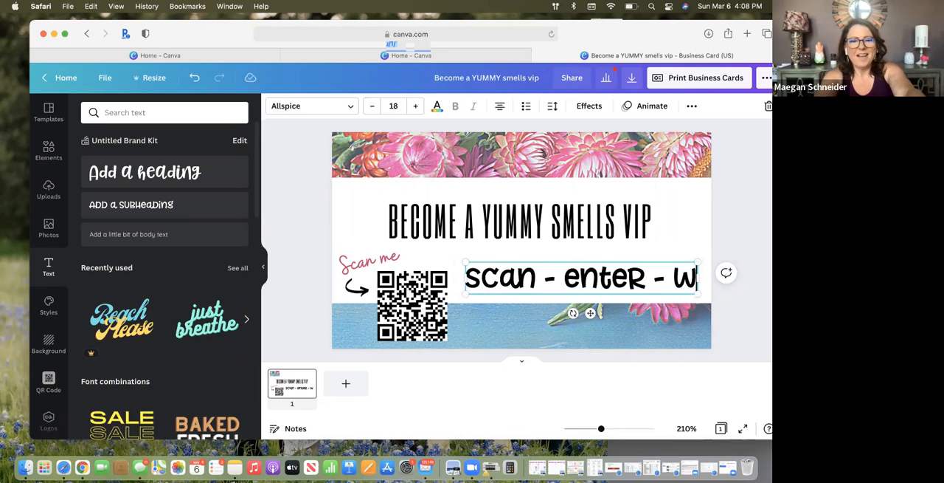
type("in!")
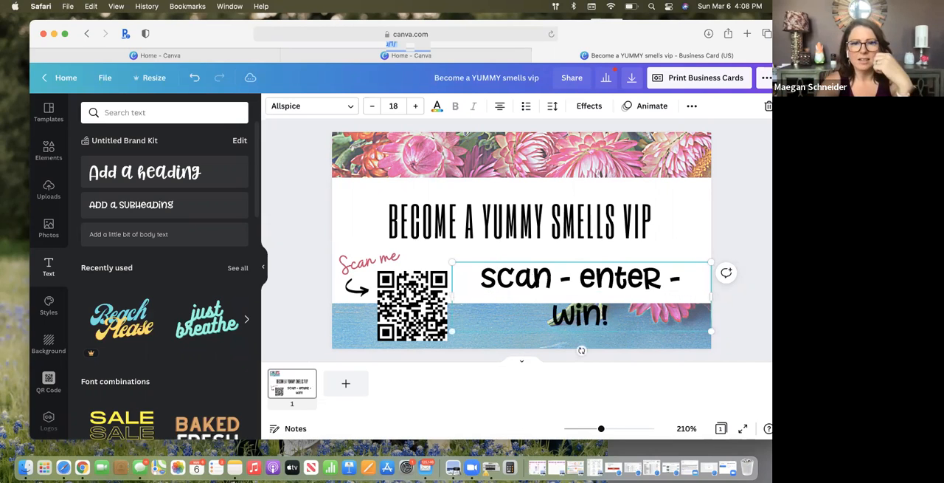
Set the font of the "scan - enter - win!" text to Buffalo
left_click_drag(476, 274, 614, 318)
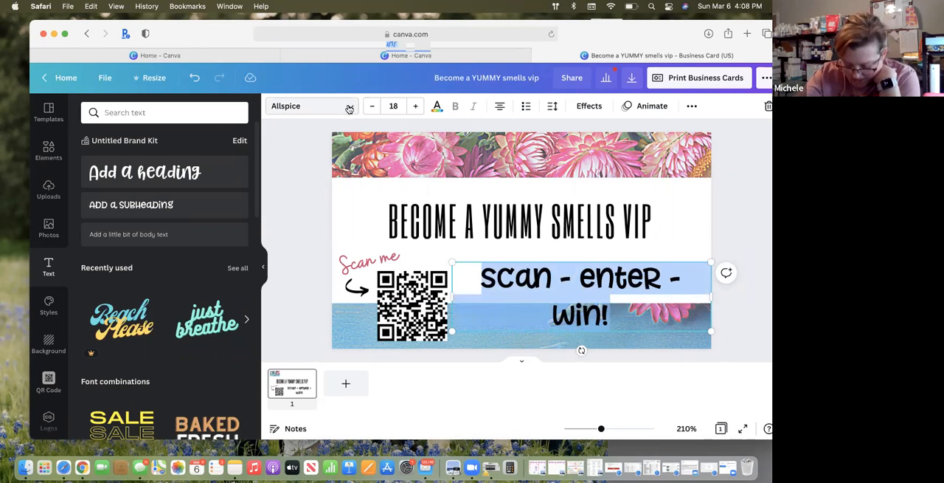
left_click(349, 109)
scroll(130, 142, "up", 15)
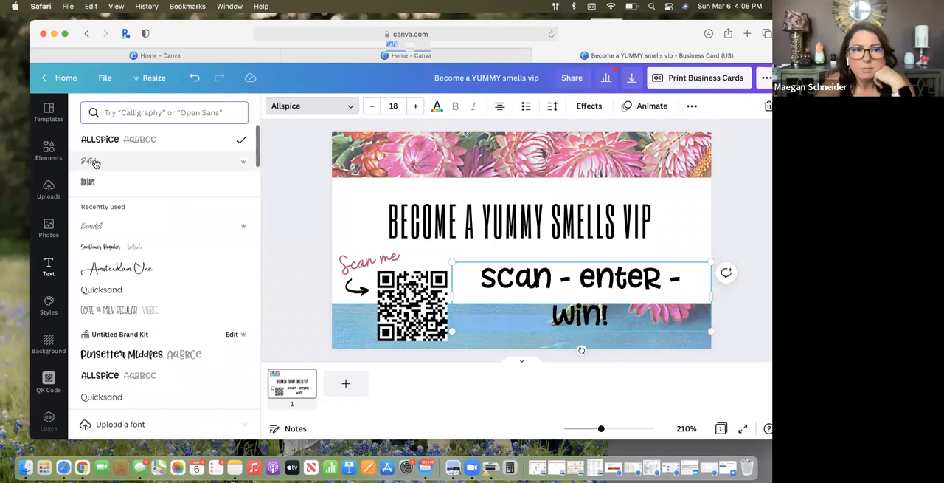
left_click(99, 160)
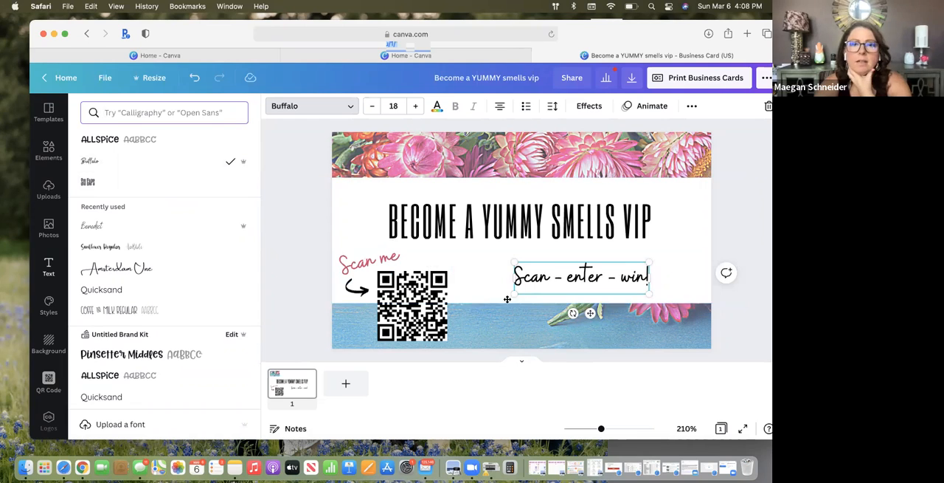
Capitalize "Enter" and "Win" so the tagline reads "Scan - Enter - Win!"
left_click(574, 276)
key("BackSpace")
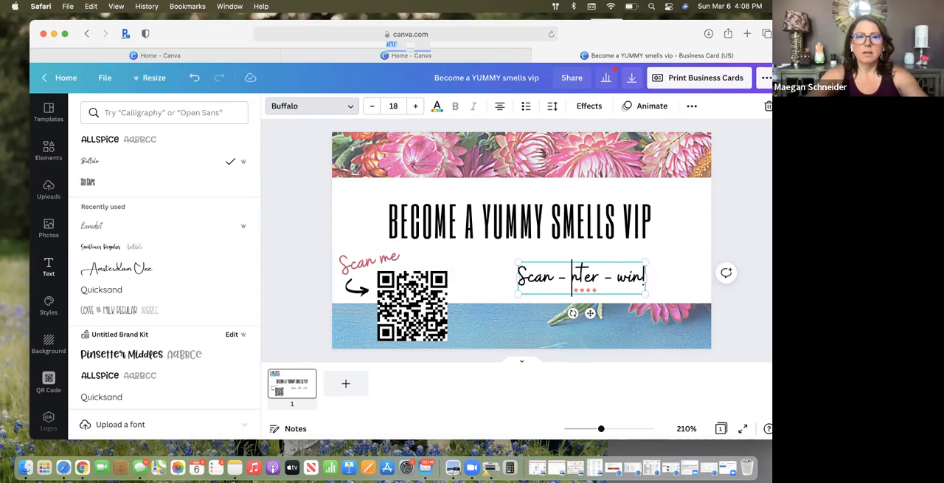
type("E")
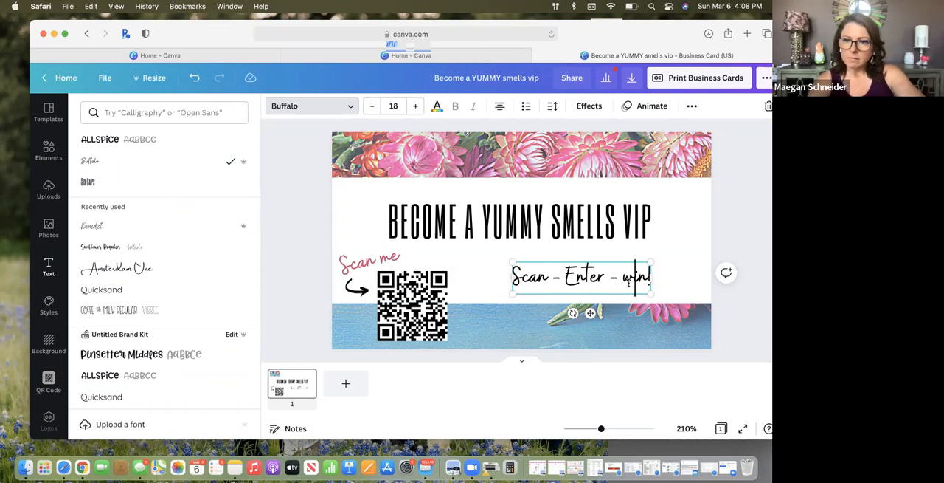
key("Delete")
type("W")
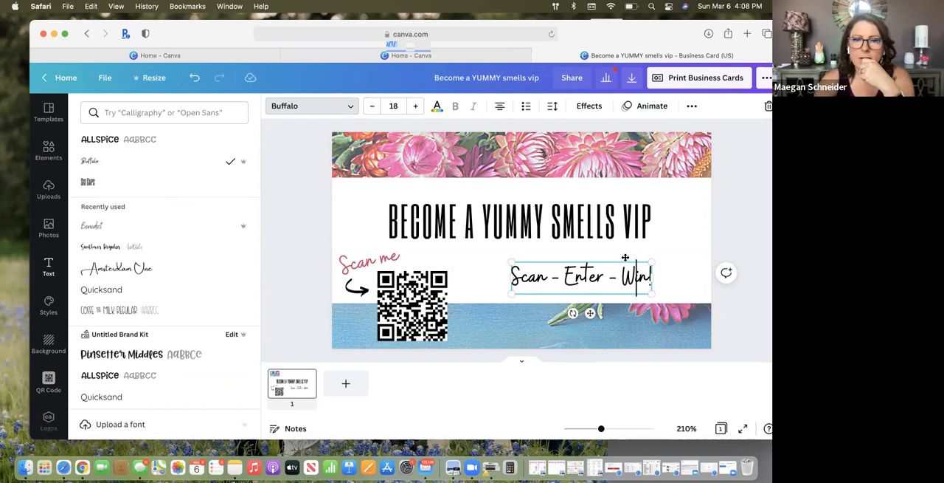
Move the "Scan - Enter - Win!" text down to the lower edge of the white band and deselect it
left_click_drag(625, 257, 627, 251)
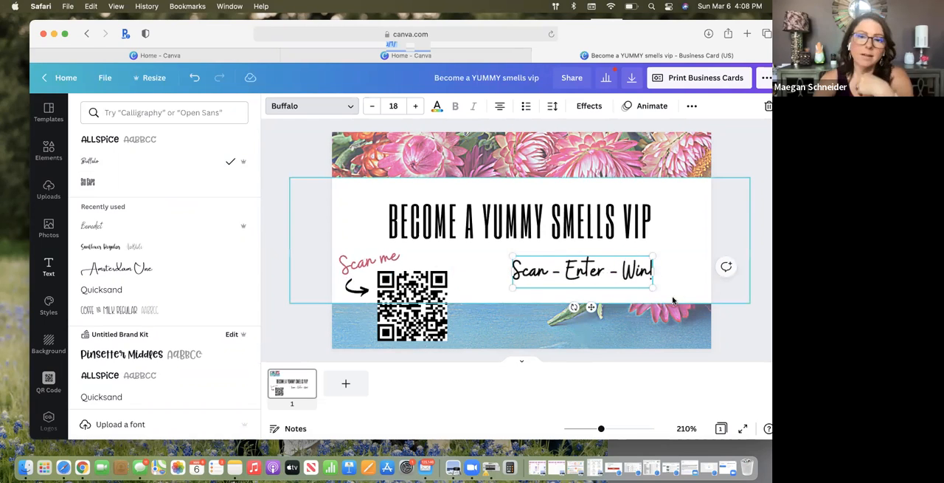
left_click_drag(576, 254, 569, 284)
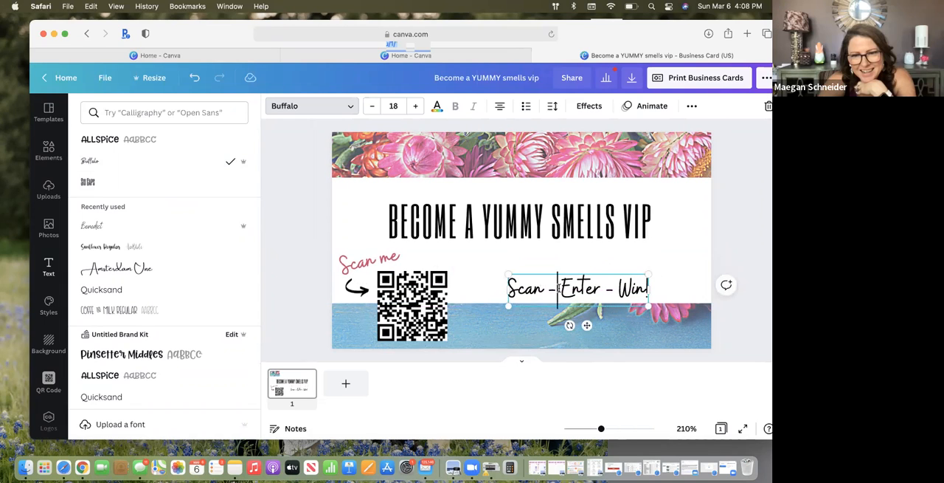
triple_click(560, 288)
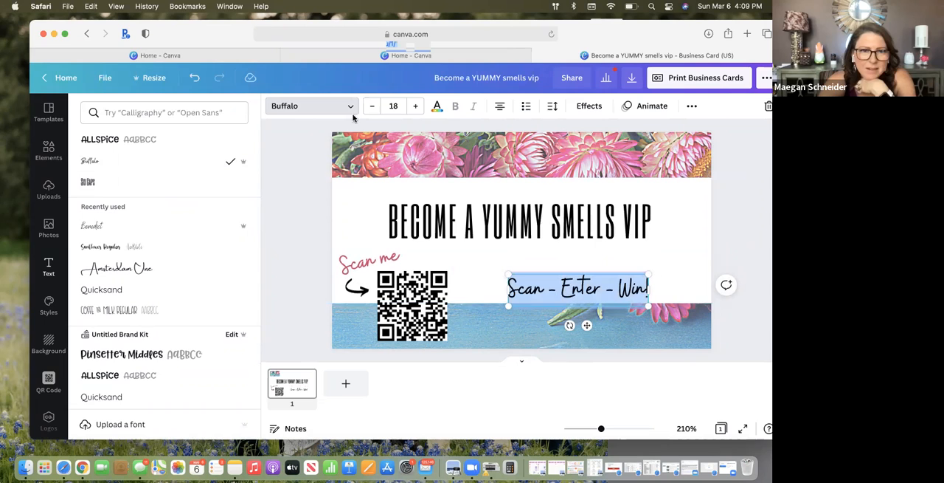
left_click(652, 265)
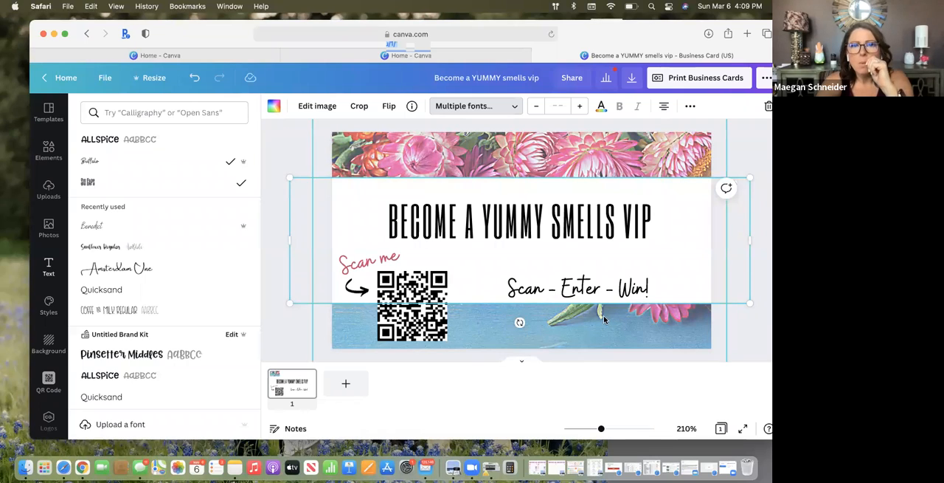
left_click(298, 147)
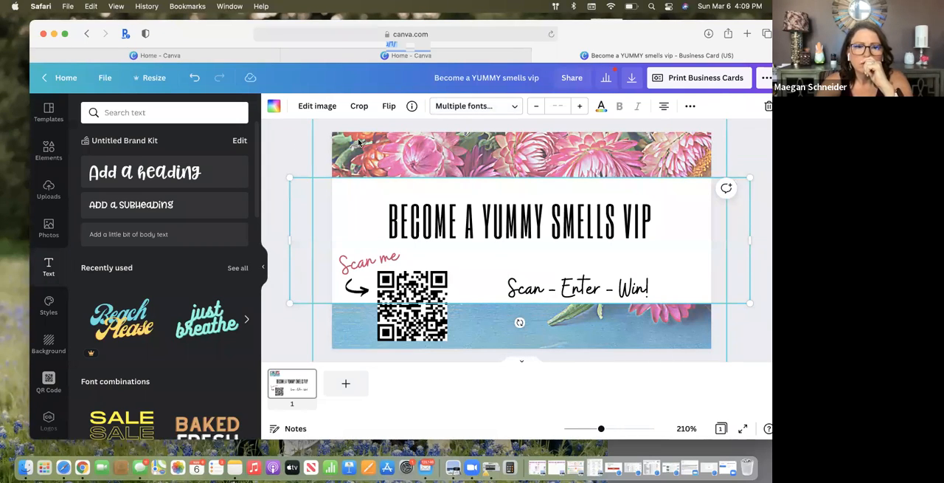
Add a blank page to the business card design and duplicate the finished card page
left_click(347, 384)
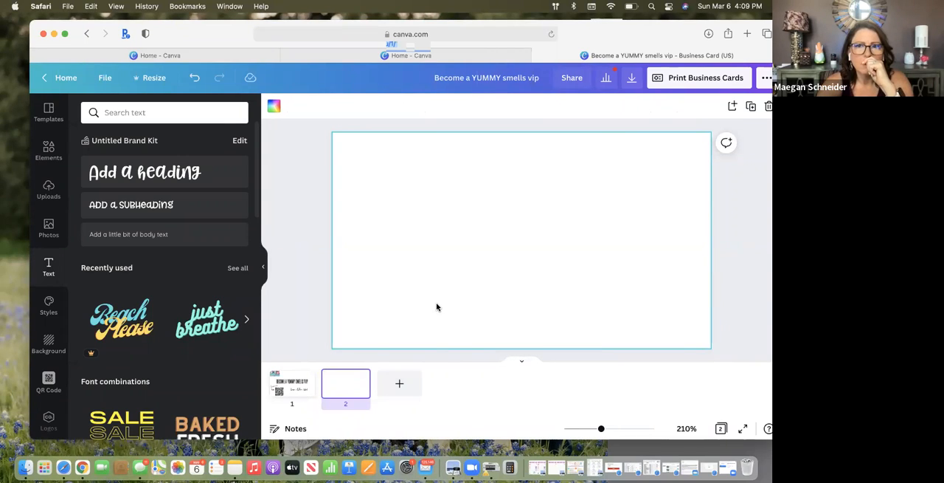
scroll(620, 140, "up", 2)
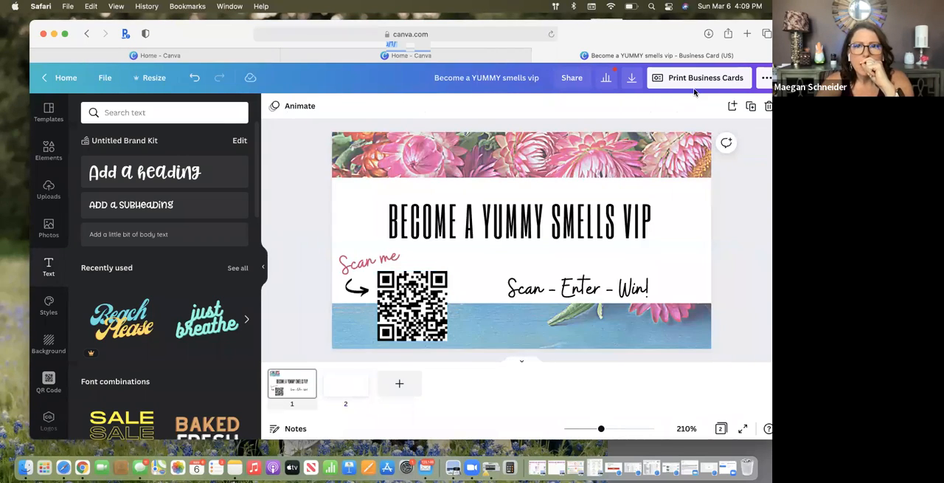
left_click(751, 107)
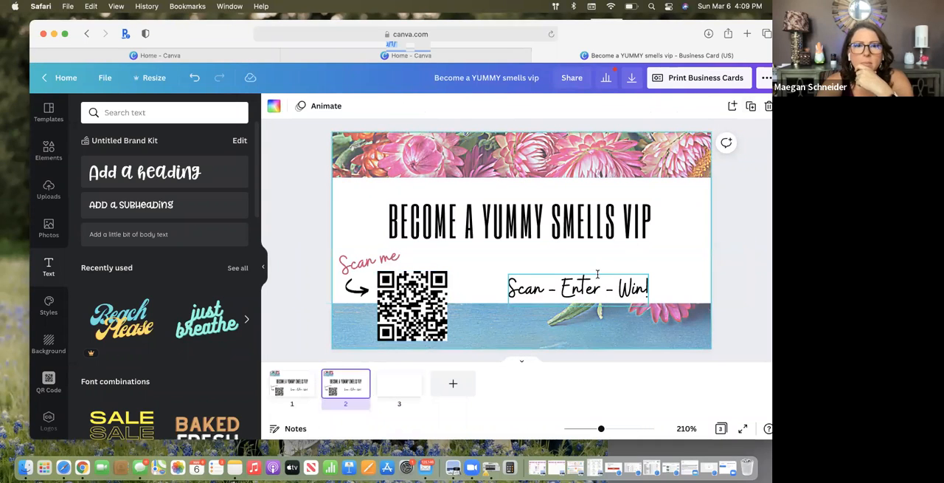
Compare the original card page, its duplicate and the blank page, including the duplicate's page options and headline
scroll(552, 265, "down", 2)
scroll(551, 265, "up", 2)
scroll(552, 267, "down", 2)
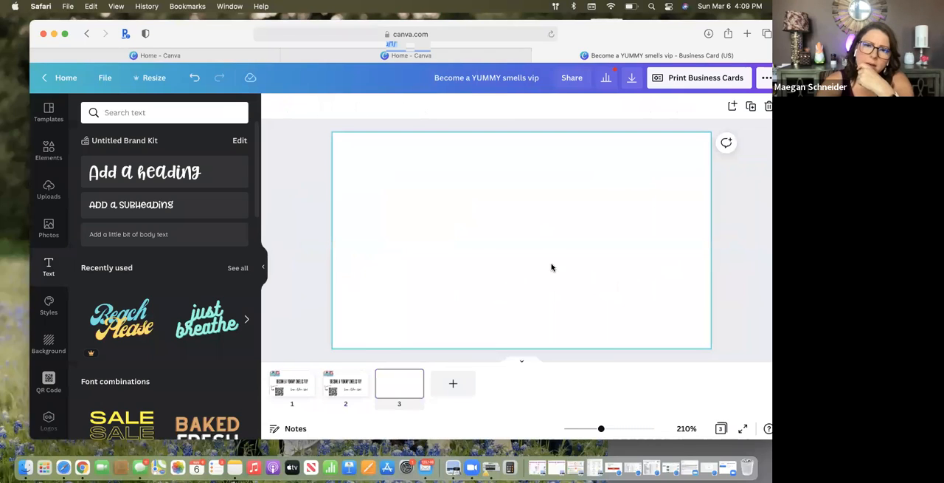
scroll(551, 267, "up", 4)
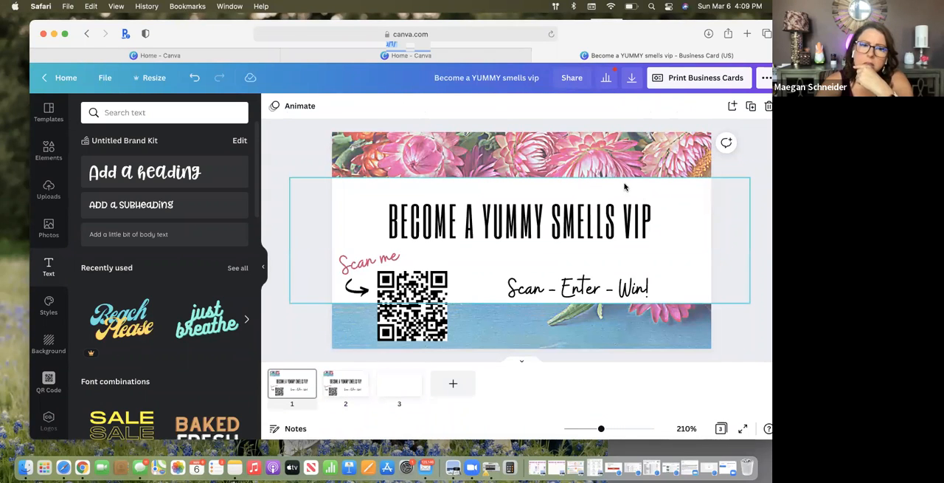
left_click(403, 384)
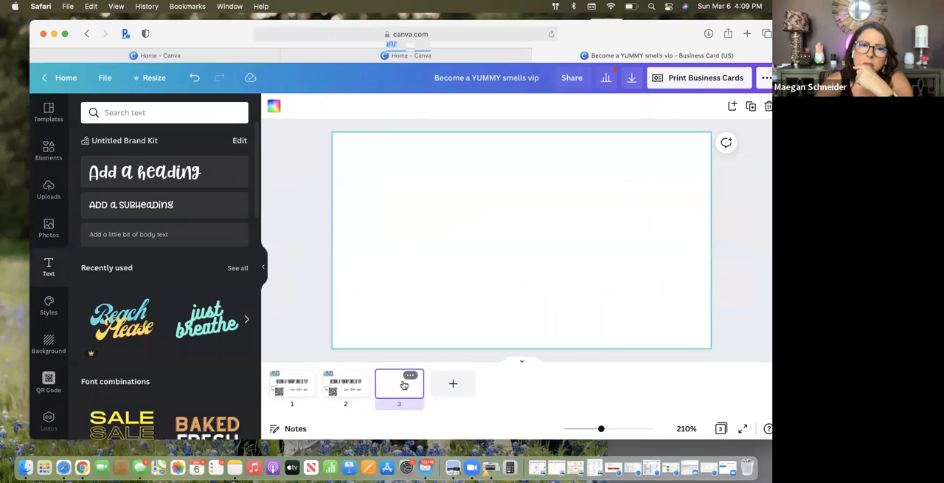
left_click(294, 384)
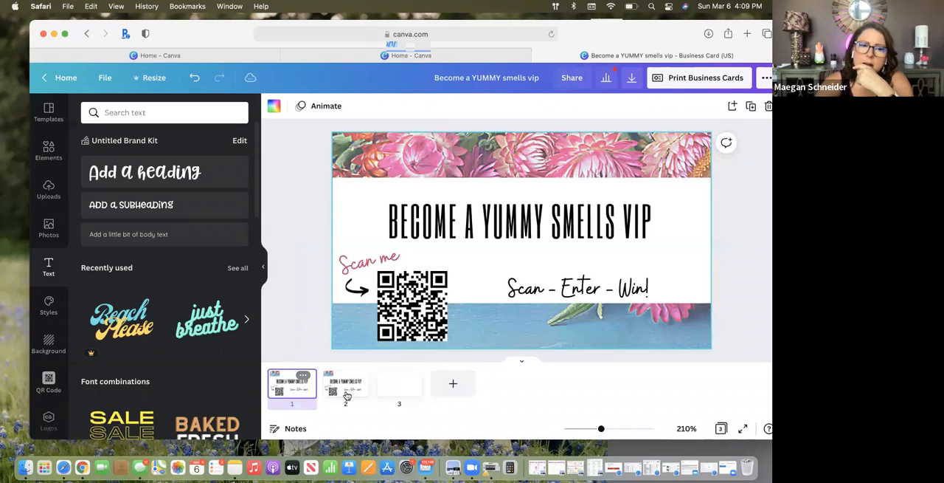
left_click(347, 394)
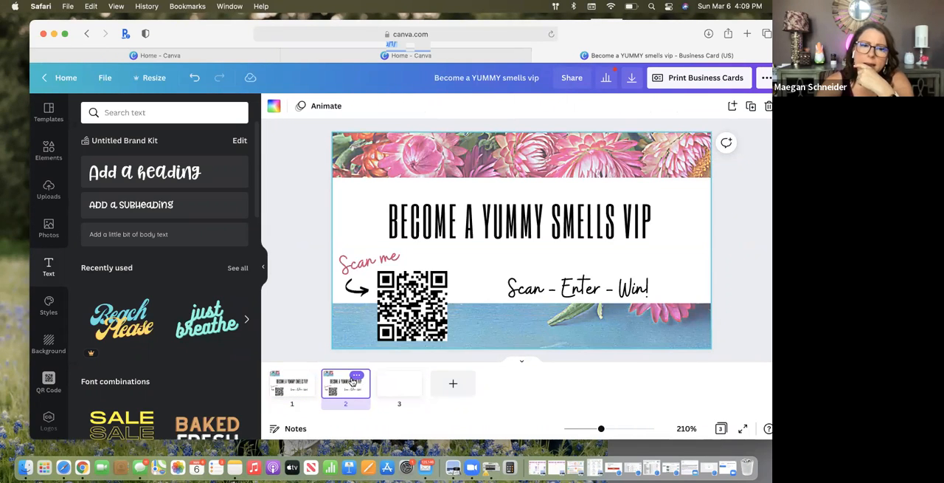
left_click(355, 376)
left_click(531, 381)
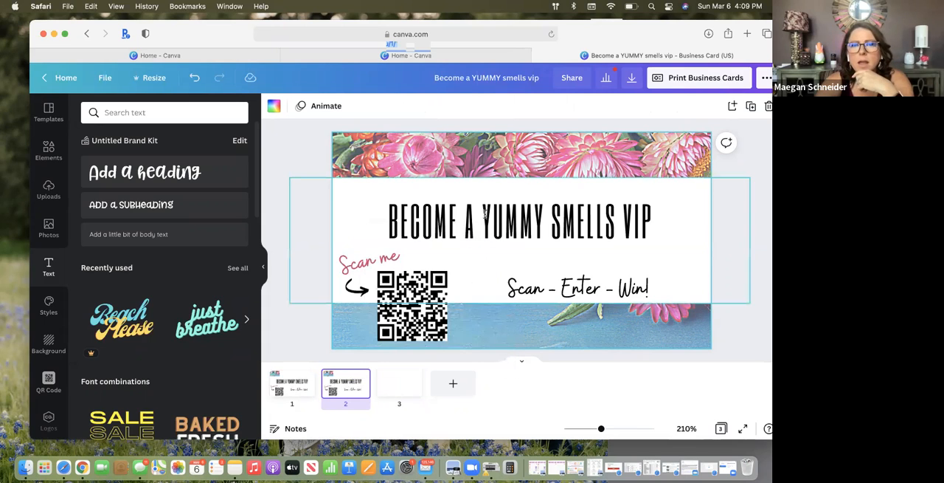
left_click(478, 167)
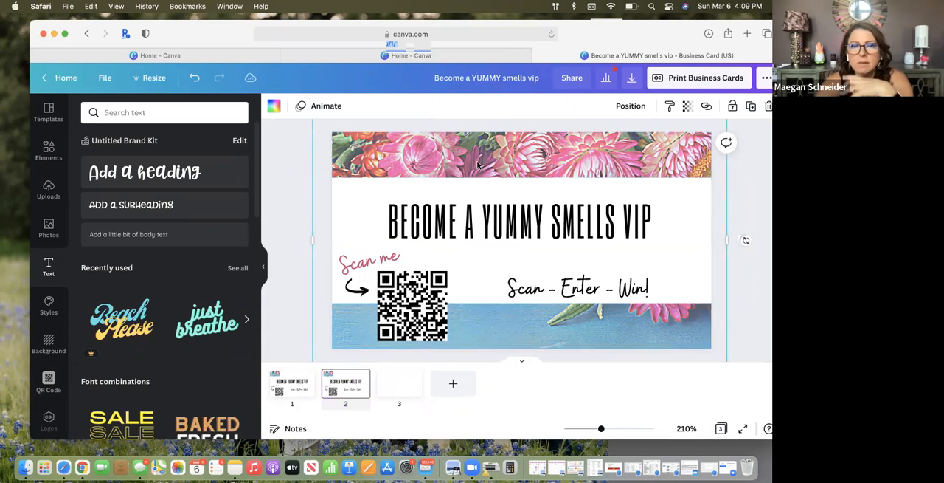
double_click(481, 215)
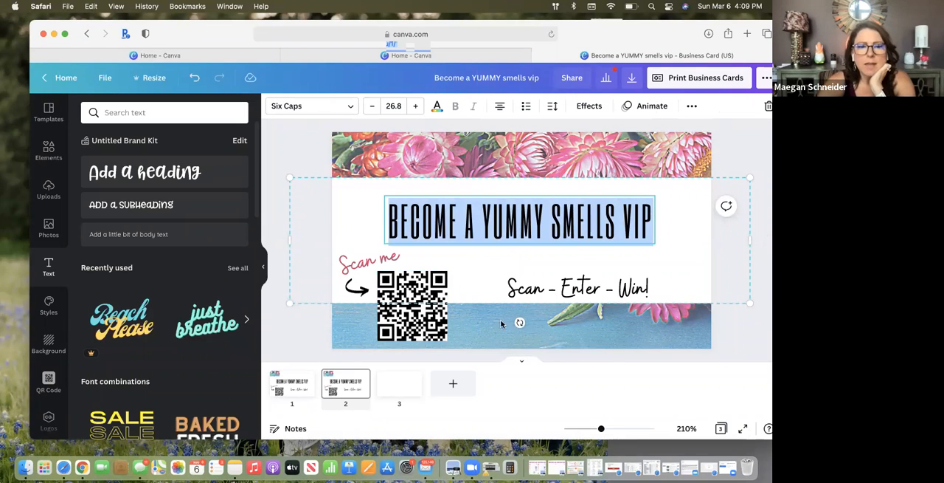
left_click(292, 383)
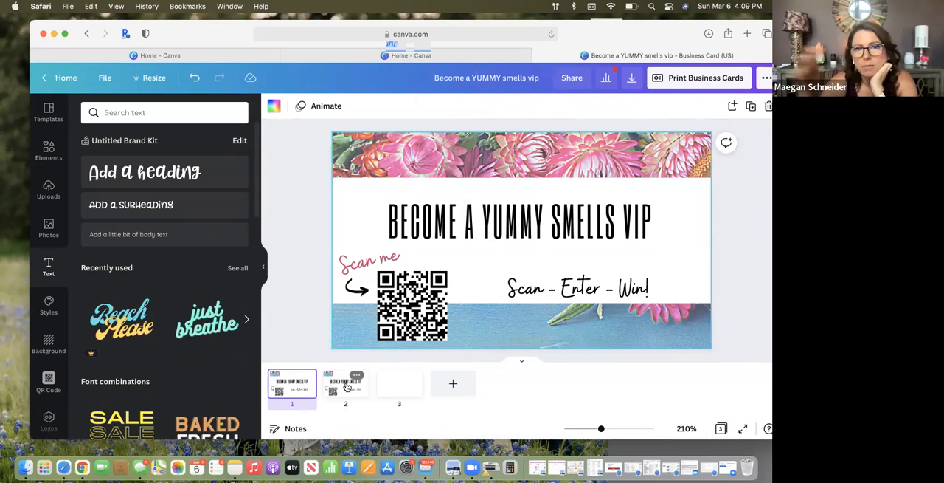
Leave the business card design and open the "A magical night of mystery" invitation from the recent designs
left_click(66, 77)
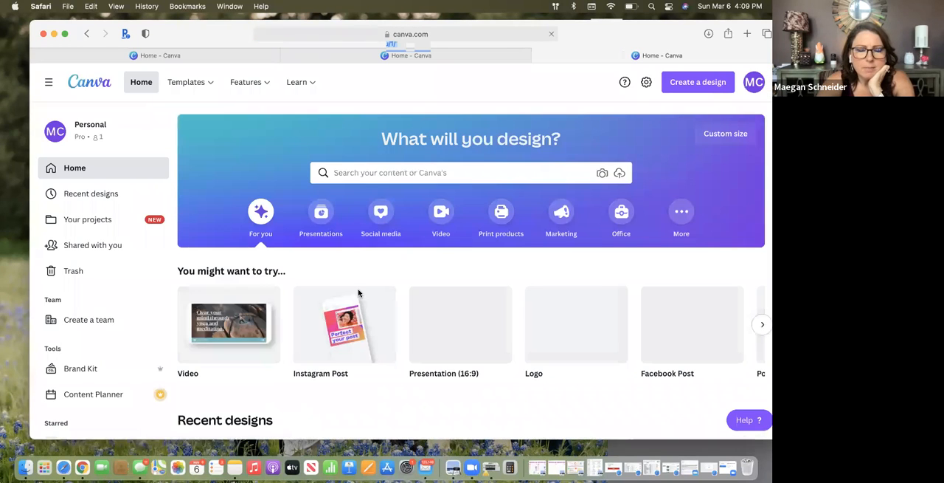
scroll(359, 293, "down", 3)
scroll(358, 293, "down", 3)
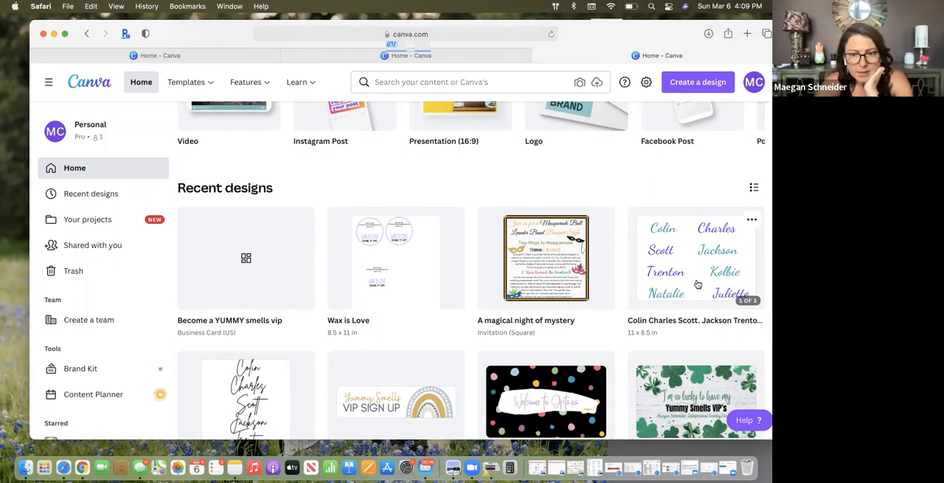
scroll(698, 284, "down", 2)
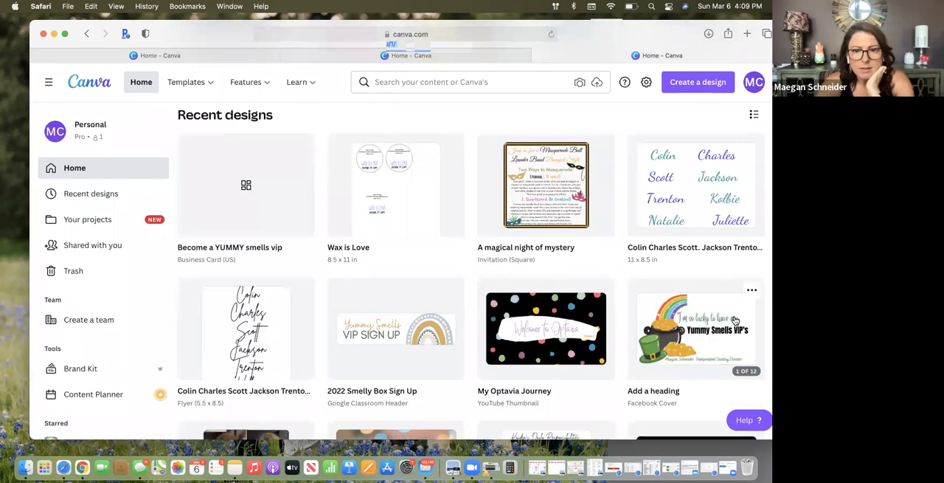
left_click(559, 191)
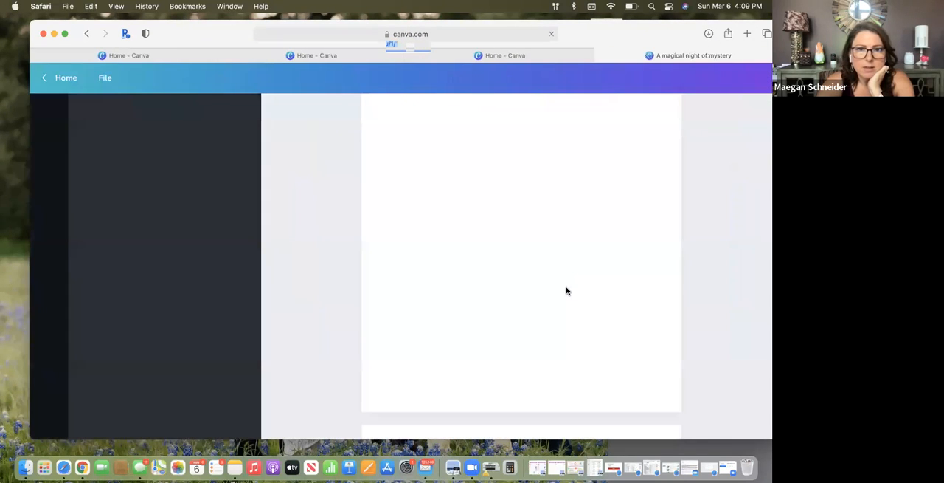
Look through the masquerade invitation variations on pages 2 to 9
scroll(582, 324, "down", 5)
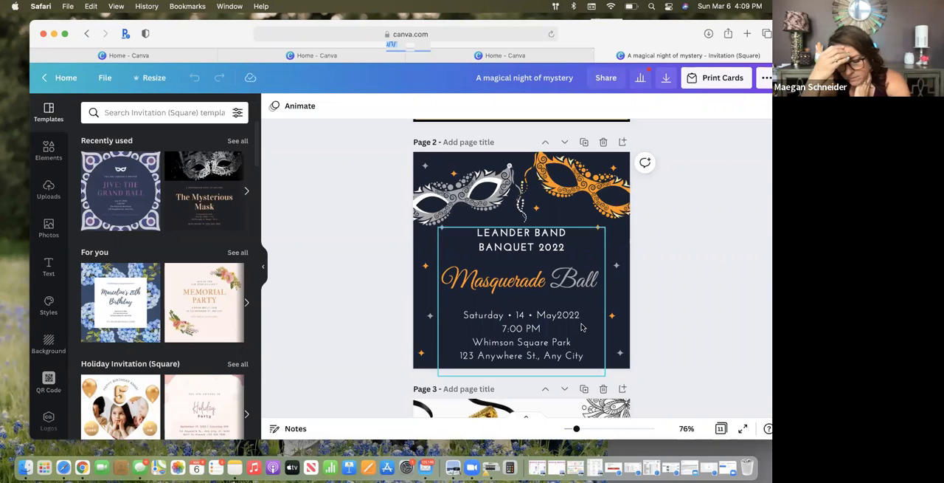
scroll(581, 327, "down", 8)
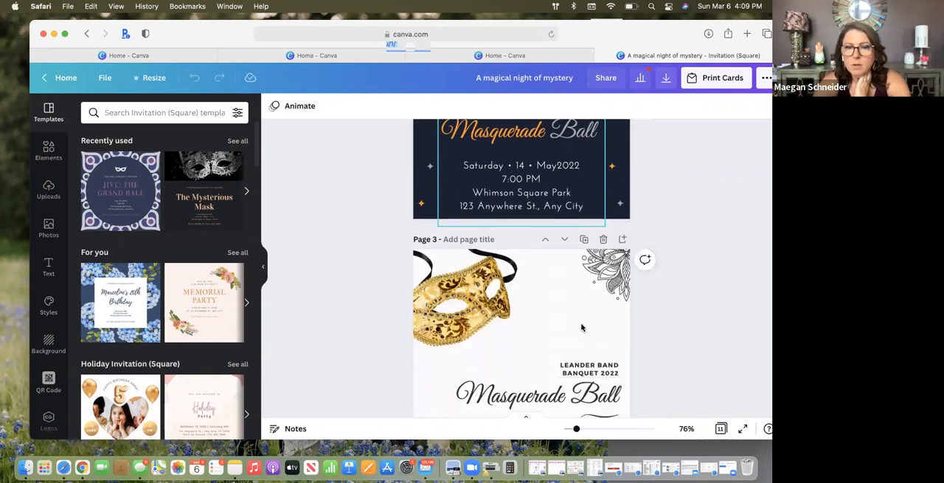
scroll(582, 327, "down", 8)
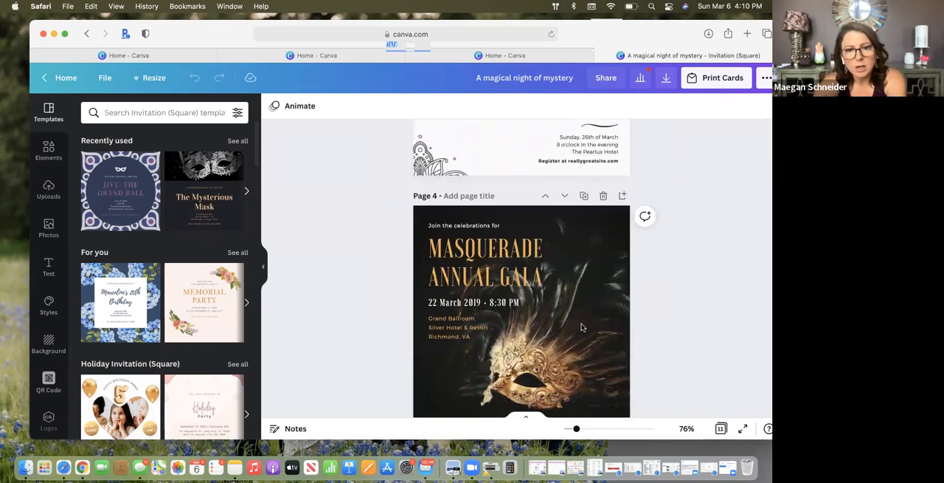
scroll(582, 327, "down", 8)
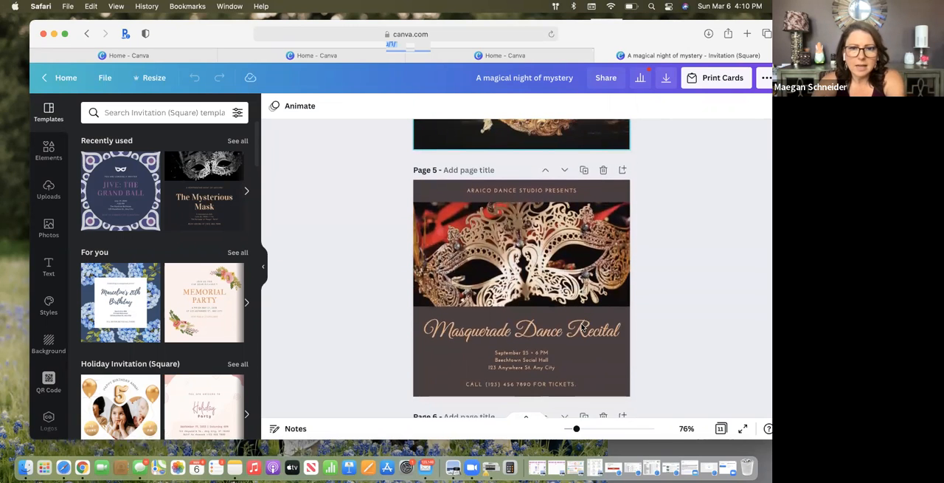
scroll(582, 325, "down", 15)
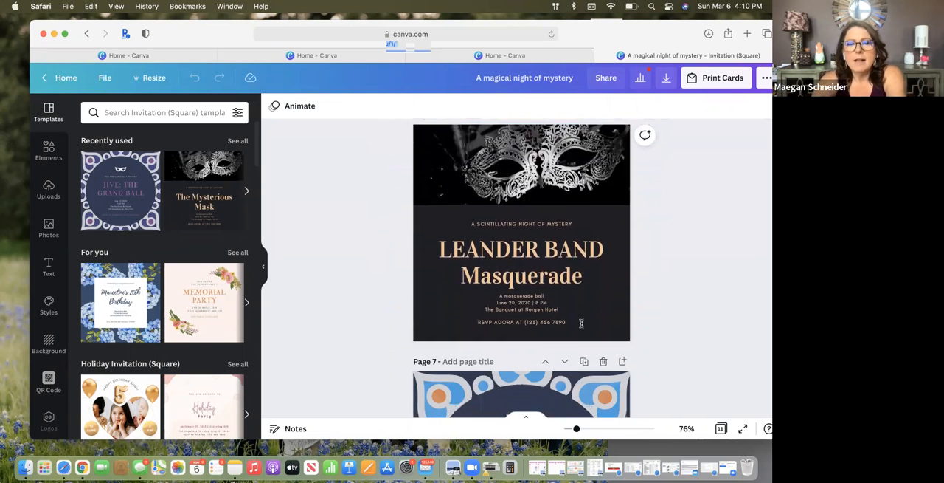
scroll(581, 323, "down", 15)
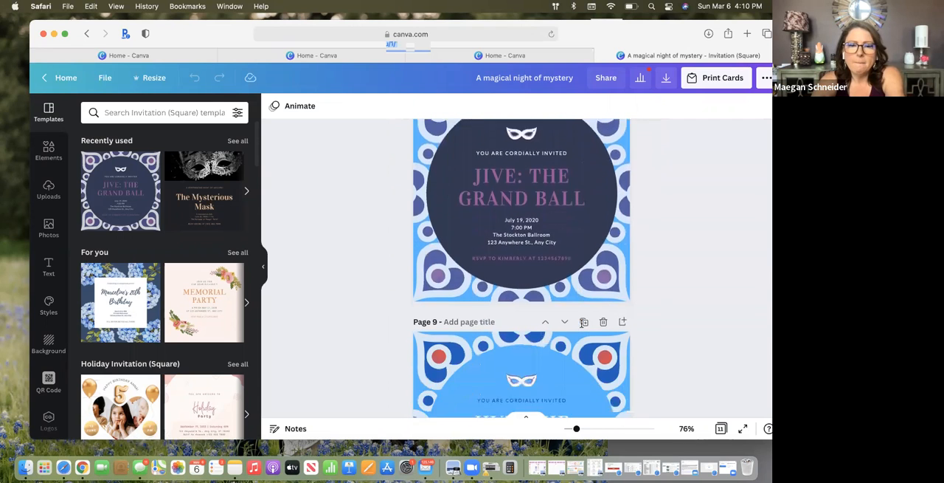
Compare the "Two Ways to Masquerade" layouts on pages 10 and 11 with the version on page 1
scroll(582, 323, "down", 5)
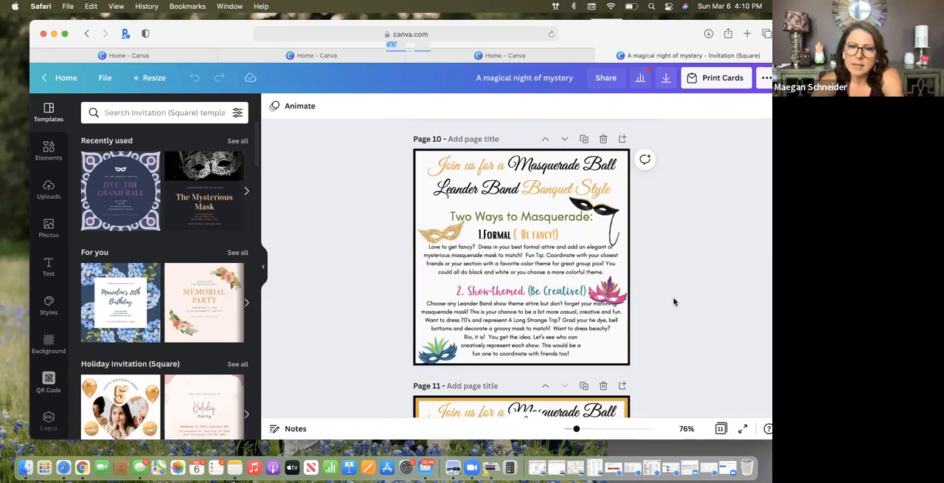
scroll(673, 301, "down", 3)
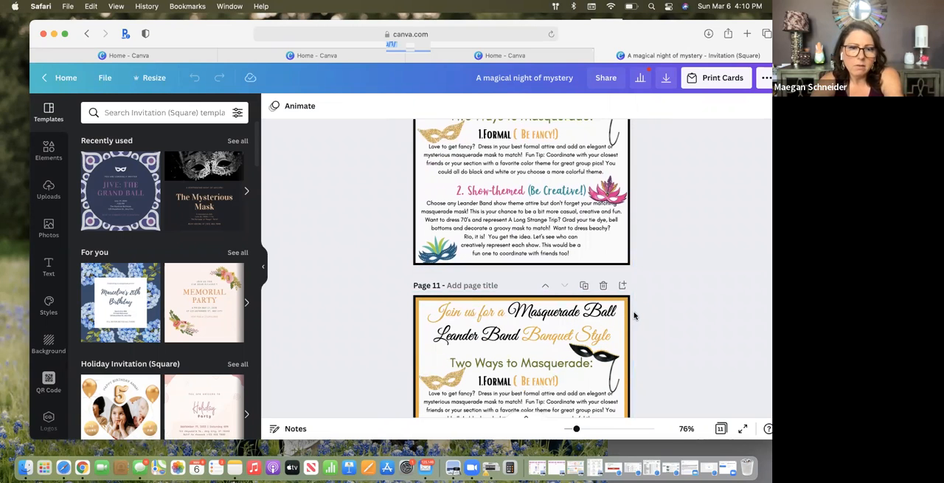
scroll(628, 323, "down", 3)
scroll(635, 319, "up", 15)
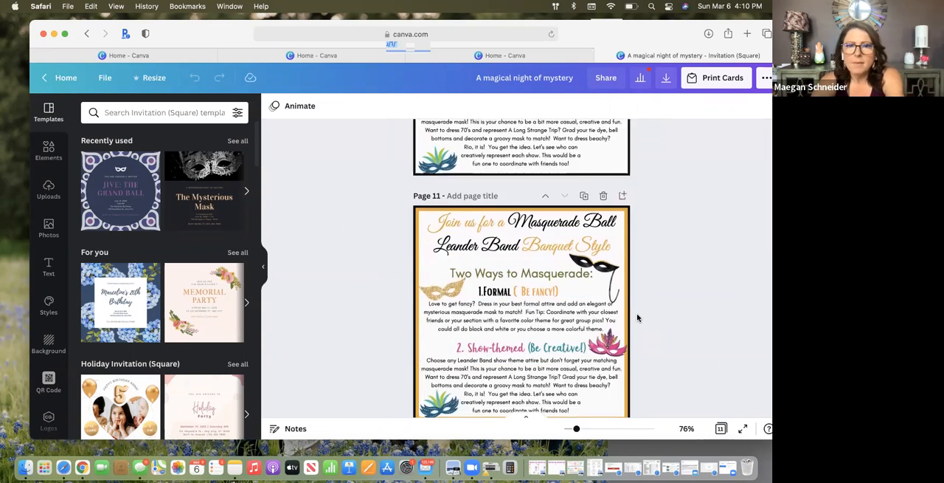
scroll(636, 313, "up", 20)
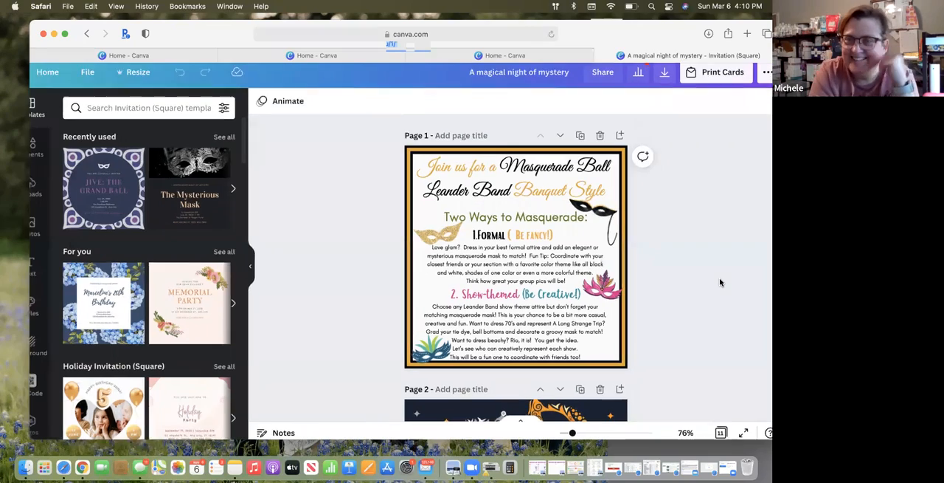
scroll(720, 282, "up", 5)
scroll(721, 281, "down", 5)
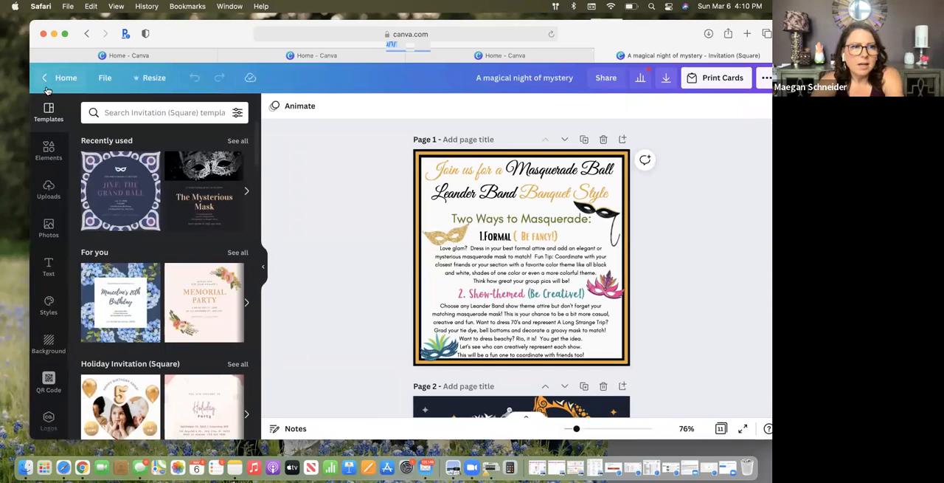
Return to the home page and browse the recent designs down to the older Christmas and Party Peeps items
left_click(59, 78)
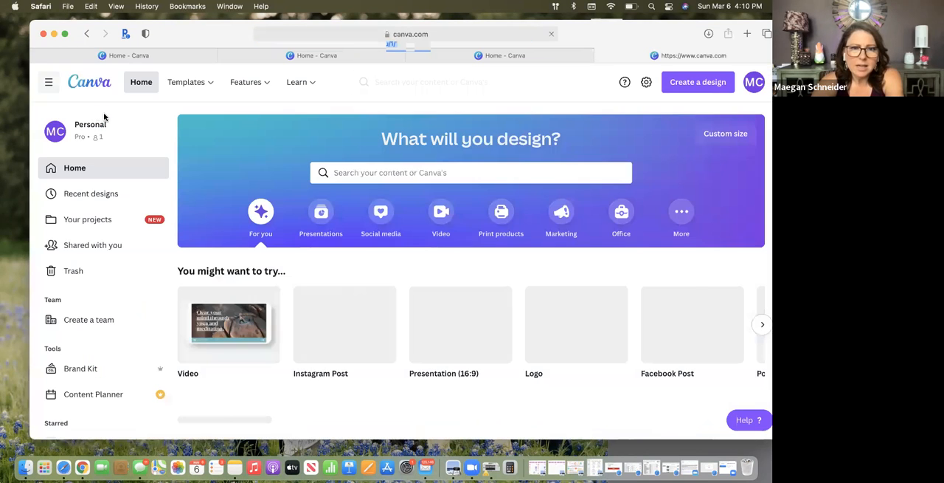
scroll(293, 325, "down", 3)
scroll(293, 329, "down", 2)
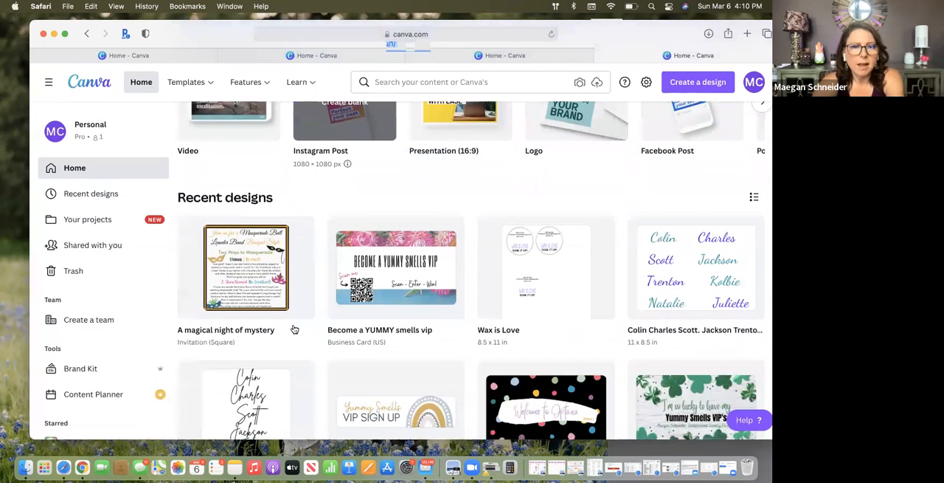
scroll(293, 329, "up", 3)
mouse_move(293, 329)
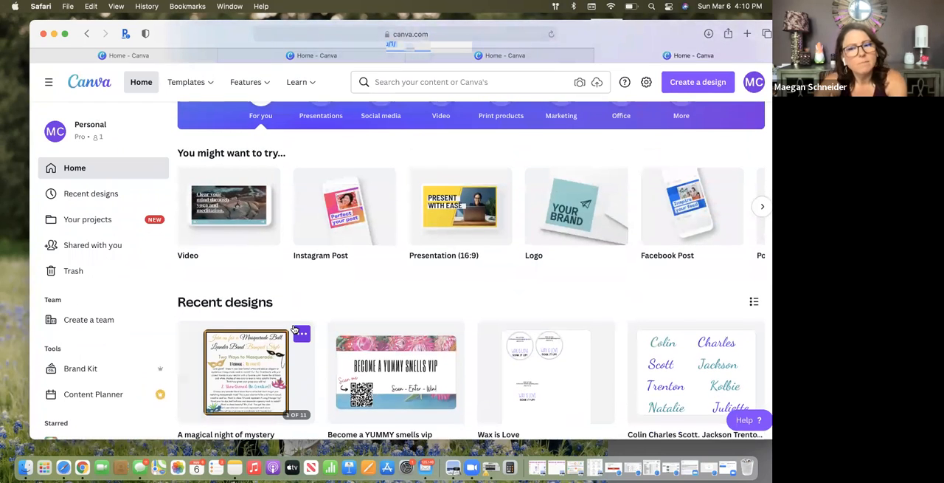
scroll(294, 328, "down", 10)
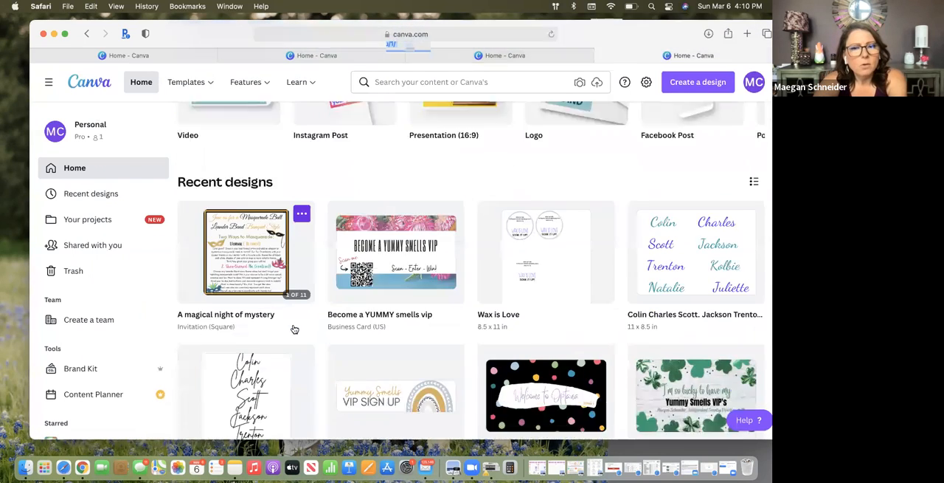
scroll(294, 329, "down", 8)
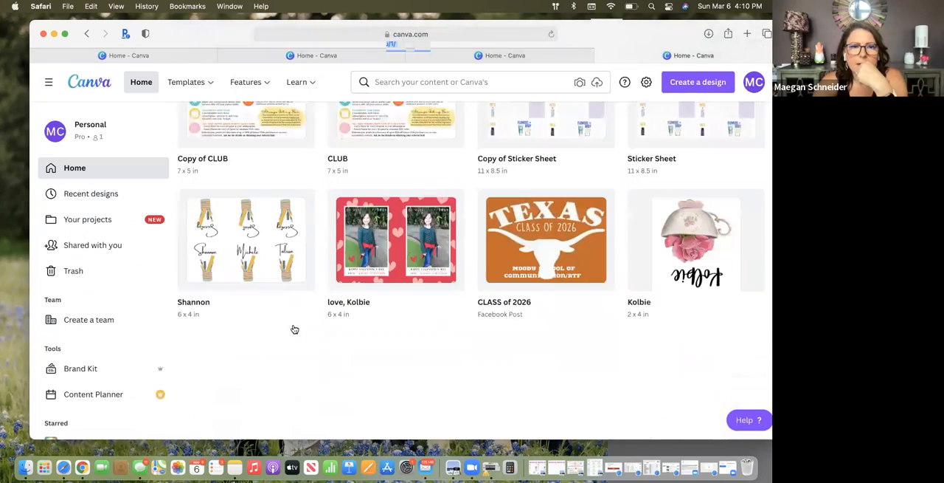
scroll(294, 328, "down", 6)
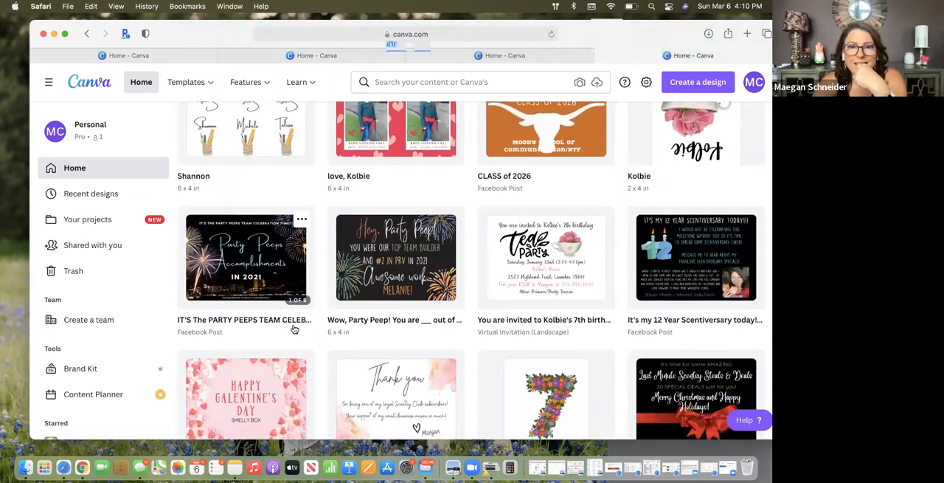
scroll(294, 329, "down", 5)
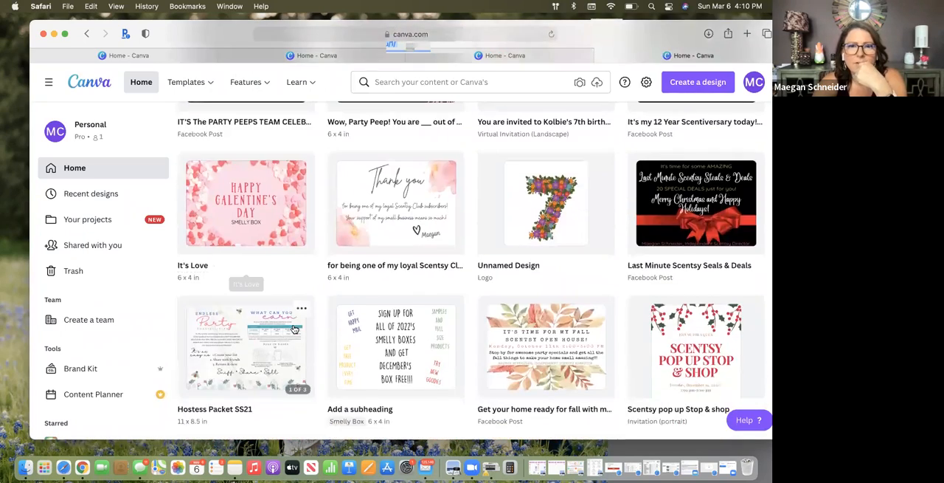
scroll(292, 328, "down", 4)
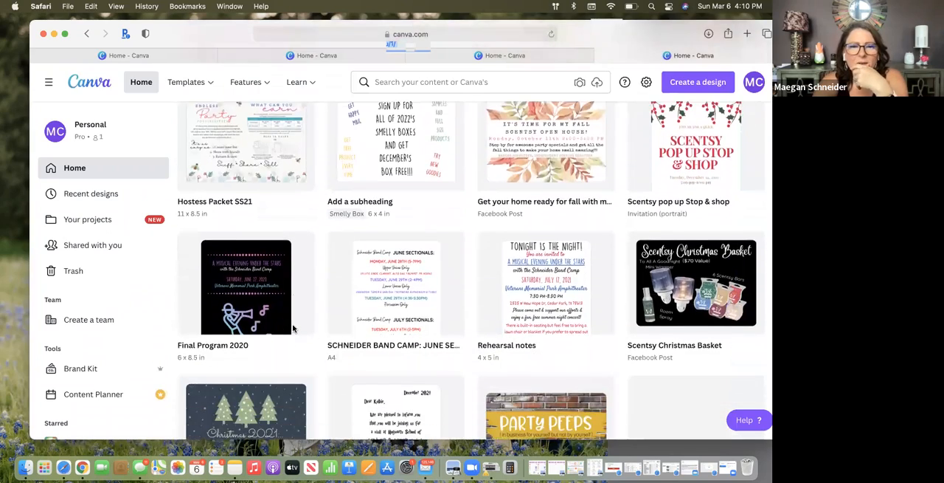
scroll(294, 329, "down", 3)
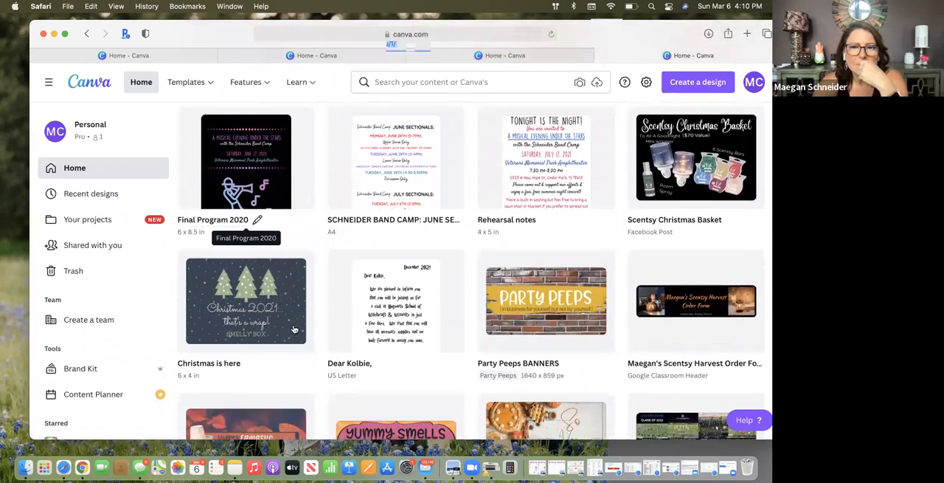
Go back up the recent designs and open the "2022 Smelly Box Sign Up" Google Classroom header
scroll(294, 328, "up", 3)
scroll(294, 328, "up", 10)
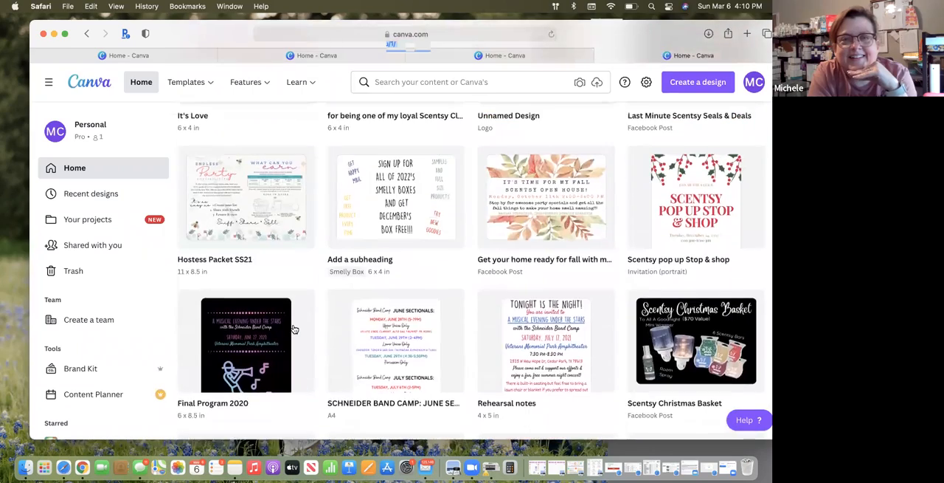
scroll(294, 328, "up", 15)
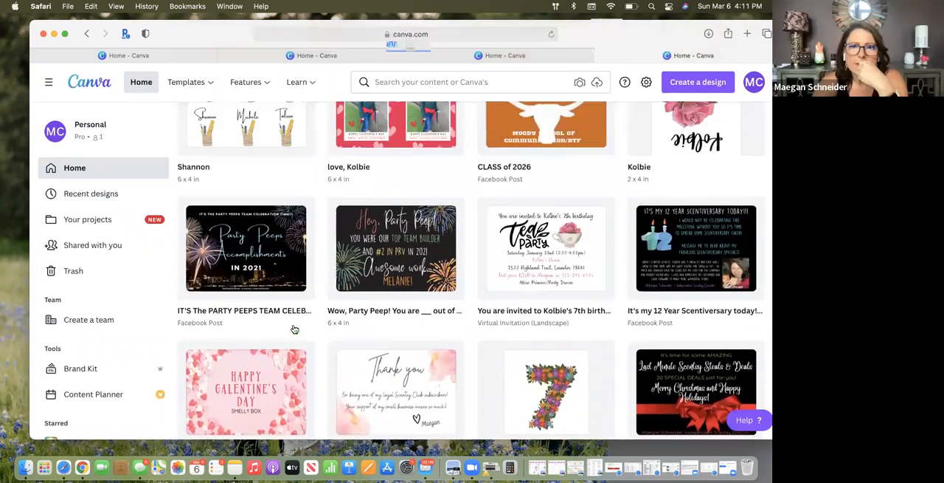
scroll(294, 328, "up", 5)
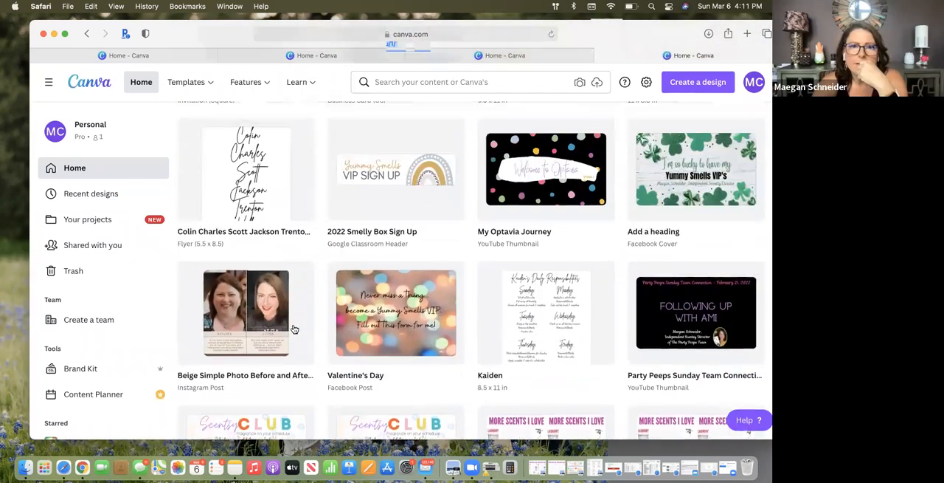
left_click(364, 267)
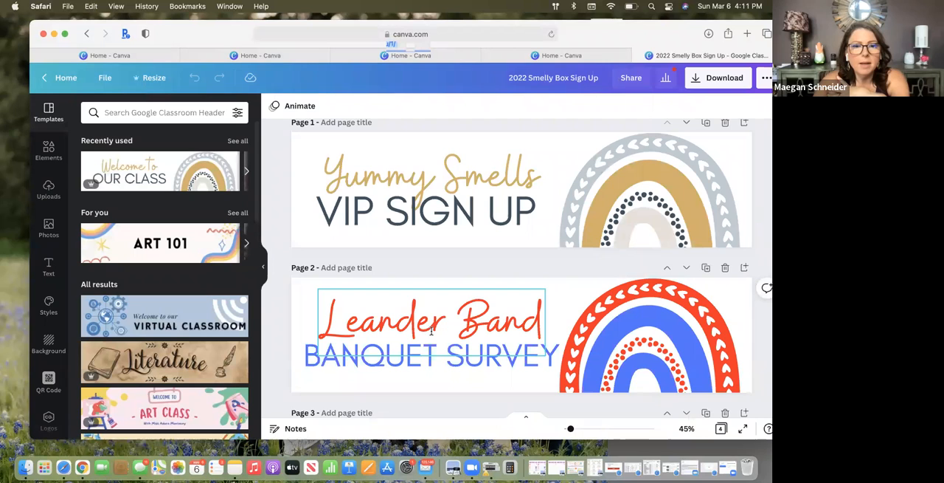
Compare the text and rainbow colours across the four header pages, selecting the red and blue rainbow on page 2
scroll(431, 331, "down", 8)
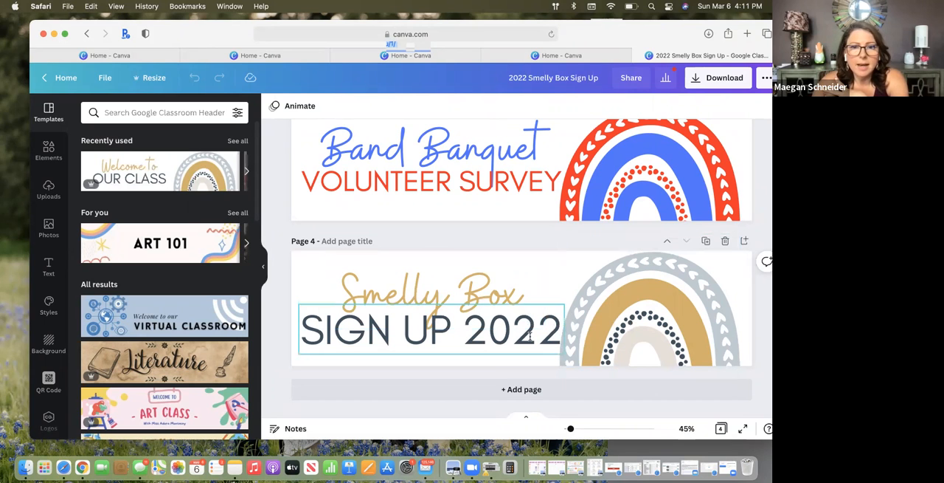
scroll(475, 270, "up", 5)
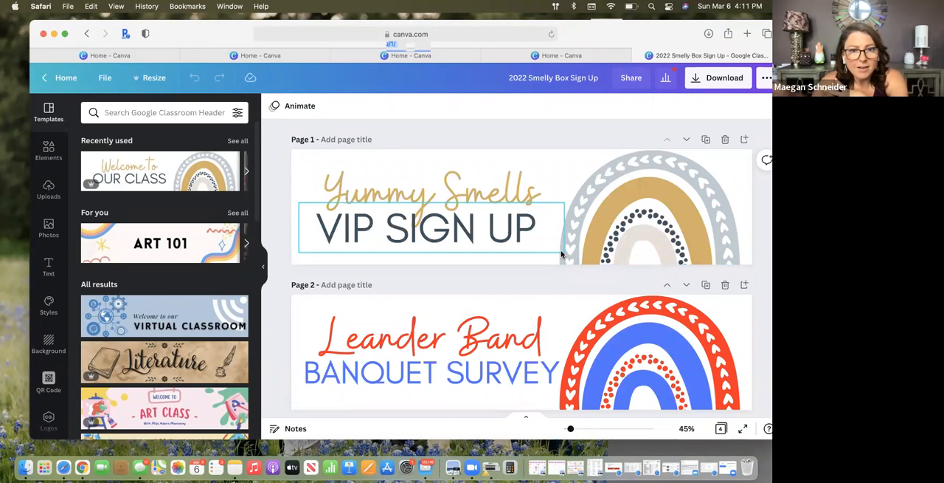
scroll(561, 253, "down", 3)
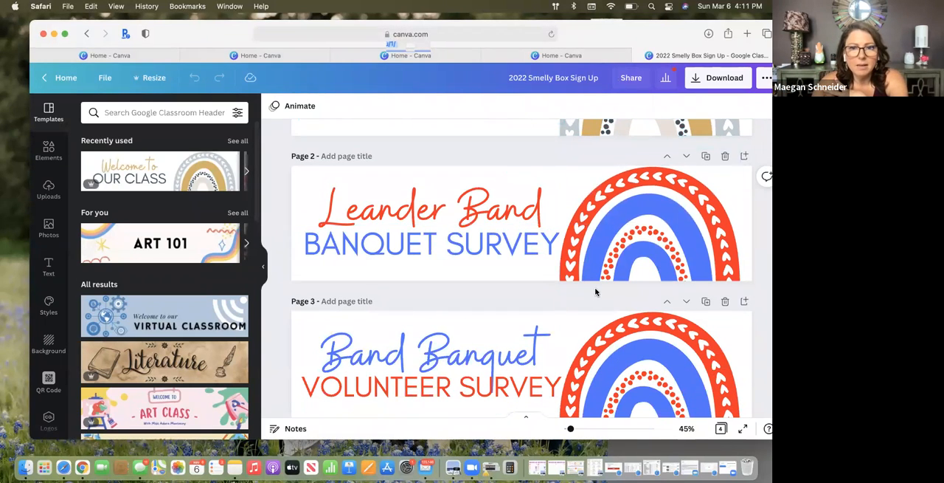
scroll(560, 214, "up", 2)
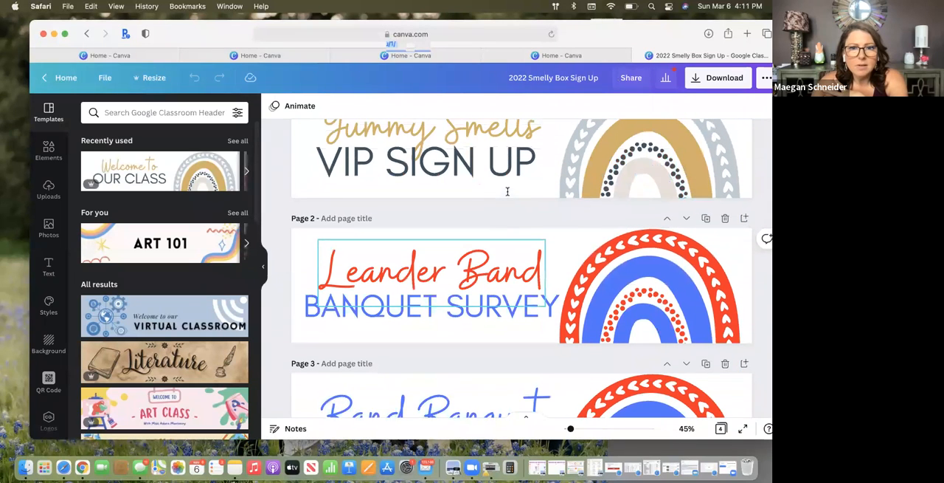
left_click(562, 257)
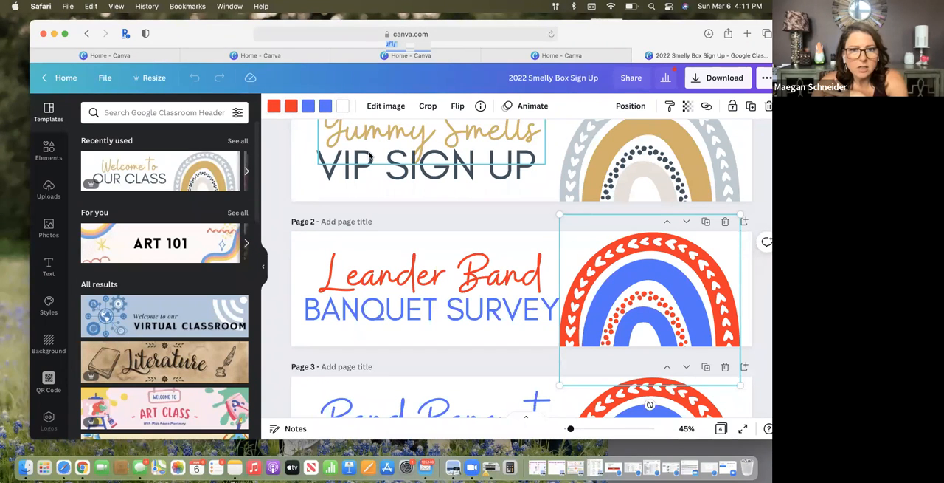
scroll(404, 236, "down", 5)
scroll(404, 236, "down", 1)
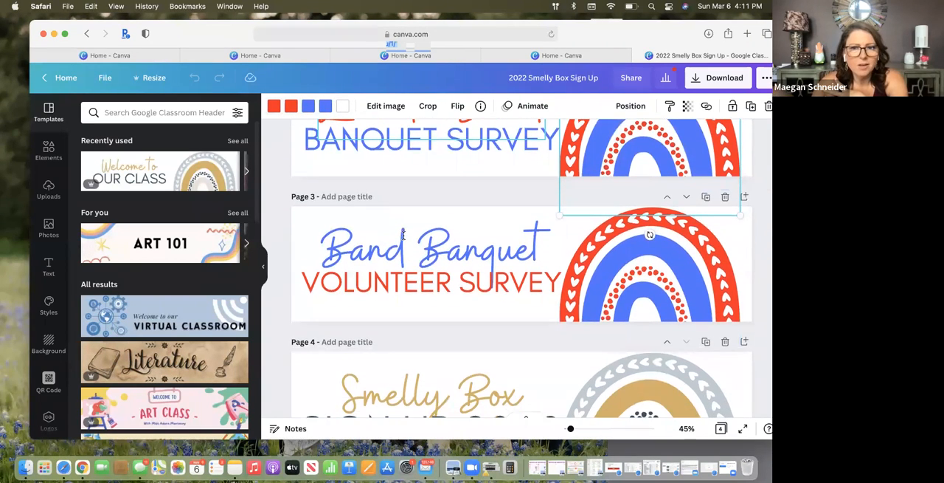
scroll(404, 235, "up", 8)
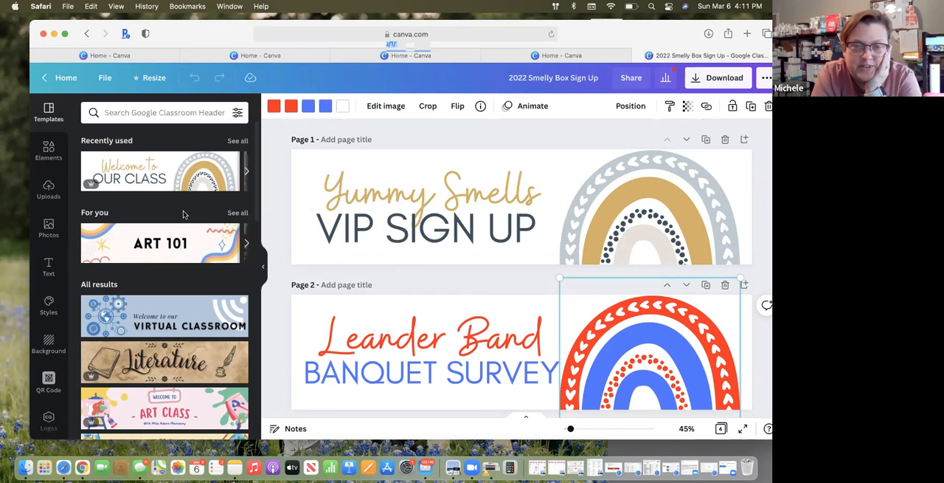
Return to the home page and open the "Add a heading" Facebook cover with the shamrock design from the recent designs
left_click(64, 85)
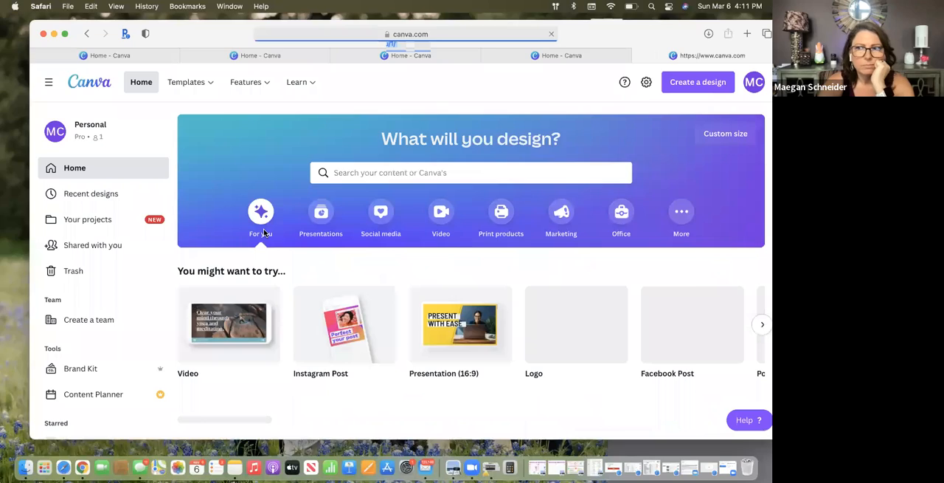
scroll(333, 269, "down", 4)
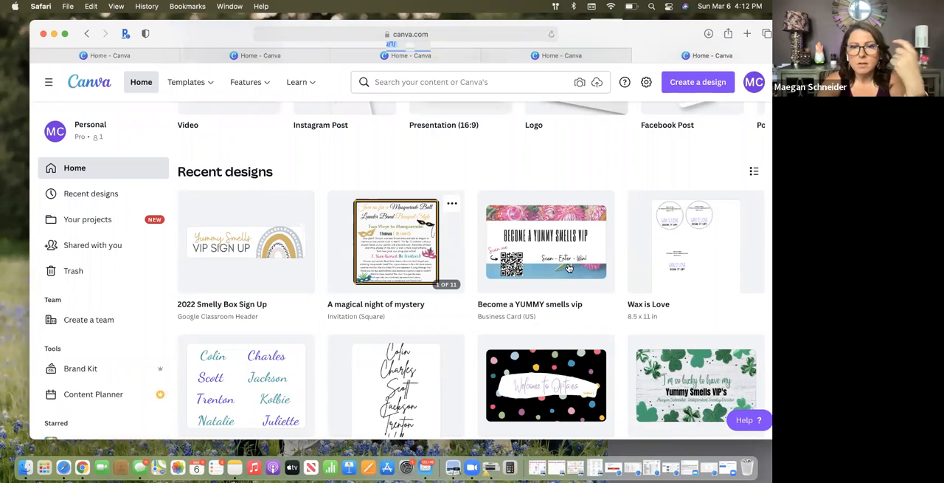
mouse_move(538, 263)
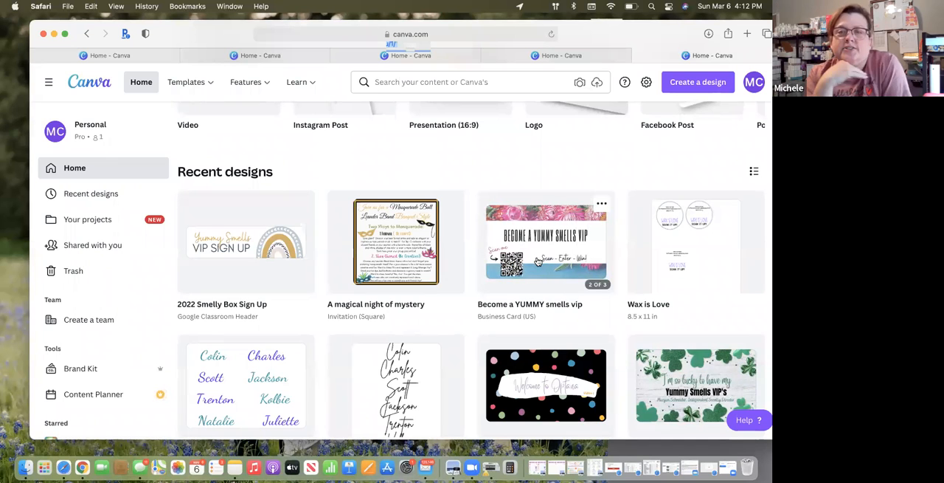
scroll(593, 317, "down", 1)
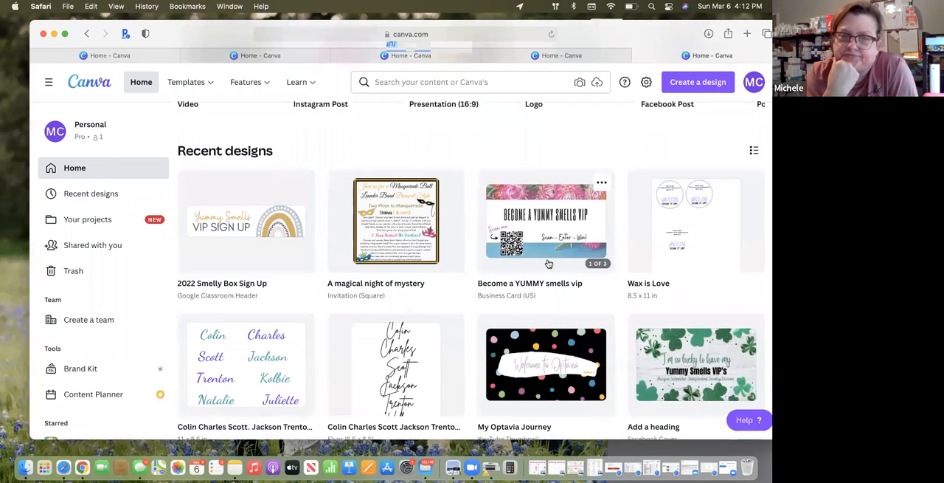
left_click(593, 316)
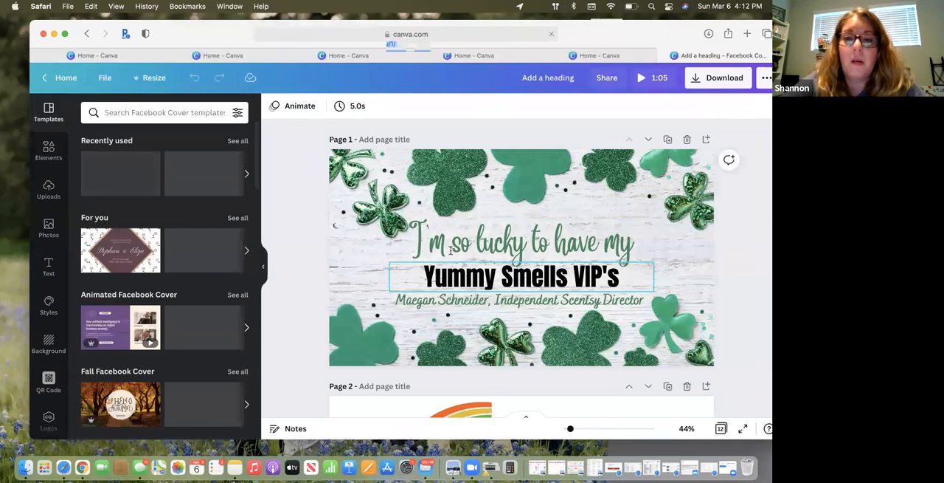
Review the seasonal VIP cover variations from the shamrock page 1 down to the Thanksgiving and Christmas covers on pages 11 and 12
left_click(452, 208)
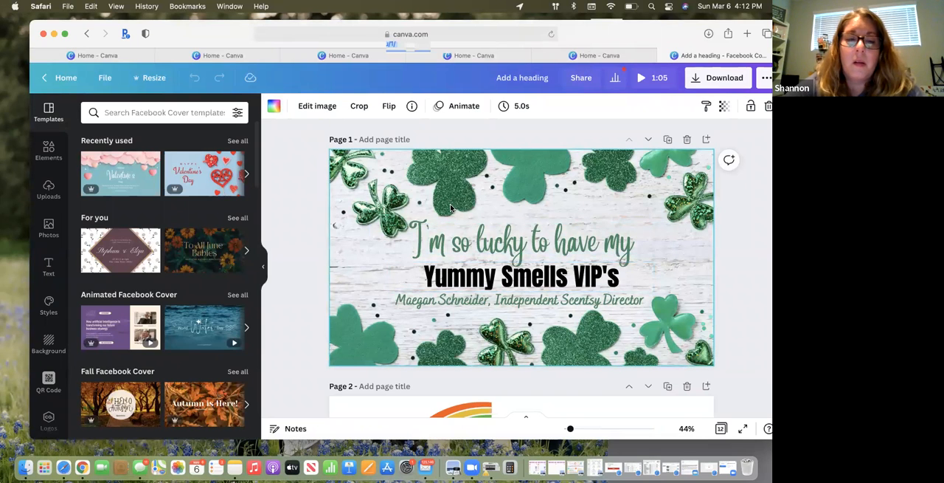
scroll(452, 208, "down", 1)
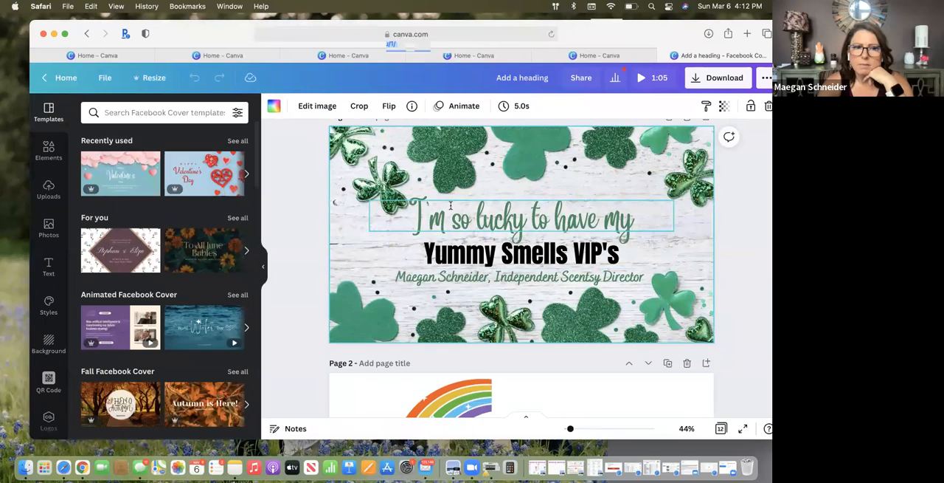
scroll(451, 208, "down", 10)
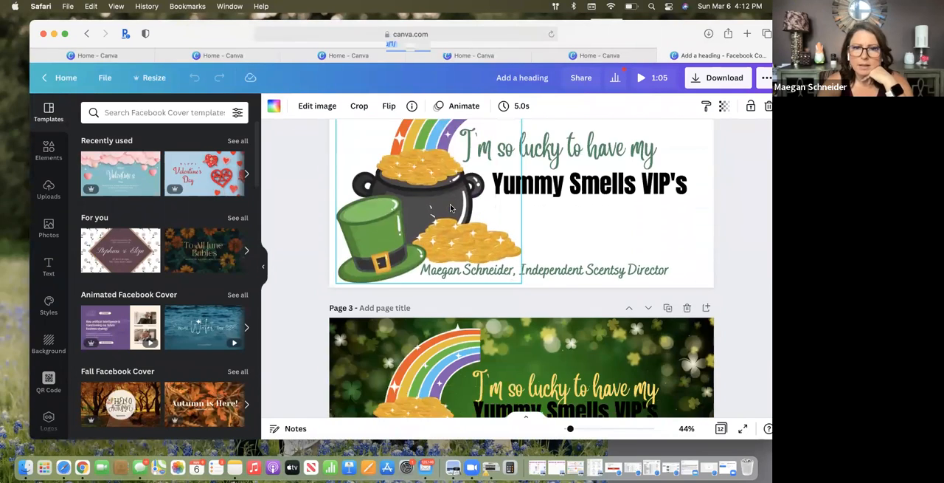
scroll(452, 208, "down", 20)
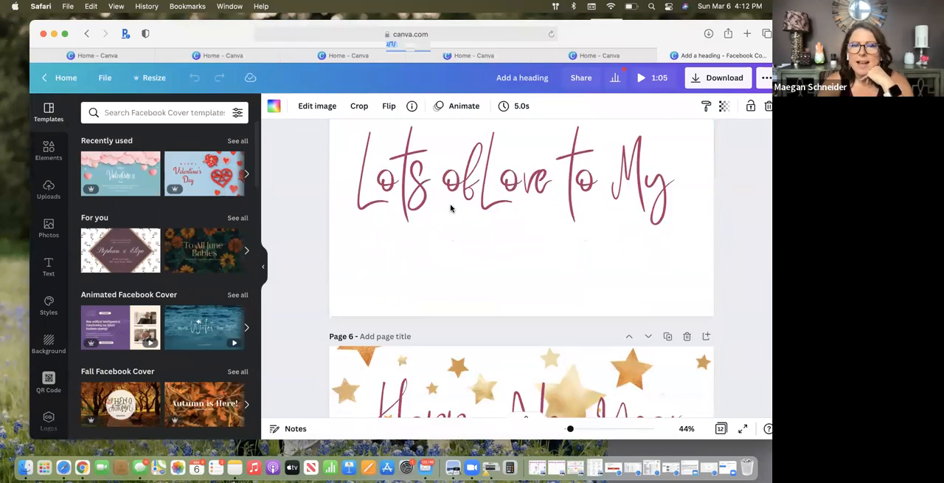
scroll(452, 208, "down", 20)
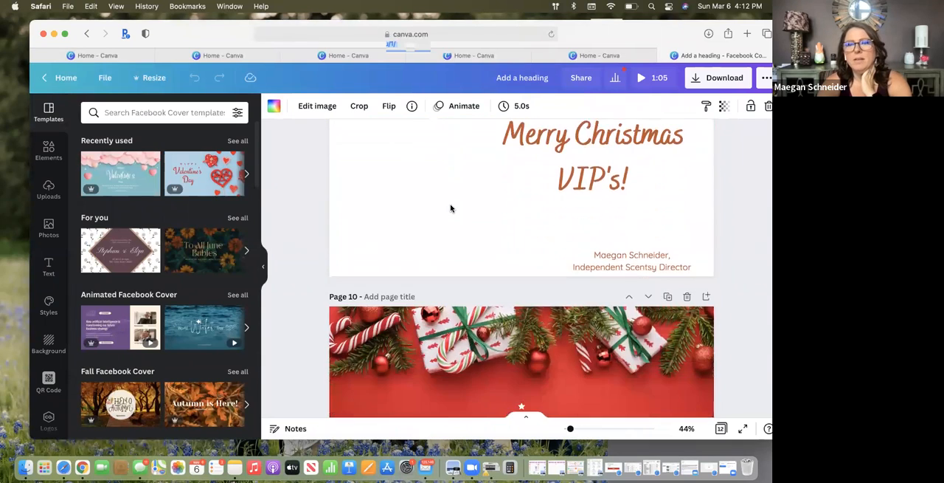
scroll(451, 208, "down", 15)
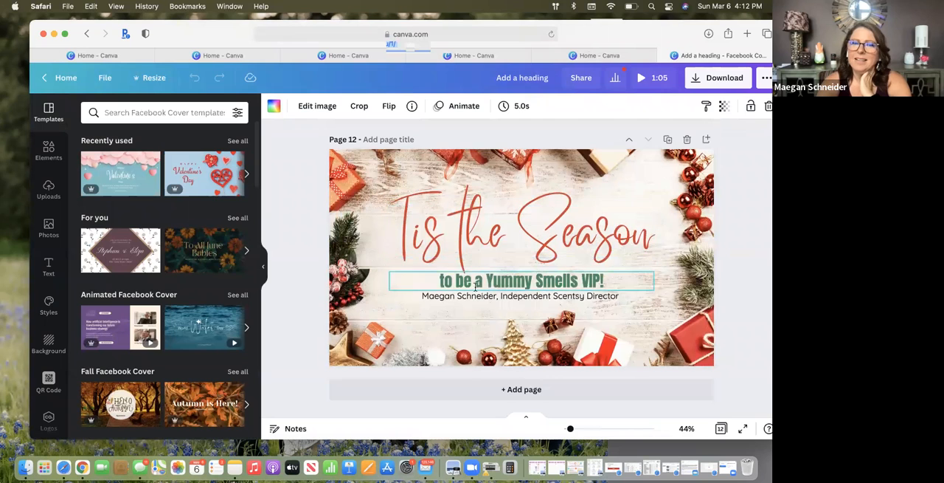
scroll(562, 314, "up", 10)
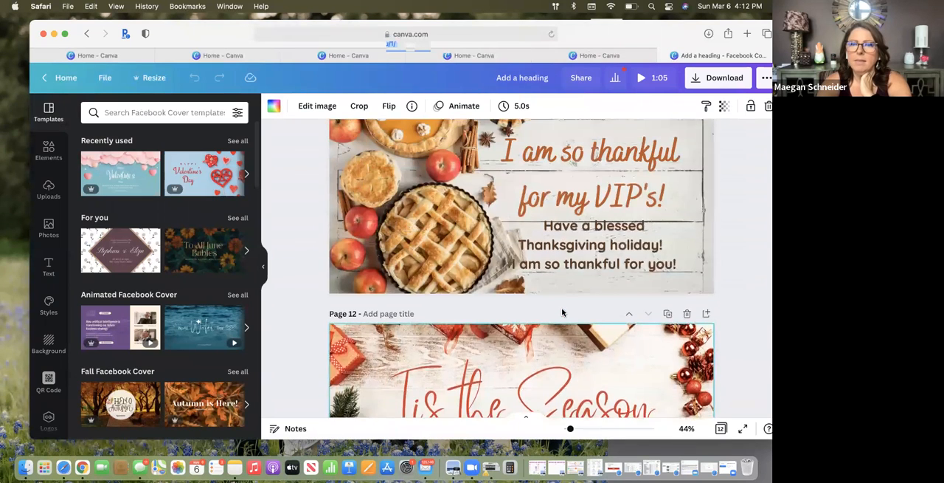
scroll(562, 308, "up", 10)
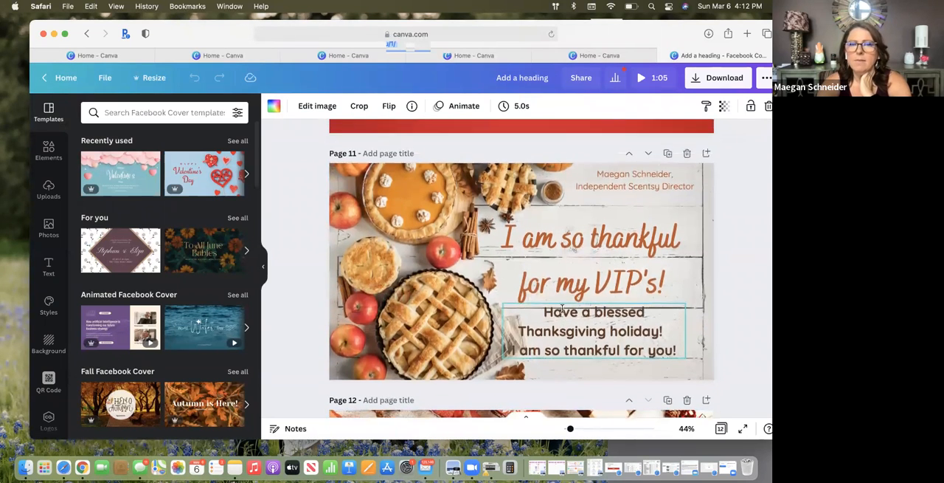
Delete page 5 with the bare "Lots of Love to My" text and go back to the shamrock cover on page 1
scroll(562, 310, "up", 10)
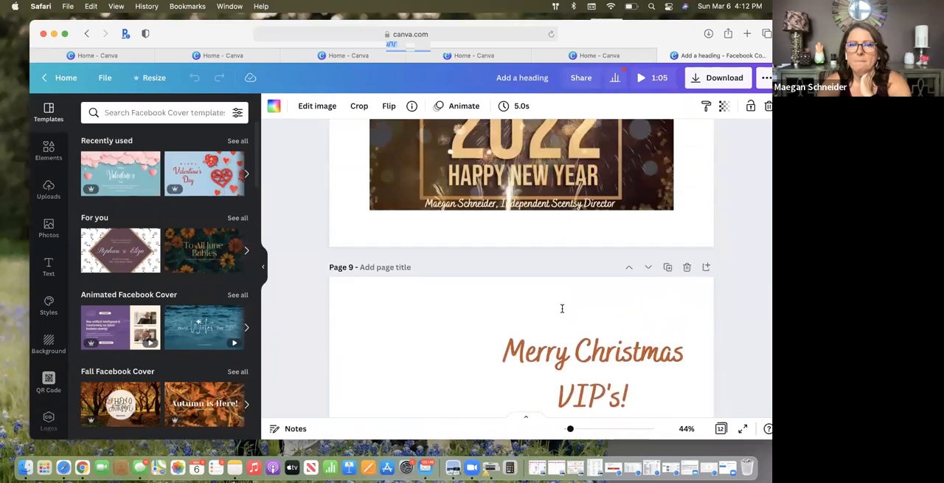
scroll(562, 312, "up", 10)
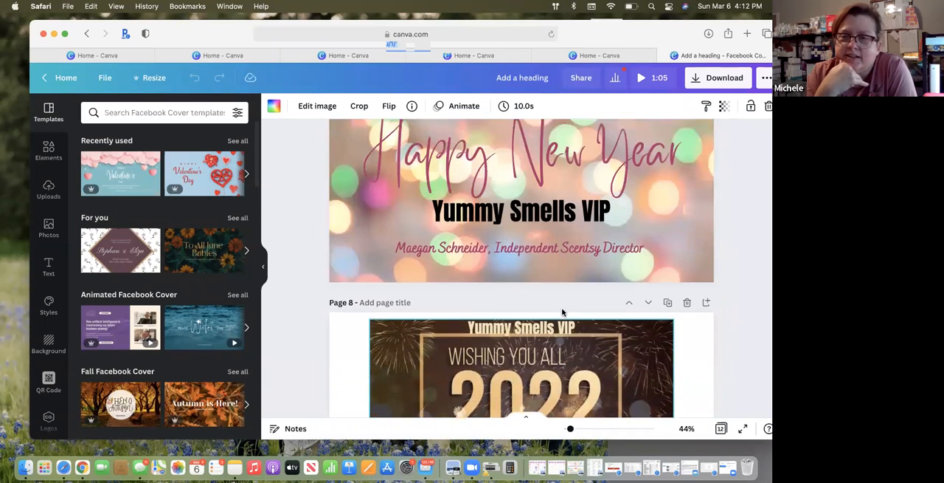
scroll(562, 310, "up", 8)
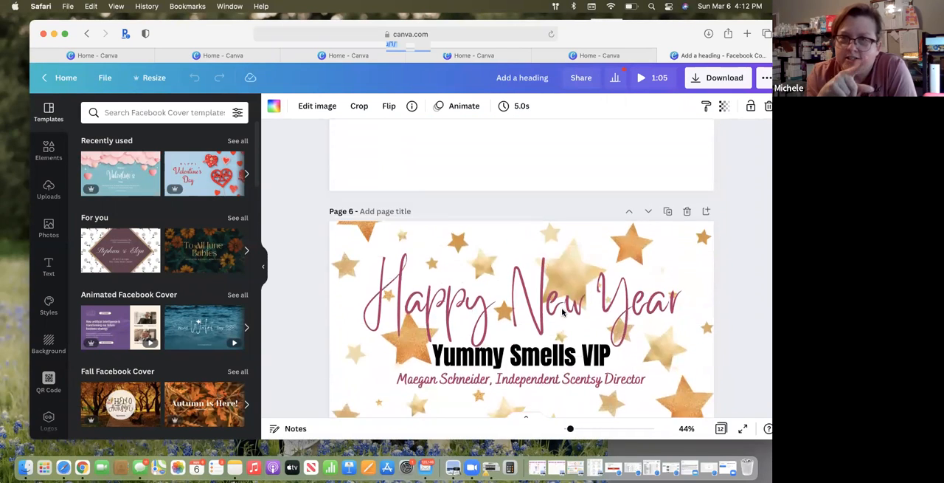
scroll(562, 309, "up", 3)
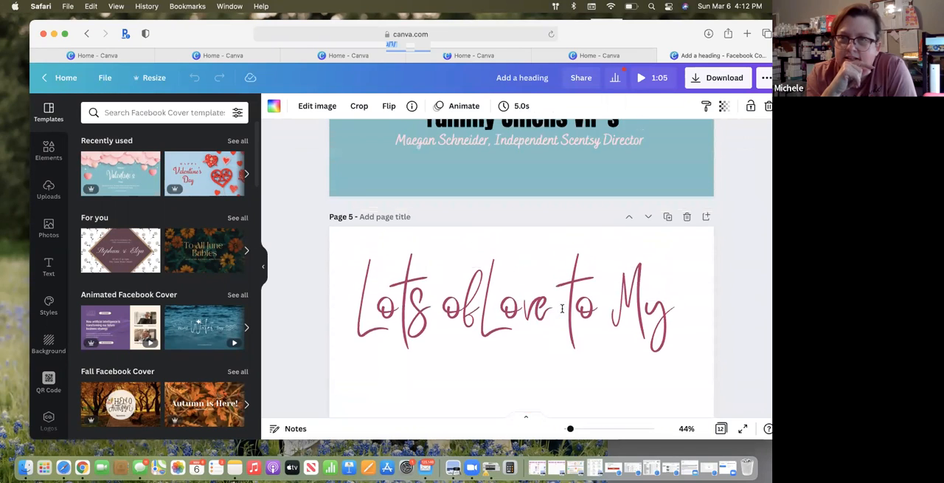
left_click(686, 219)
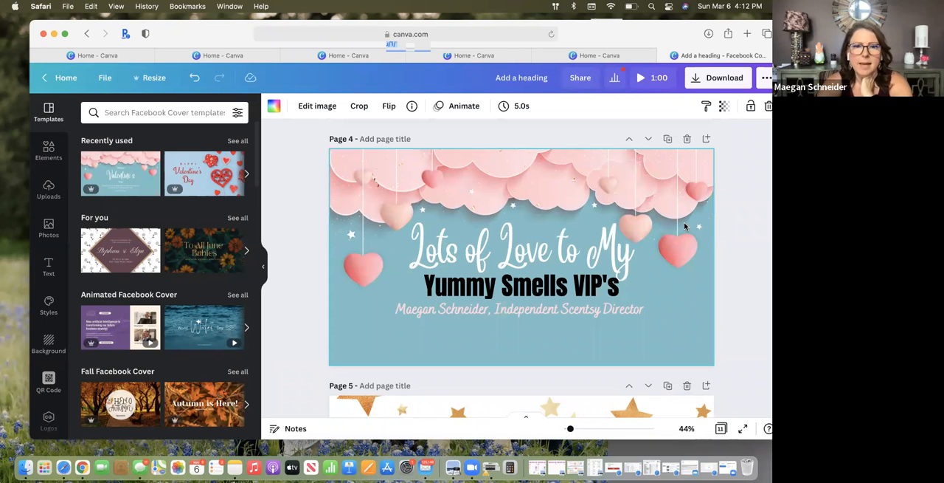
scroll(649, 230, "up", 3)
scroll(623, 238, "up", 10)
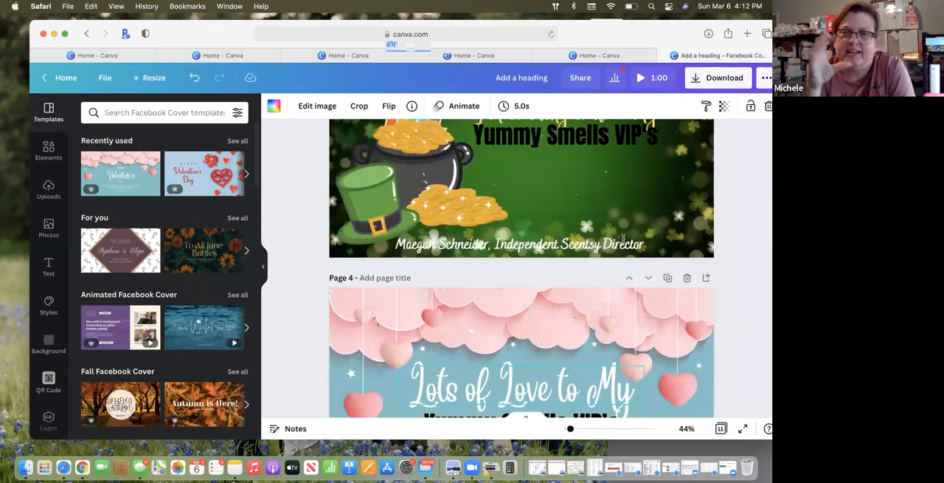
scroll(623, 239, "up", 2)
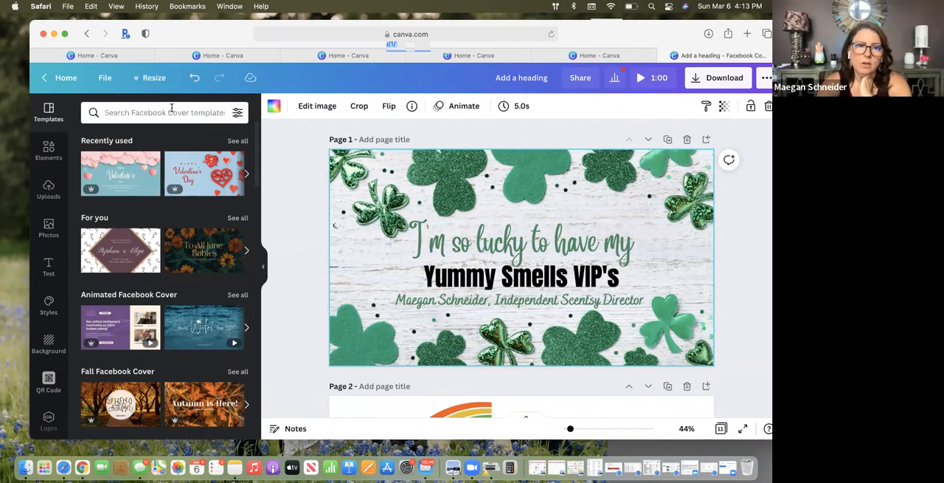
left_click(152, 160)
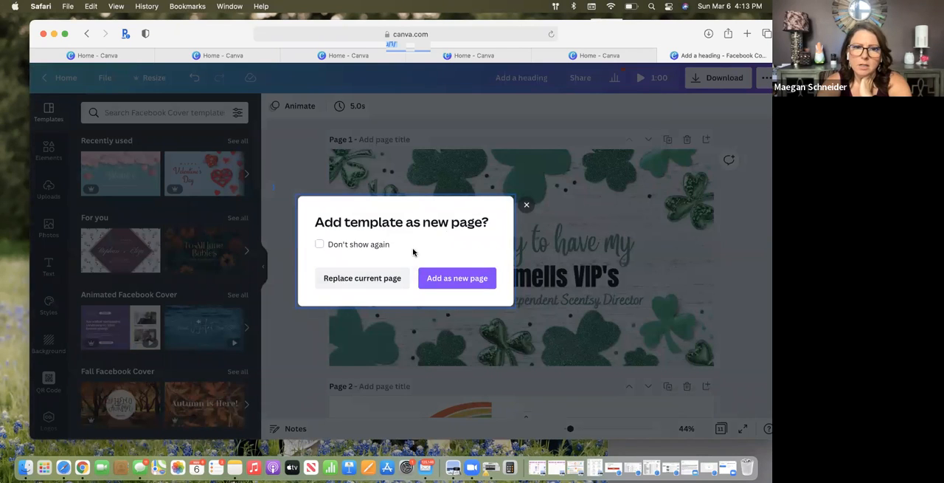
left_click(526, 206)
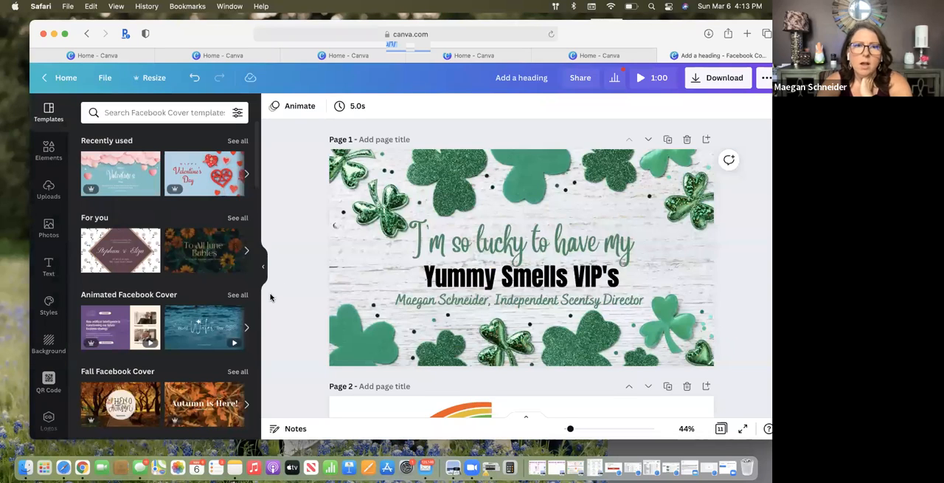
left_click(392, 164)
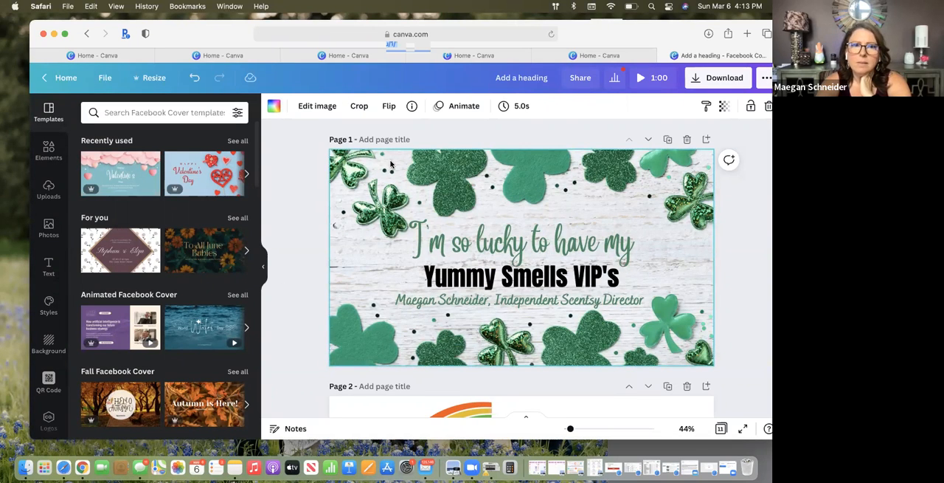
double_click(391, 163)
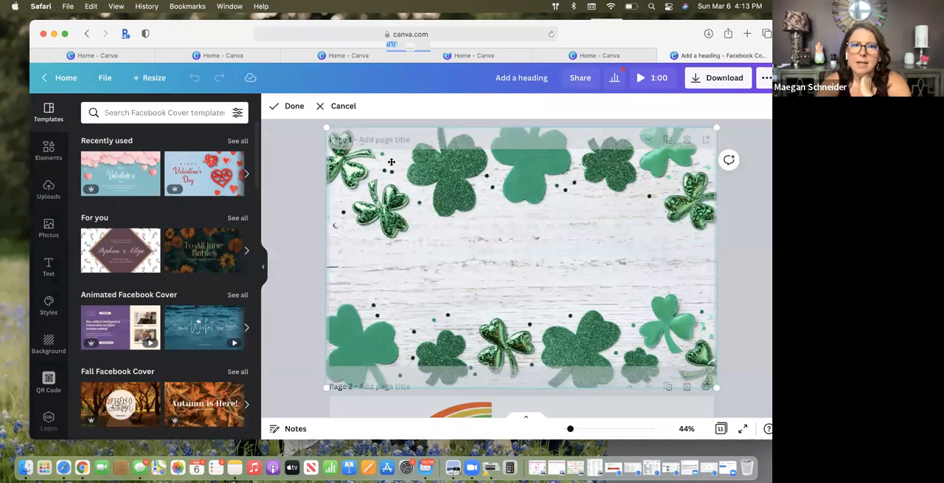
left_click(292, 106)
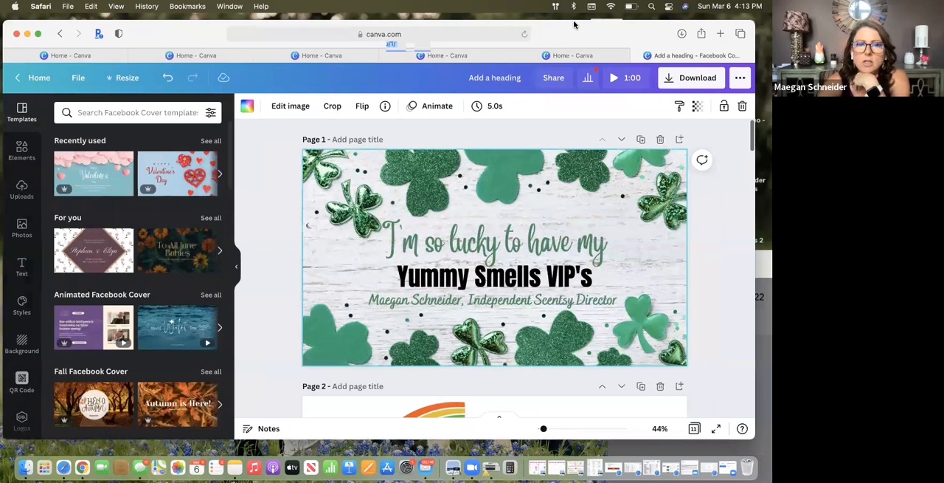
Move the browser window fully into view and set the download file type to PNG
left_click_drag(656, 31, 574, 24)
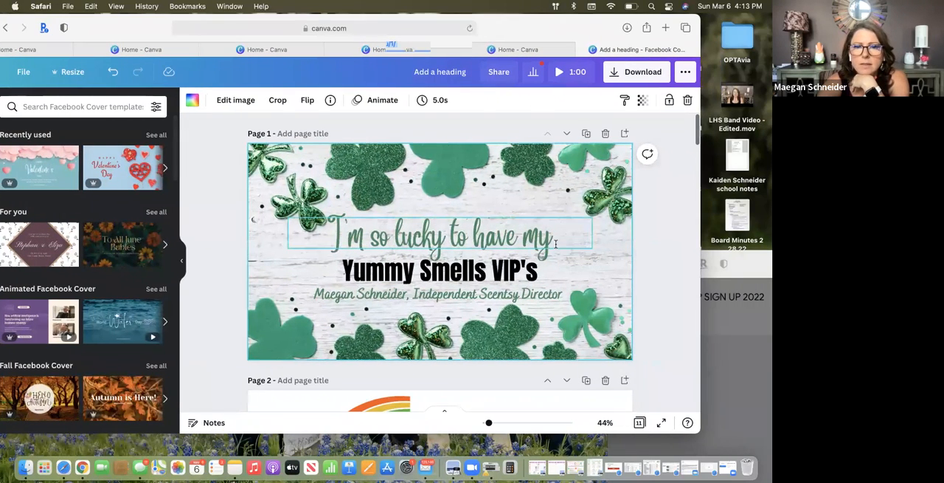
left_click(595, 255)
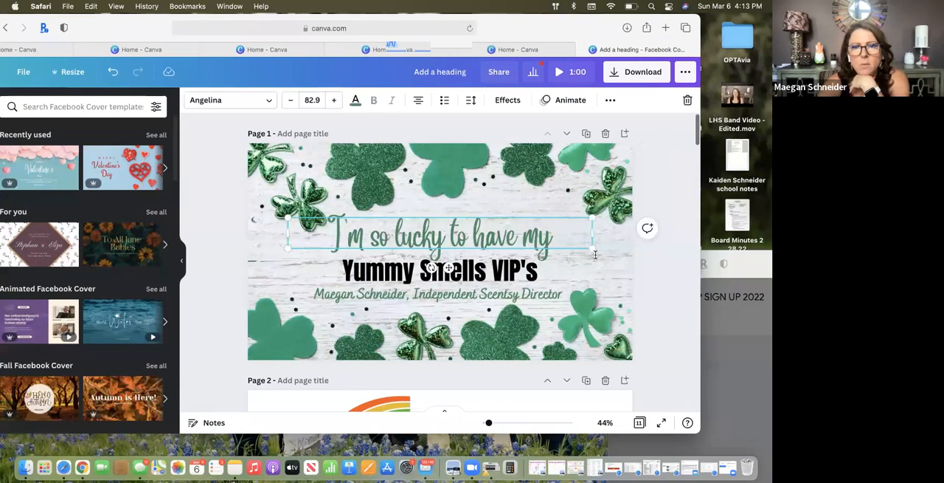
left_click(629, 75)
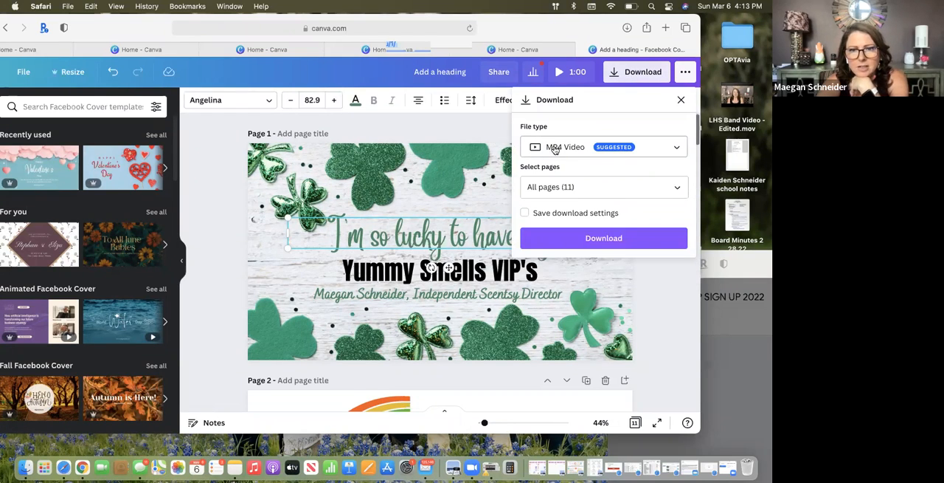
left_click(677, 149)
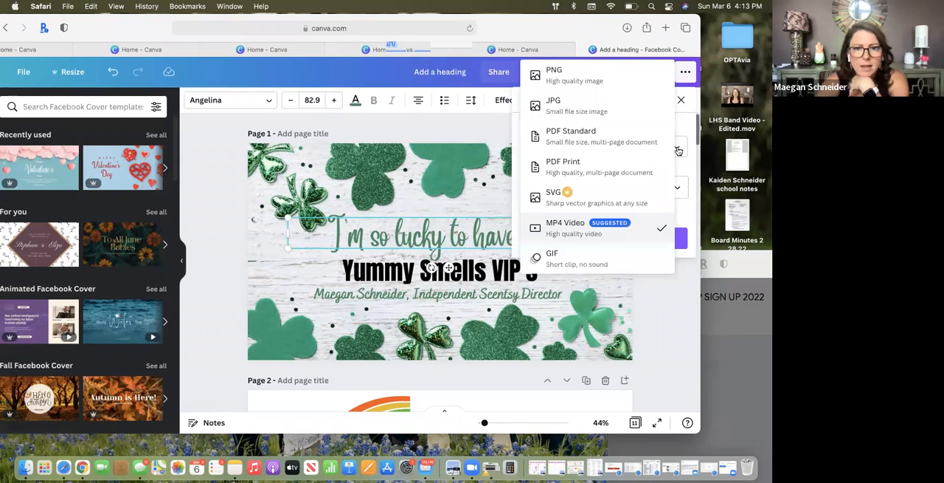
left_click(627, 81)
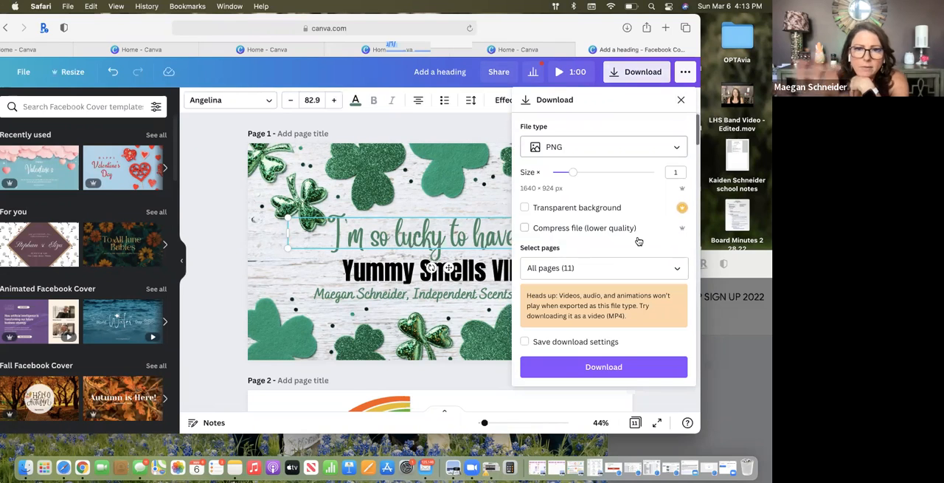
Limit the pages for download to page 1 only, after trying the selection of all pages
left_click(677, 269)
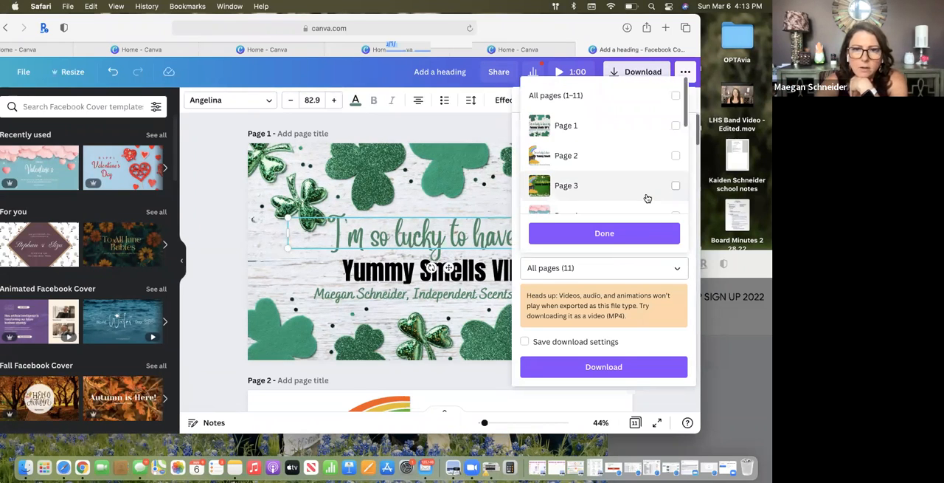
scroll(647, 198, "down", 6)
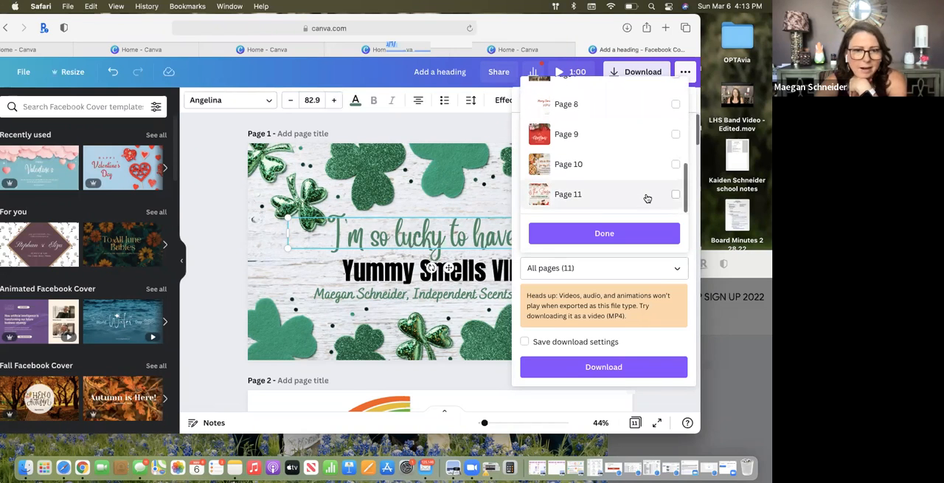
scroll(647, 198, "up", 6)
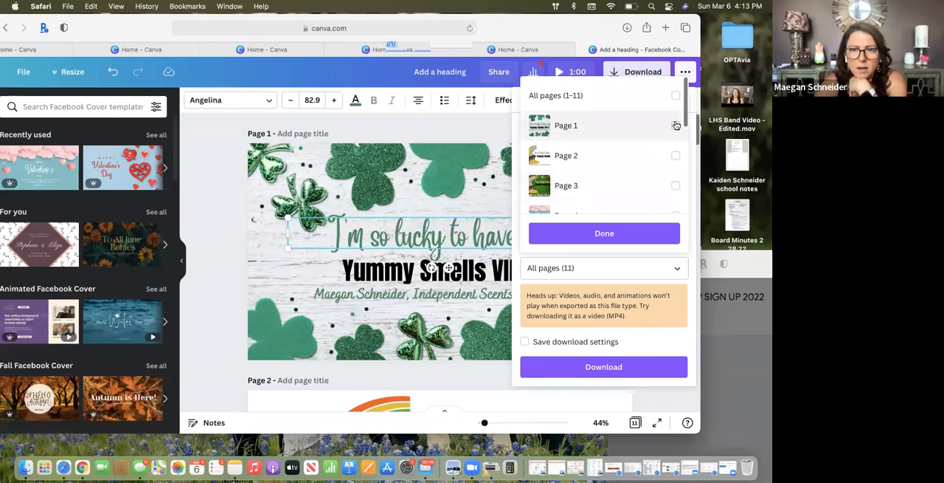
left_click(676, 96)
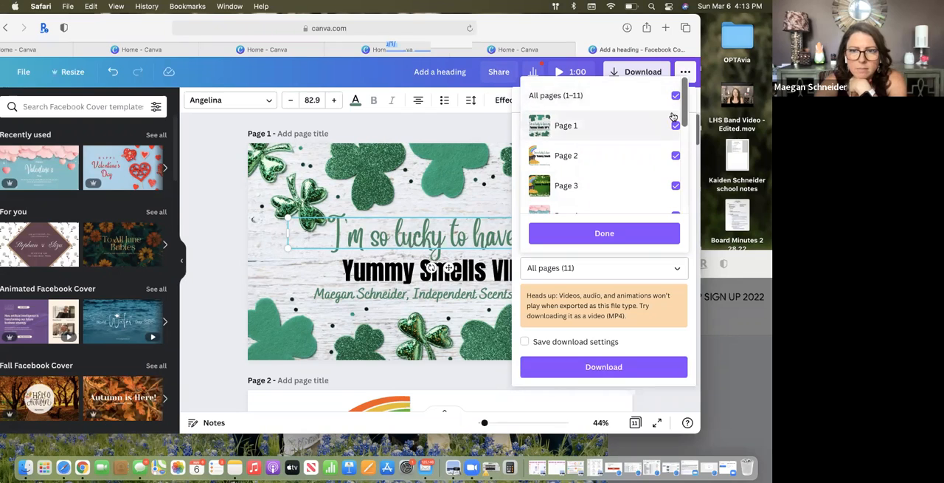
left_click(676, 96)
left_click(675, 126)
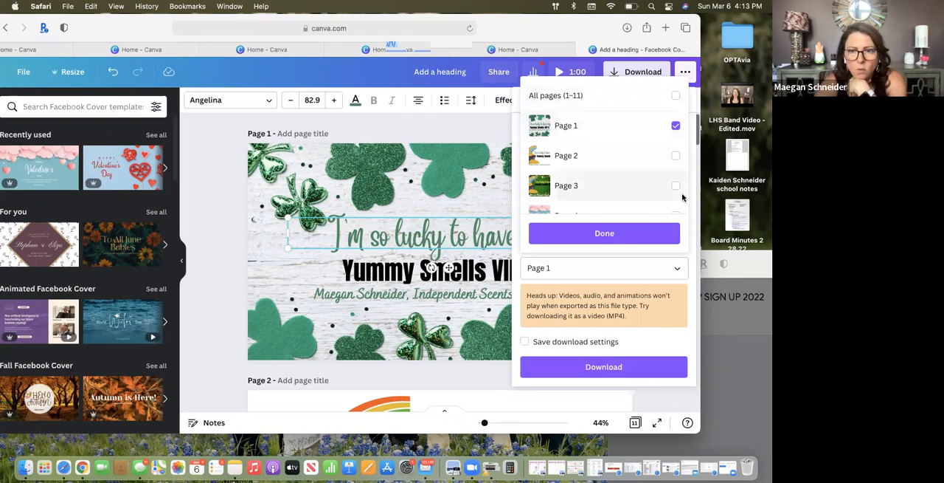
Download page 1 as a PNG and move the opened image preview aside to uncover the design
left_click(603, 234)
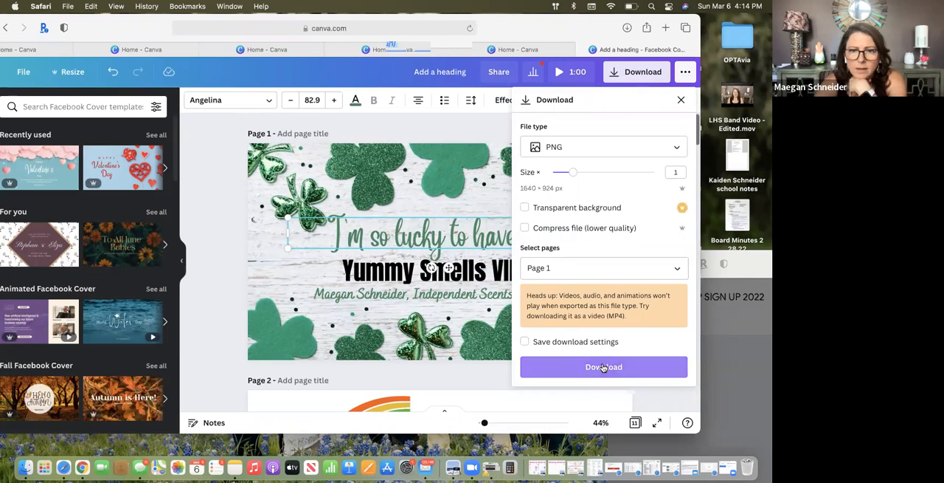
left_click(603, 367)
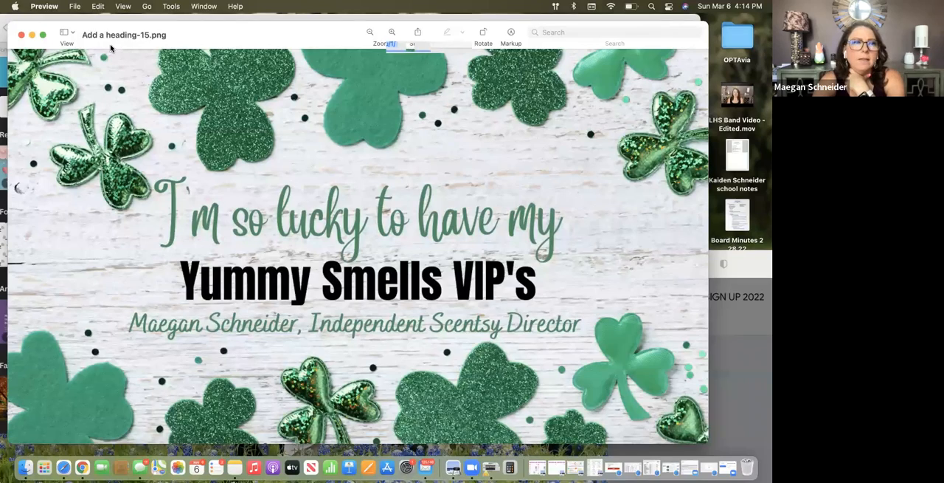
left_click_drag(110, 48, 520, 156)
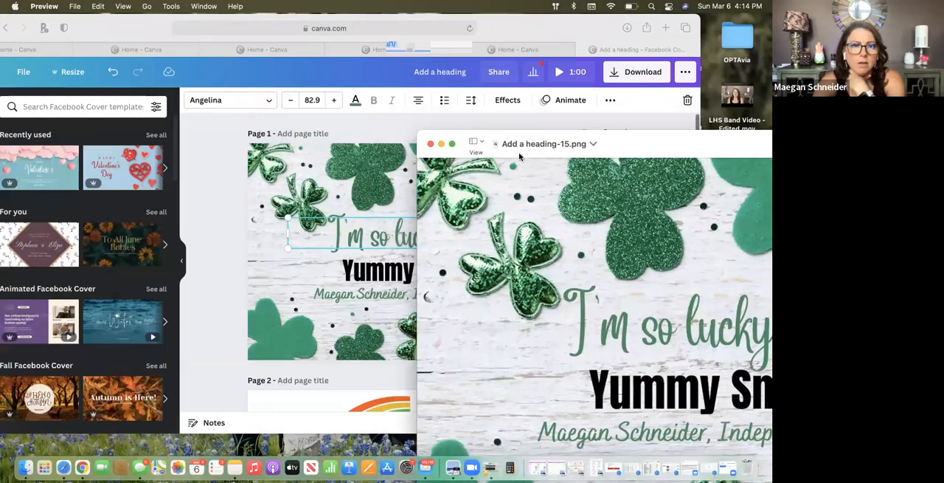
Open a new Safari window and go to Facebook
left_click(73, 19)
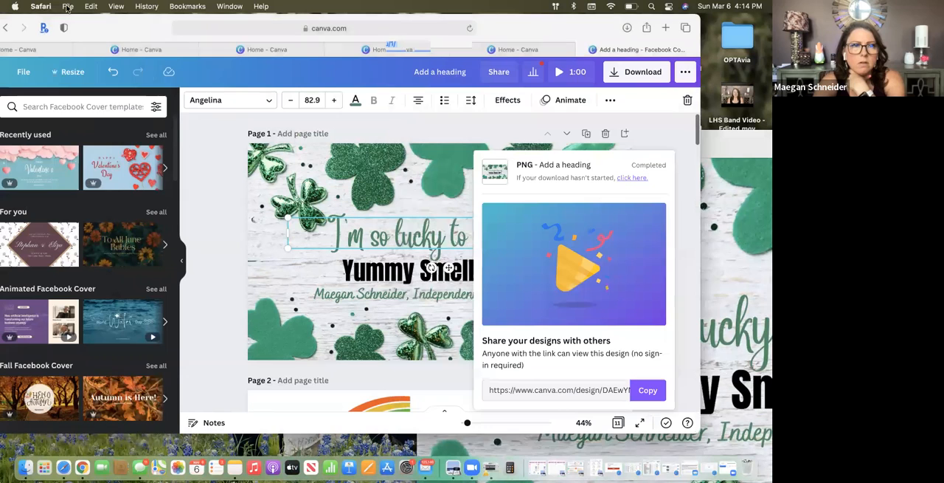
left_click(67, 7)
left_click(74, 20)
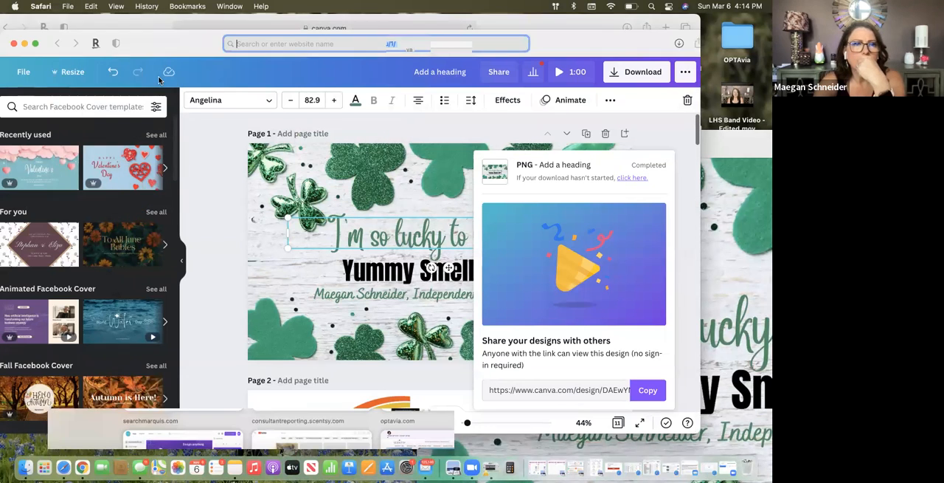
left_click(184, 203)
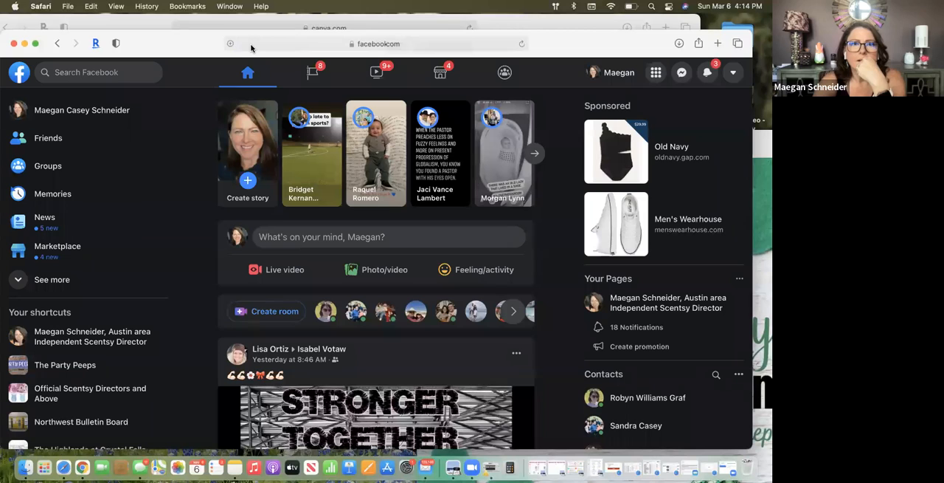
Find the Yummy Smells VIP's group on Facebook, view its shamrock cover photo full size and return to the group
left_click(102, 73)
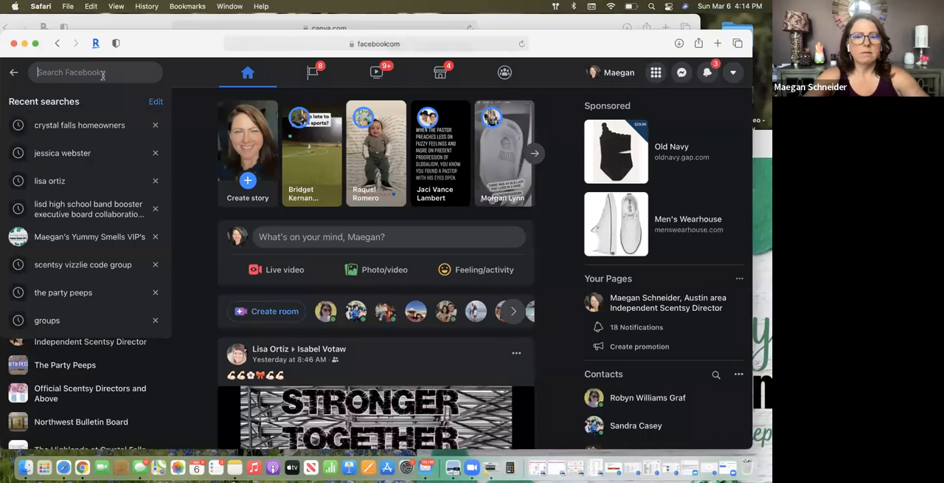
type("maeg")
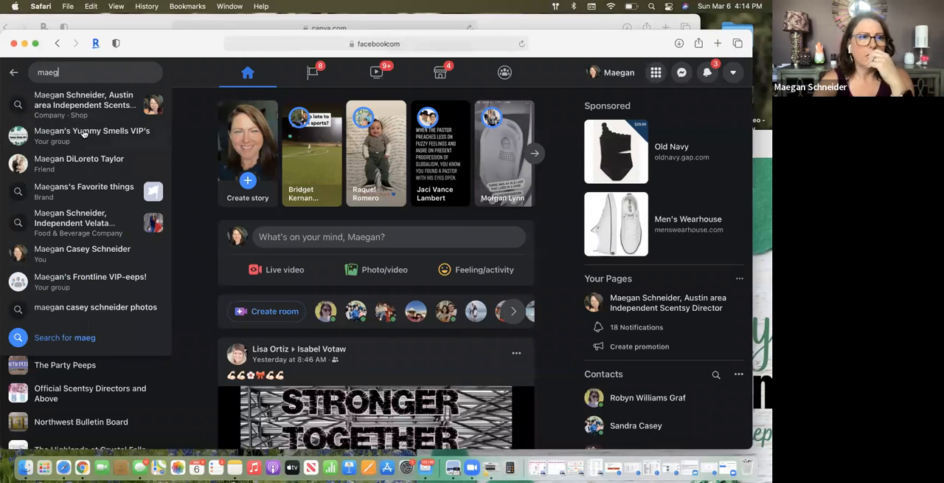
left_click(84, 134)
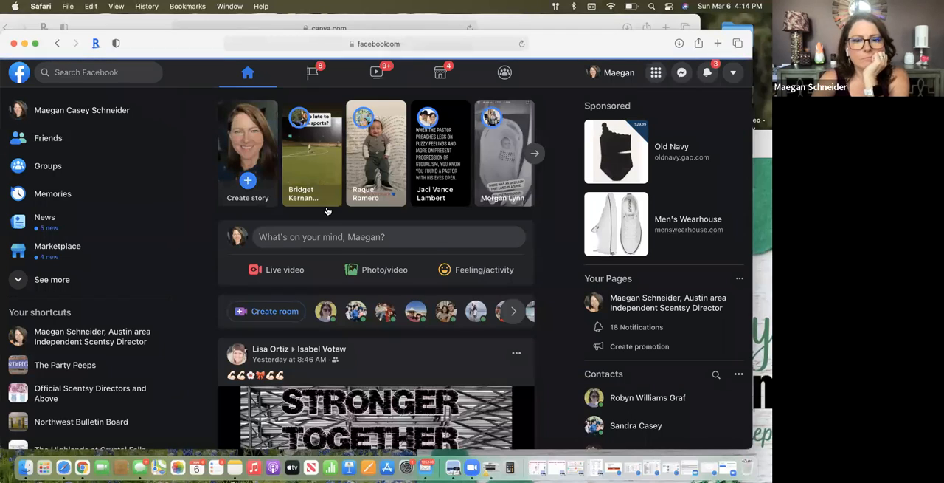
scroll(413, 266, "up", 5)
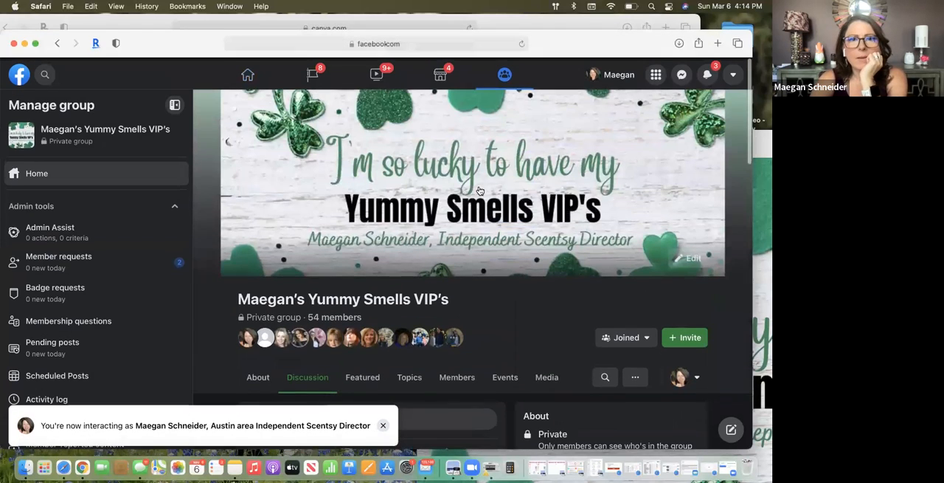
left_click(562, 157)
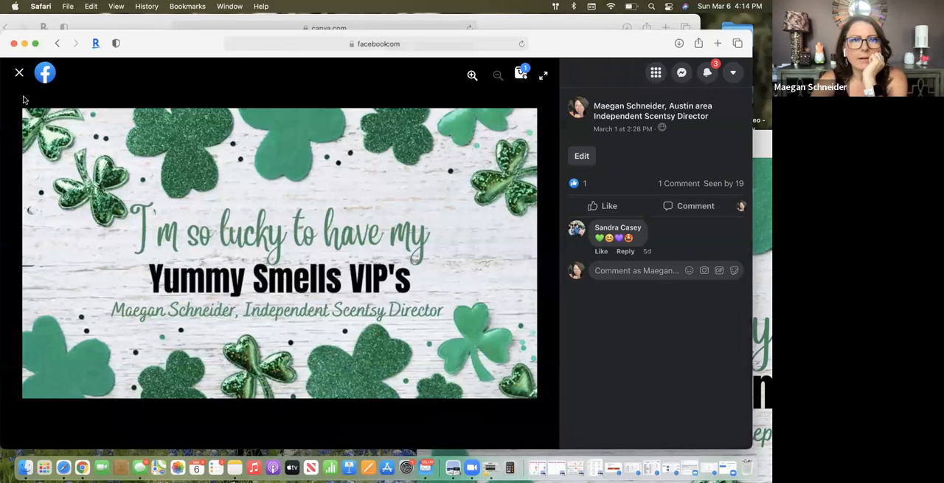
left_click(20, 73)
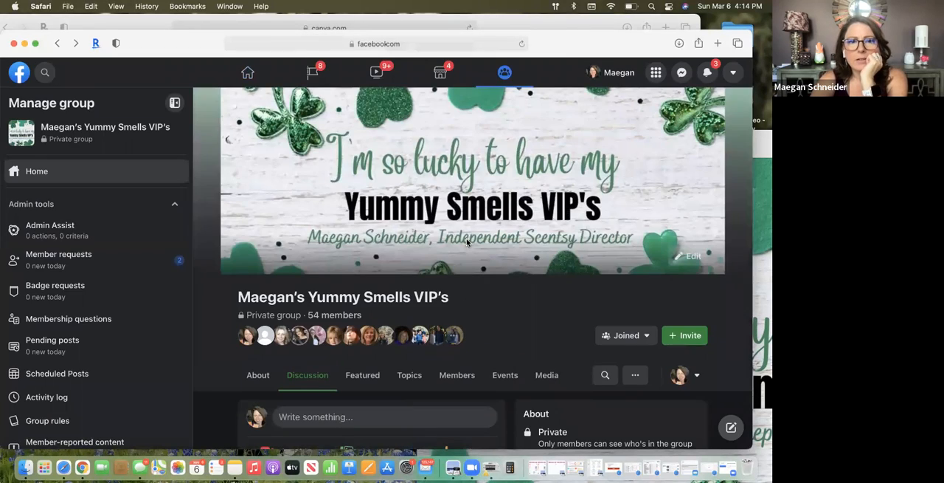
left_click(696, 258)
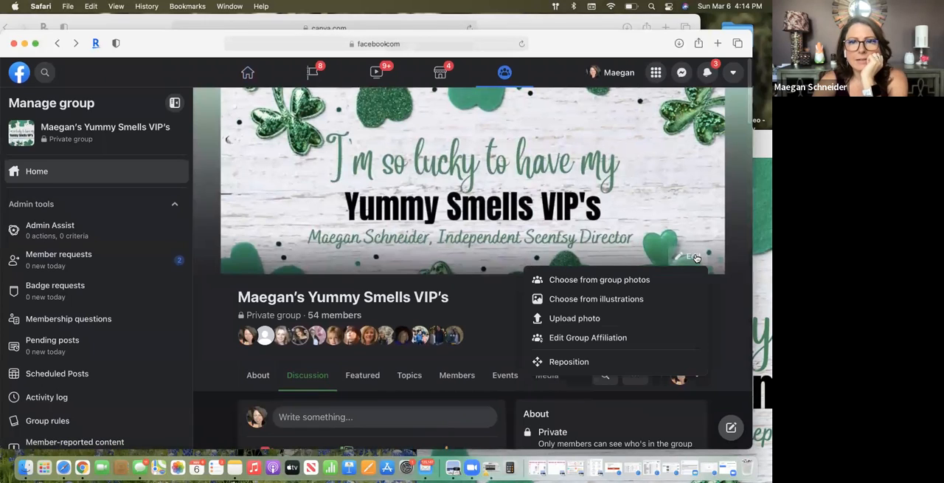
left_click(596, 318)
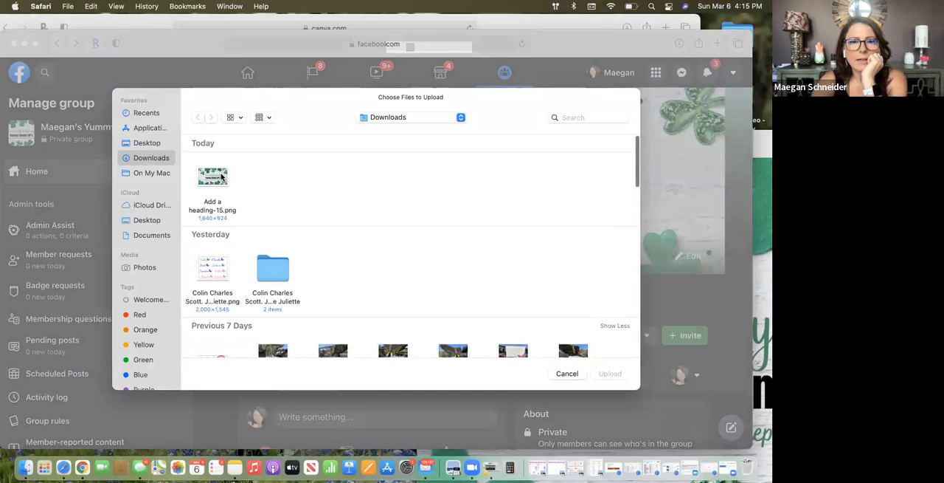
left_click(565, 374)
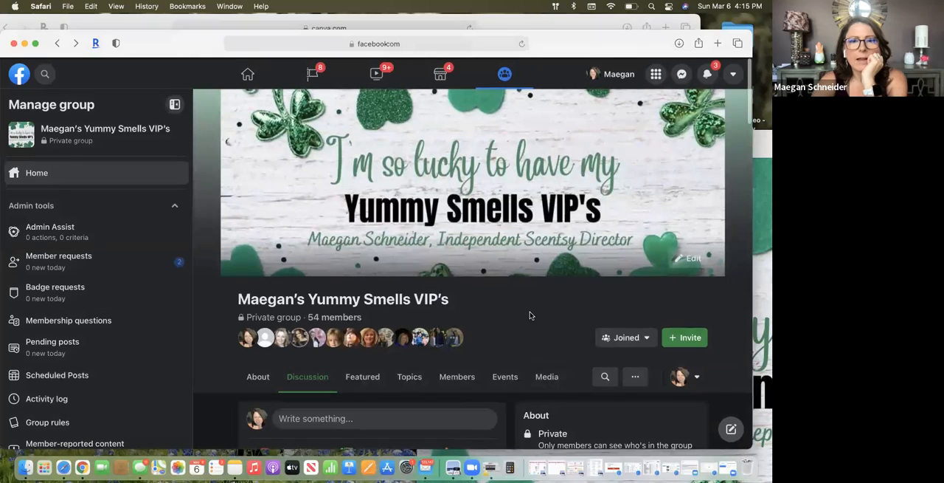
View the group's cover photo full size again and look through the group's discussion posts before returning to the cover
left_click(521, 196)
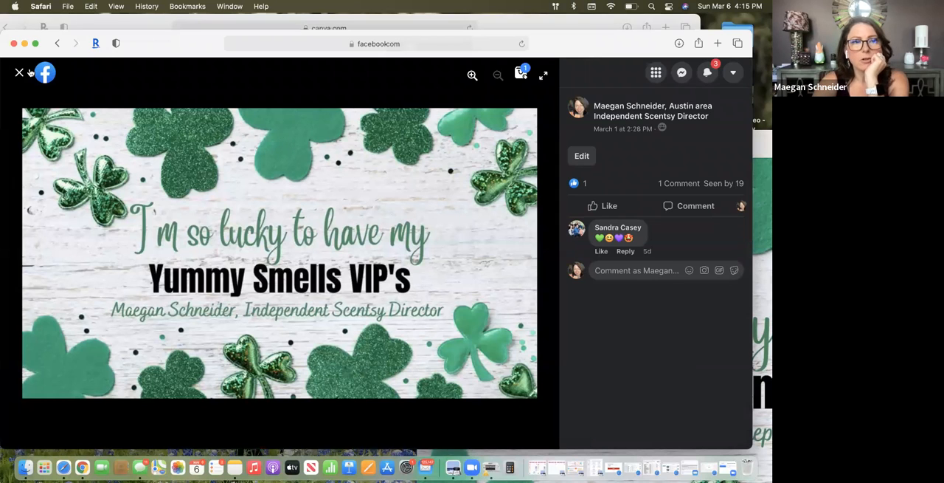
key("Escape")
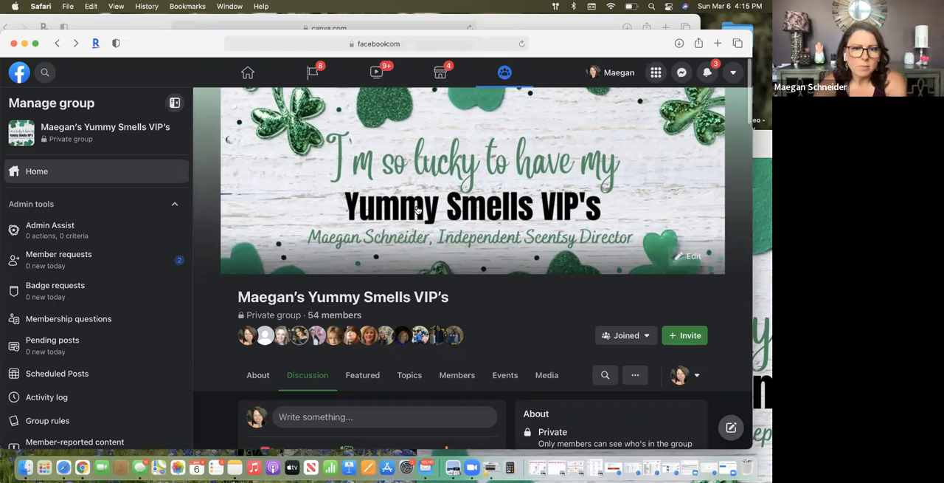
scroll(406, 298, "down", 5)
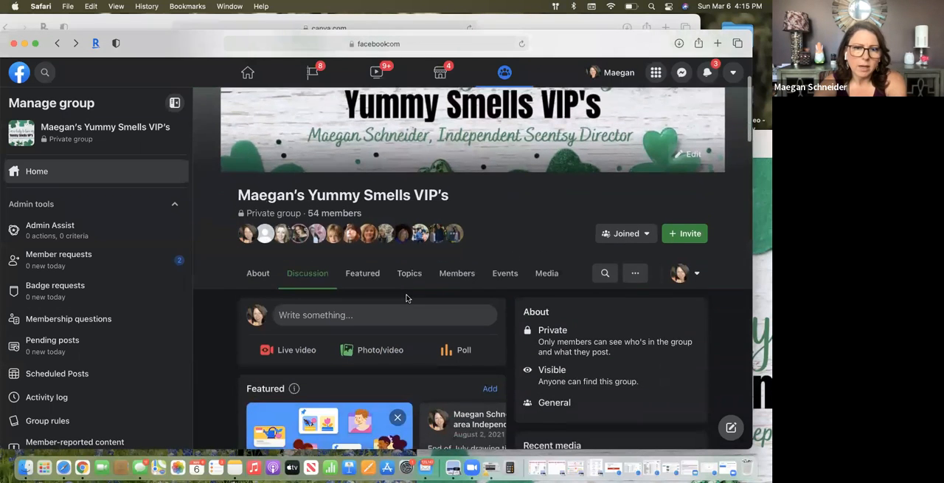
scroll(407, 298, "down", 10)
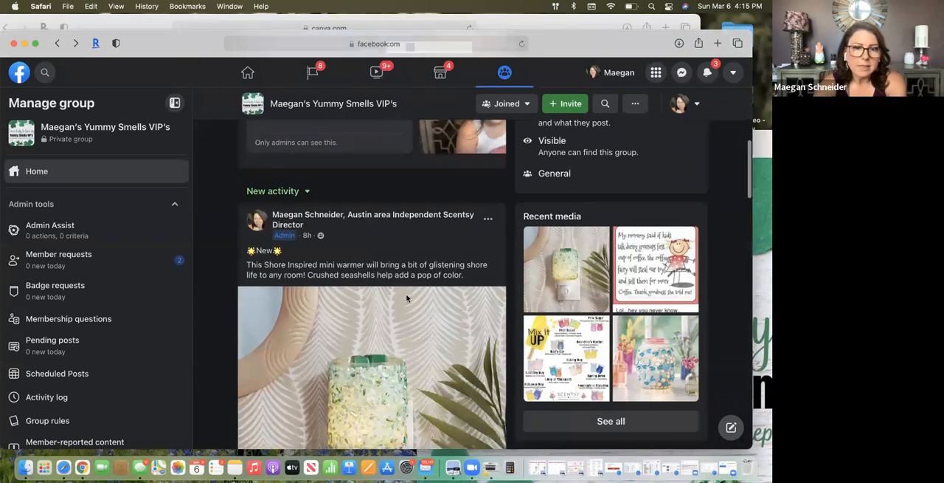
scroll(407, 297, "up", 5)
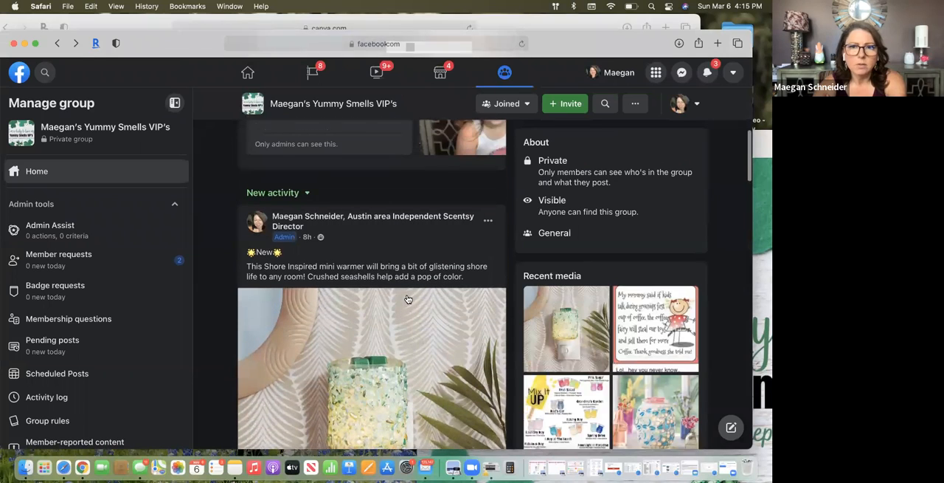
scroll(542, 218, "up", 10)
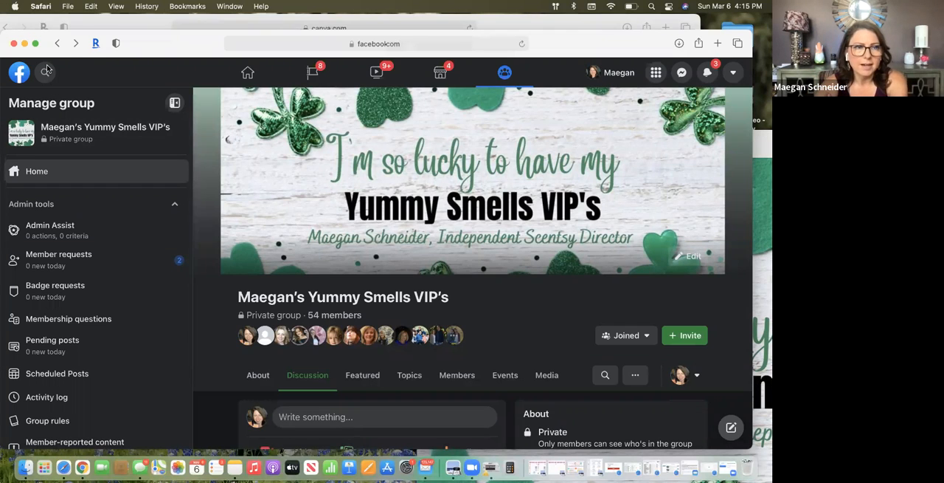
Go back to the Facebook home page and open the Independent Scentsy Director business page at its cover
left_click(19, 71)
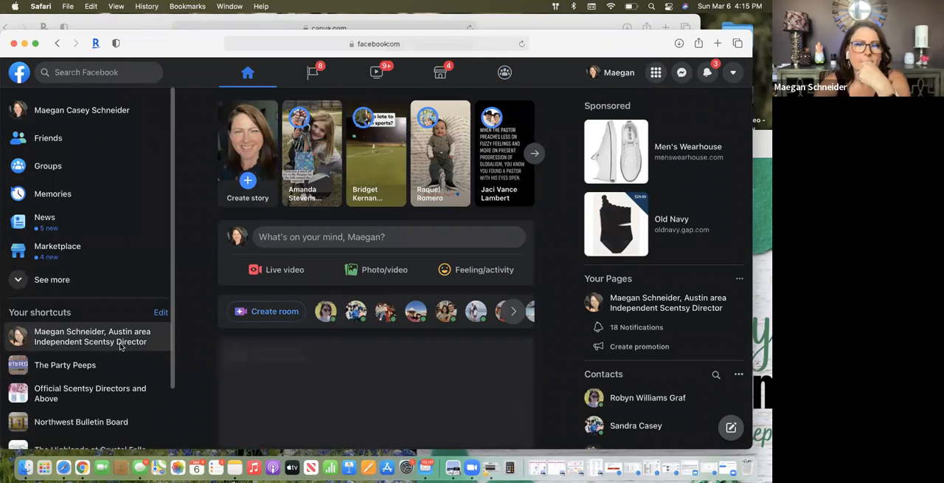
left_click(152, 354)
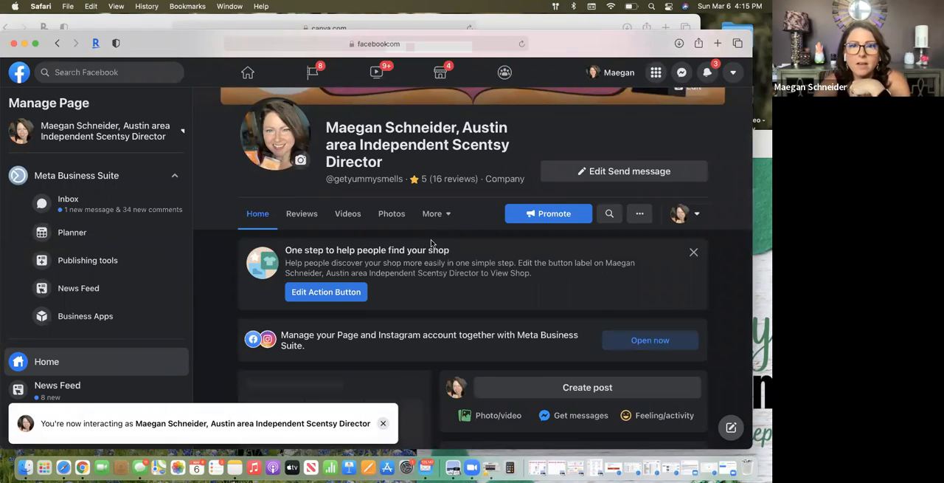
scroll(432, 243, "up", 5)
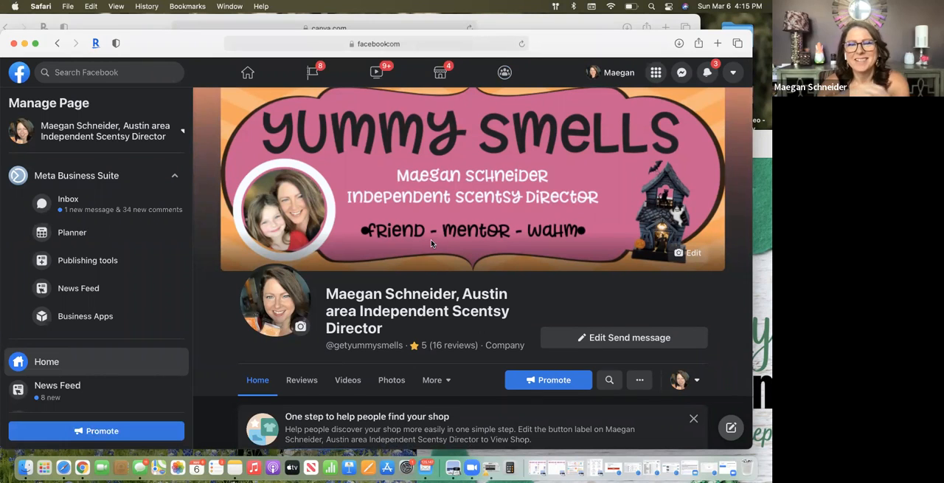
Review the business page's earlier seasonal Yummy Smells cover photos from the September 2021 cover back to January 2019, and close the viewer
left_click(453, 219)
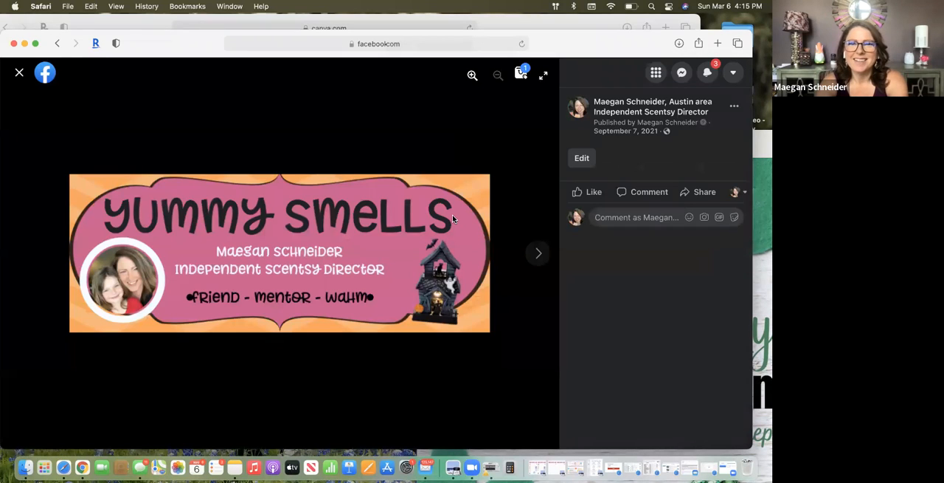
key("Right")
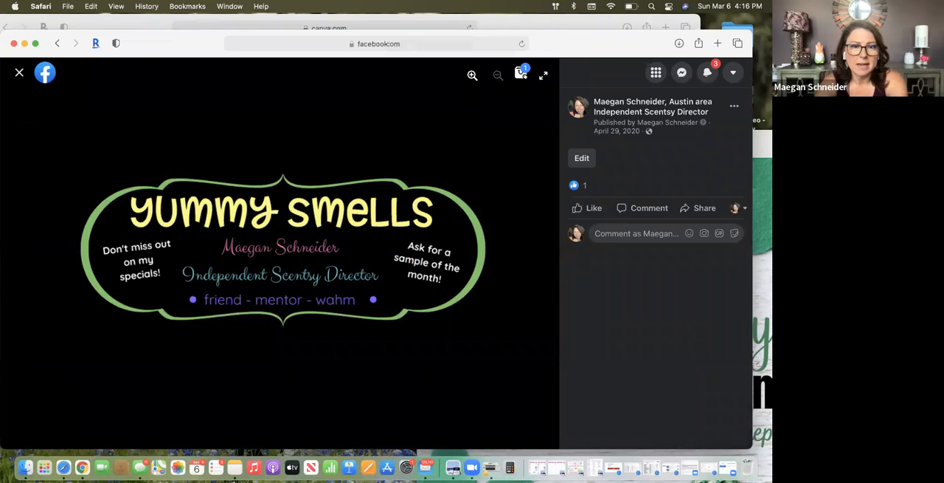
key("Right")
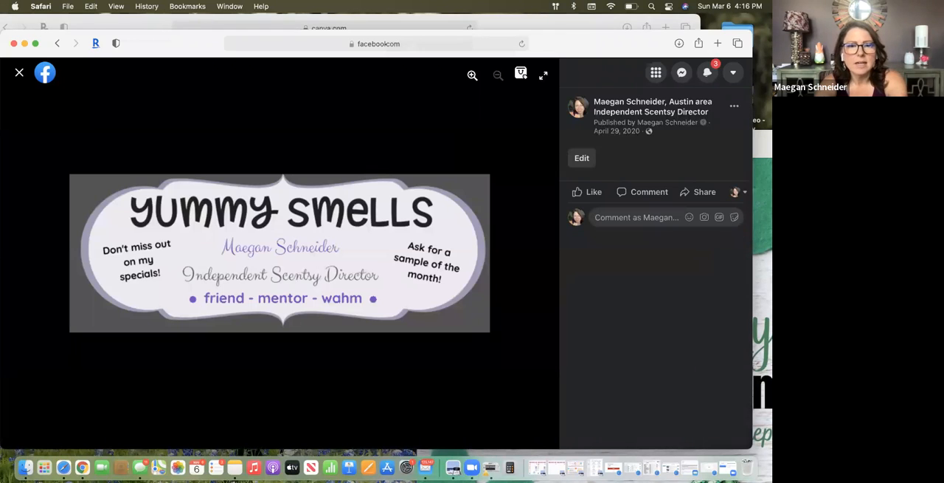
key("Right")
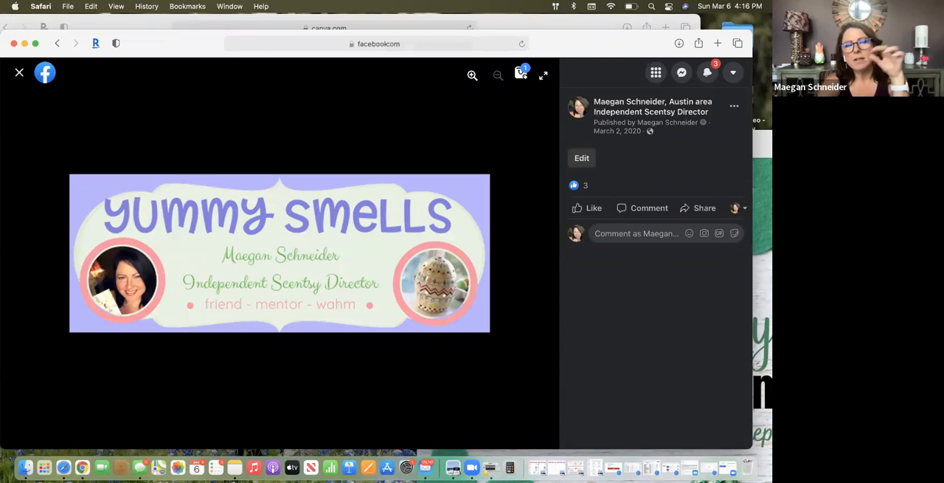
key("Right")
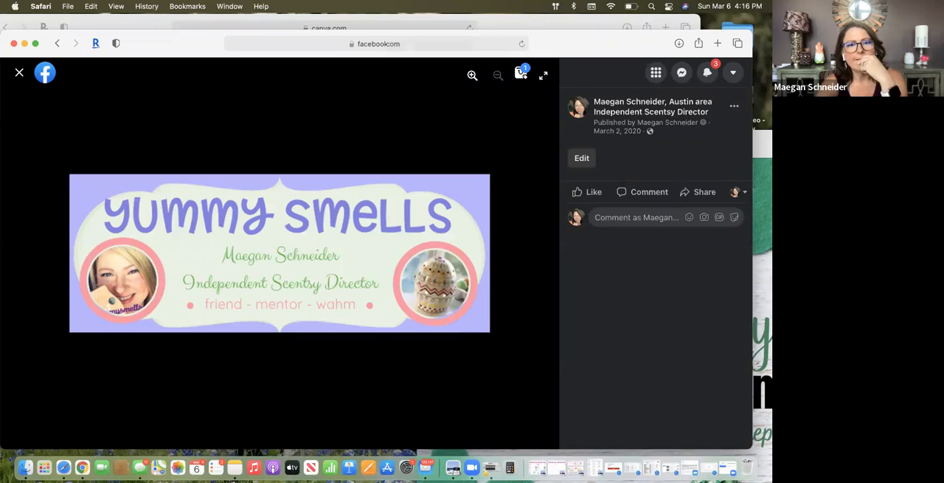
key("Right")
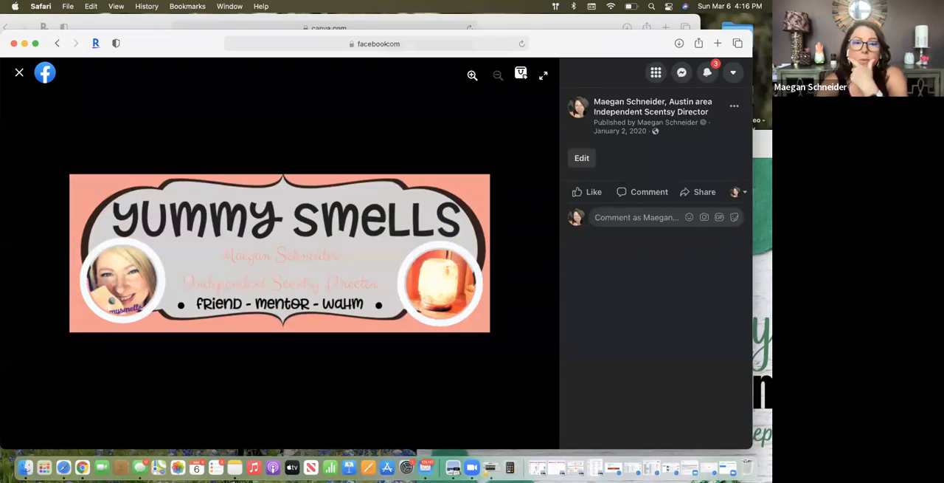
key("Right")
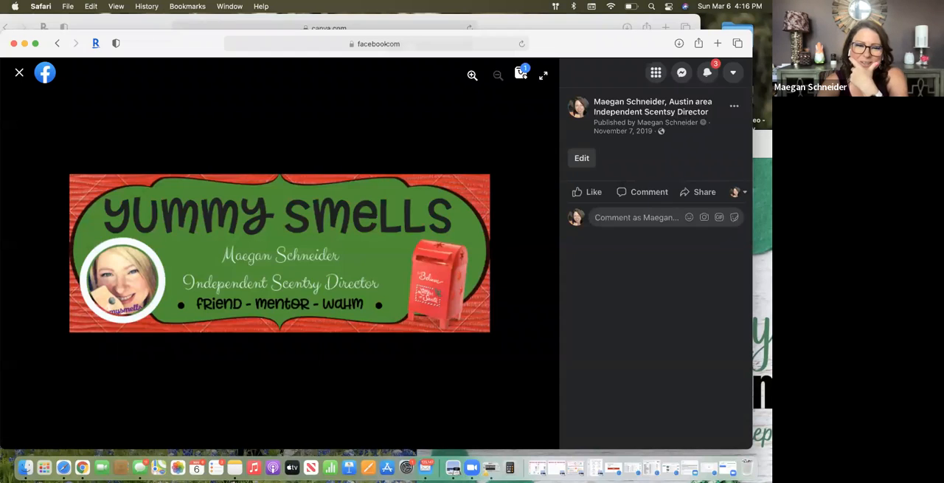
key("Right")
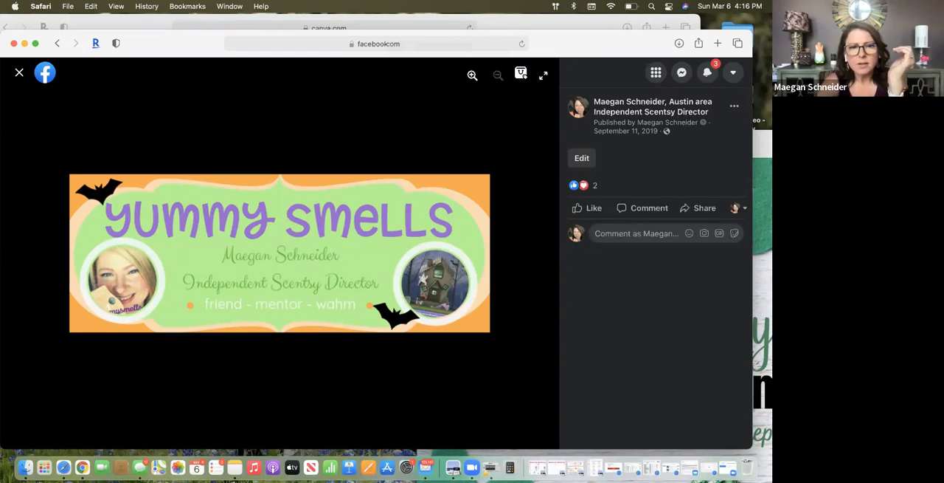
key("Right")
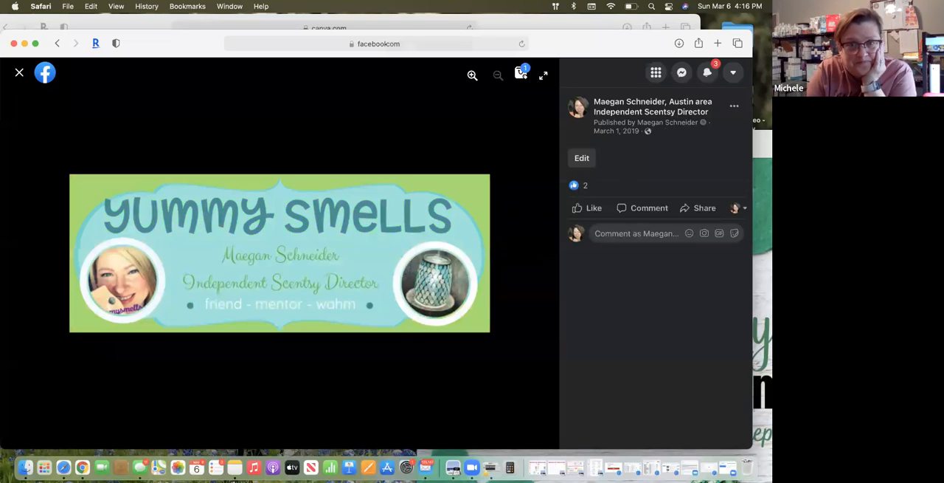
key("Right")
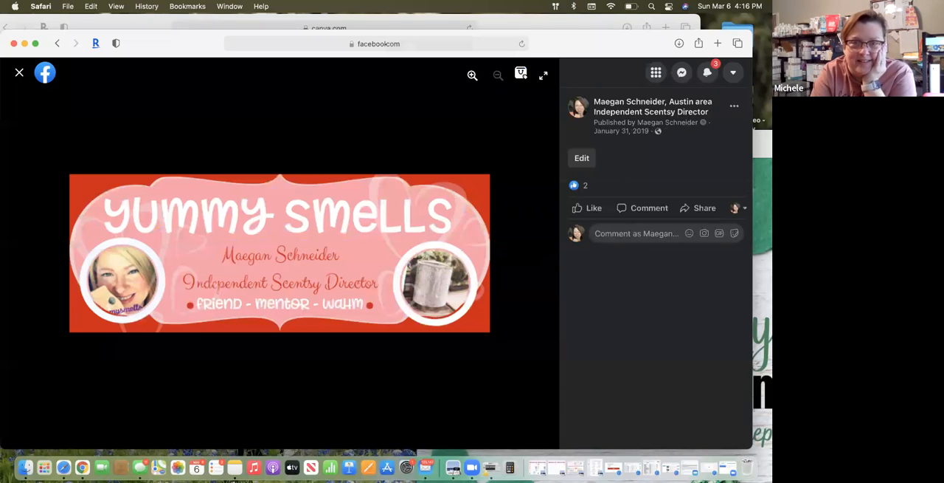
left_click(19, 73)
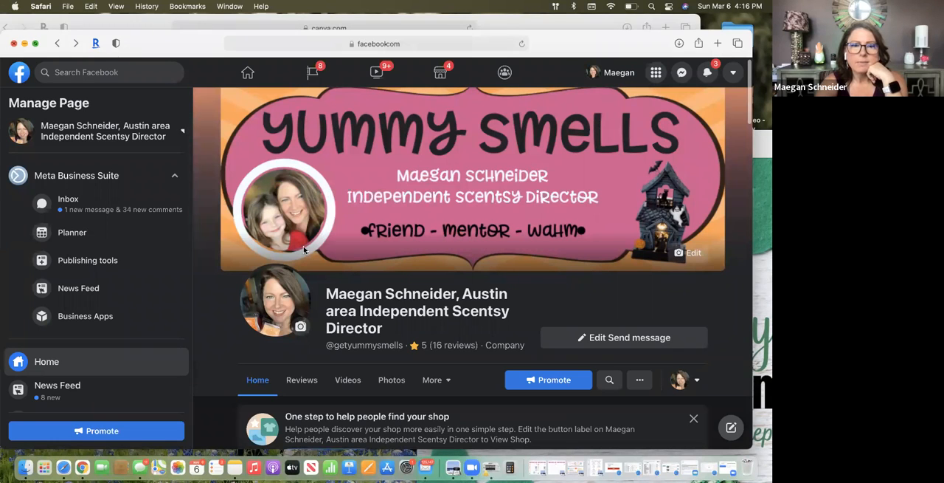
Close the Facebook window and leave the shamrock cover design for the Canva home page
left_click(13, 43)
left_click_drag(99, 30, 185, 29)
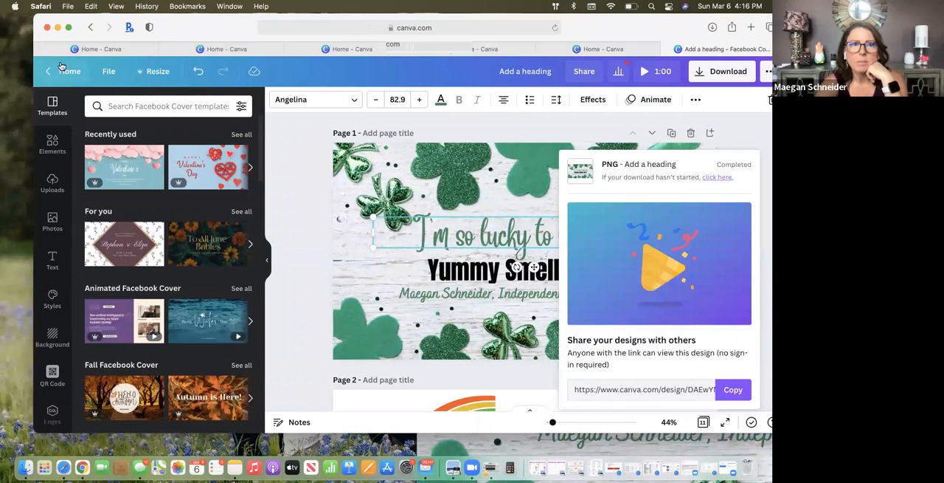
left_click(65, 74)
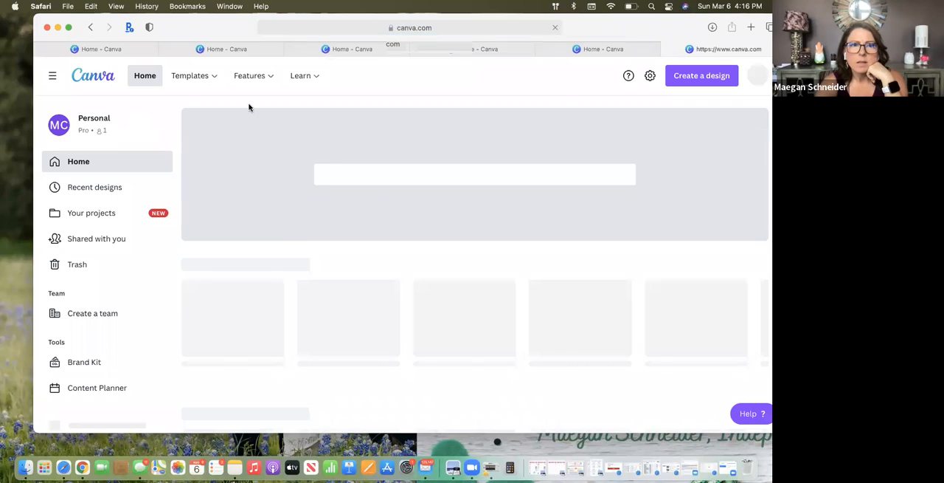
left_click_drag(233, 27, 168, 27)
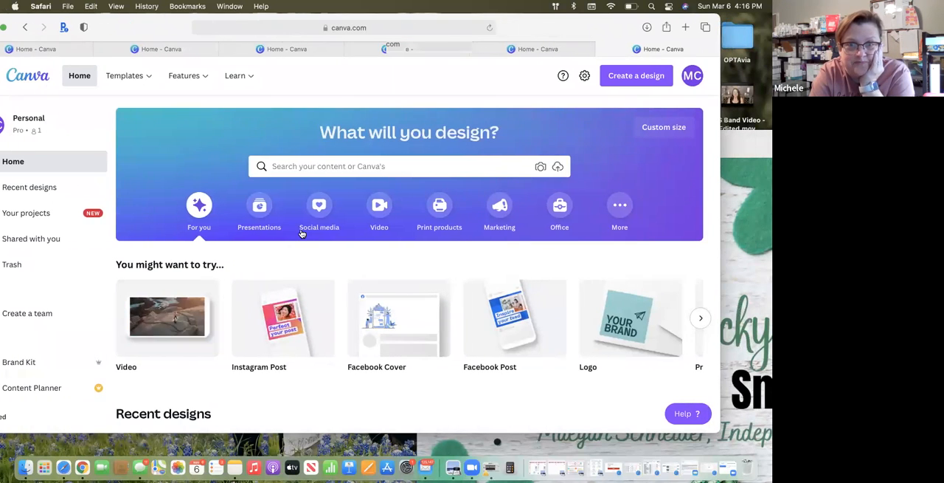
Open the Copy of CLUB design from the recent designs and look over its Scentsy Club perks card
scroll(301, 233, "down", 2)
scroll(369, 325, "down", 2)
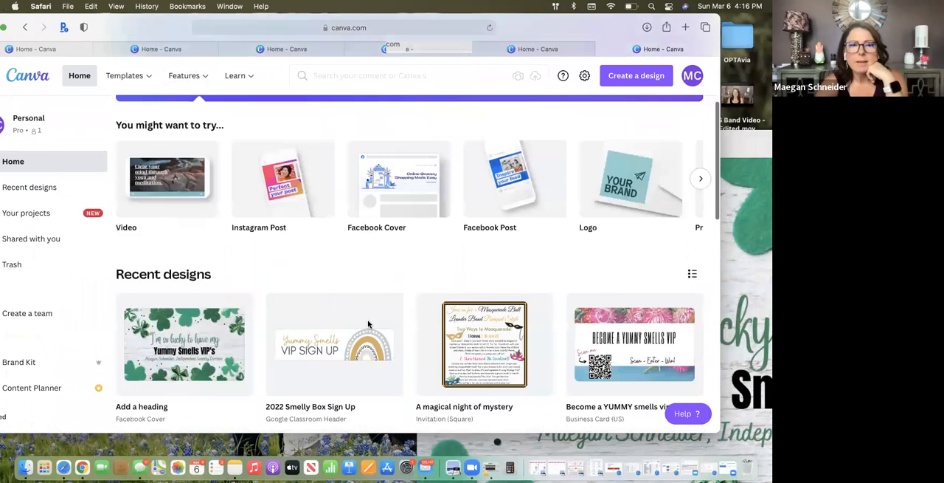
scroll(369, 325, "down", 3)
scroll(369, 325, "up", 1)
scroll(369, 324, "down", 6)
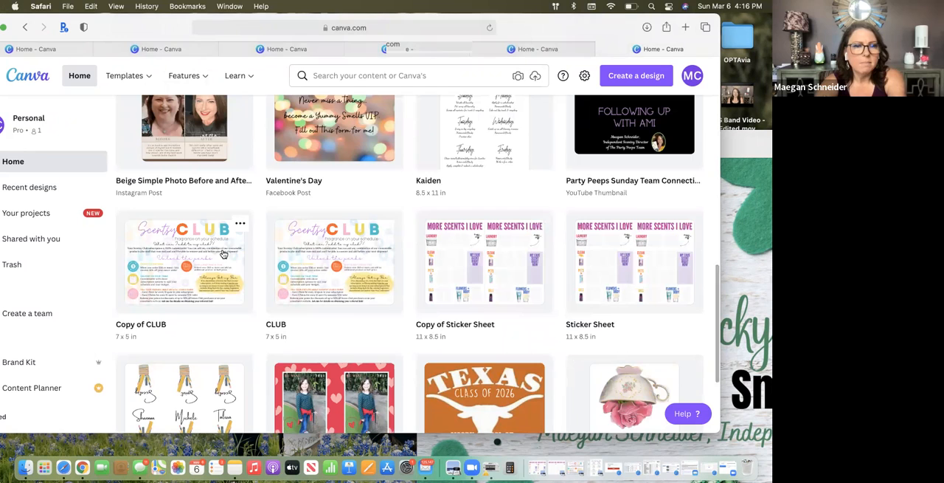
left_click(164, 273)
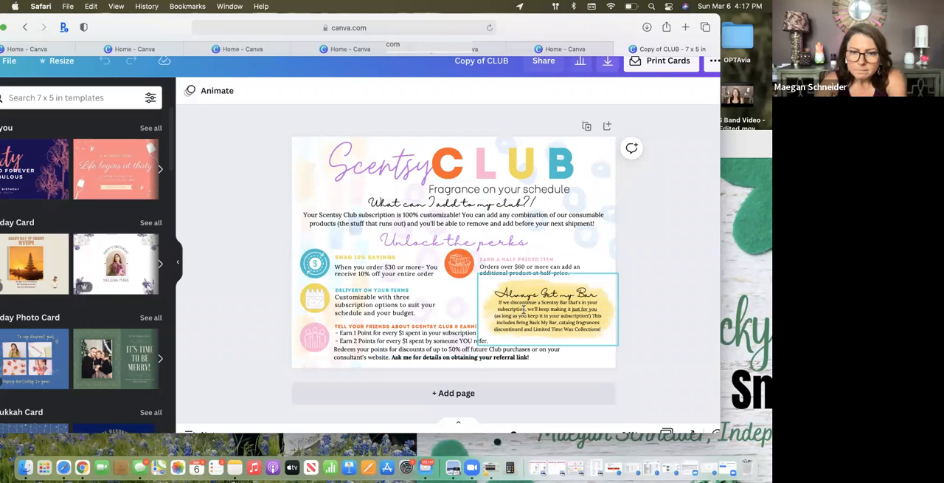
left_click(566, 364)
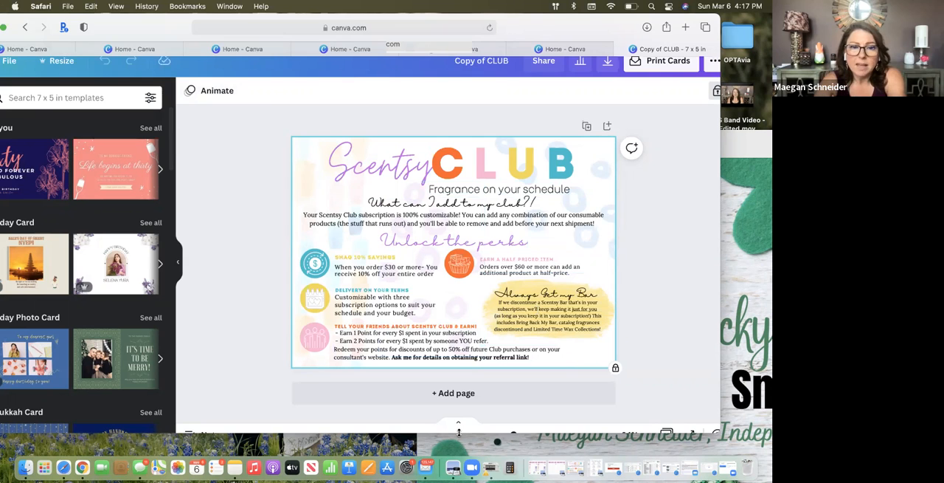
scroll(459, 431, "down", 1)
scroll(457, 428, "up", 2)
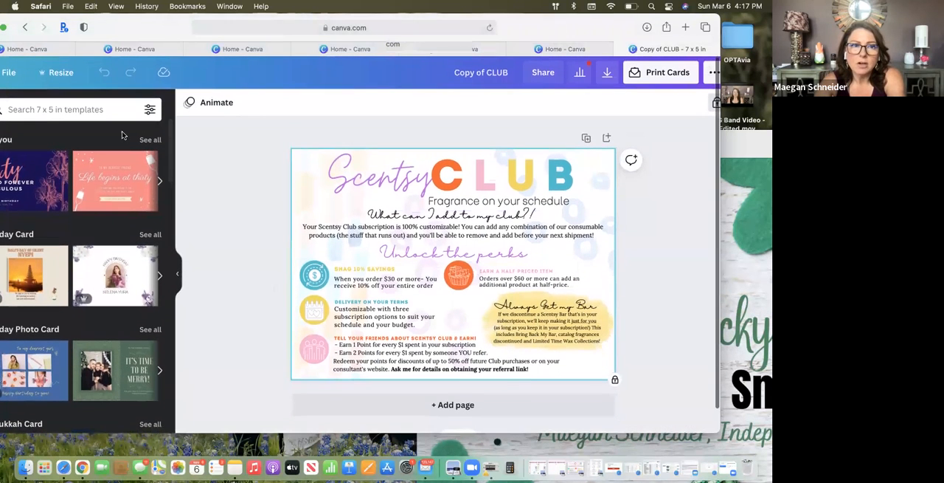
Go back and open the Copy of Sticker Sheet design, review its two More Scents I Love pages, and close the Canva window
left_click(29, 33)
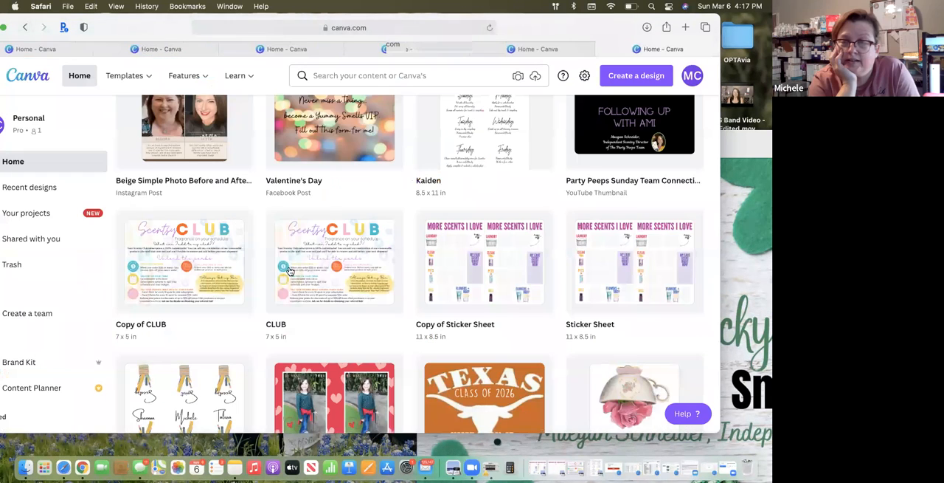
left_click(467, 278)
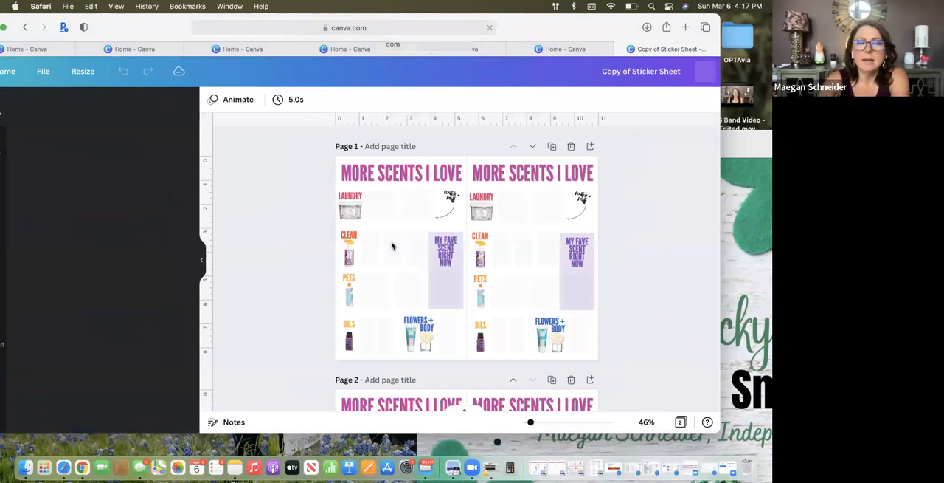
scroll(412, 249, "up", 3)
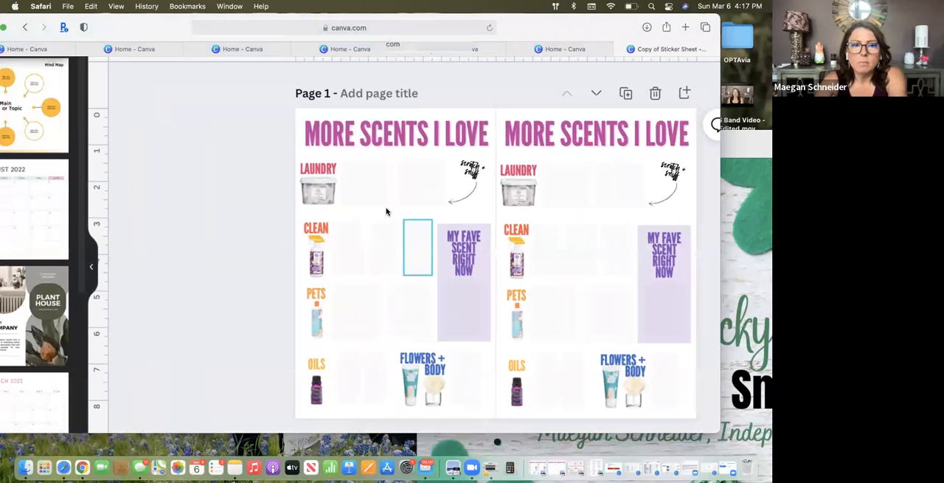
scroll(421, 252, "down", 2)
scroll(419, 253, "down", 5)
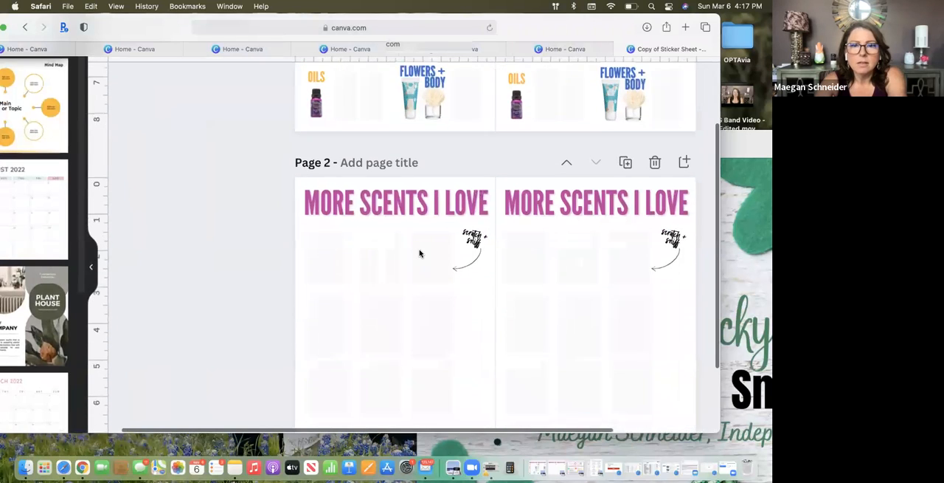
scroll(419, 253, "up", 5)
scroll(408, 259, "down", 5)
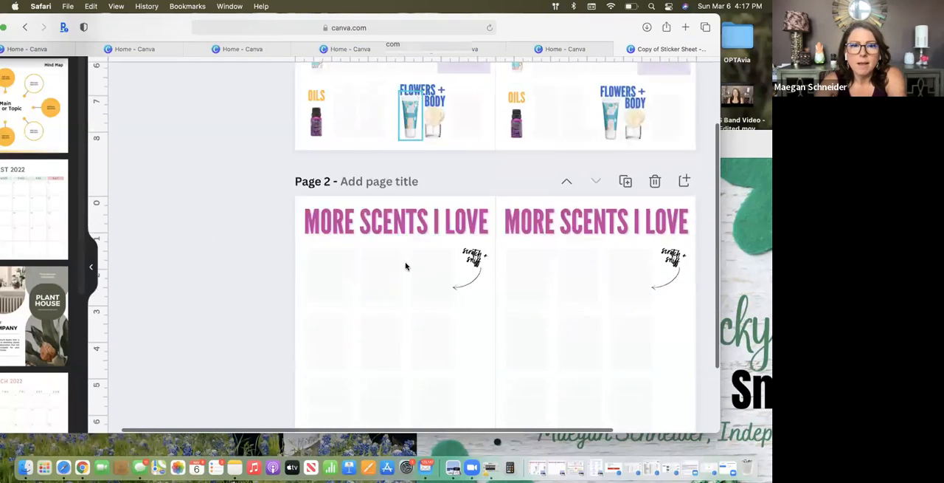
scroll(401, 316, "up", 8)
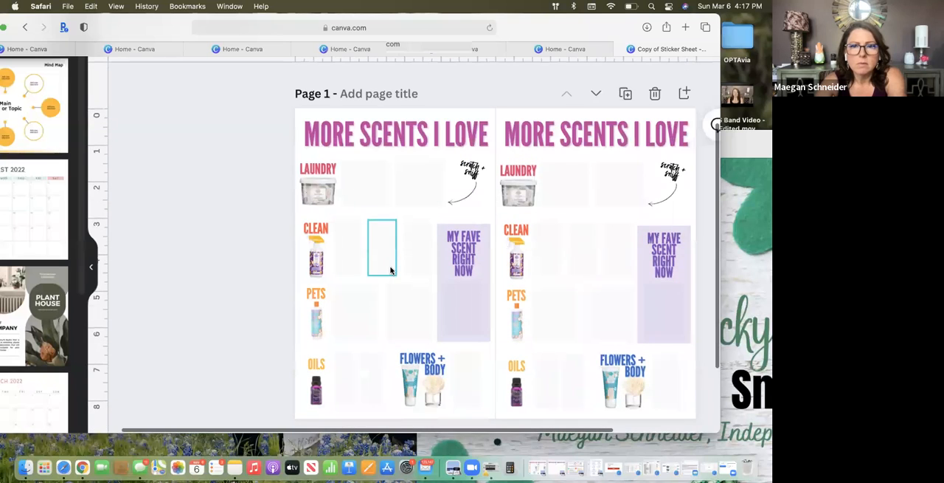
scroll(391, 270, "up", 3)
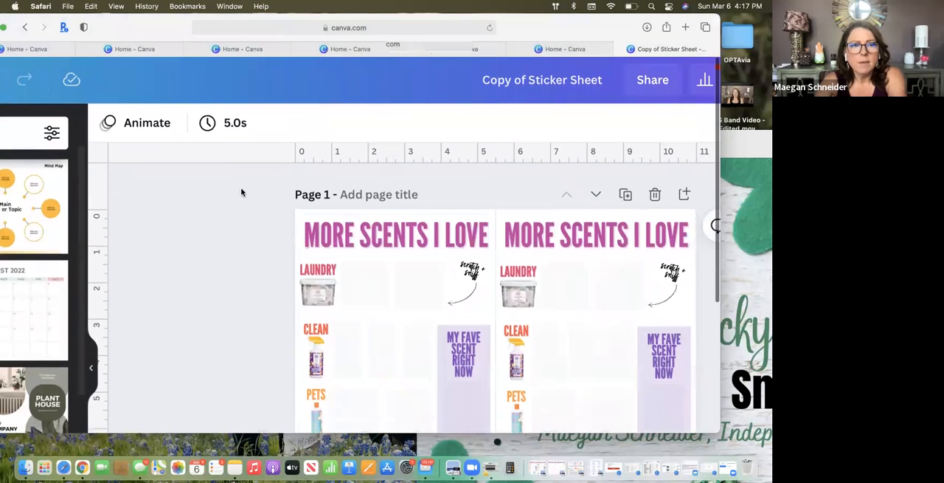
left_click_drag(117, 29, 190, 25)
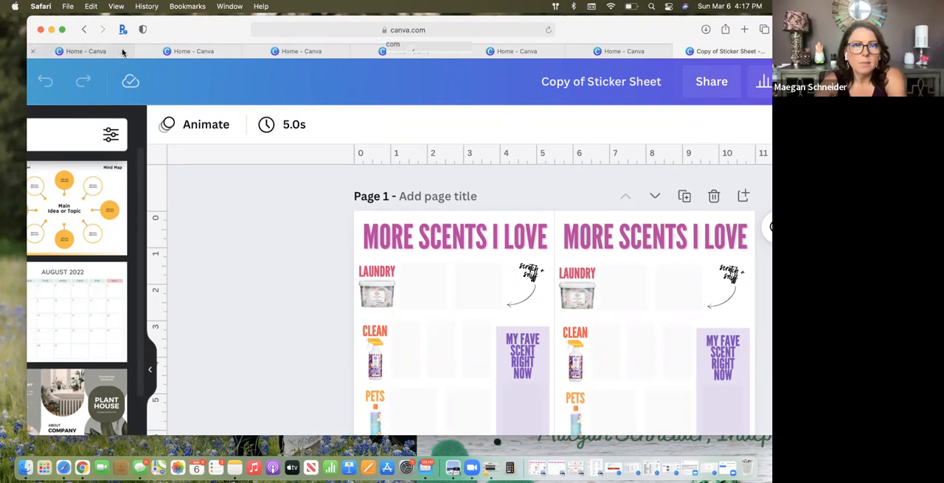
left_click(40, 30)
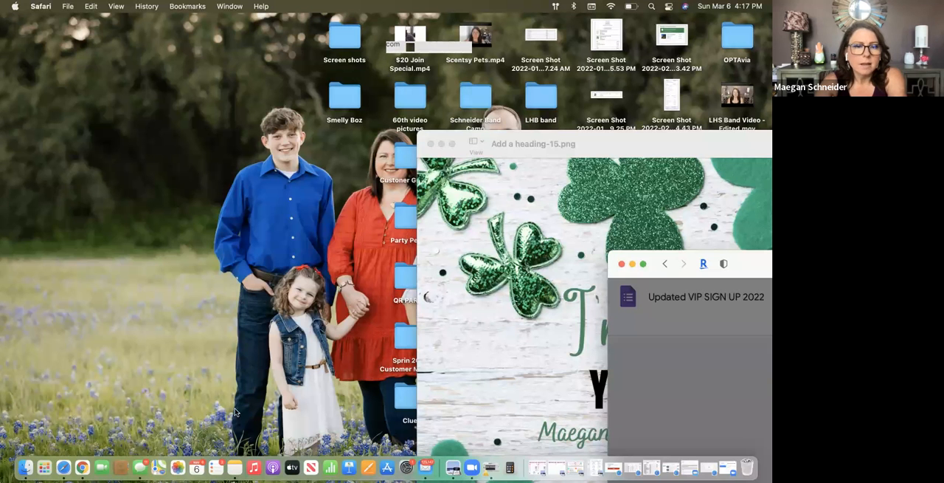